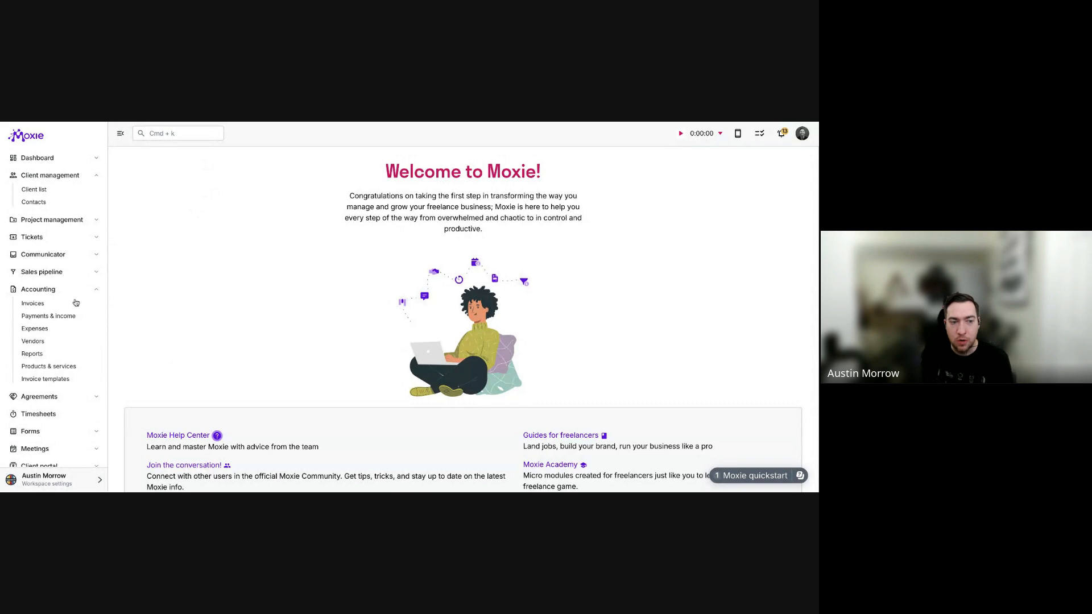
Open the workspace's invoice preferences and review the available invoice reminder frequency options.
scroll(76, 302, "down", 2)
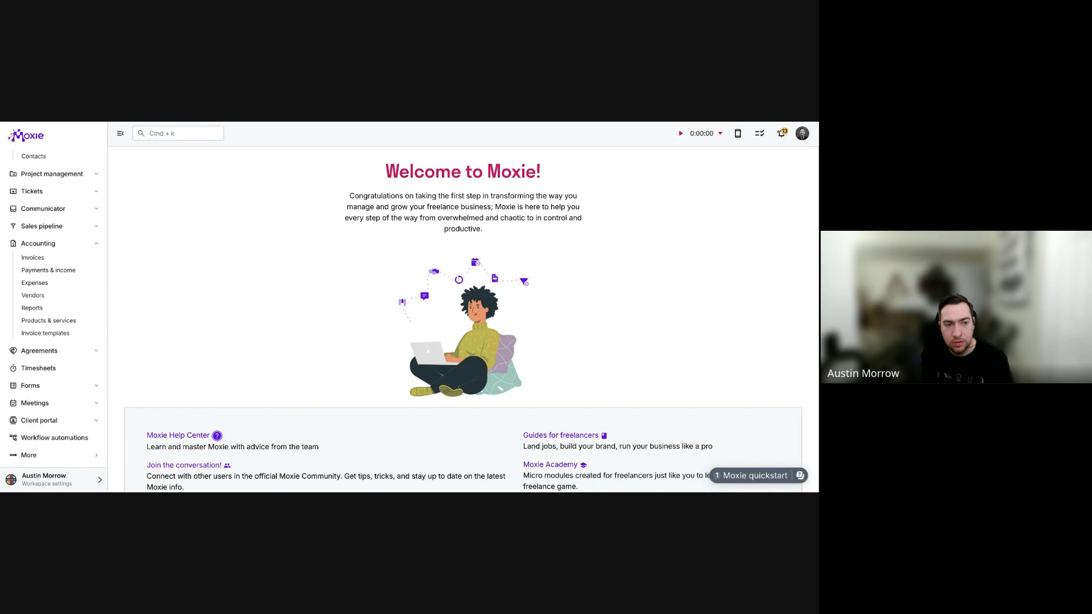
left_click(57, 481)
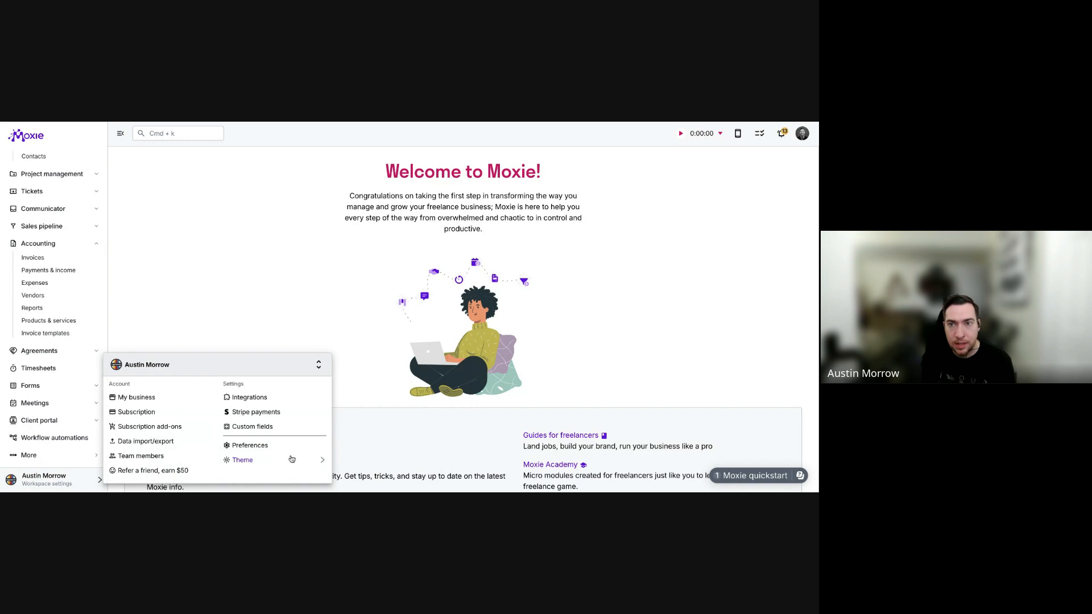
left_click(256, 446)
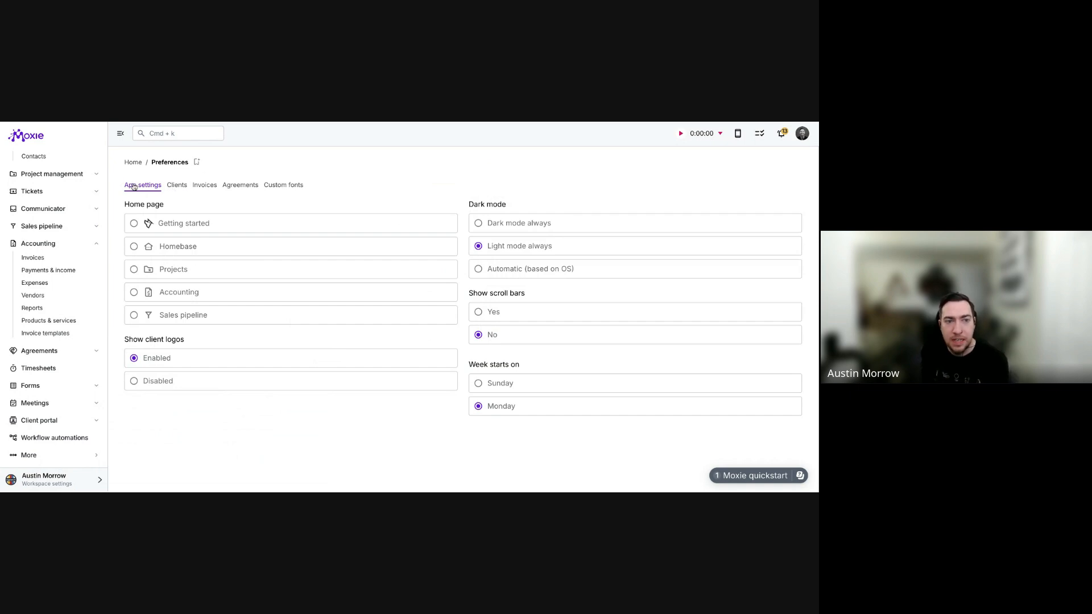
left_click(205, 185)
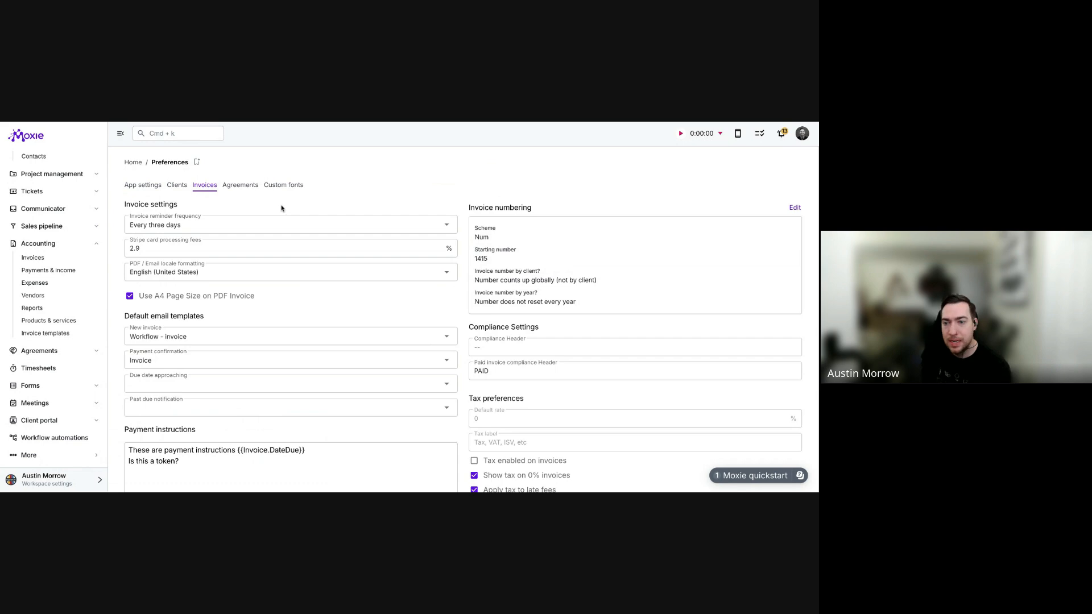
scroll(281, 208, "down", 1)
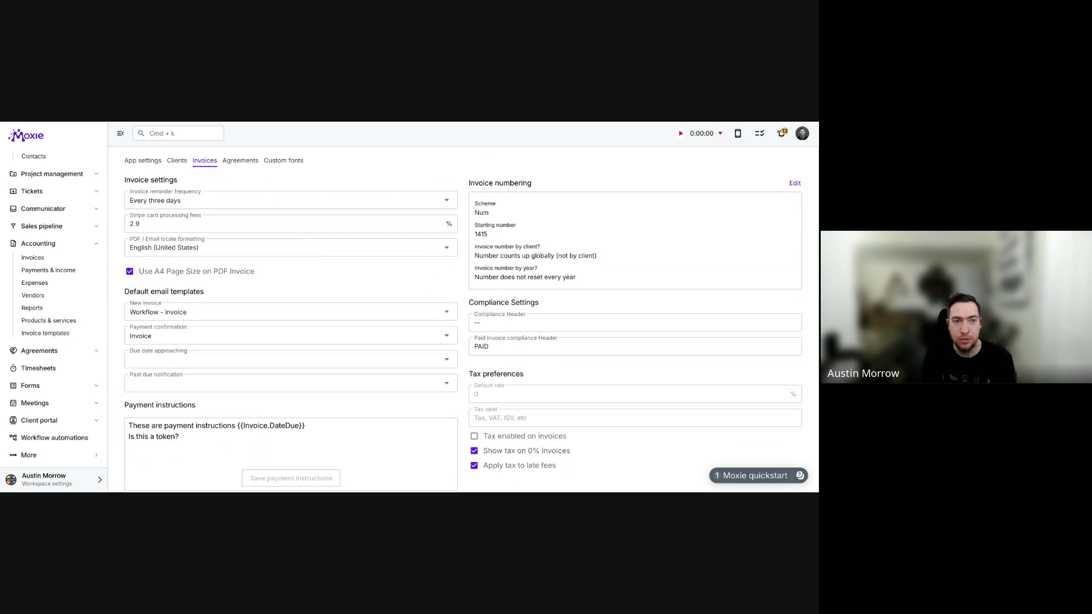
left_click(253, 200)
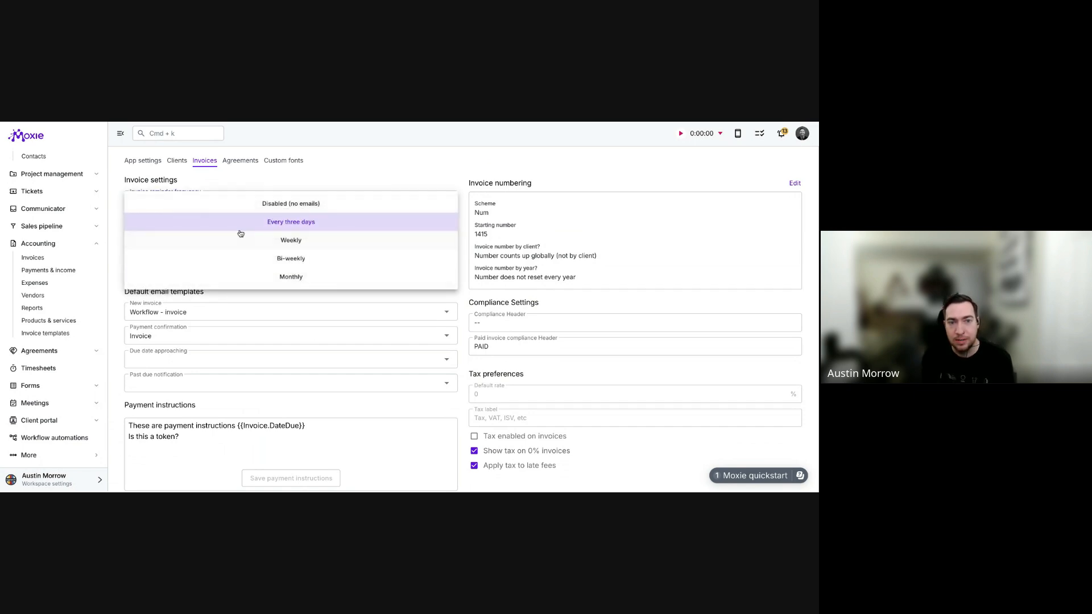
left_click(407, 157)
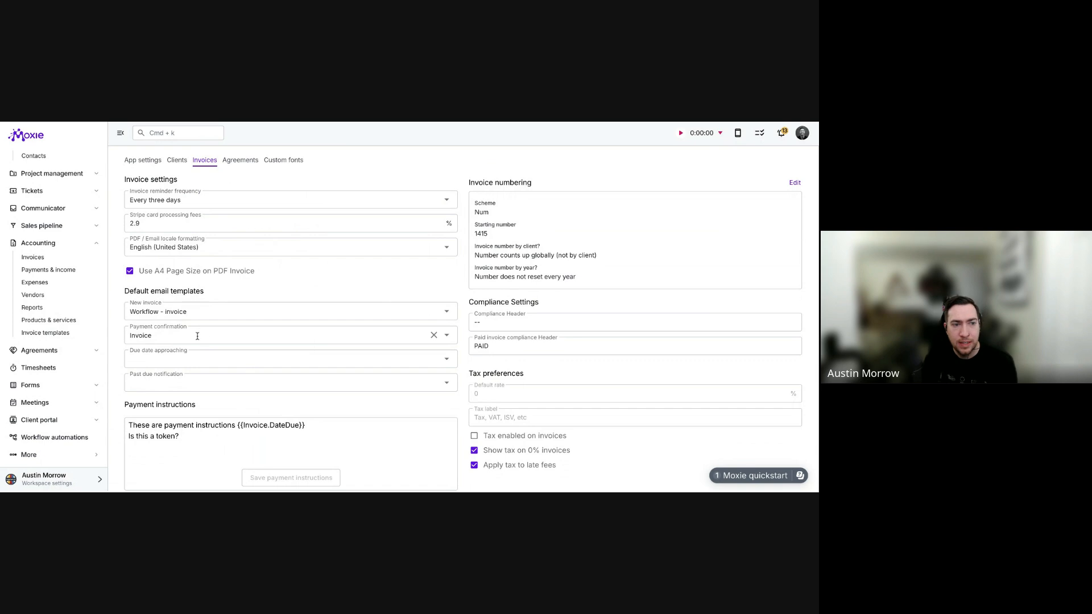
Look through the Communicator section for where email templates are managed.
scroll(54, 325, "down", 2)
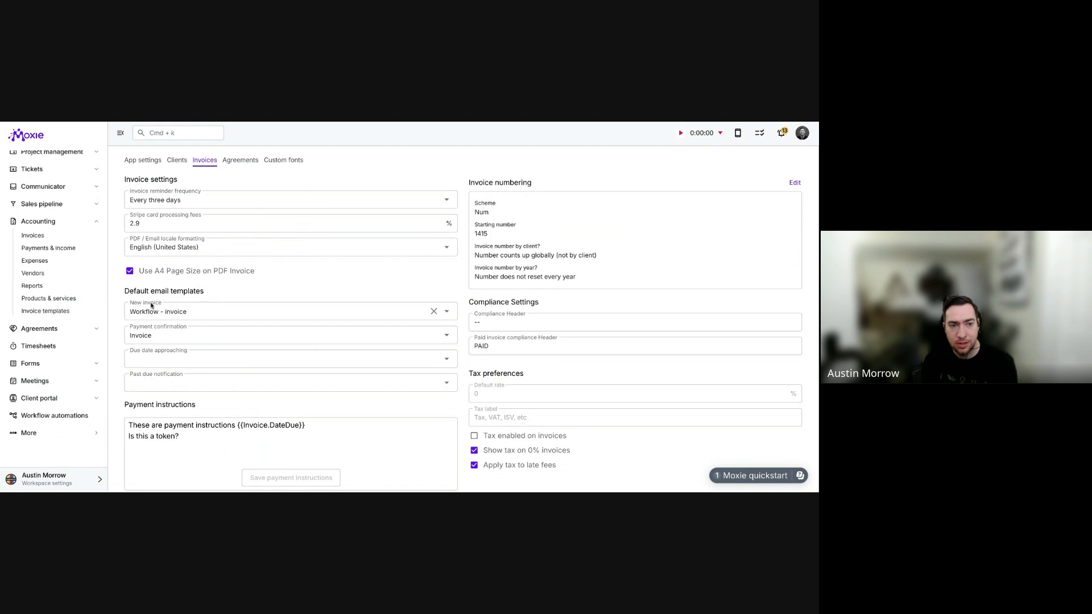
scroll(57, 307, "up", 2)
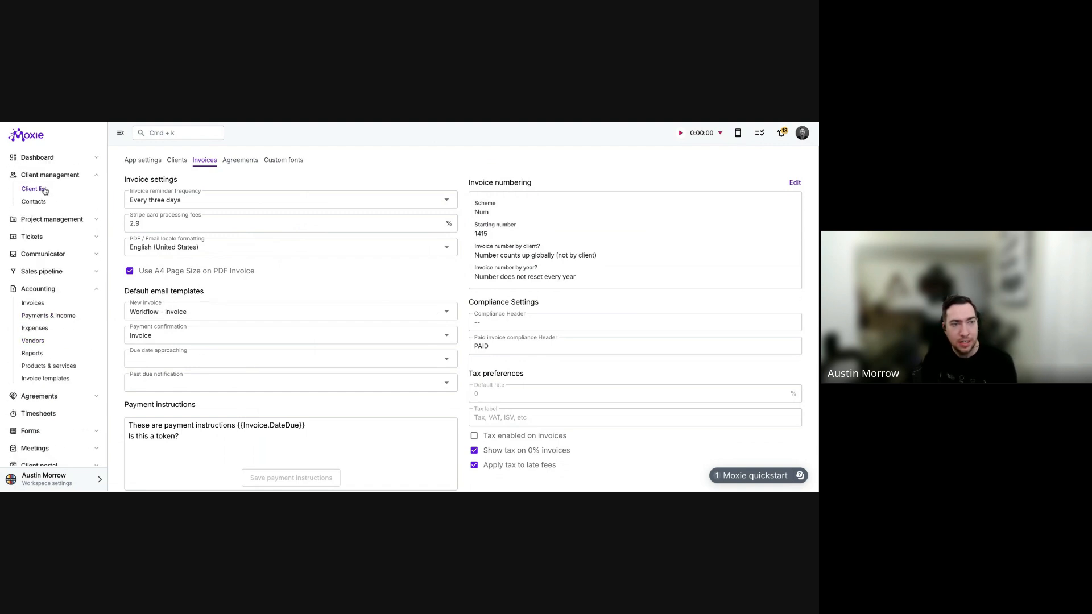
scroll(44, 194, "down", 2)
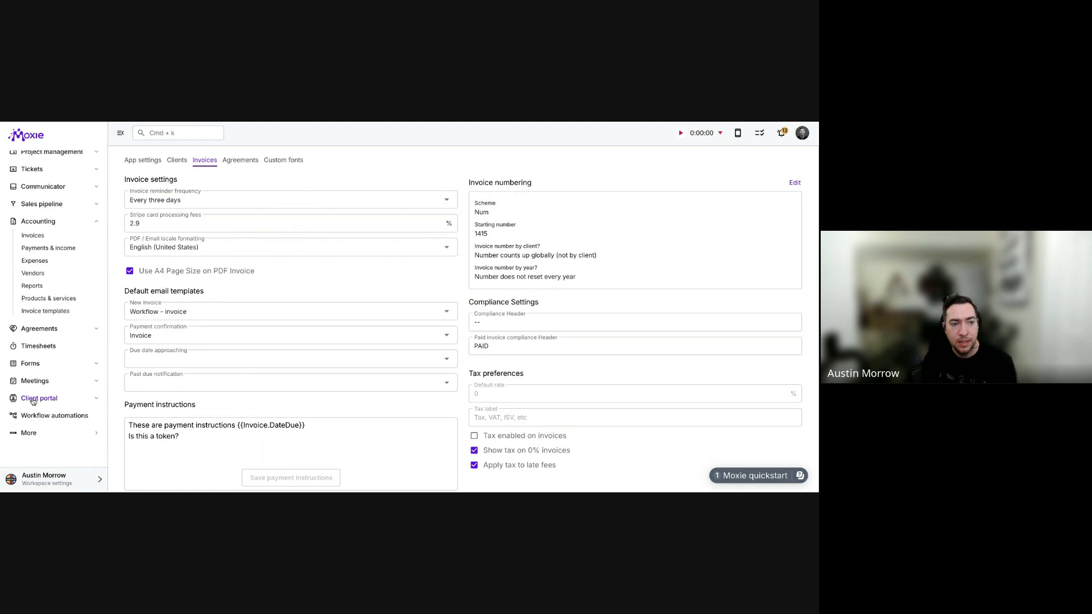
scroll(49, 370, "up", 2)
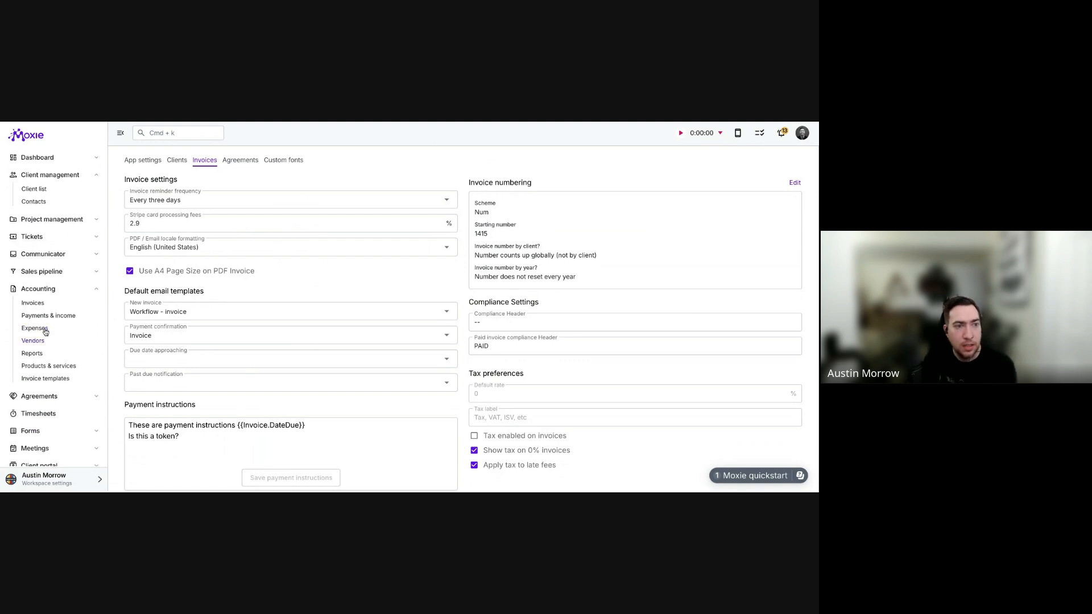
left_click(57, 256)
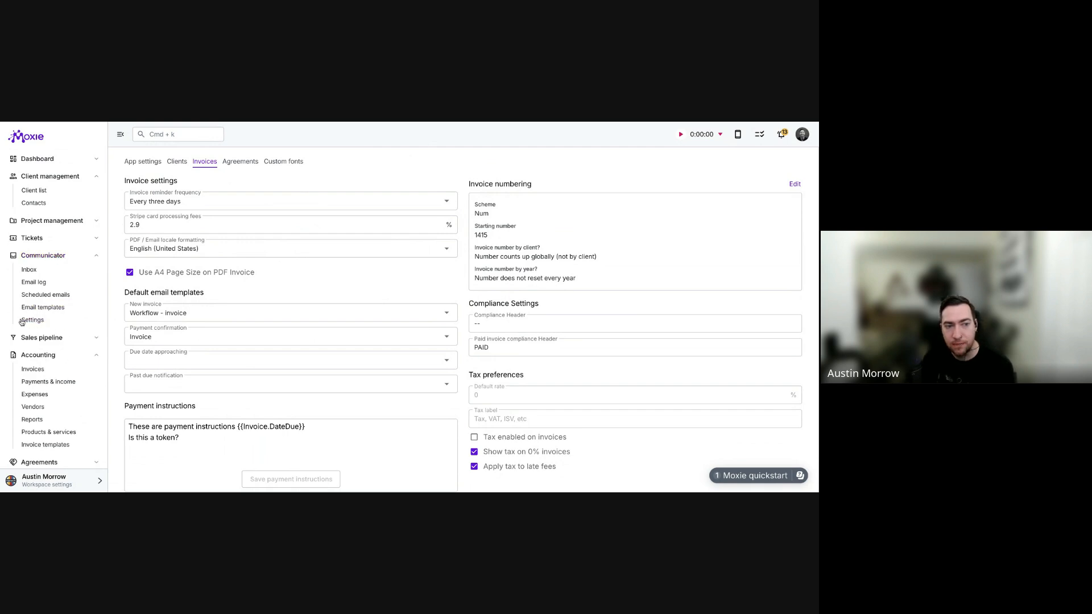
left_click(71, 257)
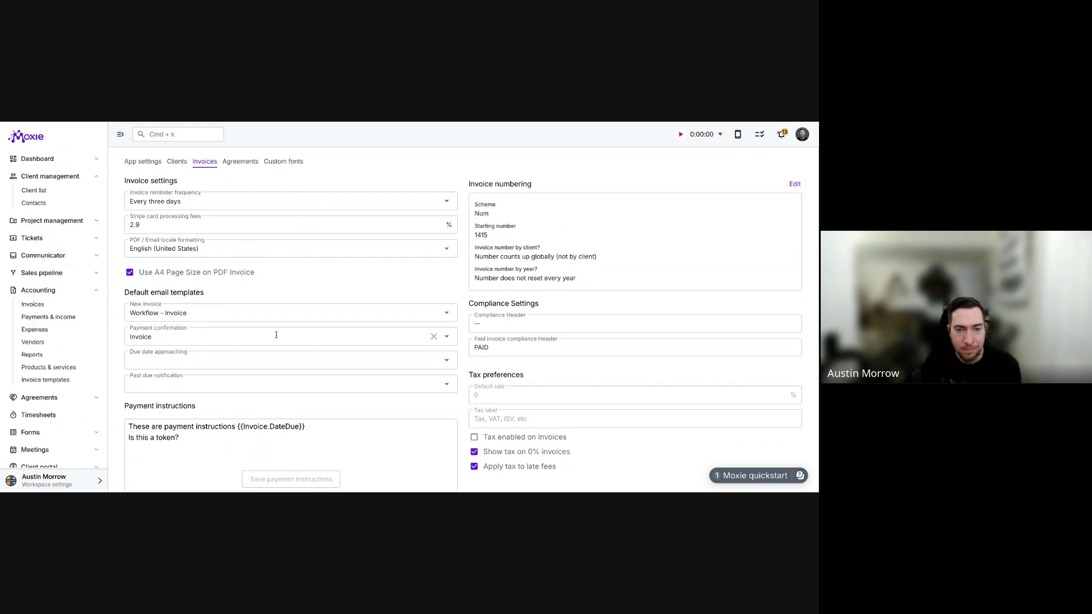
Examine the invoice numbering scheme settings and dismiss them without saving.
scroll(306, 364, "down", 1)
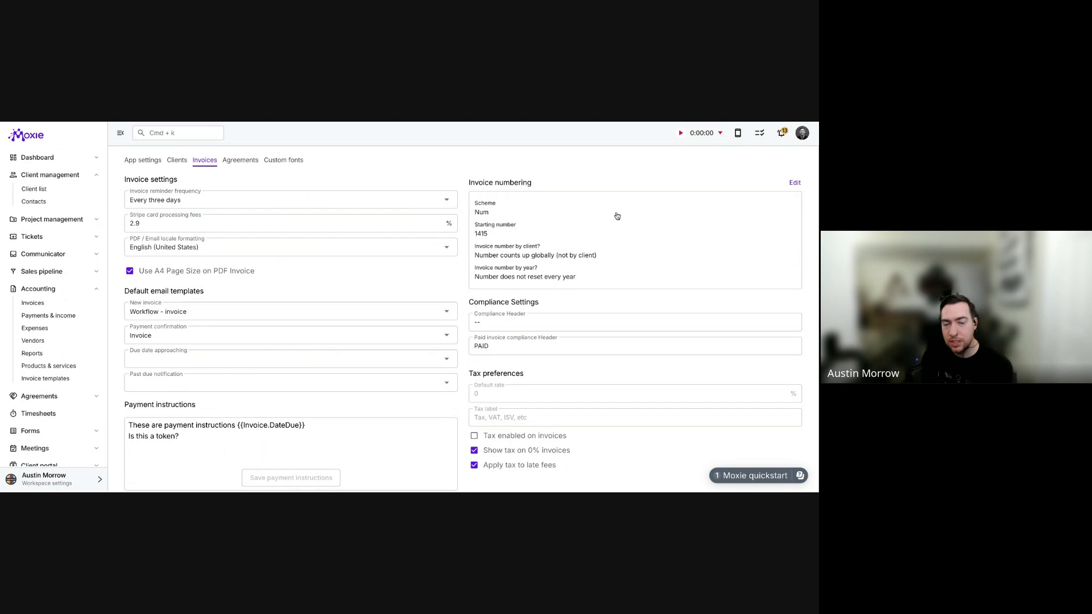
left_click(575, 222)
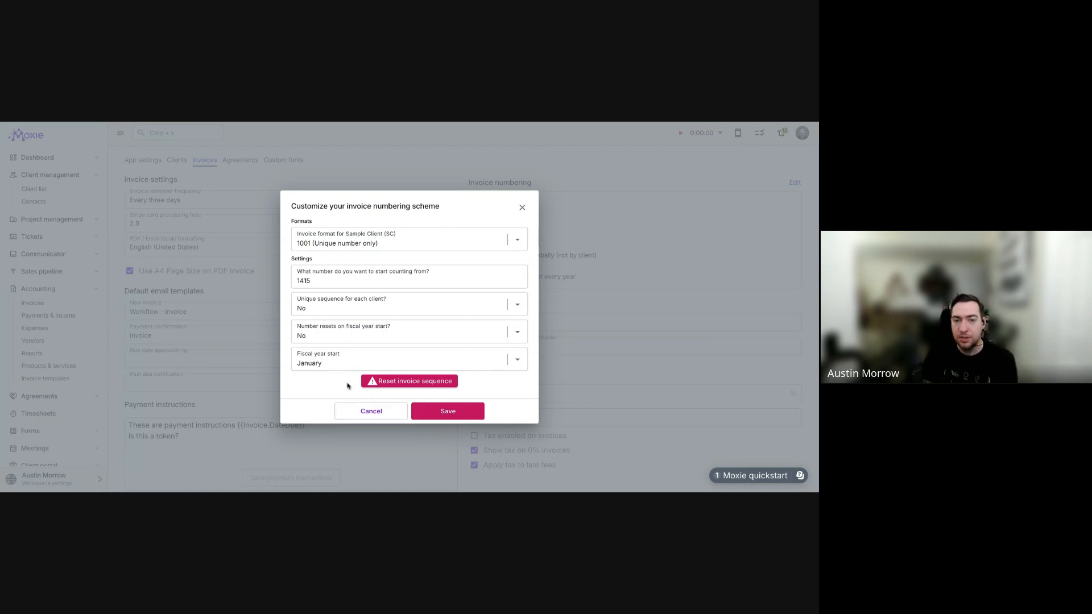
left_click(371, 410)
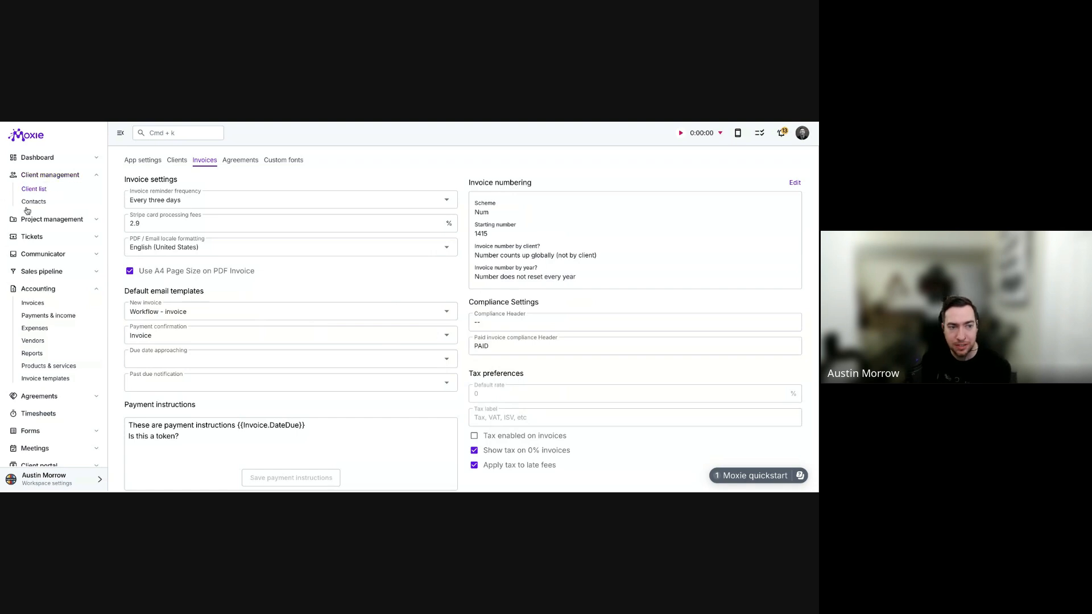
Search the workspace for "office hours" and open the Office Hours client record.
scroll(49, 301, "down", 1)
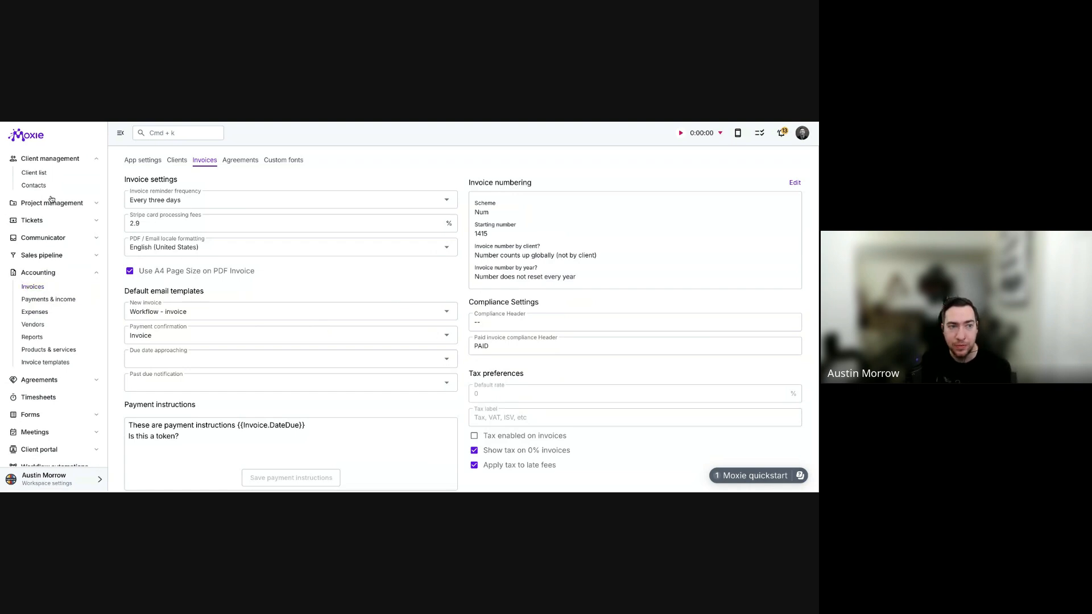
left_click(40, 171)
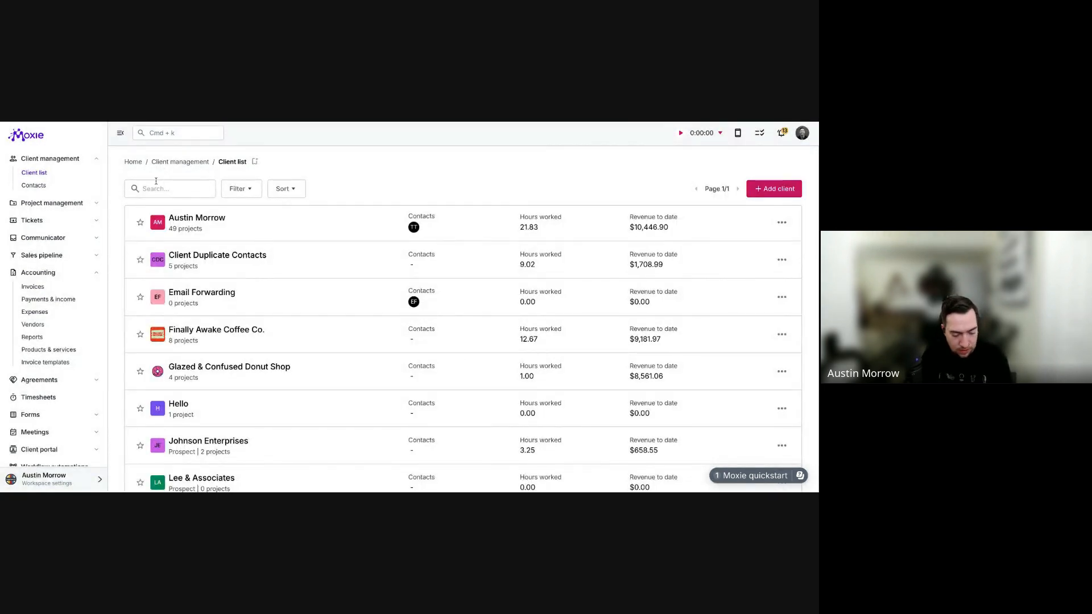
key("super+k")
type("office hours")
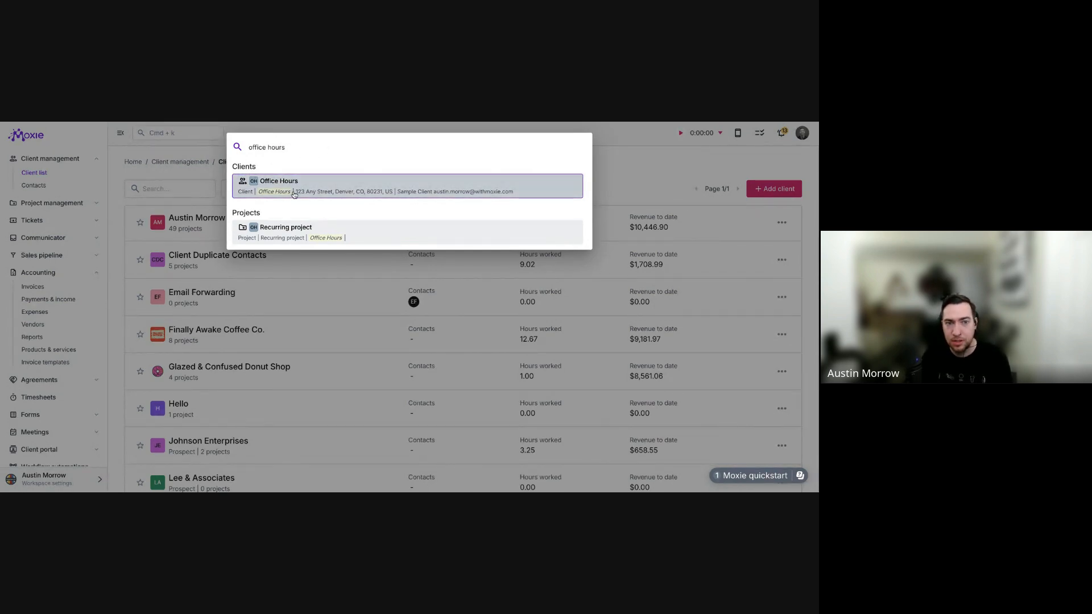
left_click(327, 184)
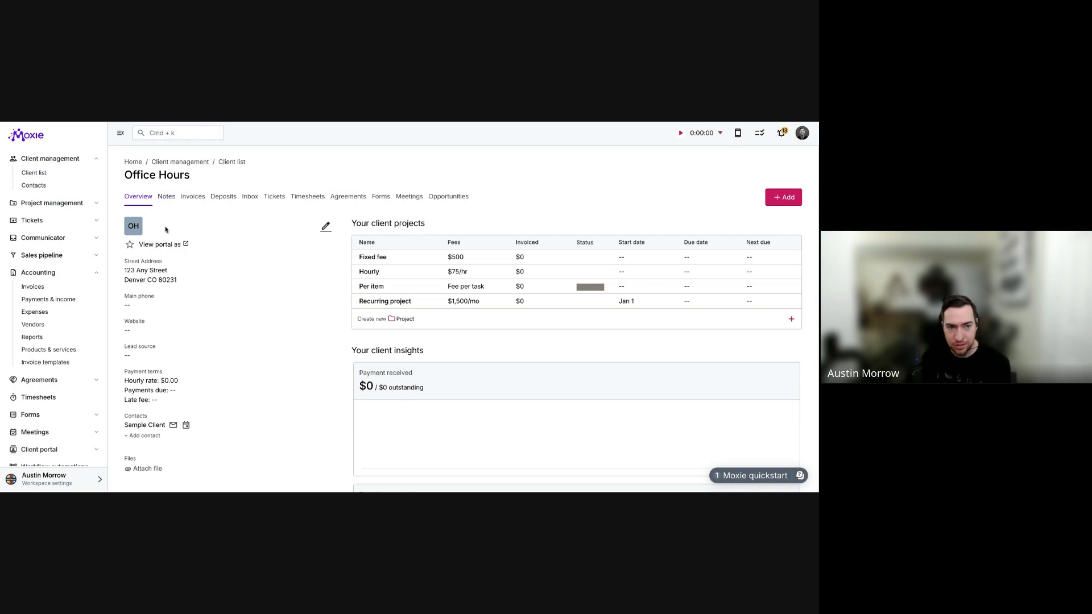
View the Office Hours client's invoices, including its recurring invoices and payment plans.
left_click(195, 197)
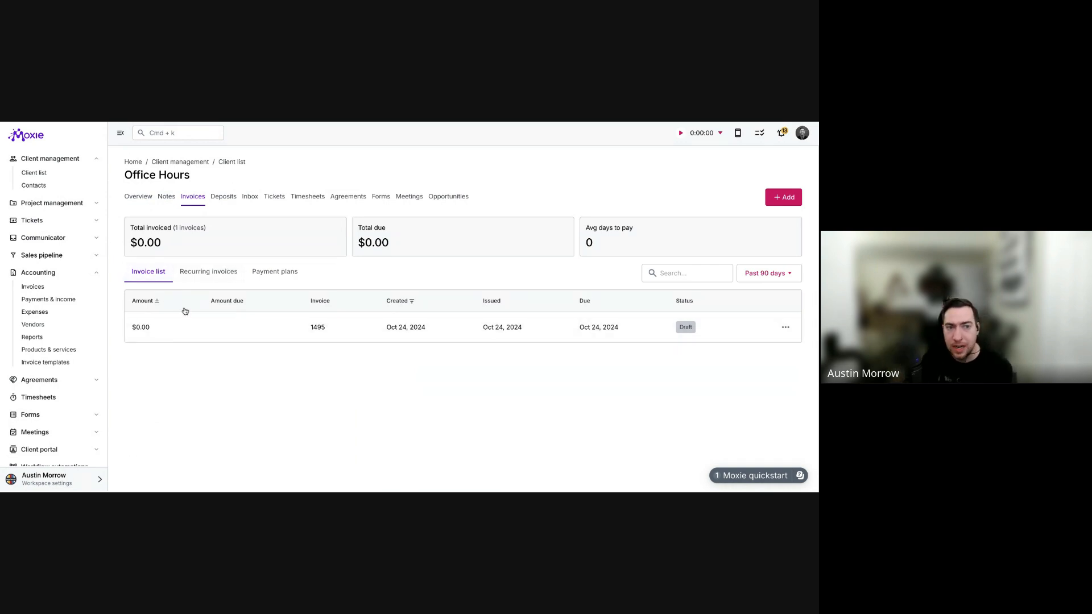
left_click(196, 273)
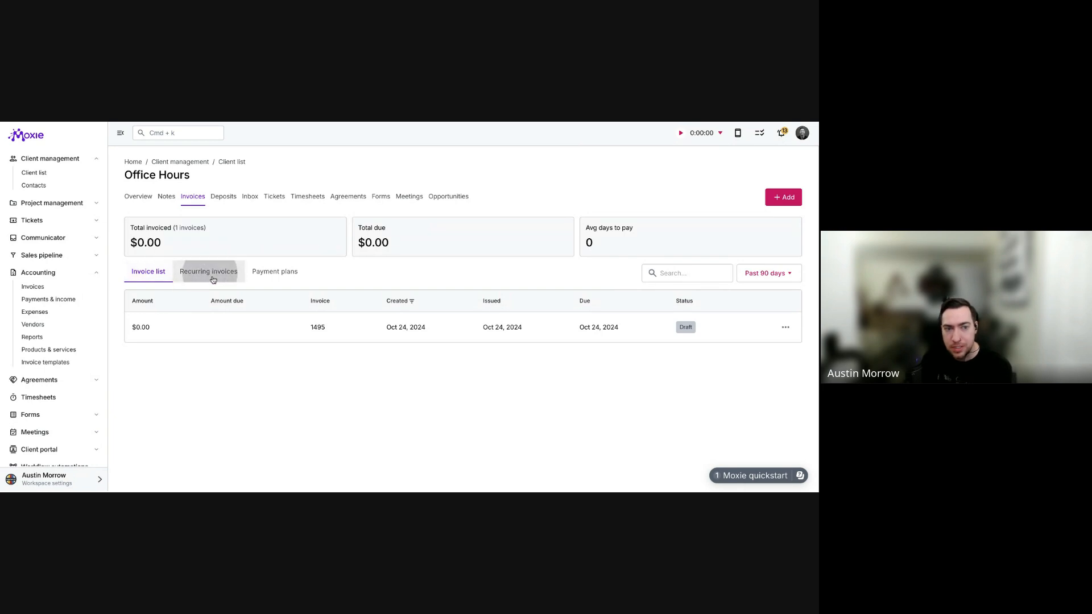
left_click(282, 272)
Create a new standard invoice for the Office Hours client from its invoice list.
left_click(144, 273)
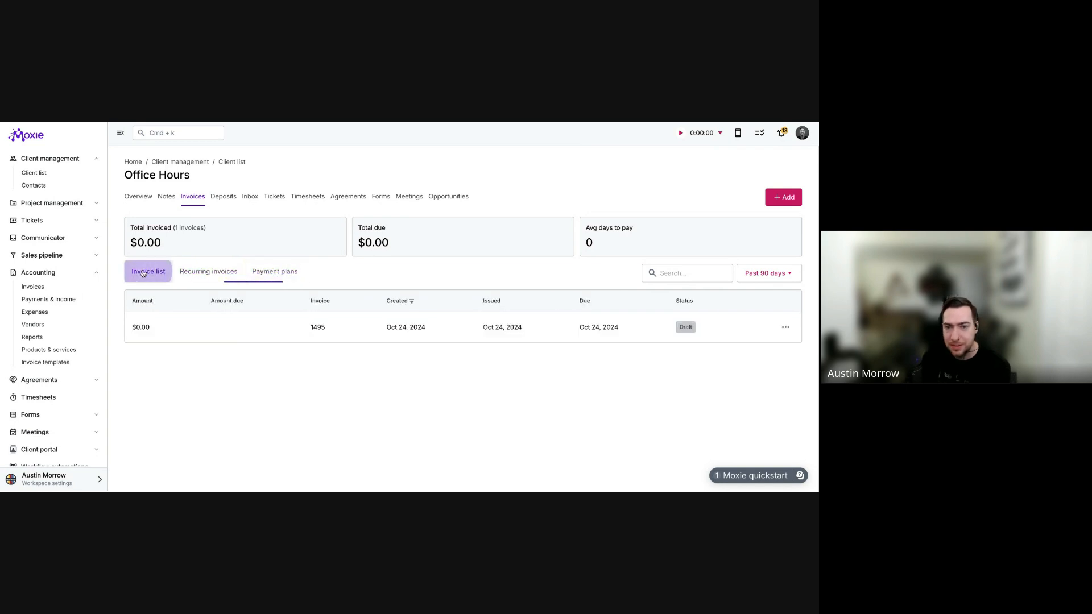
left_click(787, 197)
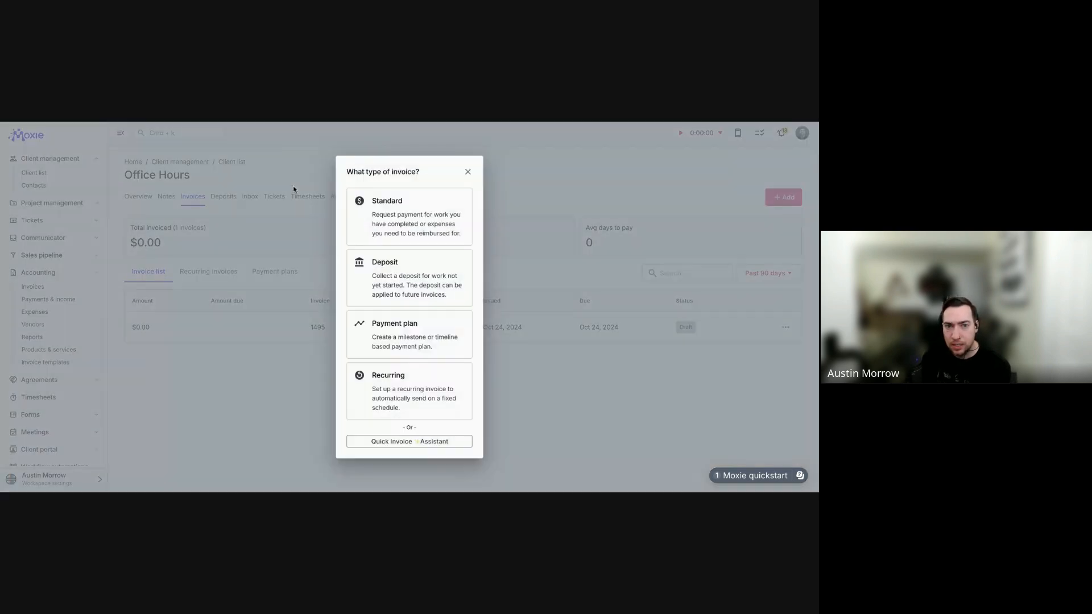
left_click(397, 218)
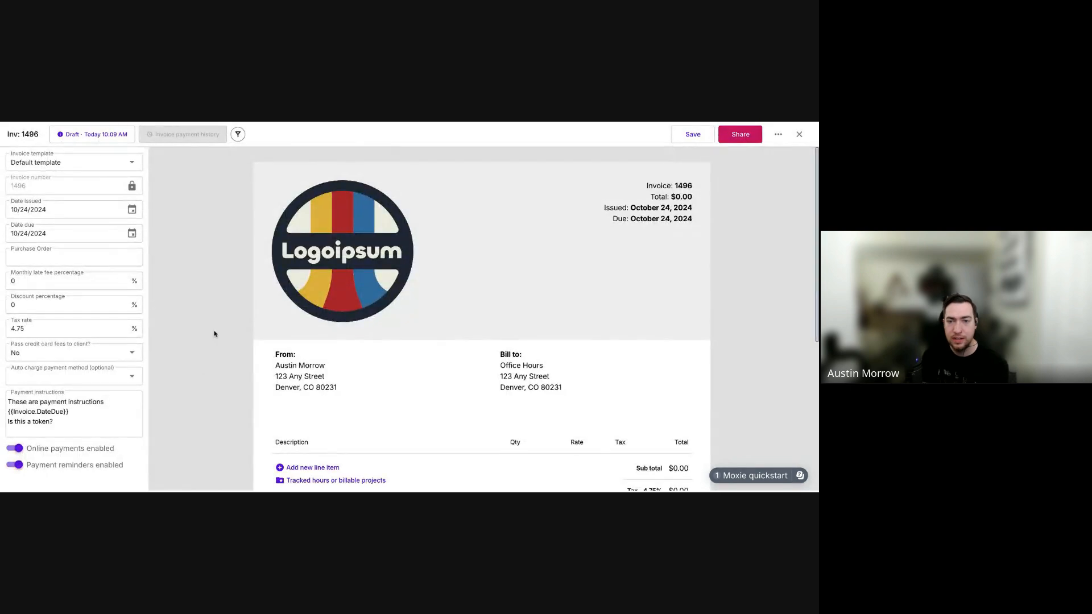
Look over the new invoice's layout and check the available invoice templates, keeping Default template.
scroll(283, 331, "down", 1)
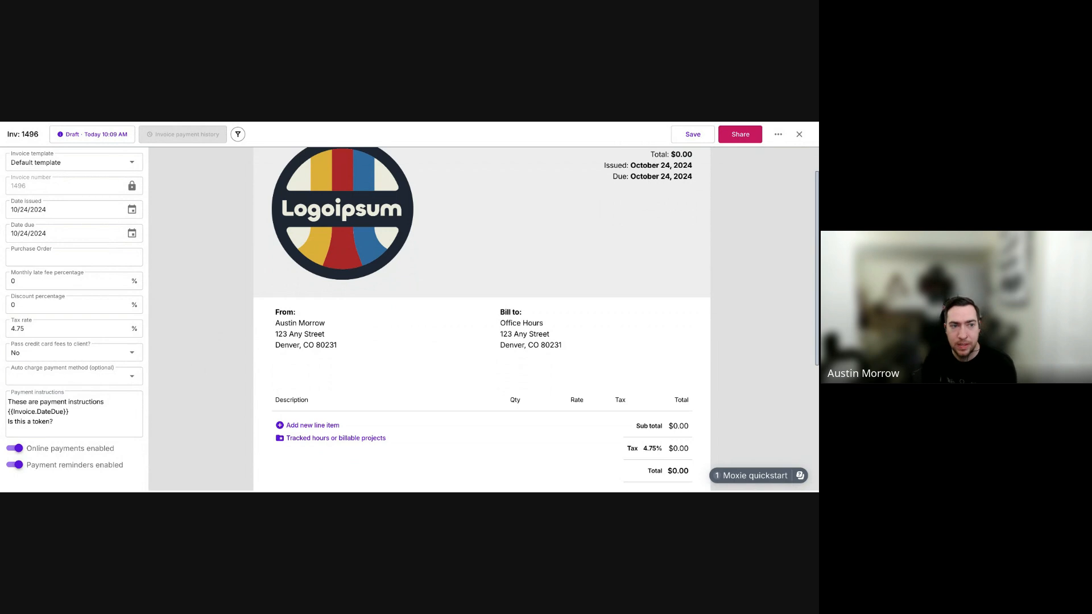
scroll(324, 318, "up", 1)
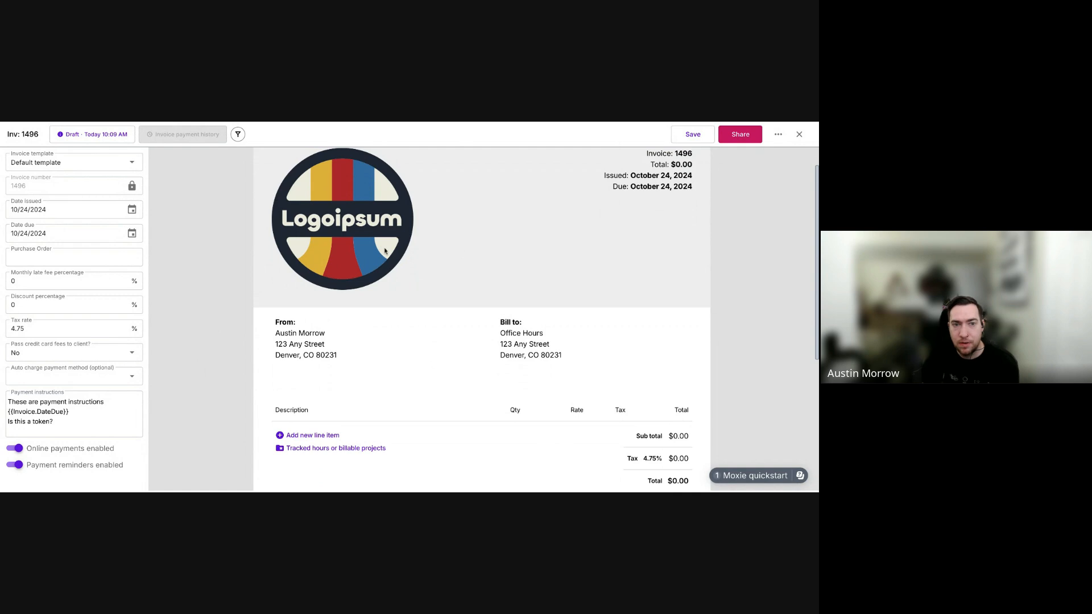
scroll(542, 234, "up", 3)
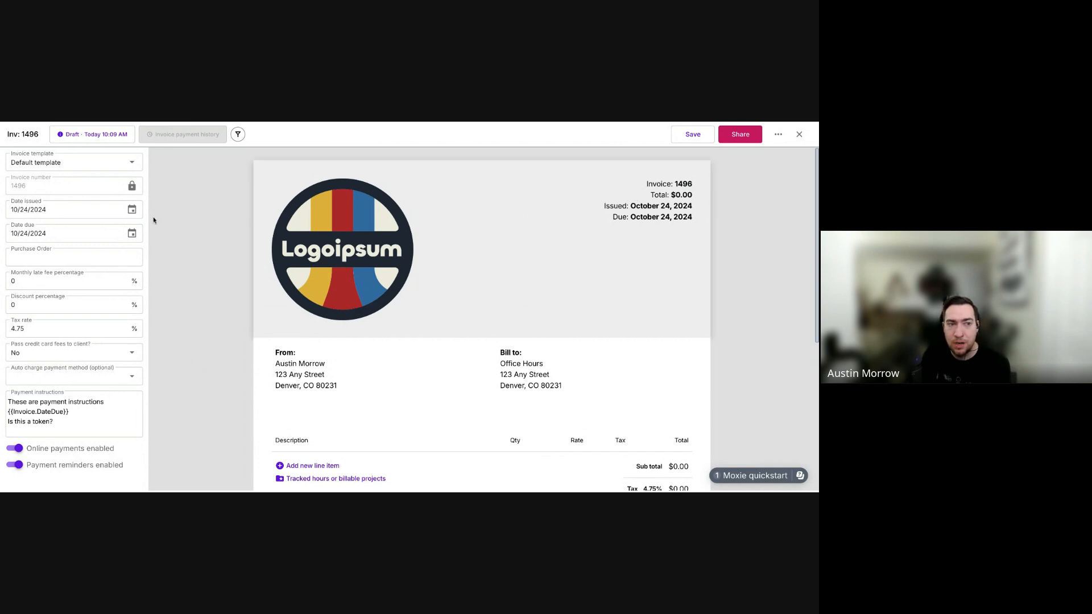
left_click(129, 162)
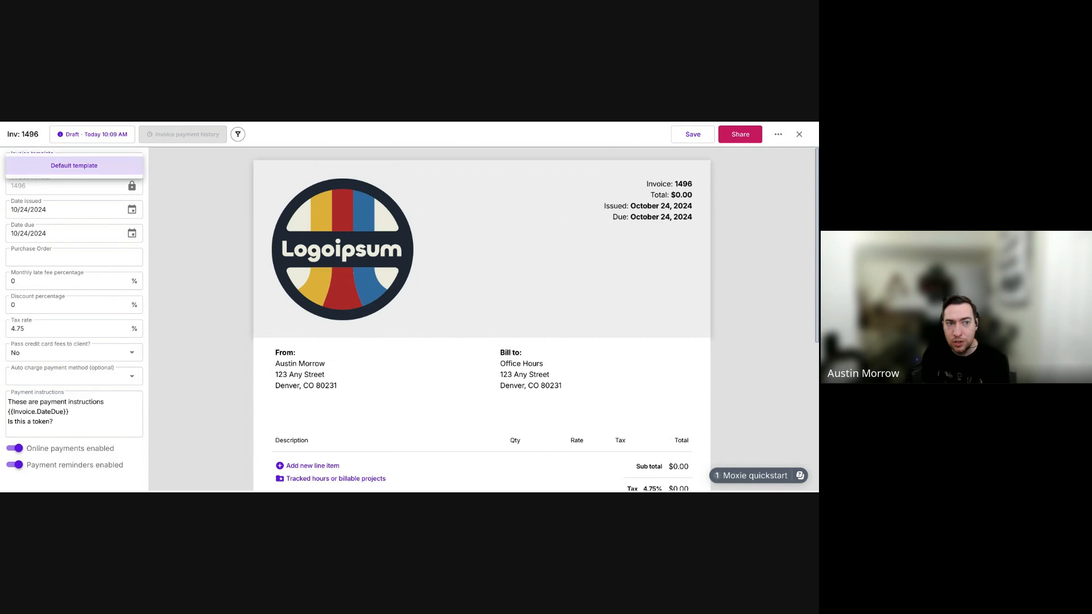
left_click(111, 160)
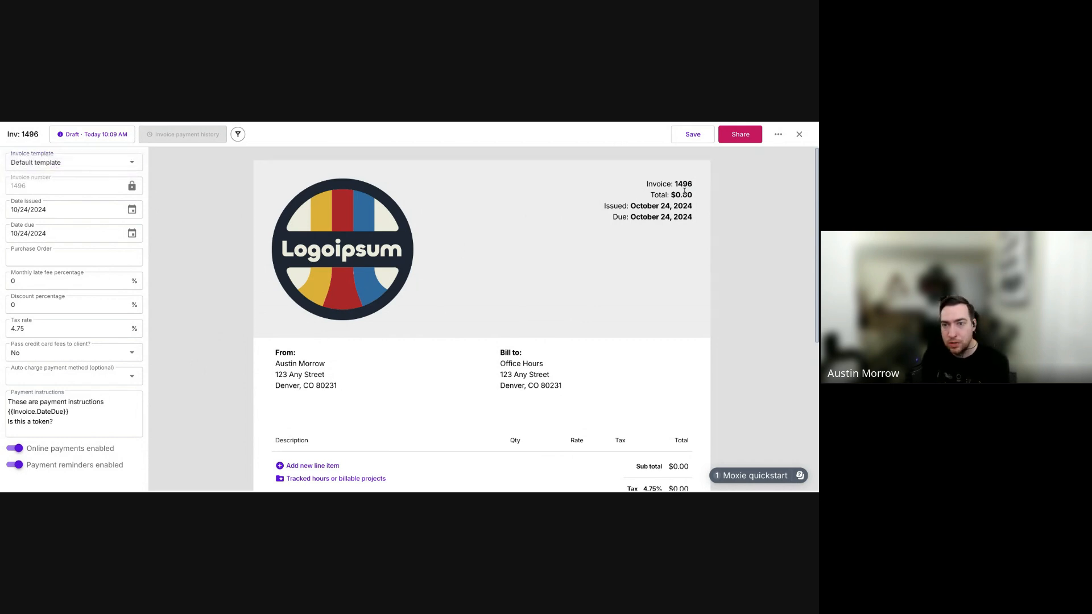
Inspect the tokens in the invoice's header details, and review its line item, payment instructions and footer sections.
left_click(636, 202)
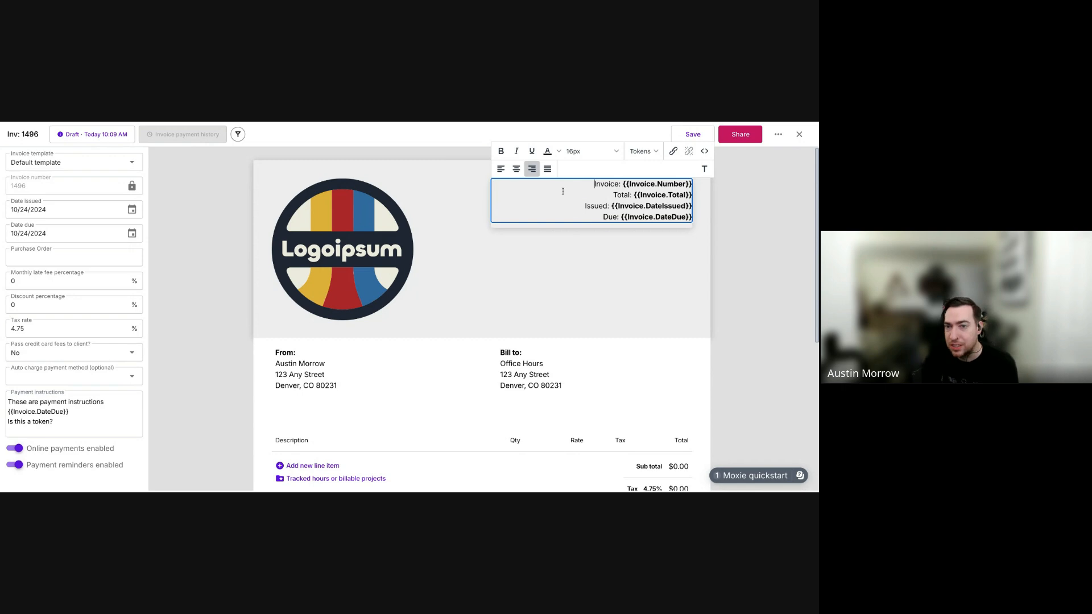
left_click(230, 221)
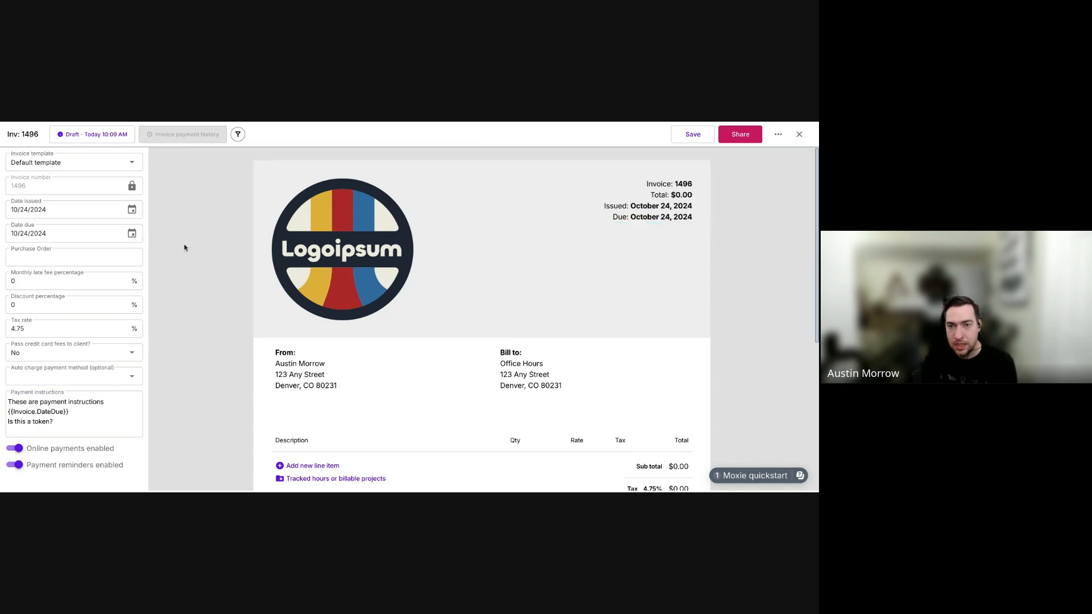
scroll(215, 275, "down", 5)
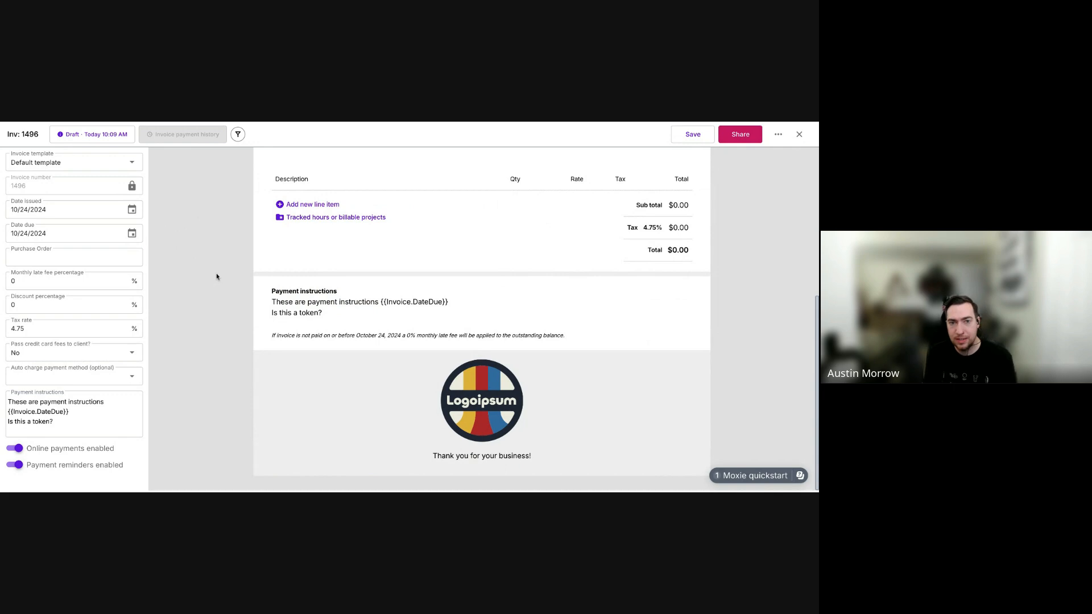
scroll(346, 311, "up", 3)
scroll(310, 284, "down", 3)
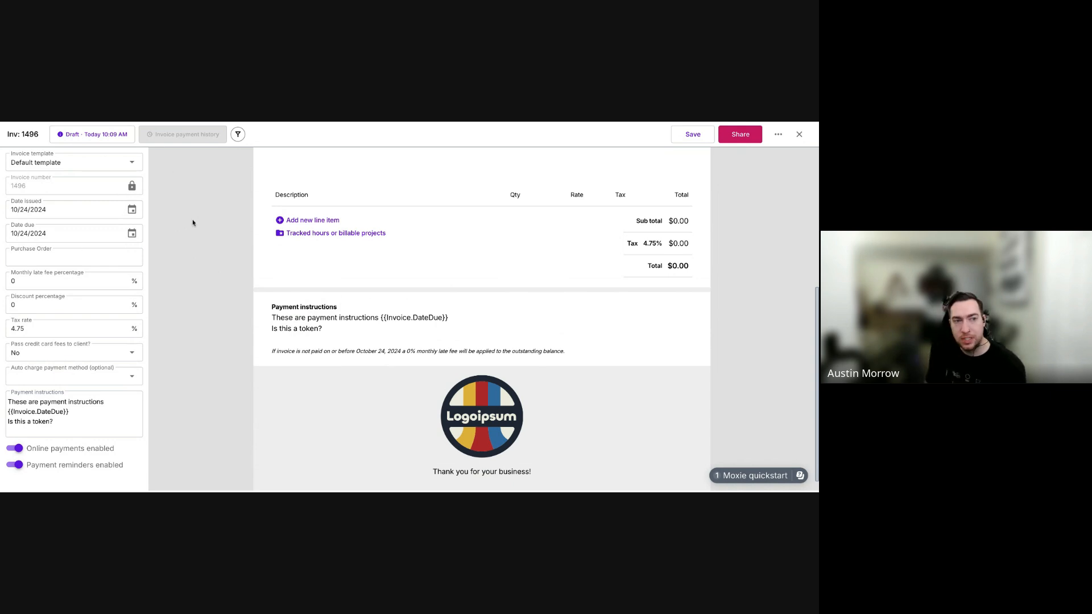
scroll(261, 240, "up", 2)
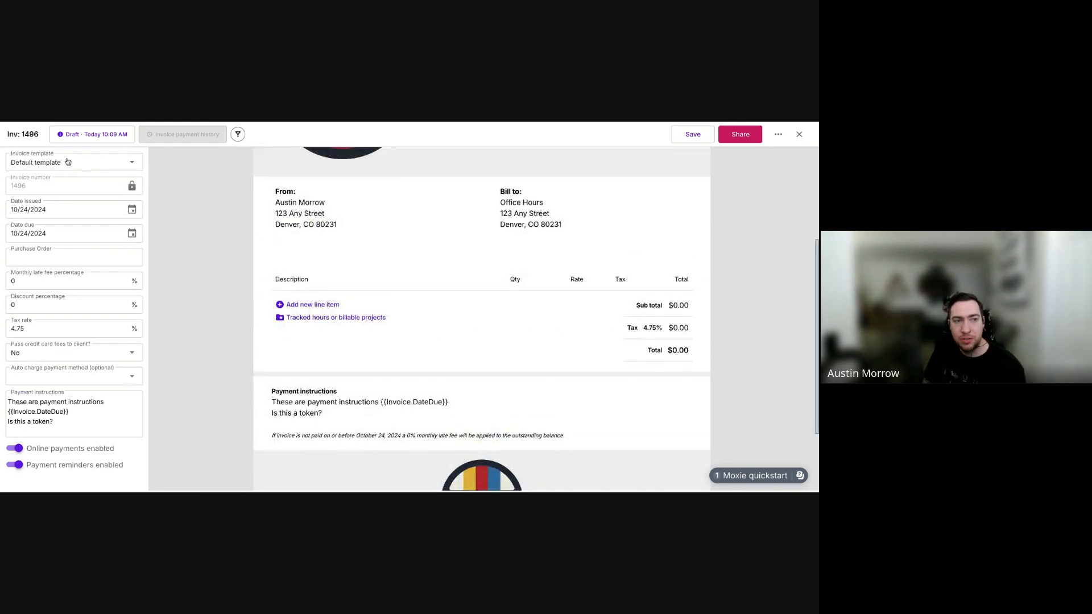
Check the invoice number's lock and review the invoice from its header details to the payment instructions and footer.
left_click(132, 187)
left_click(132, 188)
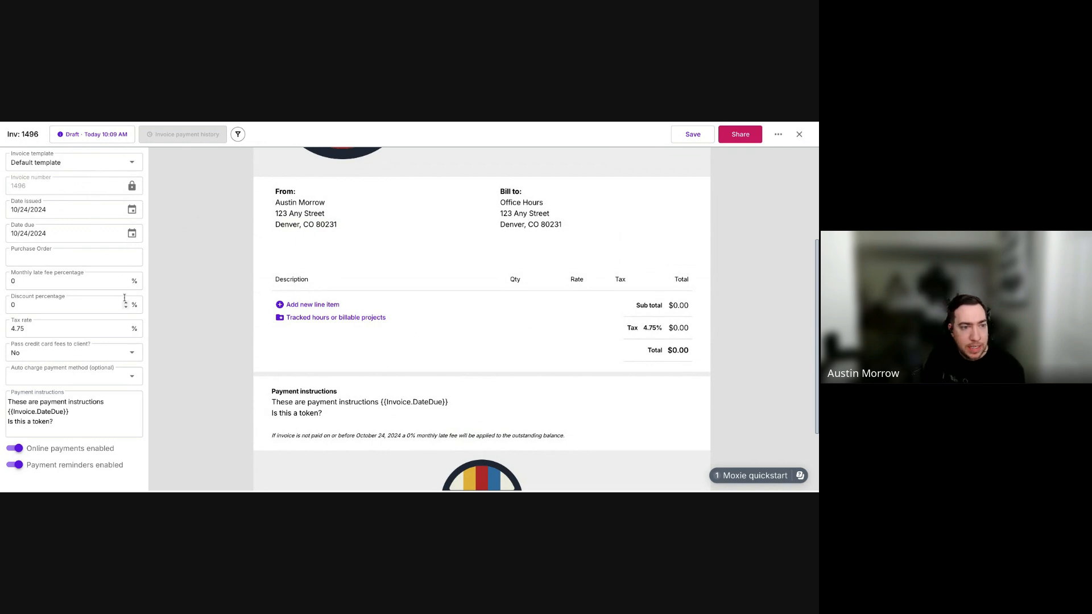
scroll(186, 327, "down", 3)
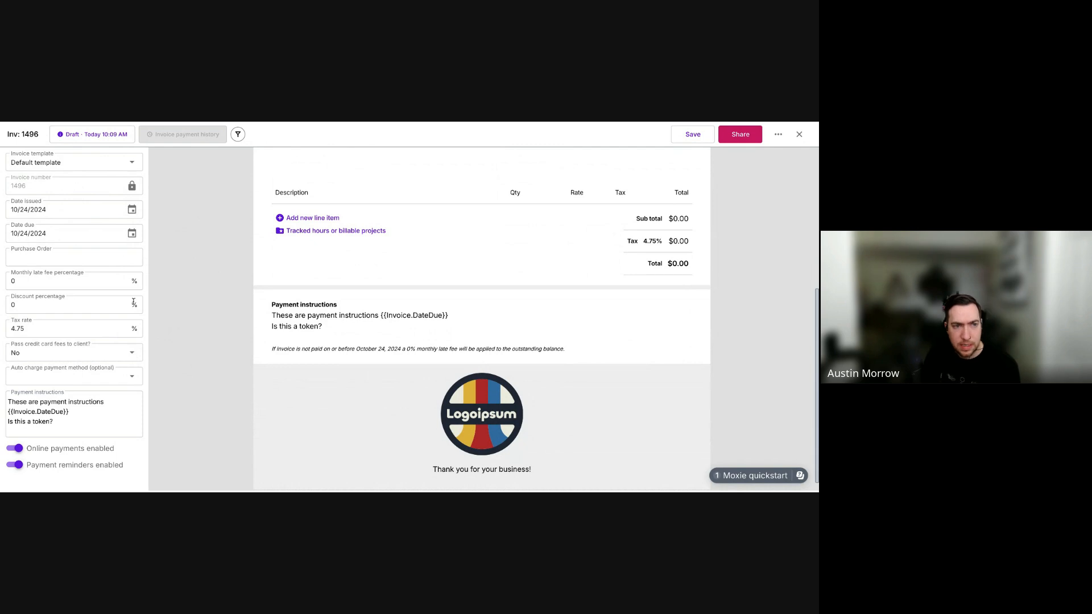
scroll(305, 199, "up", 5)
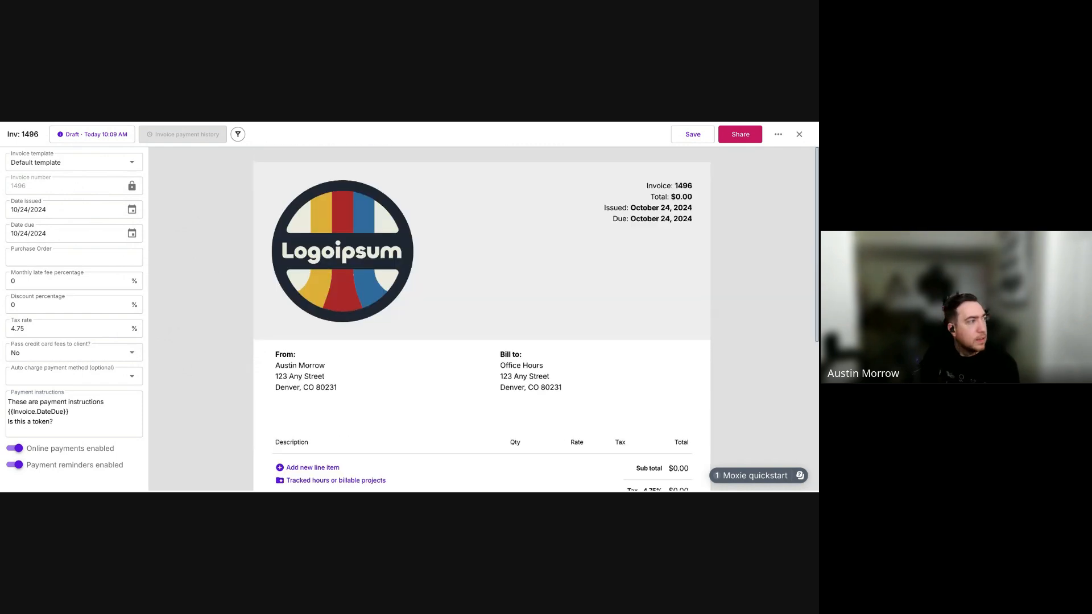
scroll(307, 366, "down", 3)
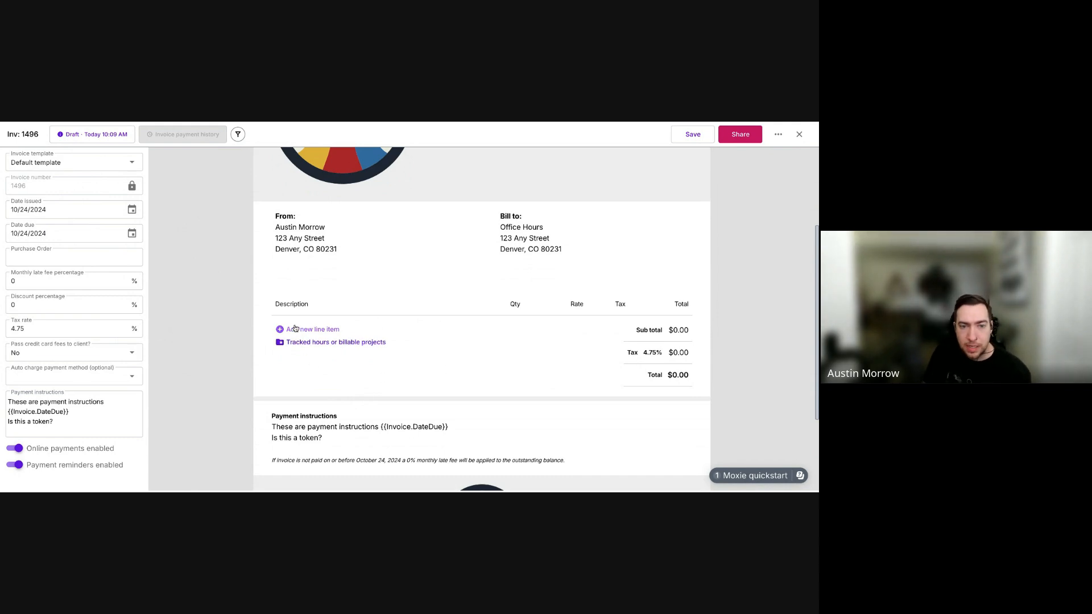
Browse the products and services folders available for a new line item, and view the form for creating a product or service.
left_click(328, 331)
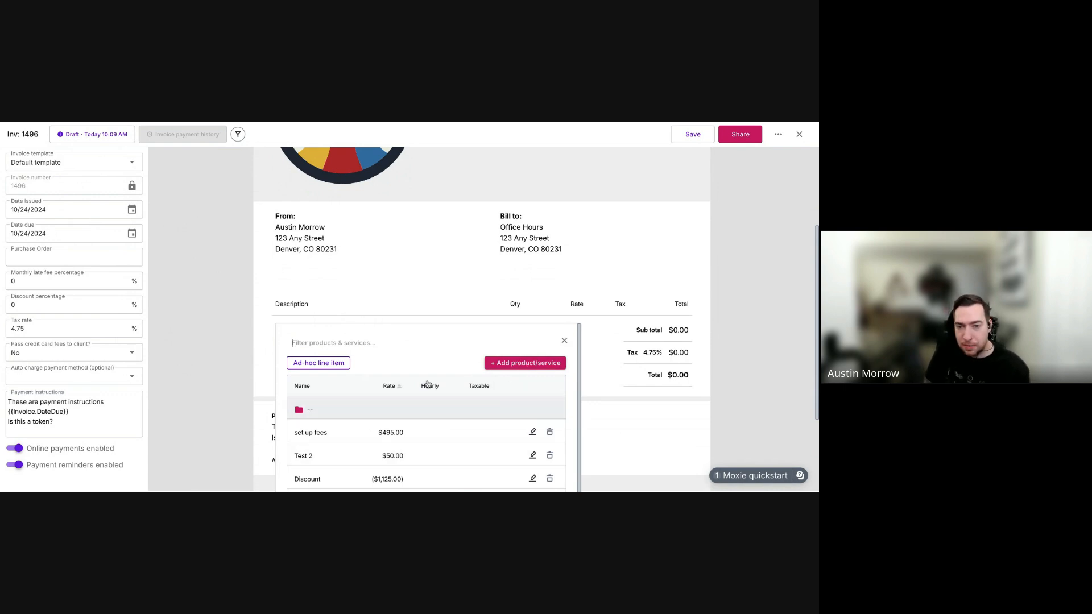
left_click(438, 416)
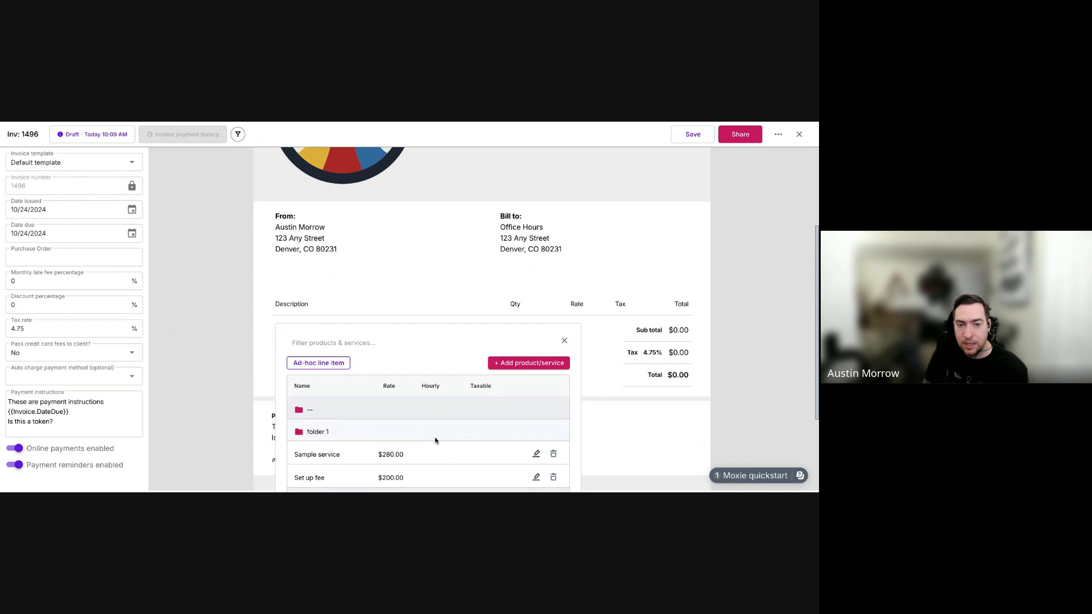
left_click(434, 432)
left_click(538, 369)
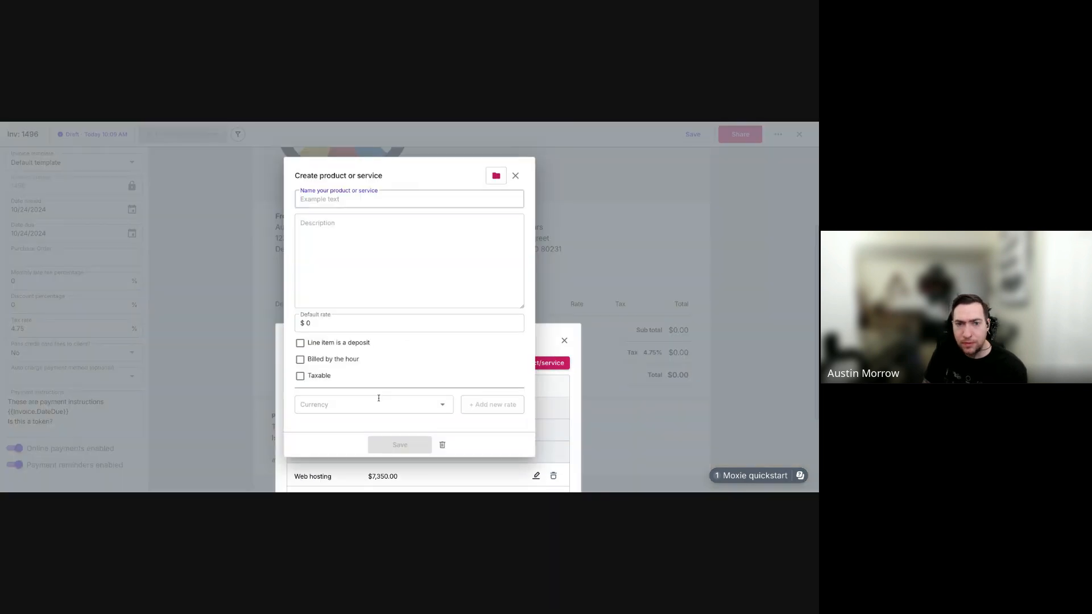
left_click(516, 175)
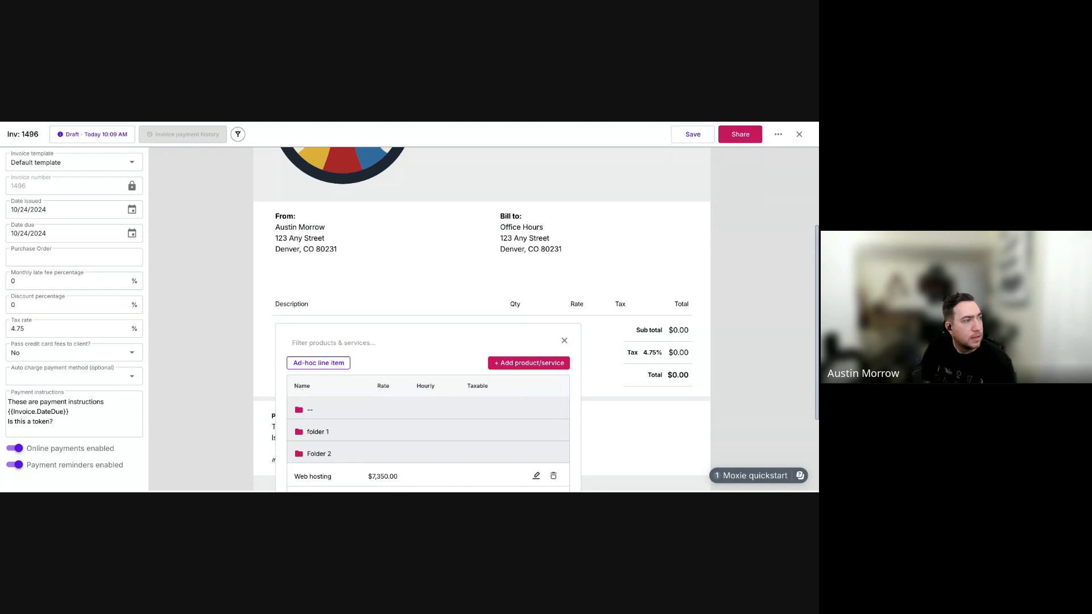
left_click(564, 340)
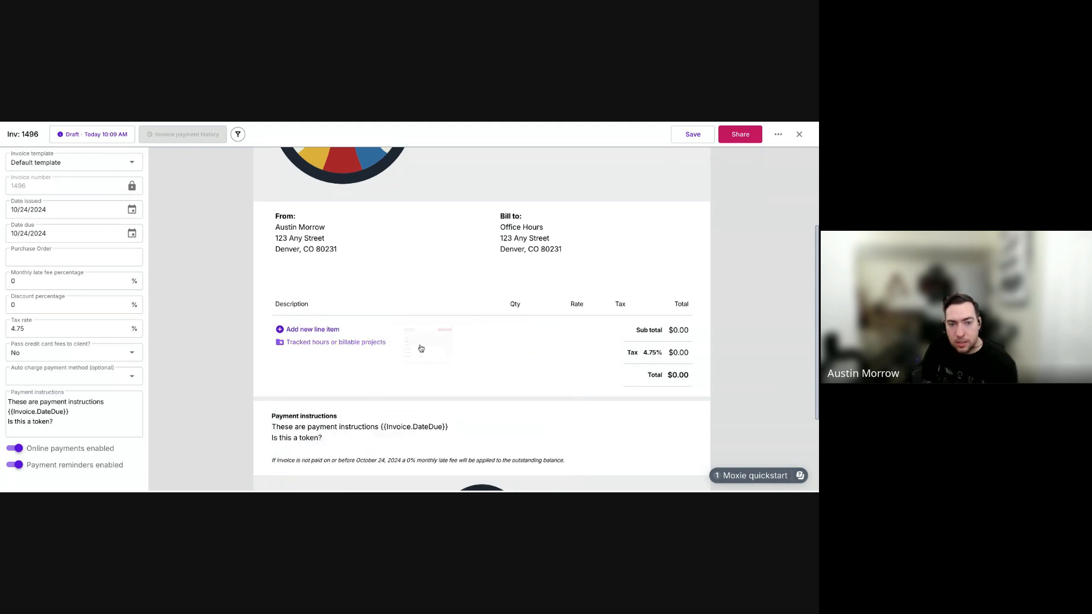
Examine the client's un-billed projects for this invoice, including the monthly periods of the recurring project.
scroll(313, 339, "down", 1)
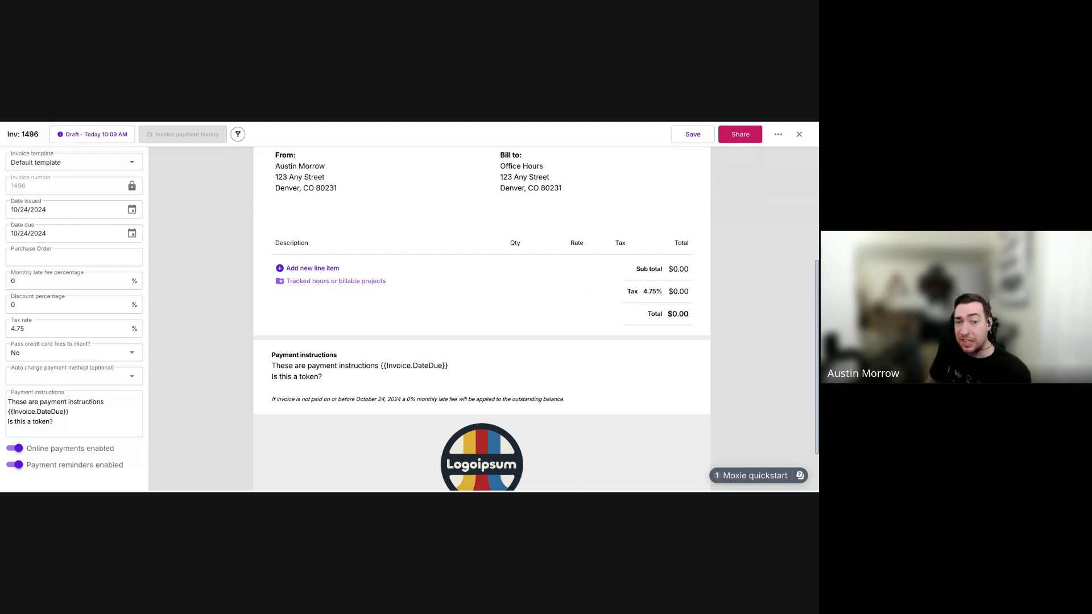
left_click(344, 281)
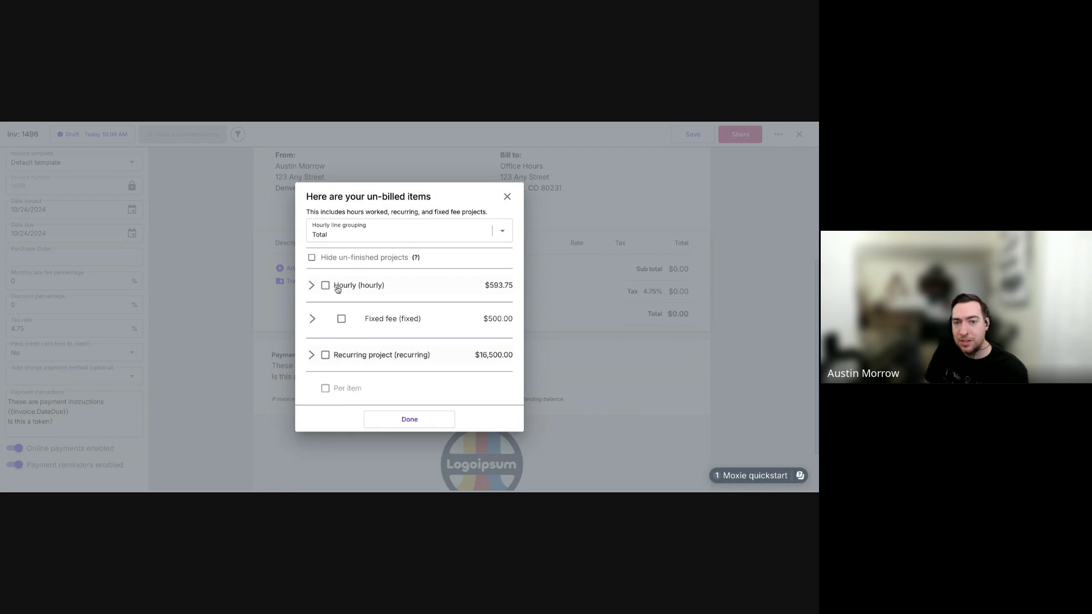
left_click(312, 356)
scroll(312, 313, "down", 2)
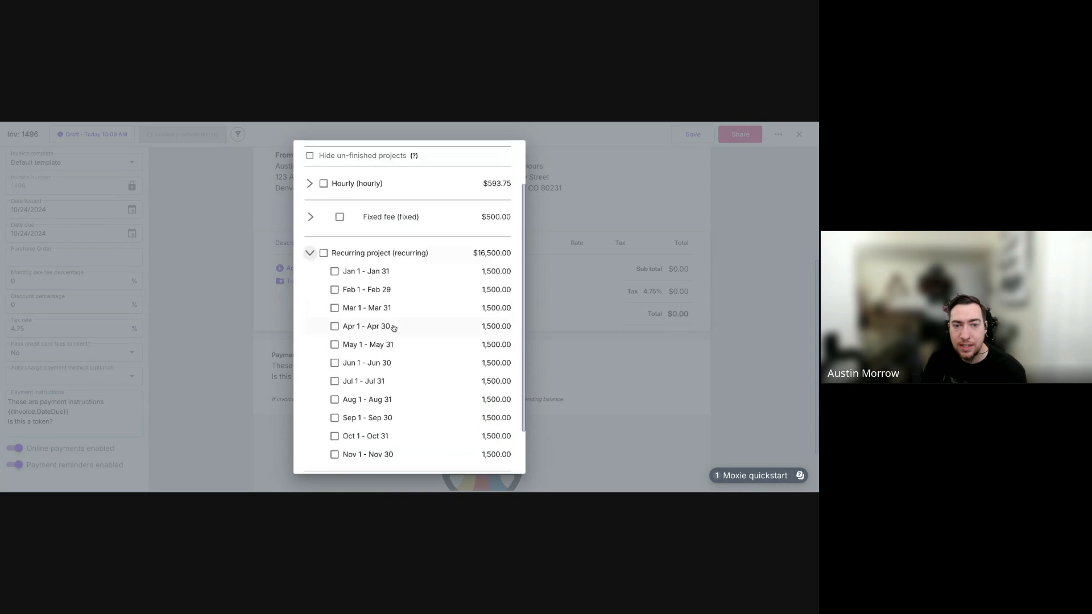
scroll(358, 327, "down", 2)
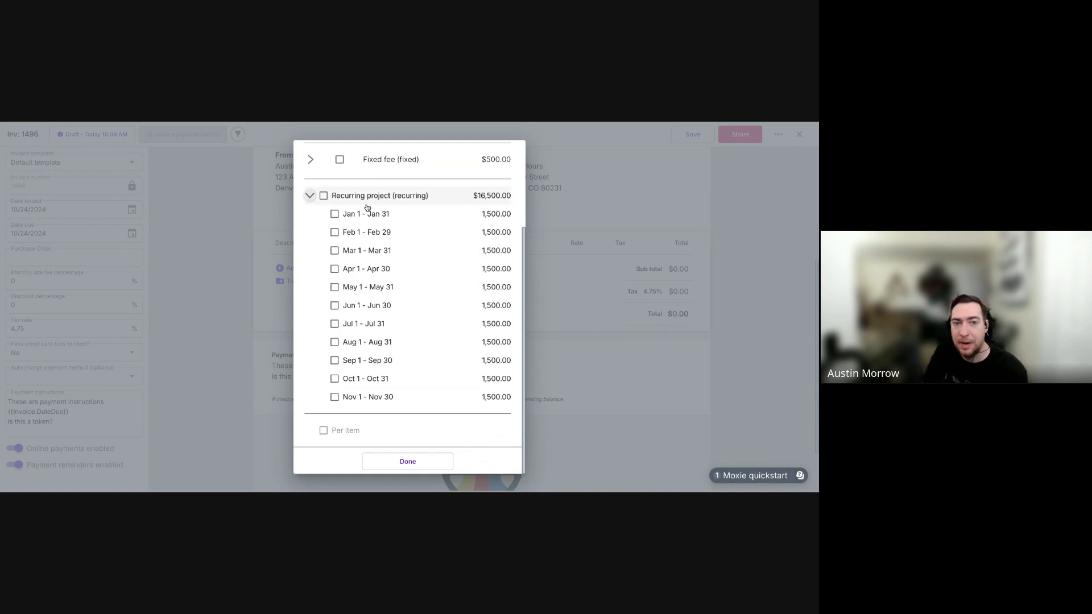
left_click(309, 195)
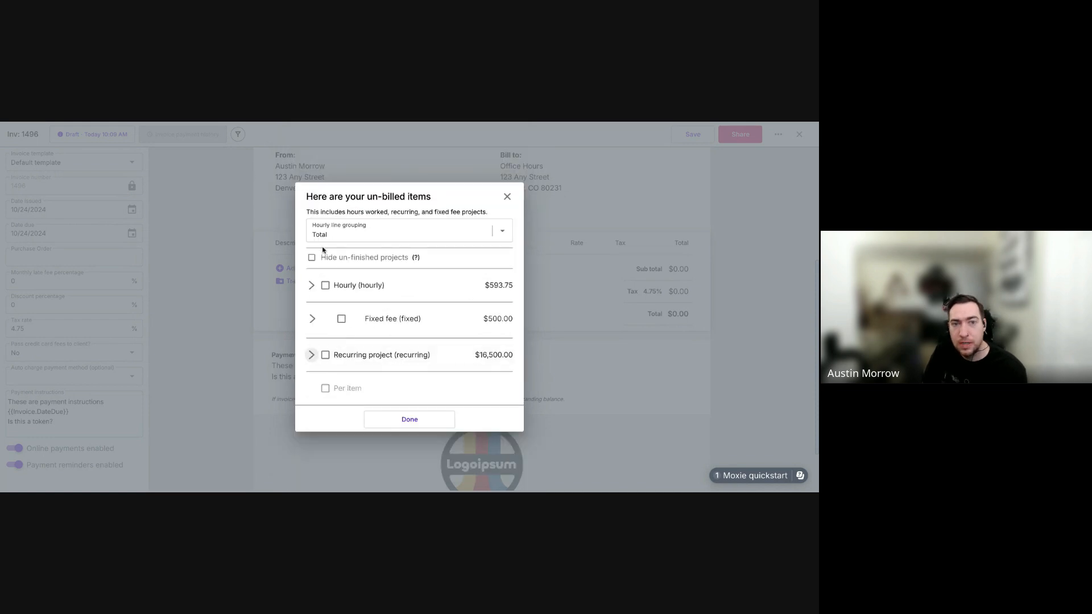
Add the un-billed Fixed fee project to the invoice, with $250 as the amount to invoice today.
left_click(311, 317)
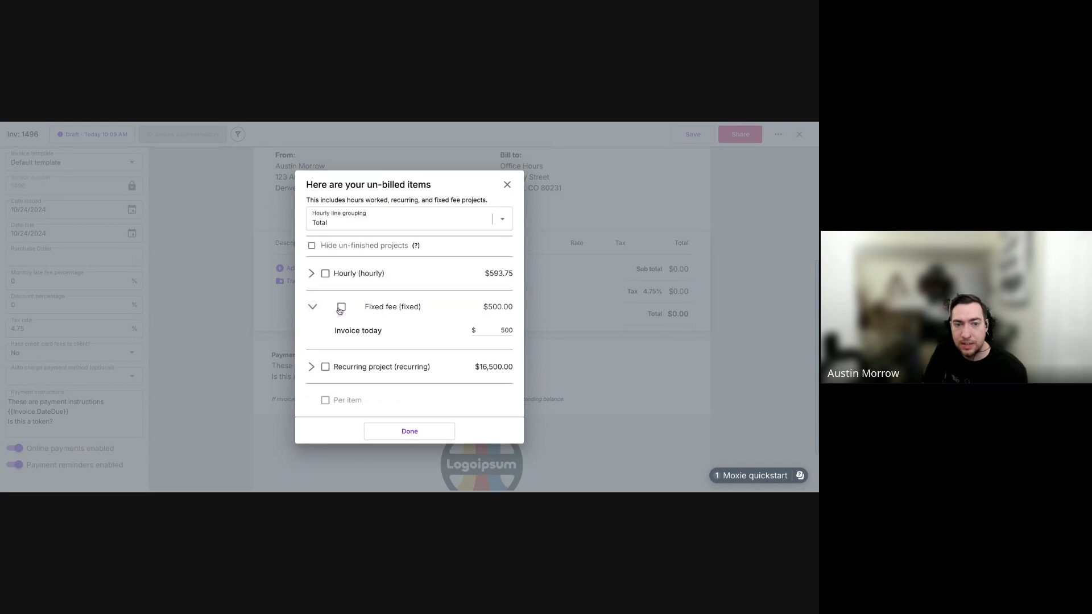
left_click(340, 308)
left_click(506, 328)
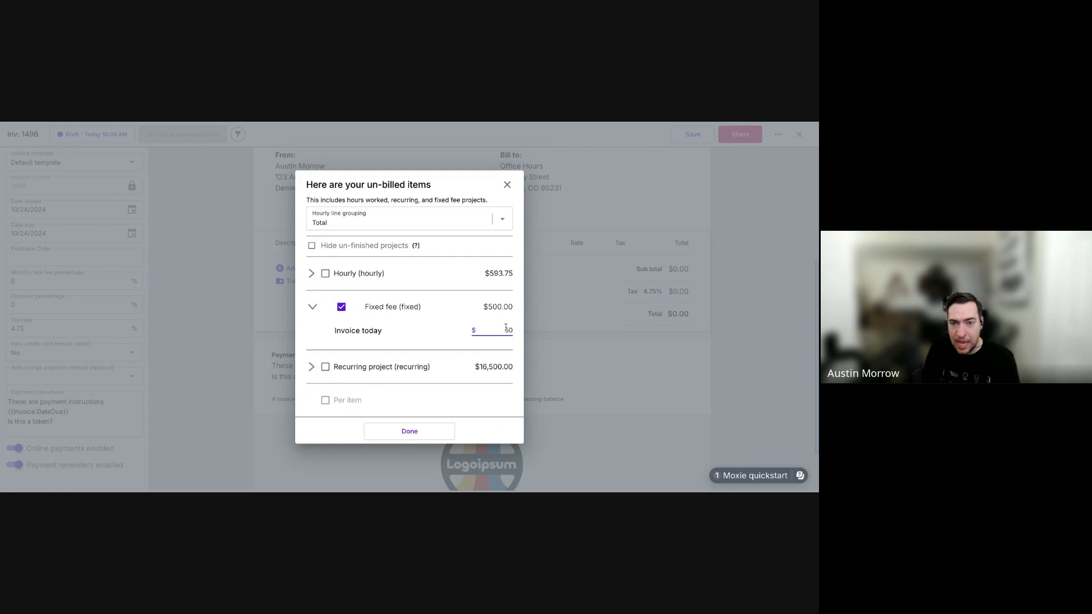
type("250")
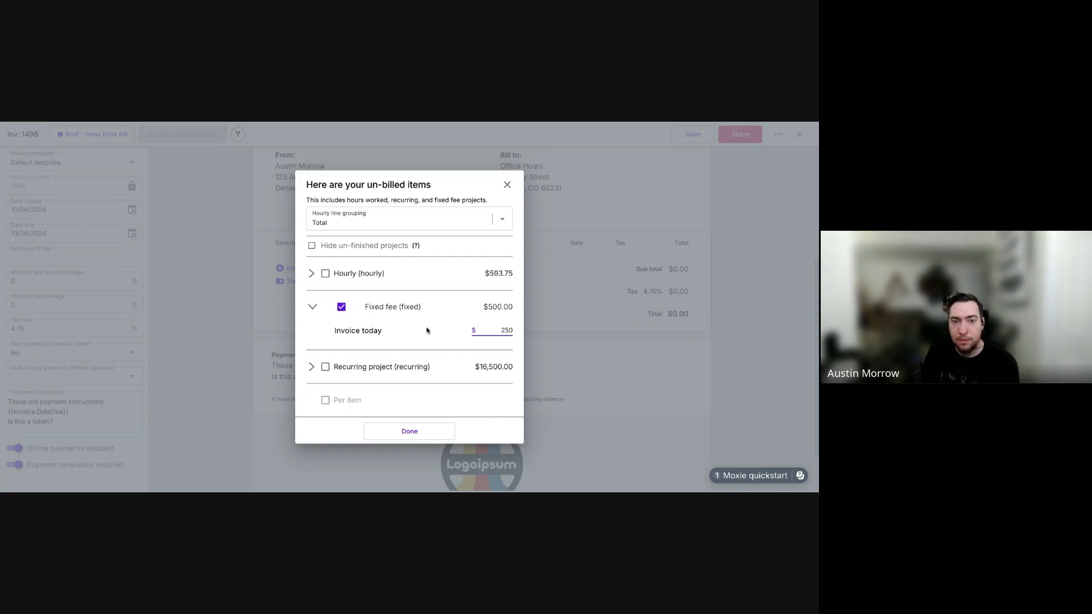
left_click(391, 436)
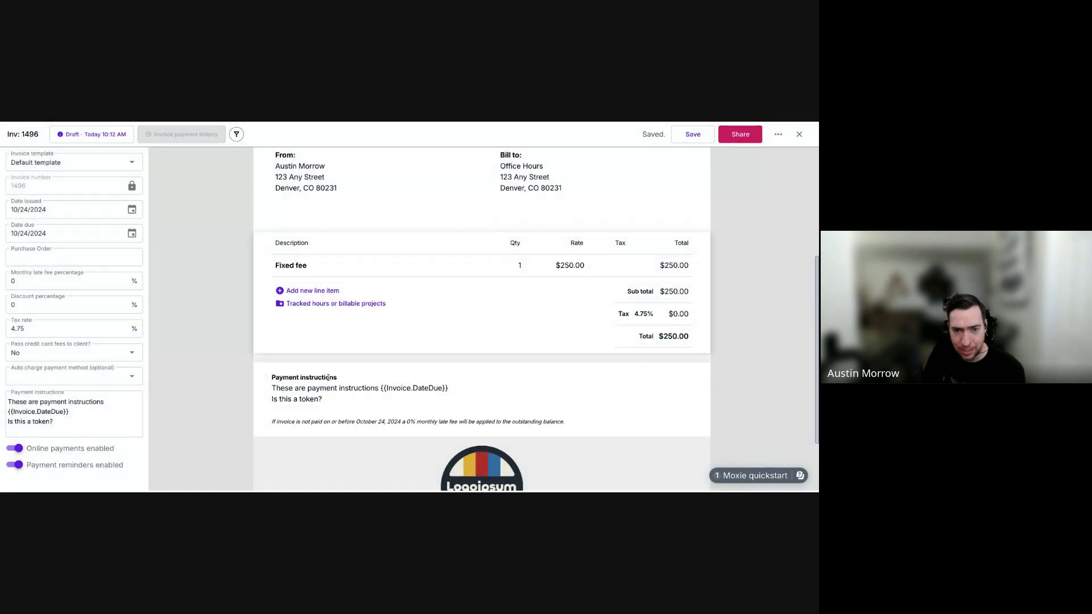
Examine the hourly project's un-billed October hours by week, and close the invoice.
left_click(348, 304)
left_click(310, 285)
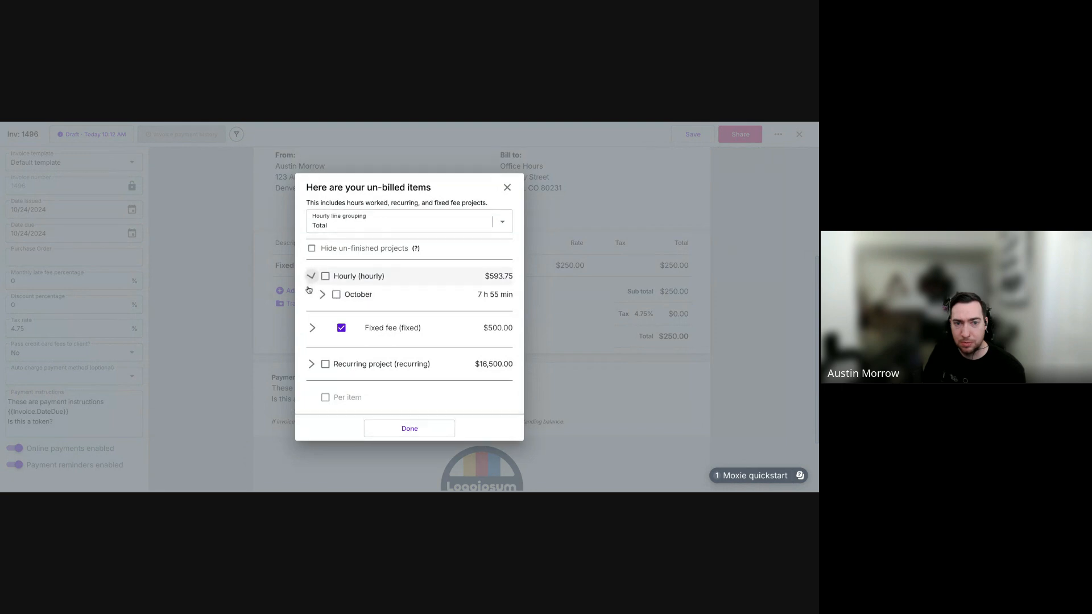
left_click(322, 294)
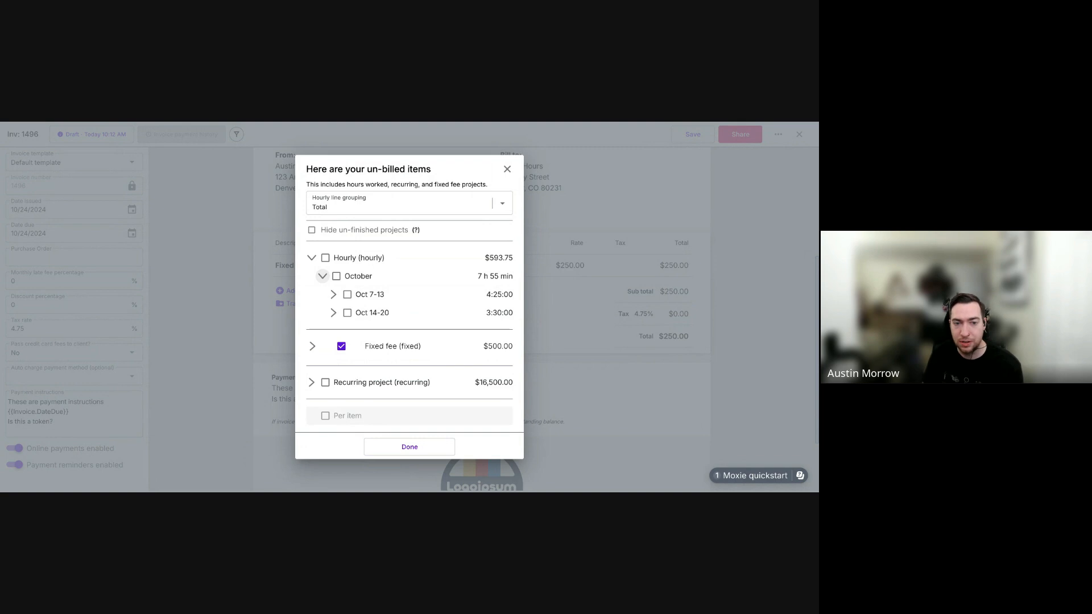
left_click(507, 169)
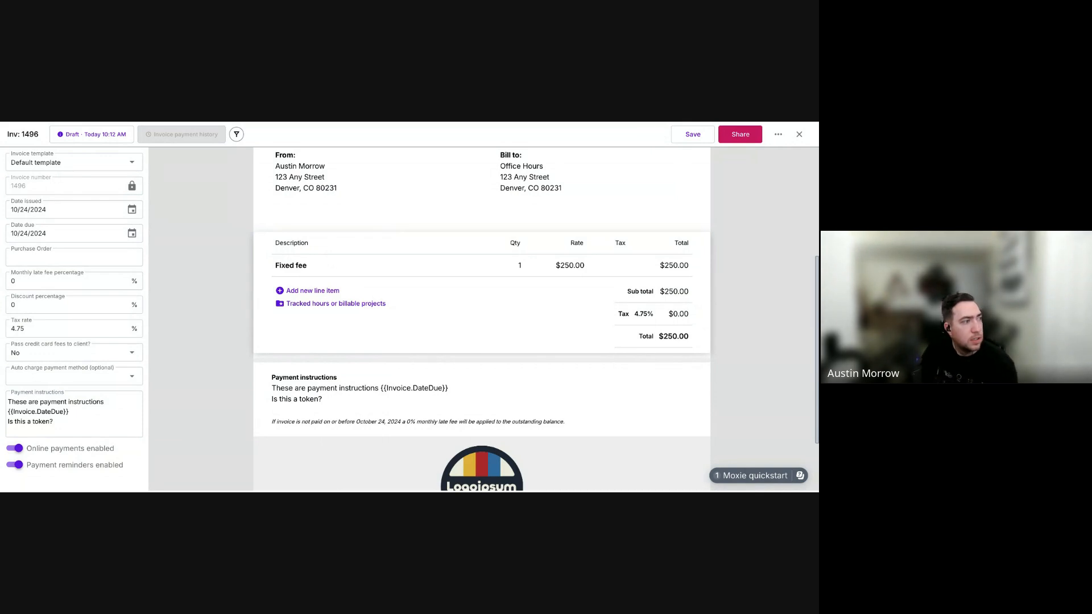
left_click(799, 134)
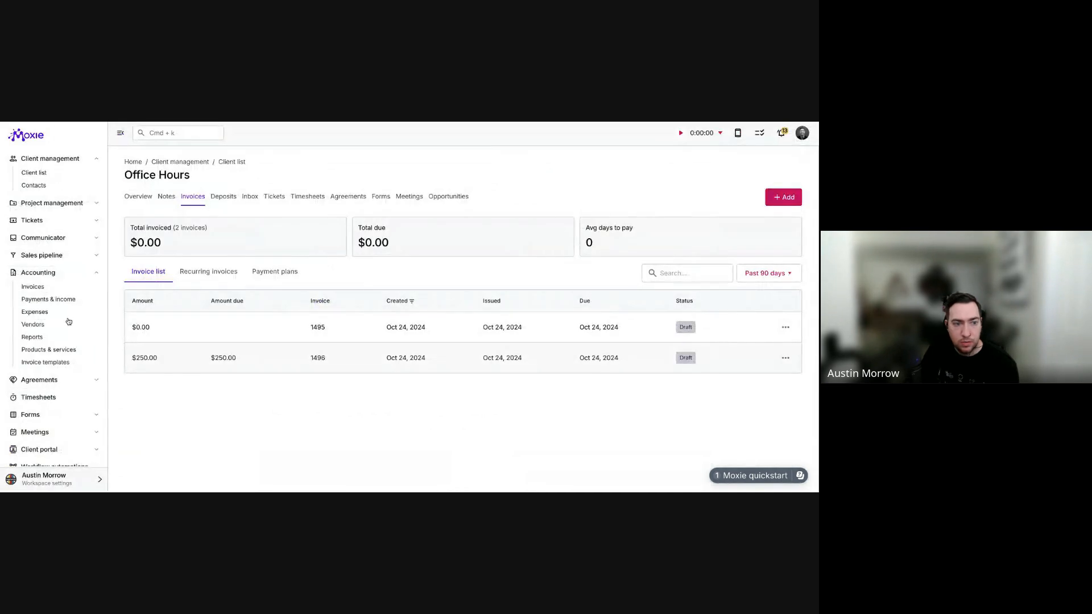
Create a new non-recurring expense in the accounting section with an amount of $500.
left_click(34, 288)
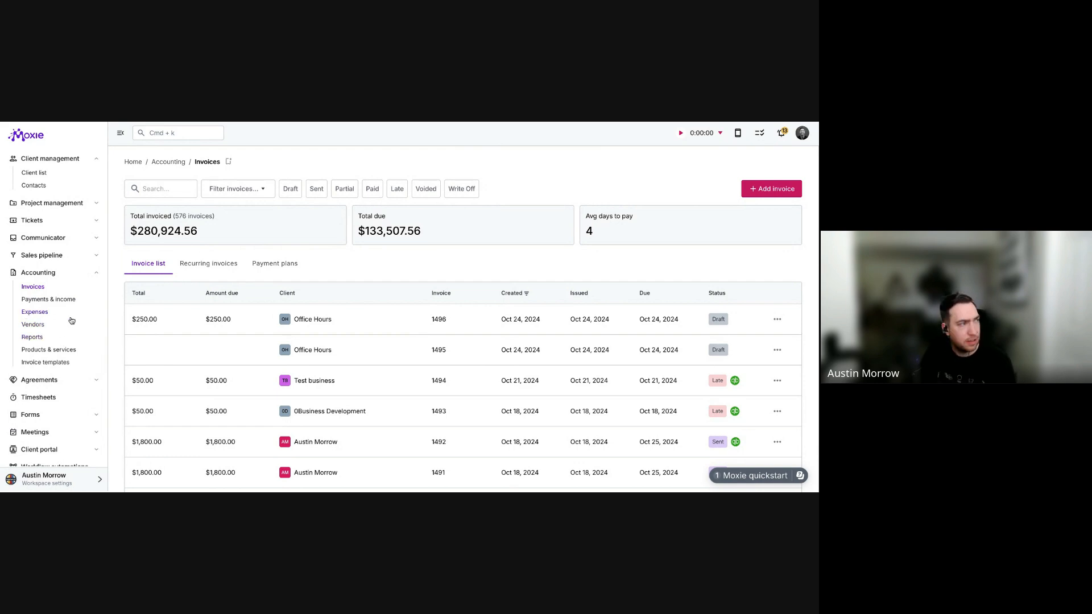
left_click(38, 313)
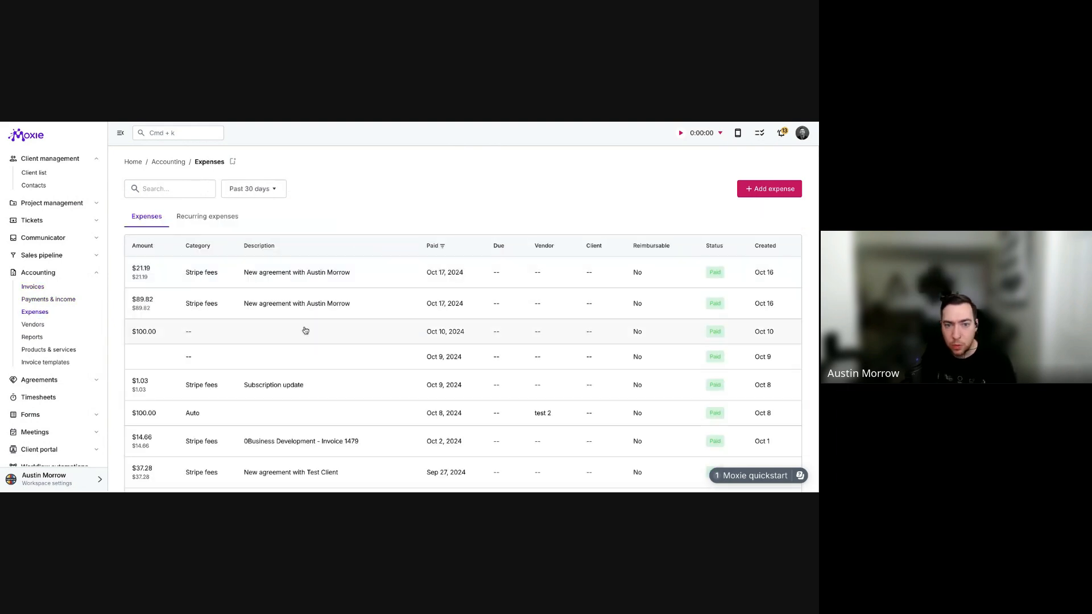
left_click(766, 190)
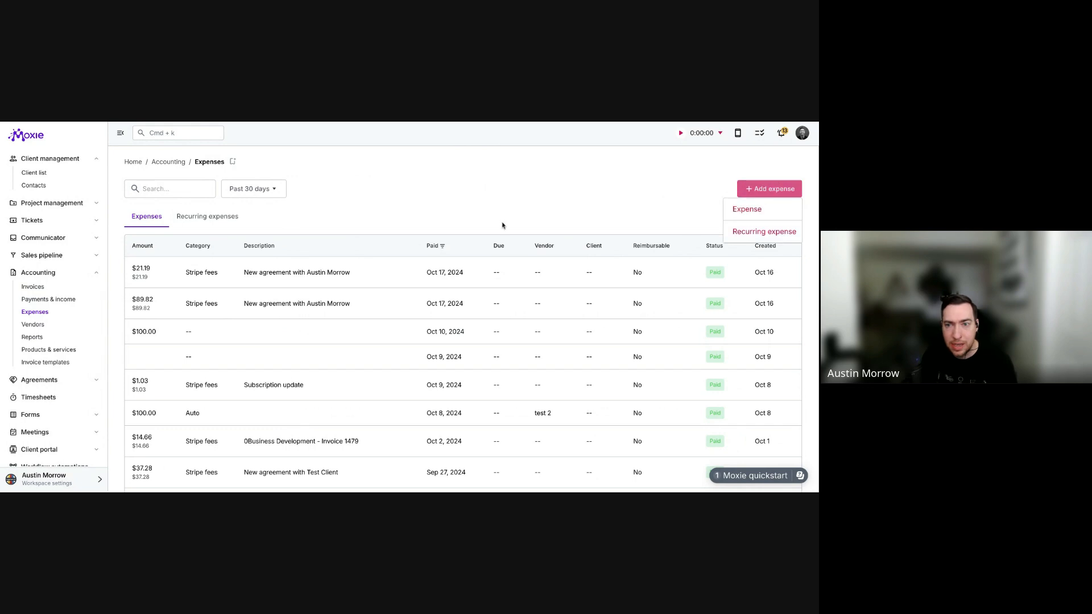
left_click(747, 208)
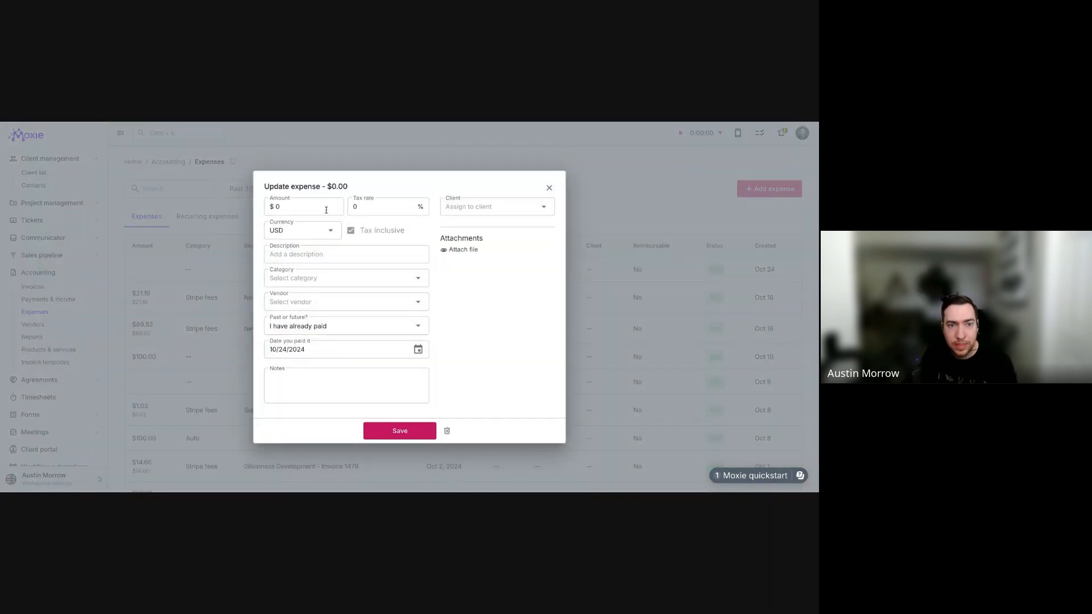
type("500")
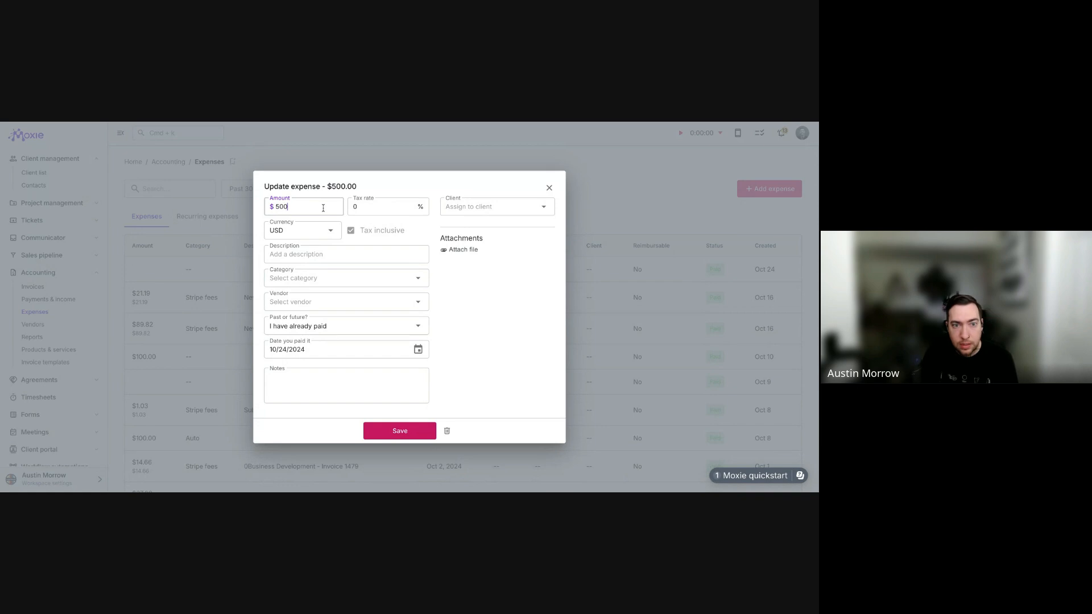
Assign the expense to the Office Hours client's Fixed fee project and mark it as reimbursable.
left_click(484, 208)
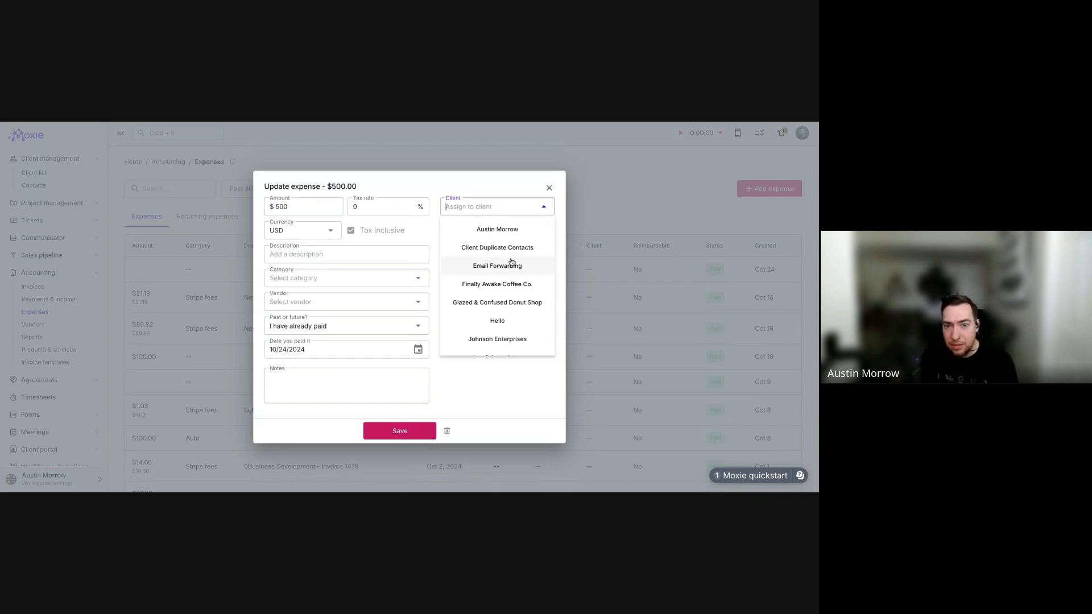
type("of")
left_click(490, 247)
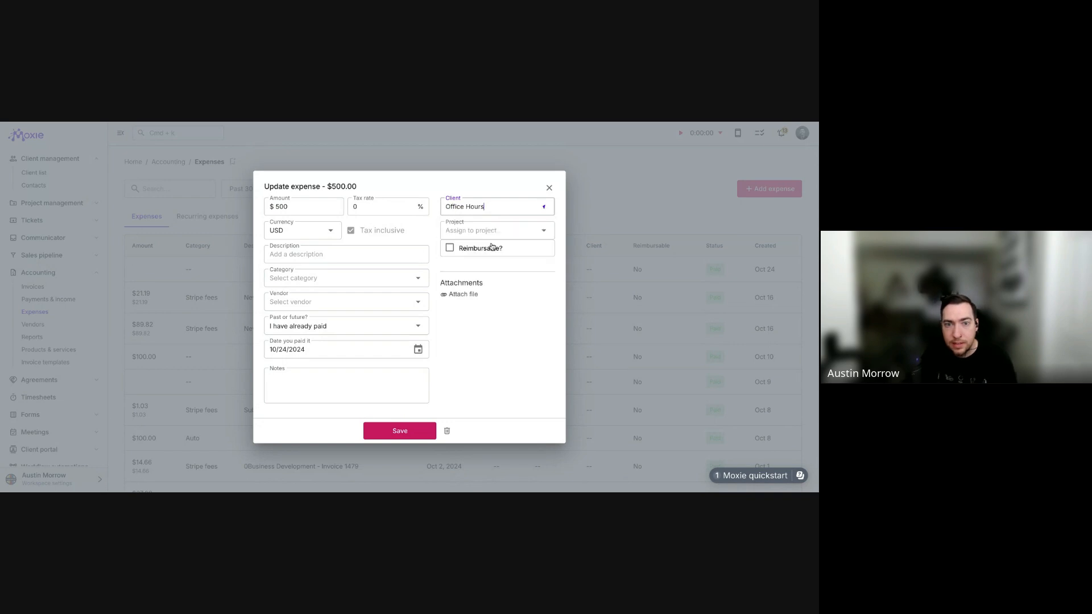
left_click(449, 248)
left_click(510, 230)
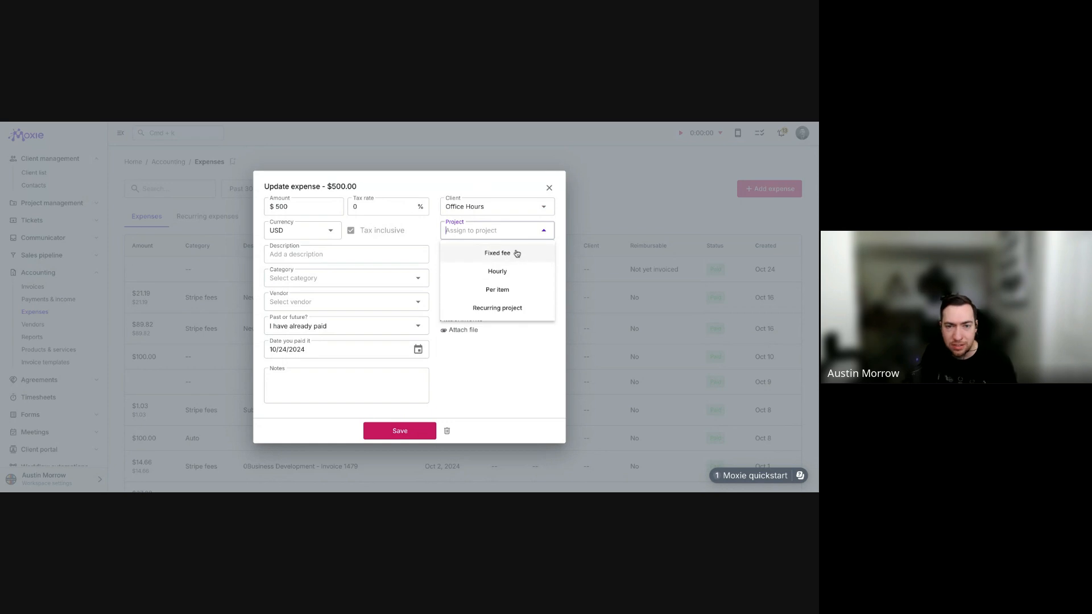
left_click(516, 253)
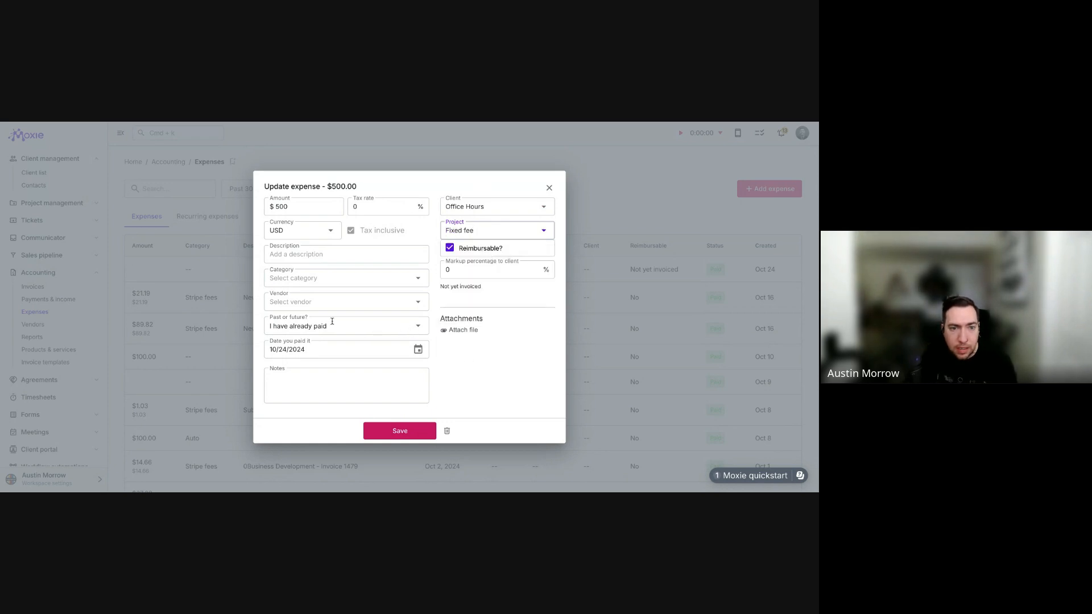
Set the expense's category to Advertising / Promotional and its vendor to Google, and save the expense.
left_click(298, 278)
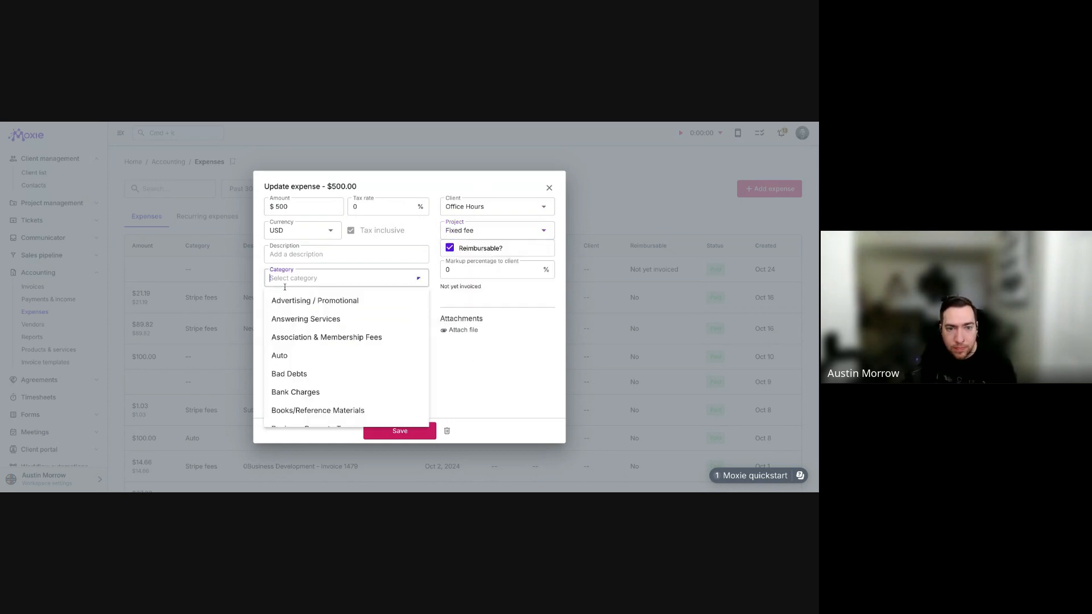
left_click(315, 302)
left_click(308, 302)
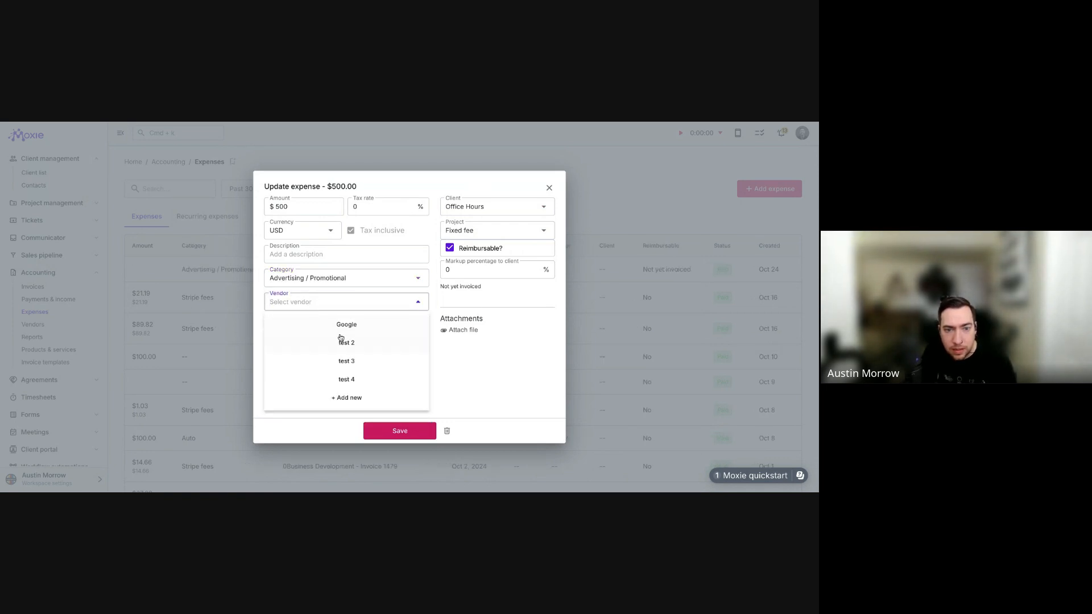
left_click(341, 324)
left_click(417, 432)
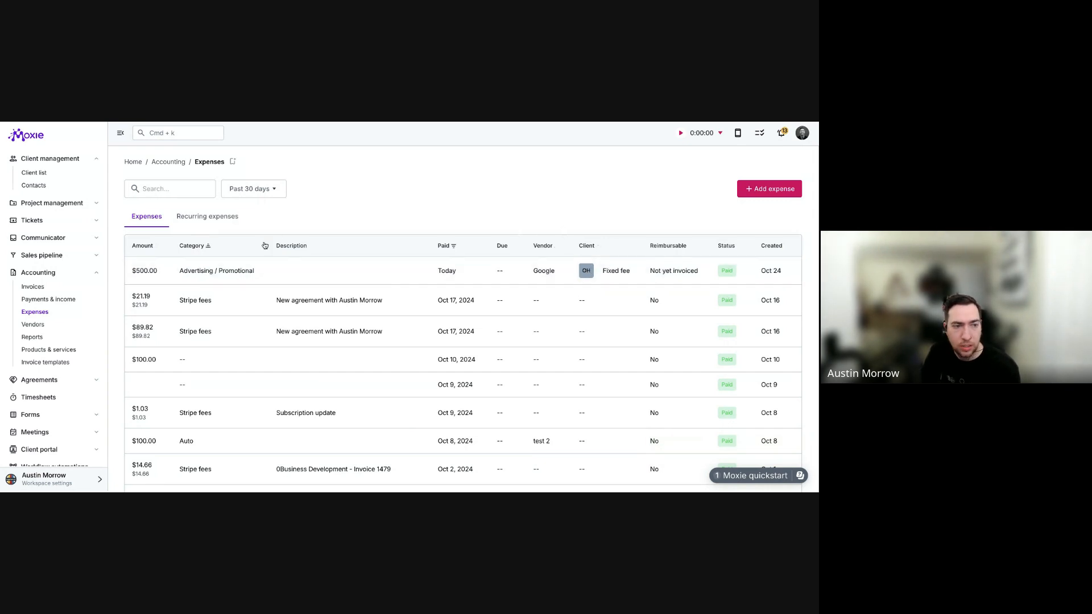
Find the Office Hours client by searching the client list for "office", and open its deposits.
left_click(39, 289)
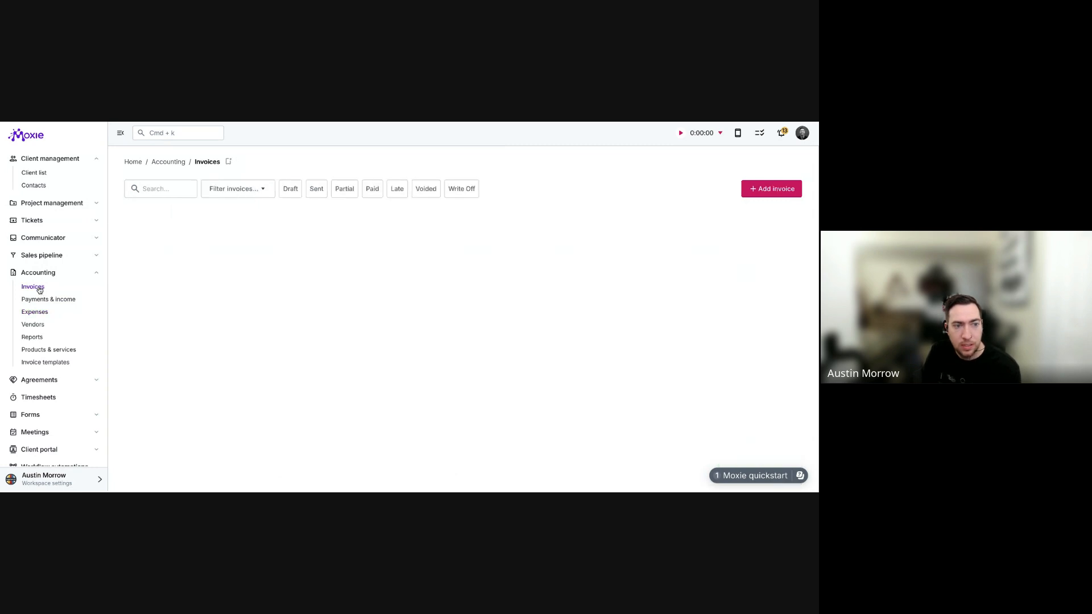
left_click(39, 172)
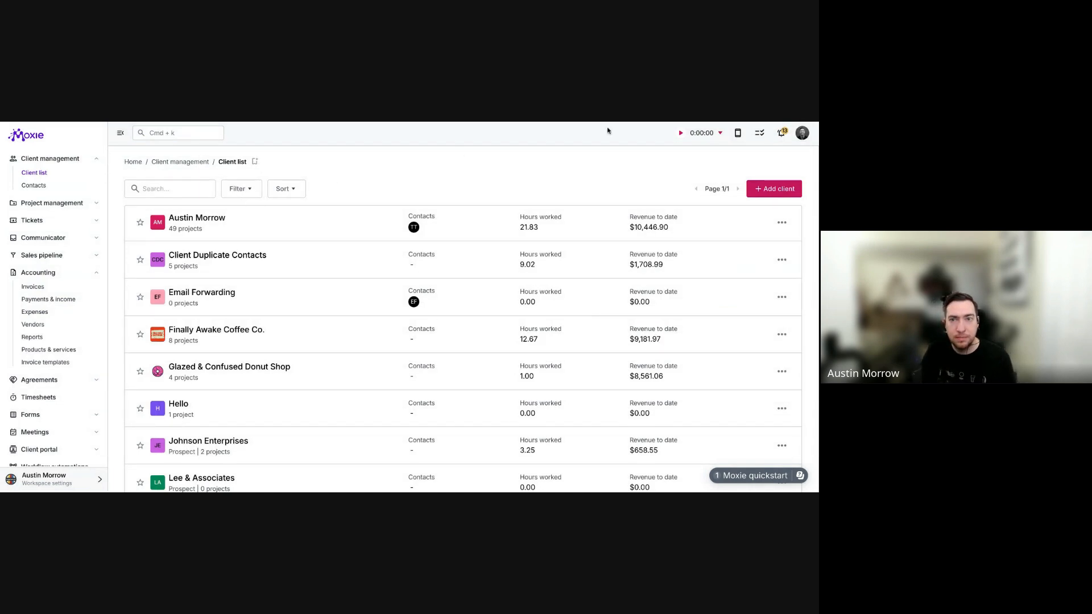
left_click(170, 183)
type("office")
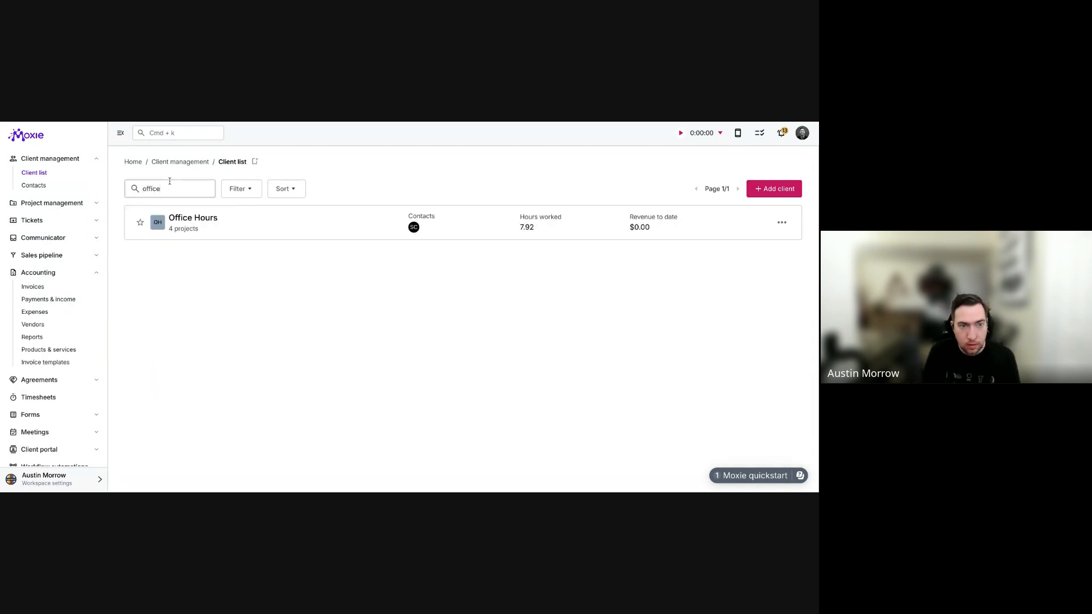
left_click(224, 221)
left_click(223, 197)
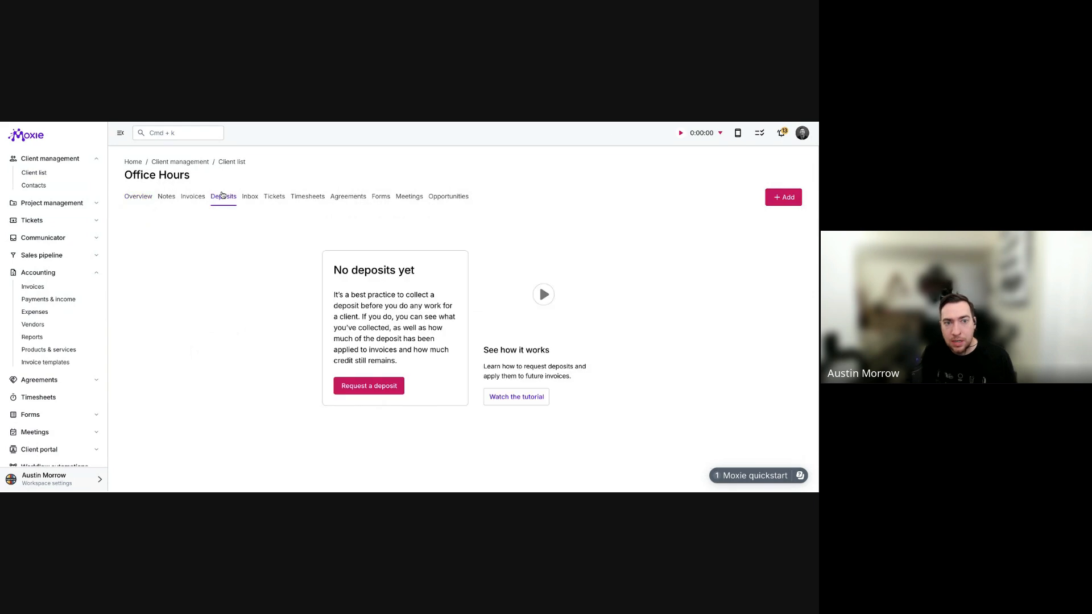
Request a $500 deposit from the Office Hours client, generating a deposit invoice.
left_click(355, 387)
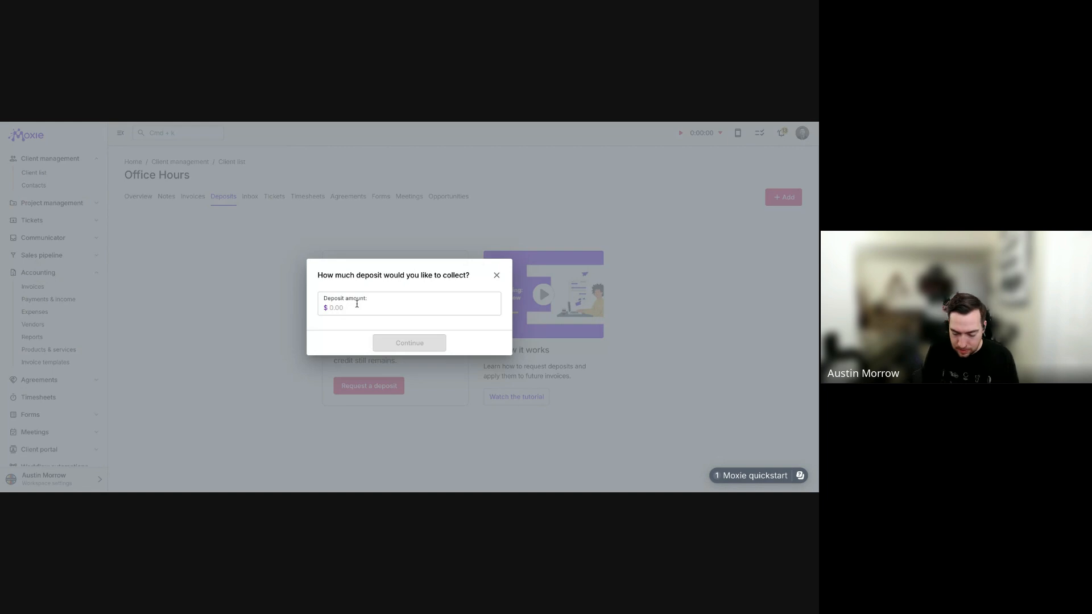
type("500")
left_click(380, 349)
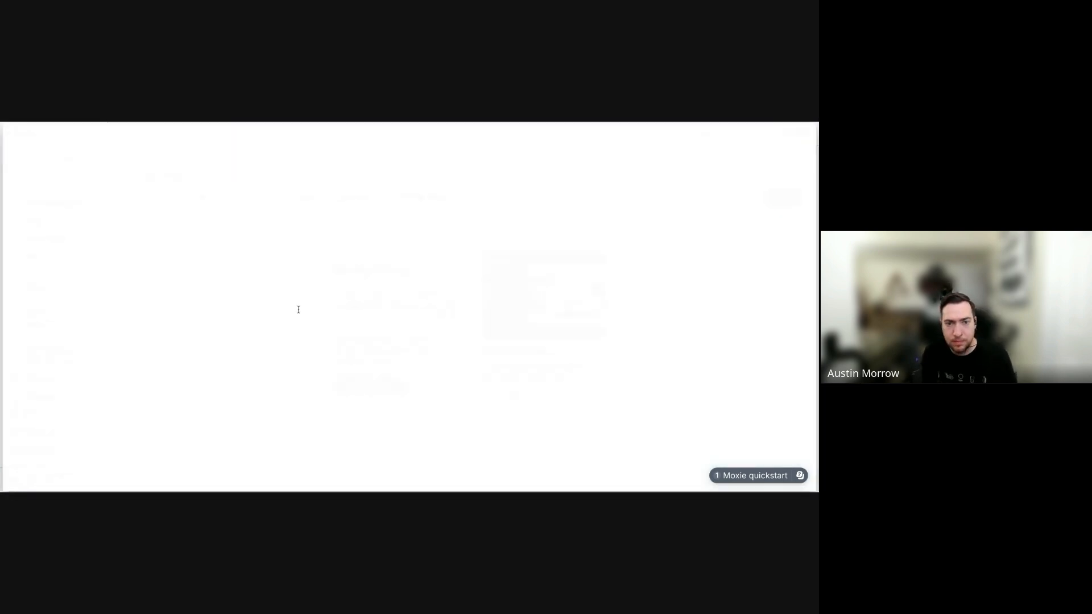
scroll(458, 308, "down", 2)
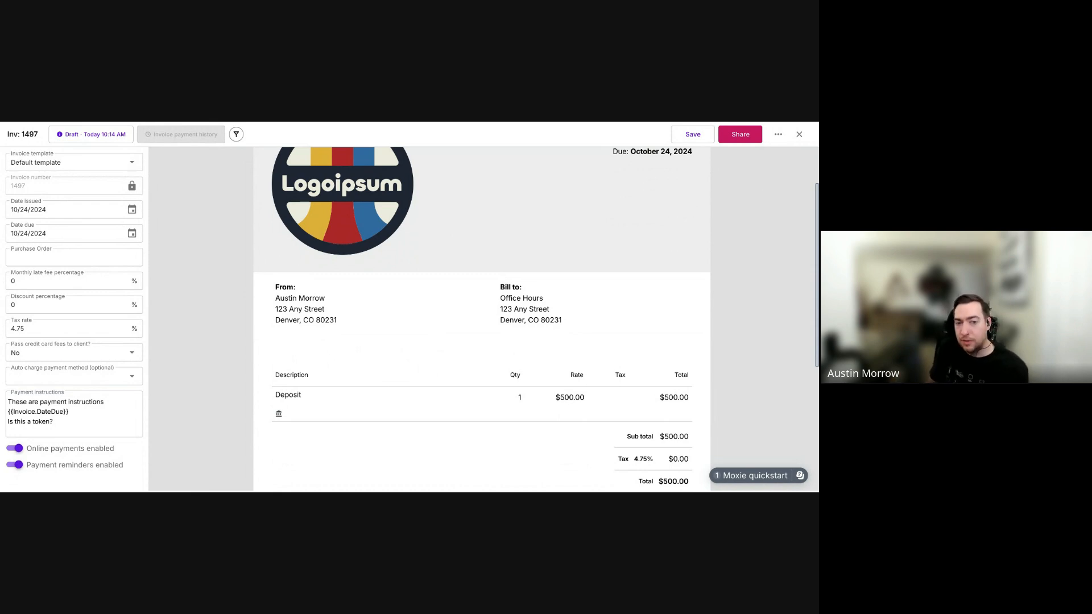
Mark the deposit invoice as sent and confirm the status change.
left_click(778, 134)
left_click(784, 151)
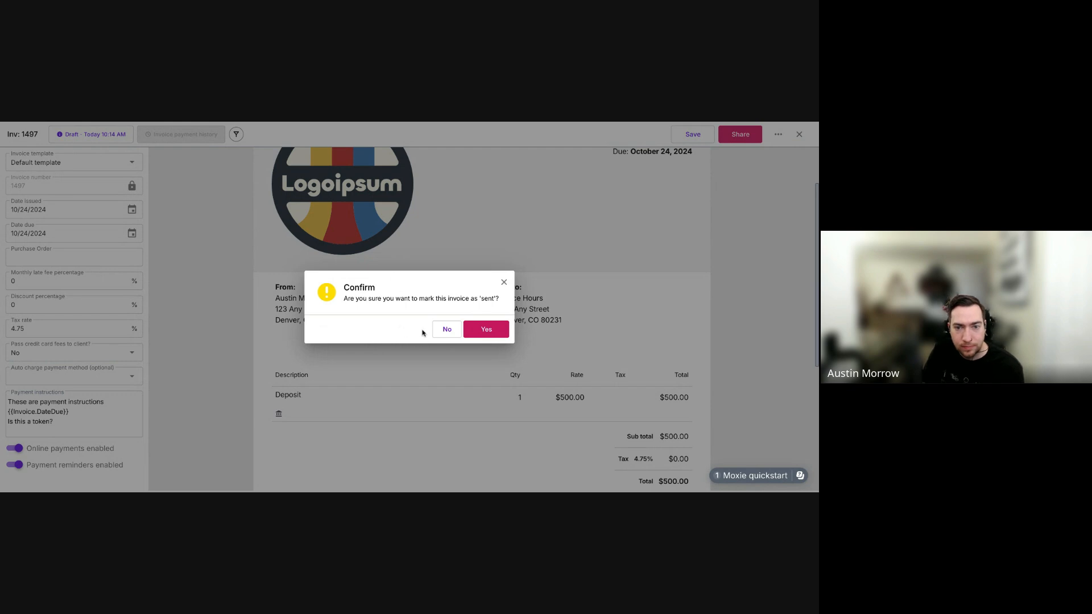
left_click(505, 334)
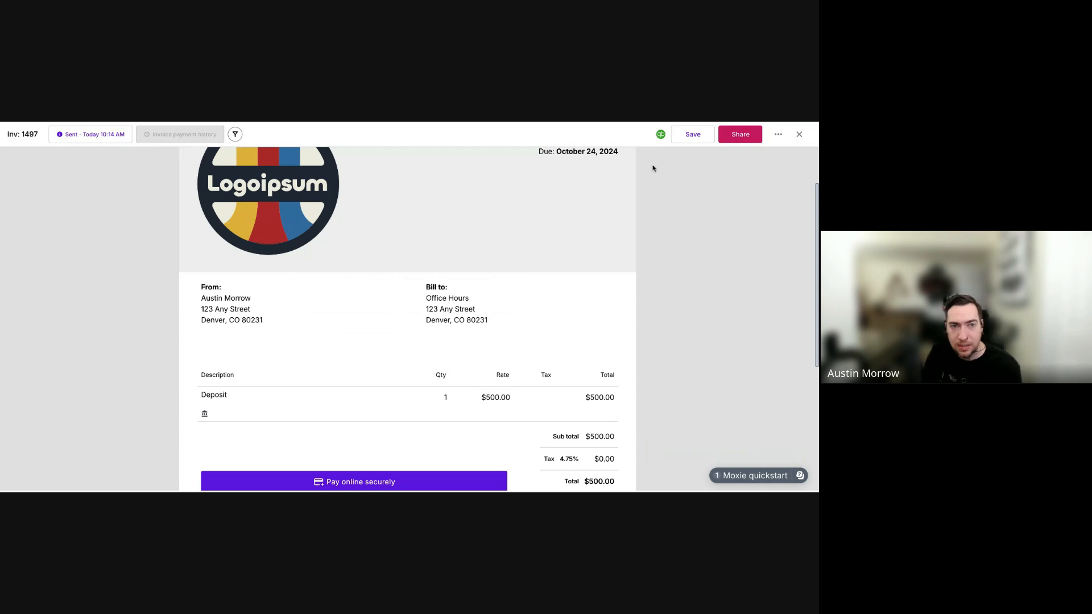
Record a $500 bank transfer payment dated 10/24/2024 on the deposit invoice, and dismiss the payment details.
left_click(778, 134)
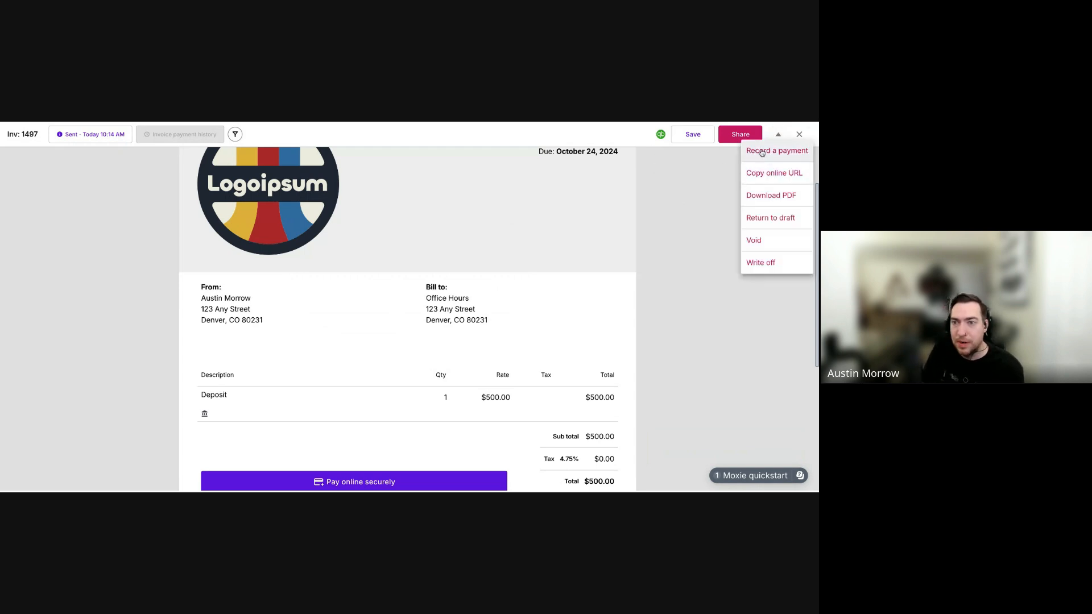
left_click(701, 205)
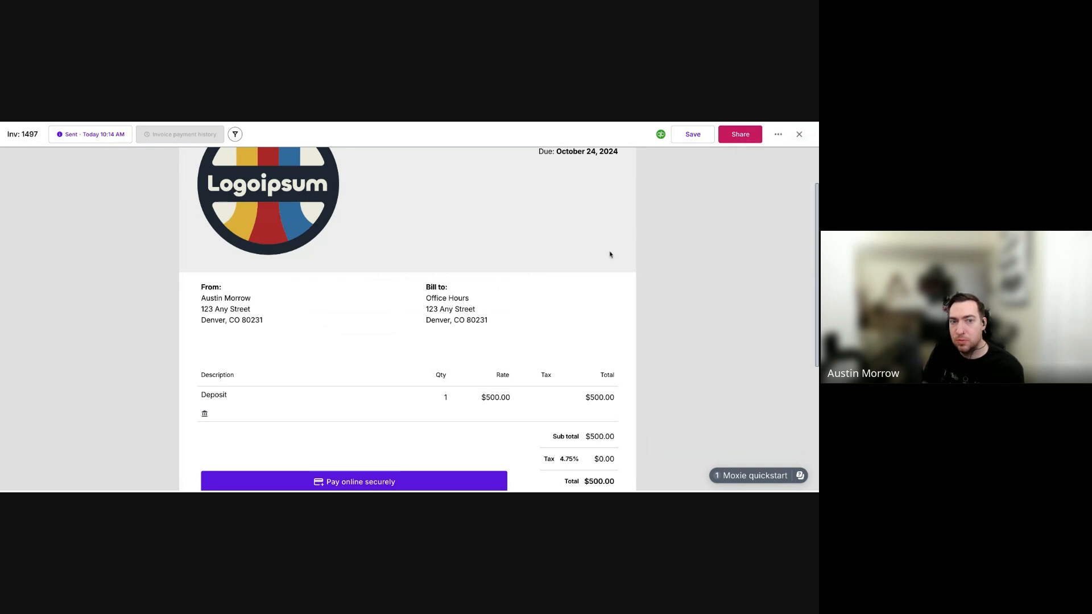
left_click(780, 135)
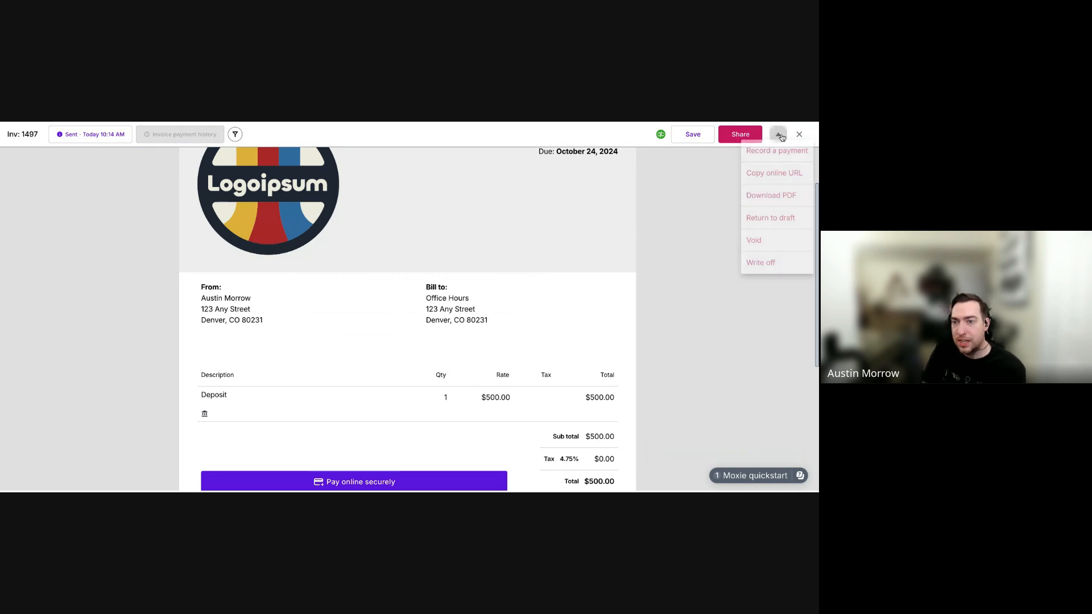
left_click(799, 152)
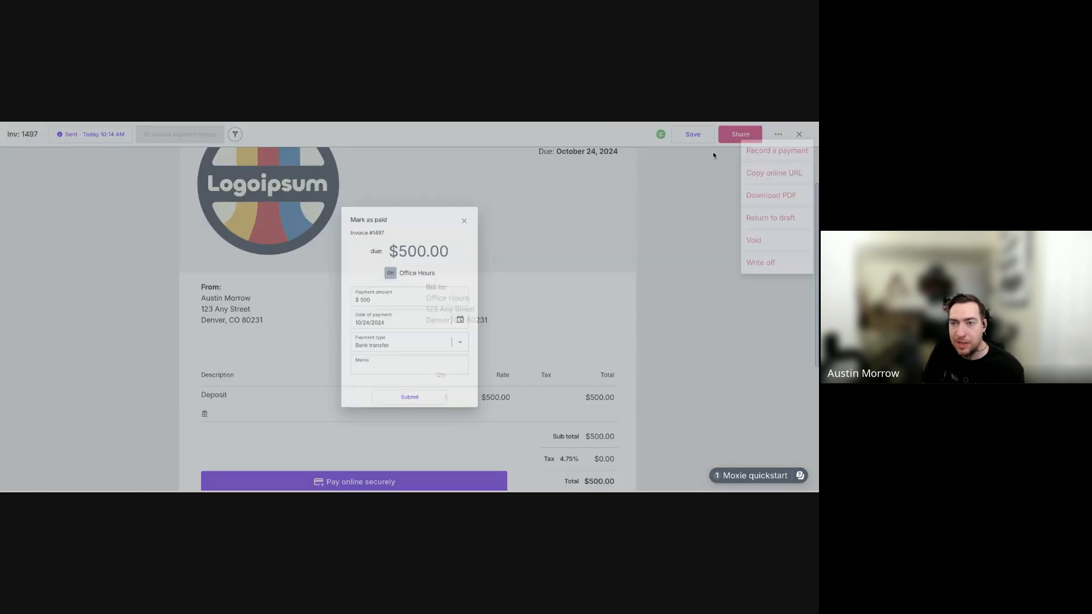
left_click(415, 418)
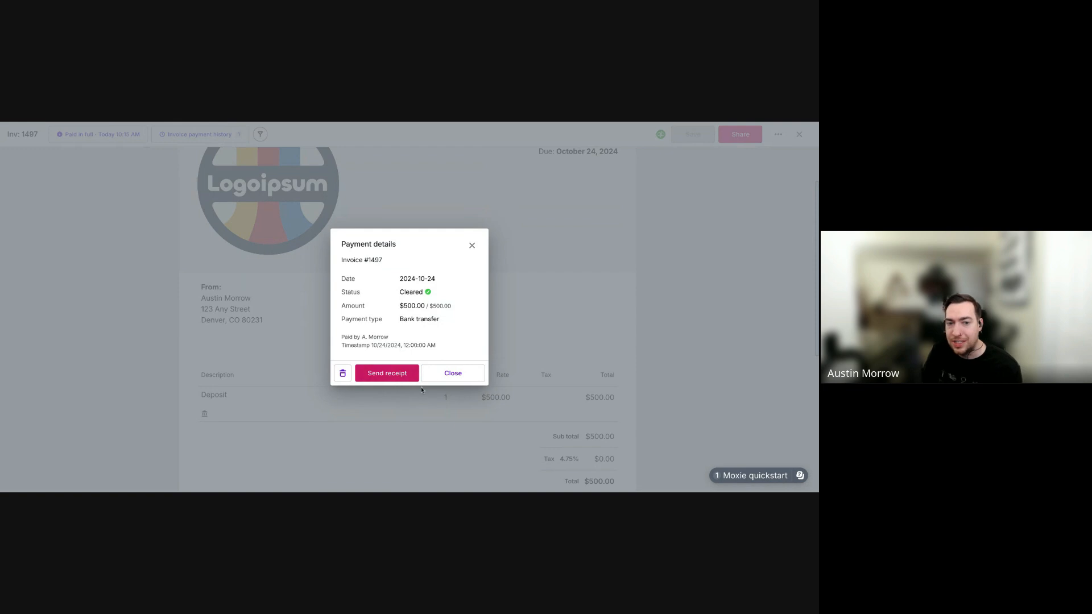
left_click(451, 376)
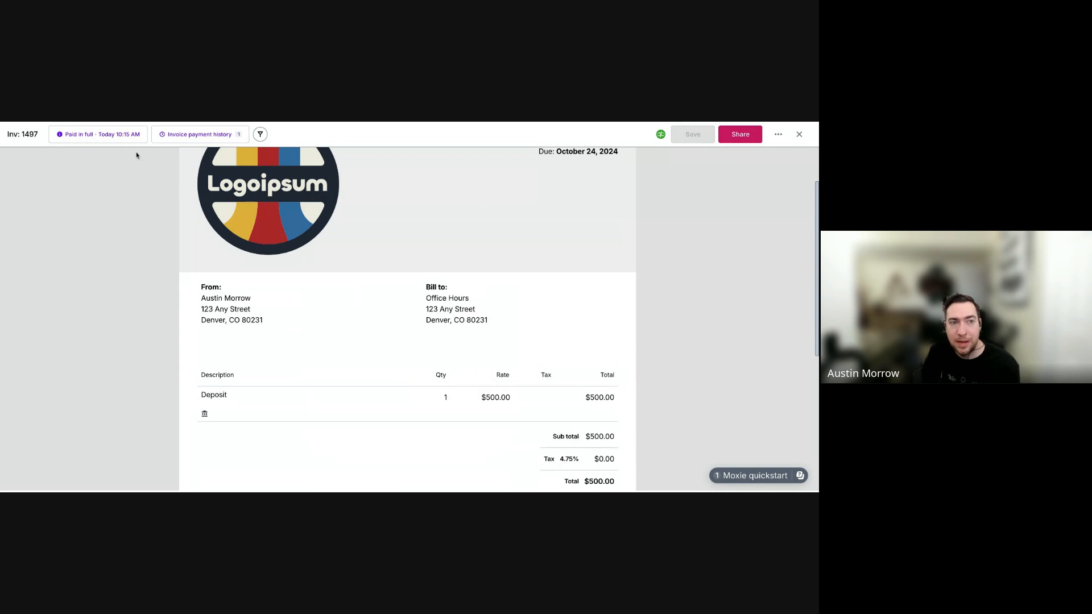
Review the deposit invoice's activity log and the details in its payment history, and close the invoice.
left_click(85, 136)
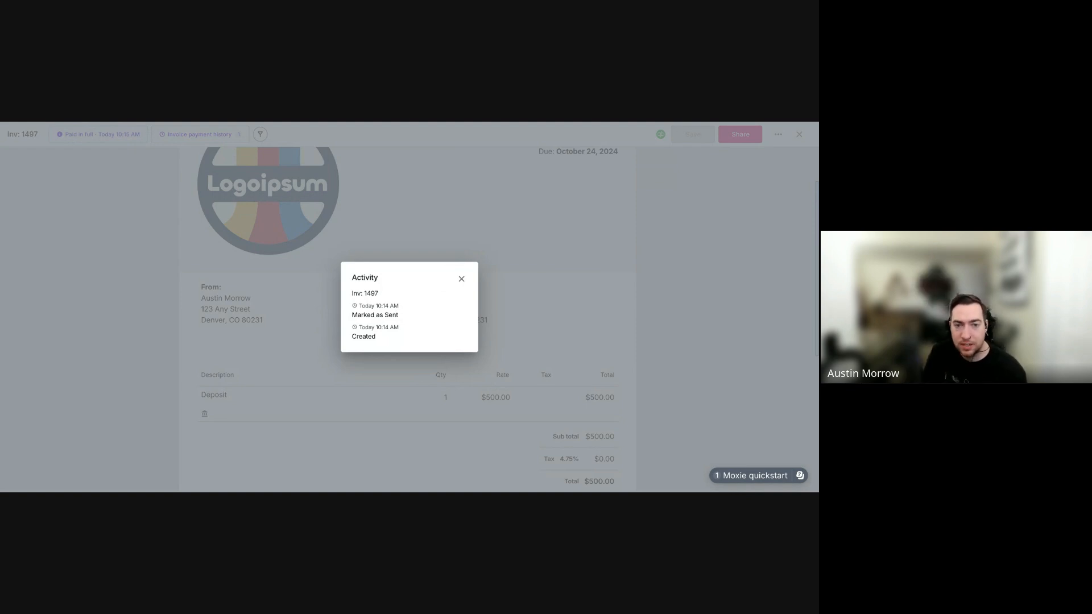
left_click(462, 280)
left_click(192, 137)
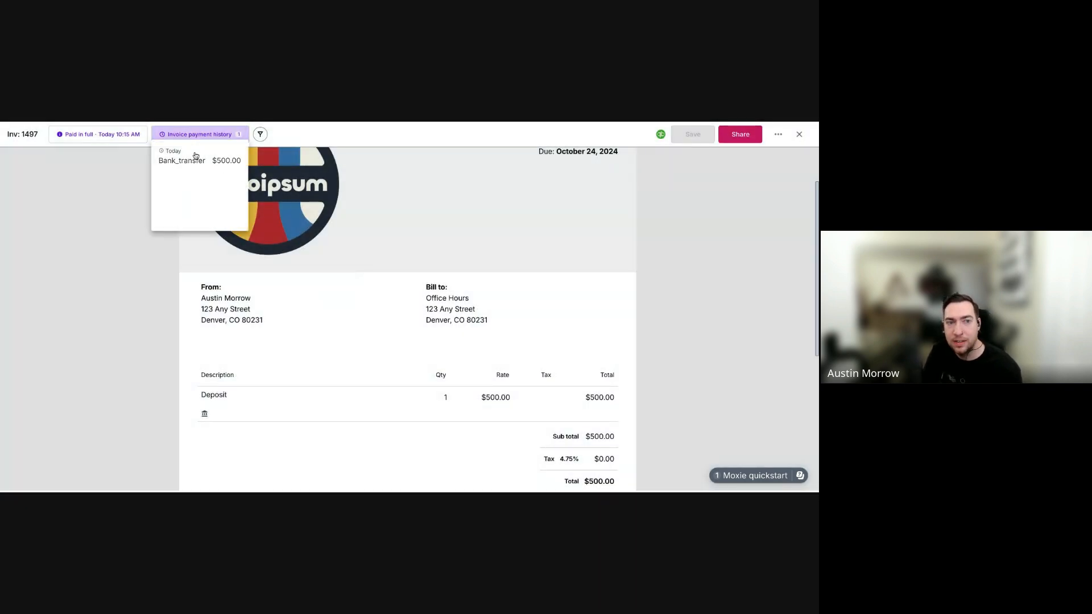
left_click(194, 162)
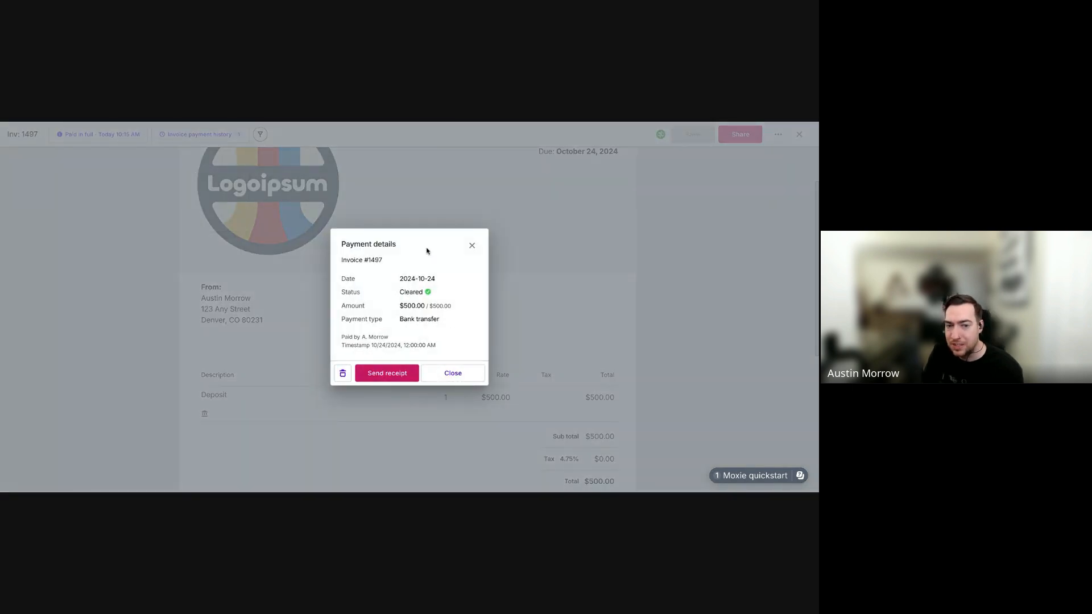
left_click(471, 247)
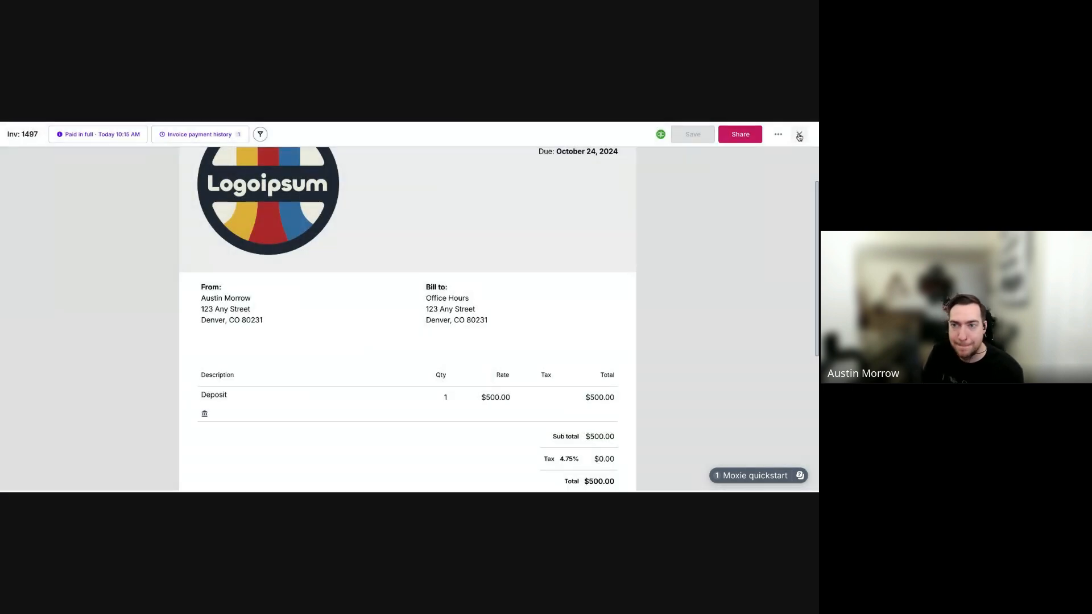
left_click(799, 134)
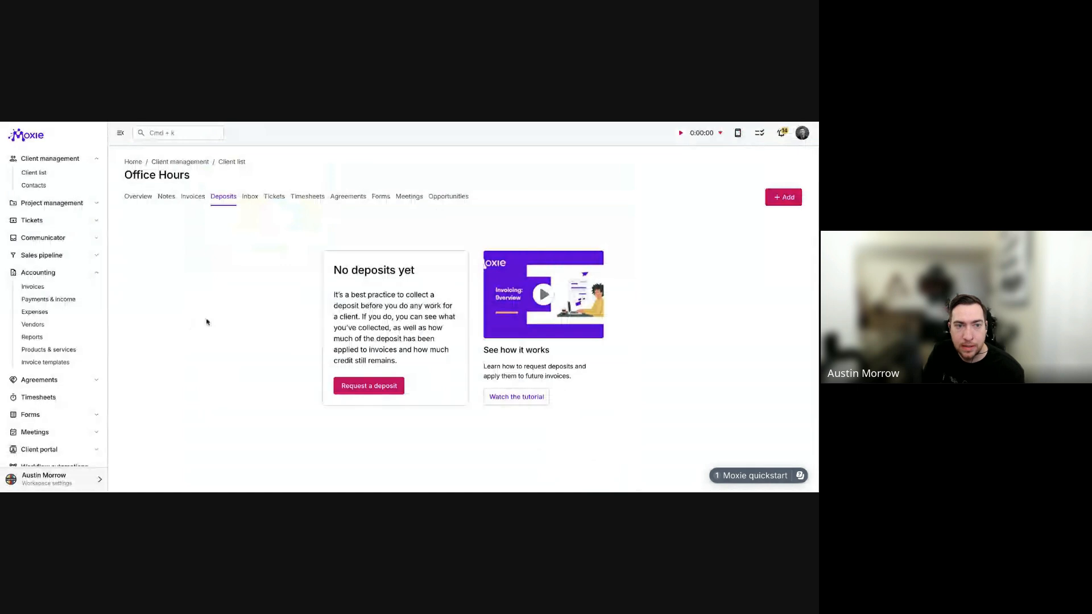
Open the client's empty draft invoice and add the $500 Google reimbursable expense to it.
left_click(193, 201)
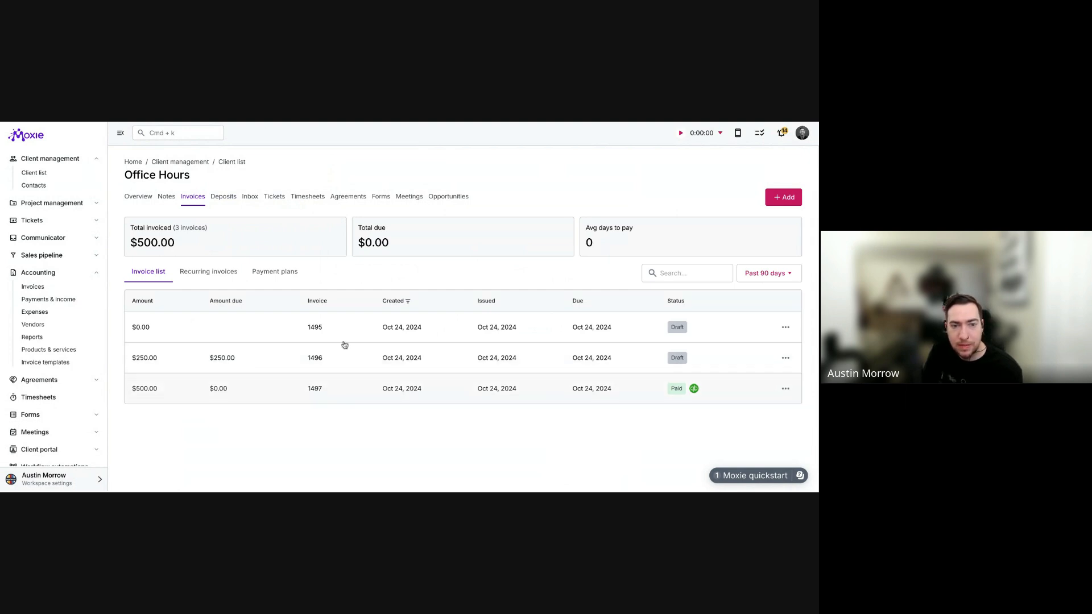
left_click(275, 325)
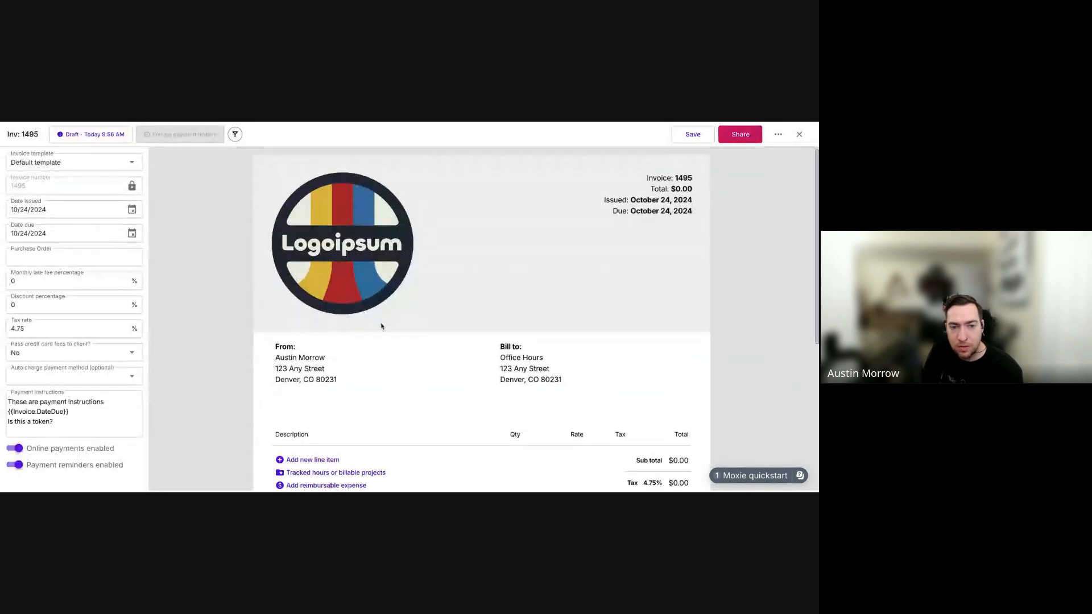
scroll(392, 353, "down", 2)
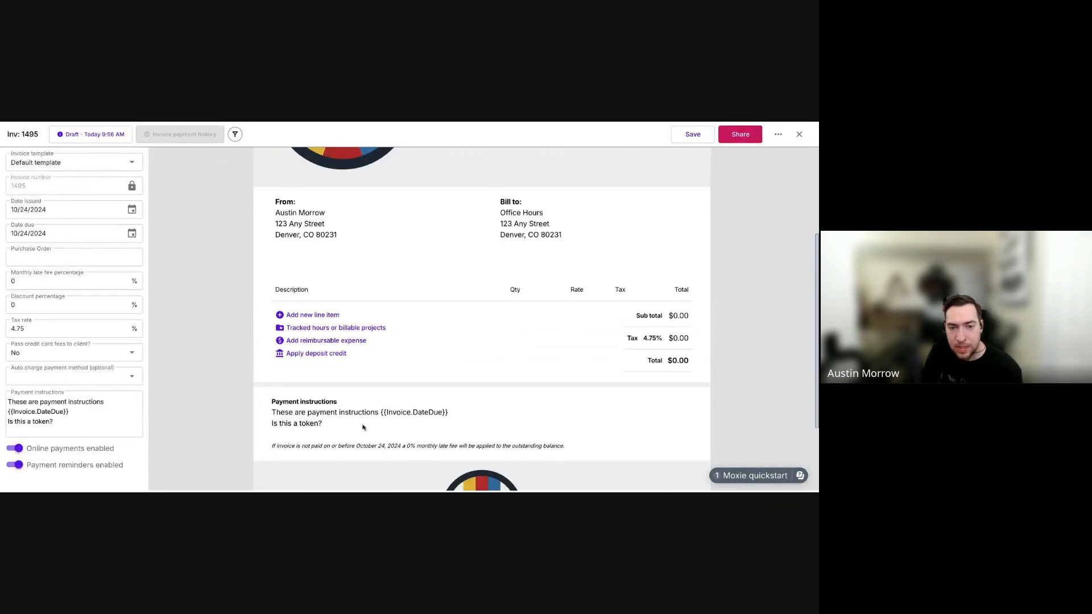
left_click(355, 342)
left_click(326, 314)
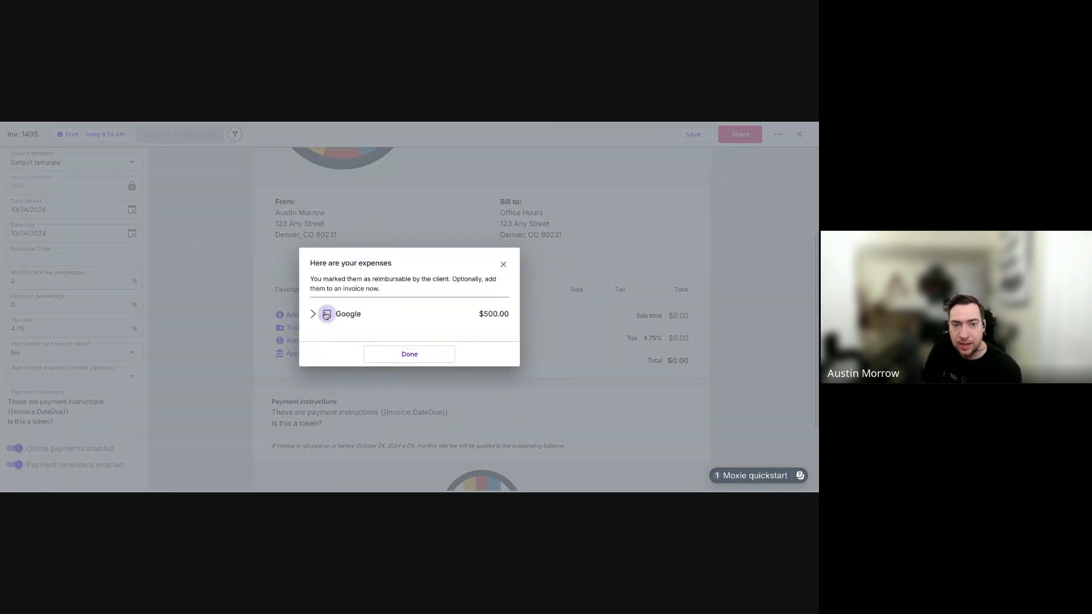
left_click(411, 355)
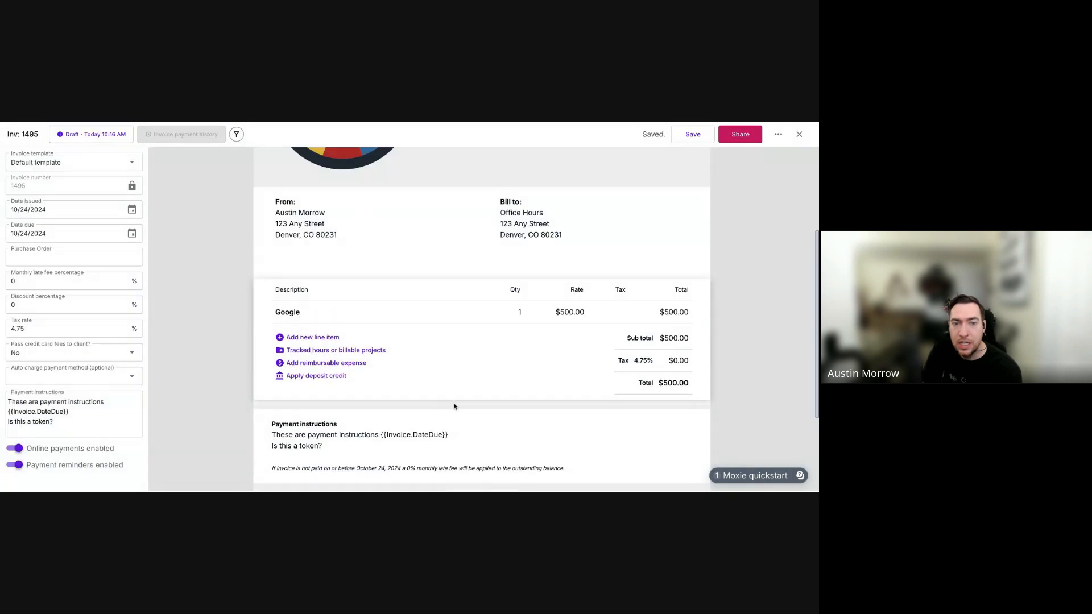
Apply $500 of the client's deposit credit to the draft invoice.
scroll(422, 361, "down", 2)
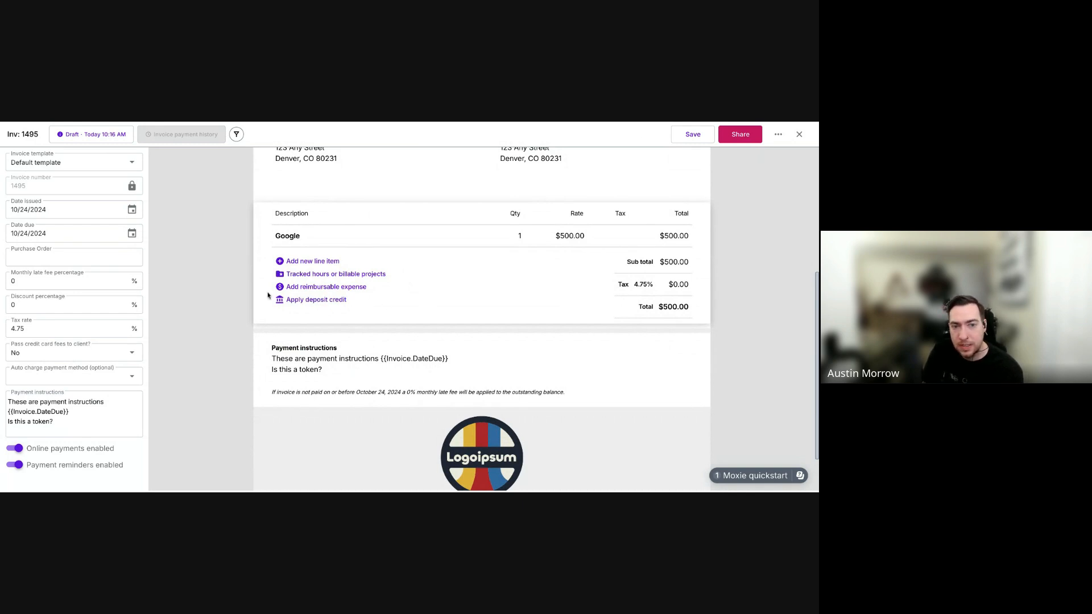
left_click(310, 301)
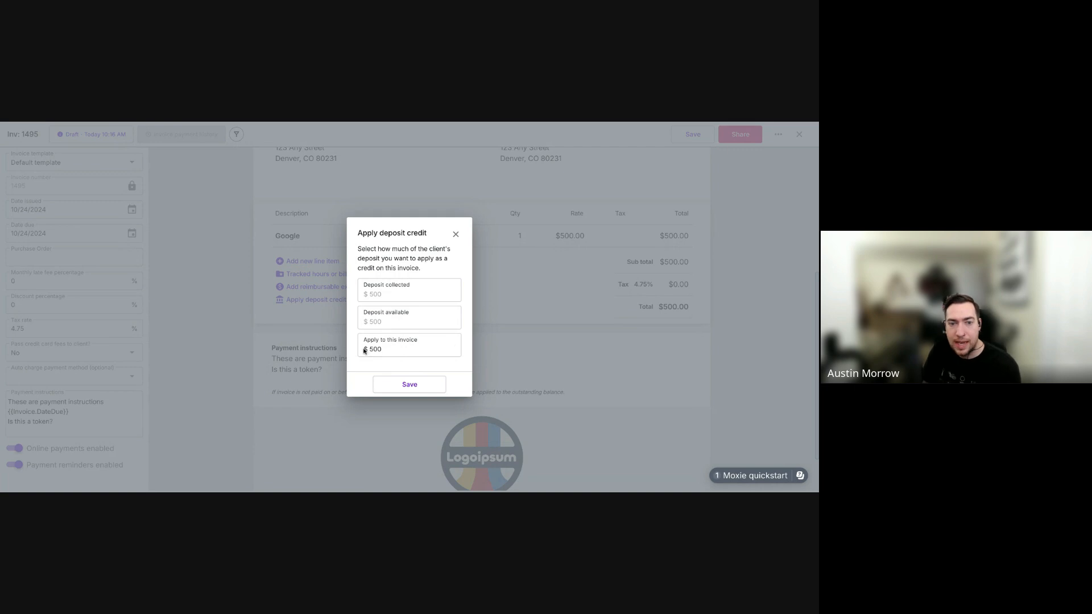
left_click(410, 385)
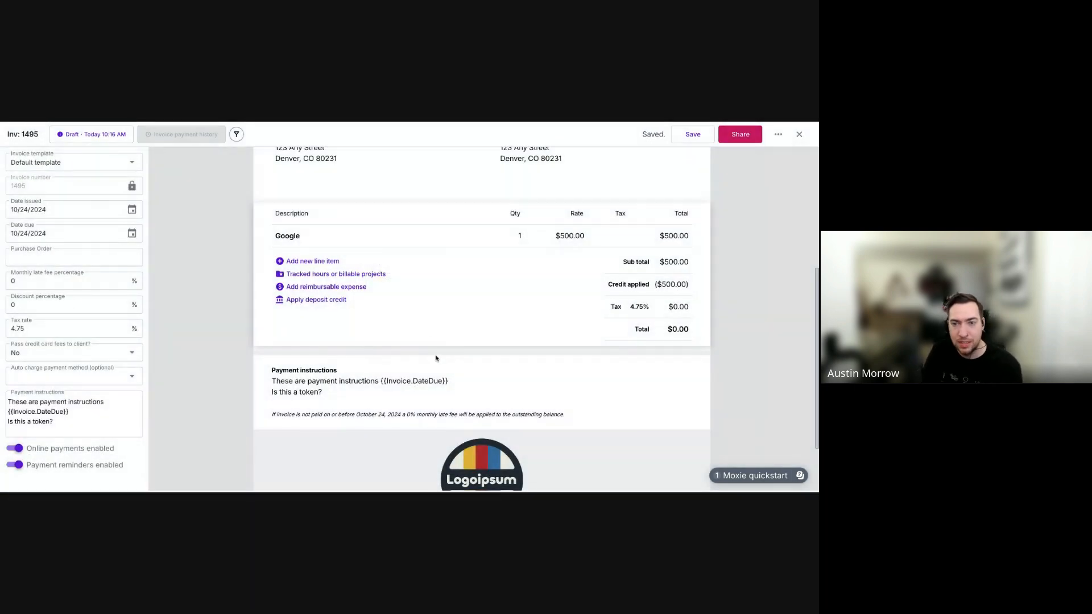
scroll(685, 270, "down", 2)
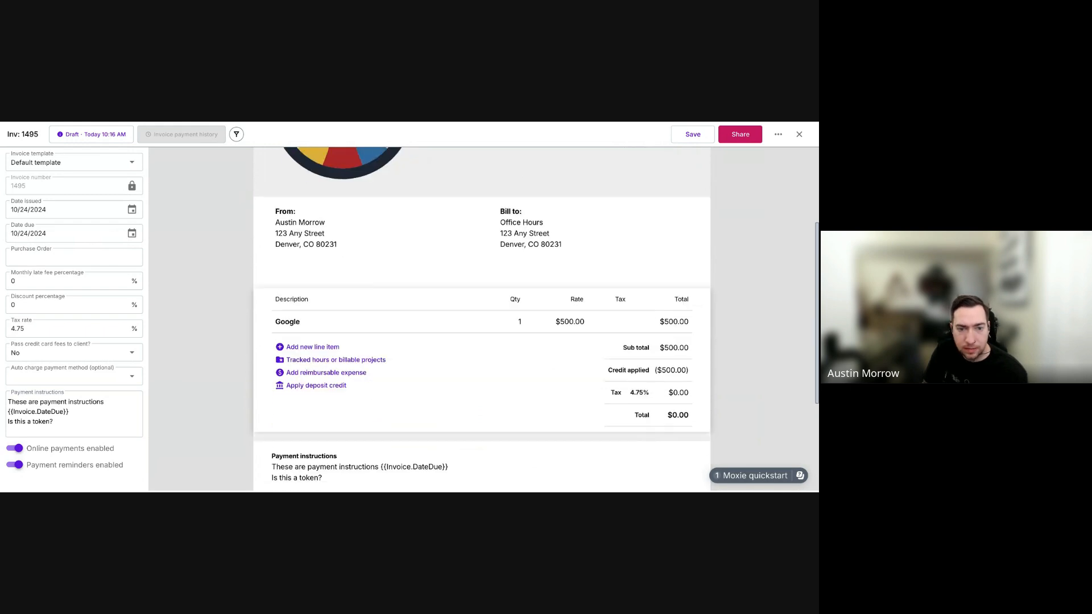
Set the deposit credit applied to the draft invoice to $0 and save it.
left_click(316, 385)
left_click_drag(395, 349, 315, 349)
type("0")
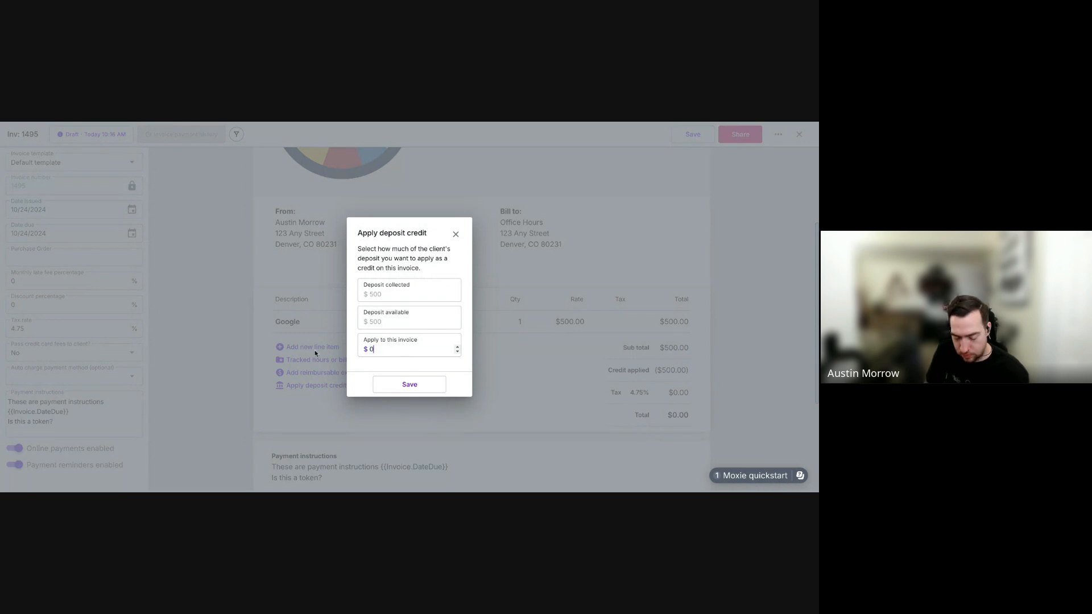
left_click(407, 385)
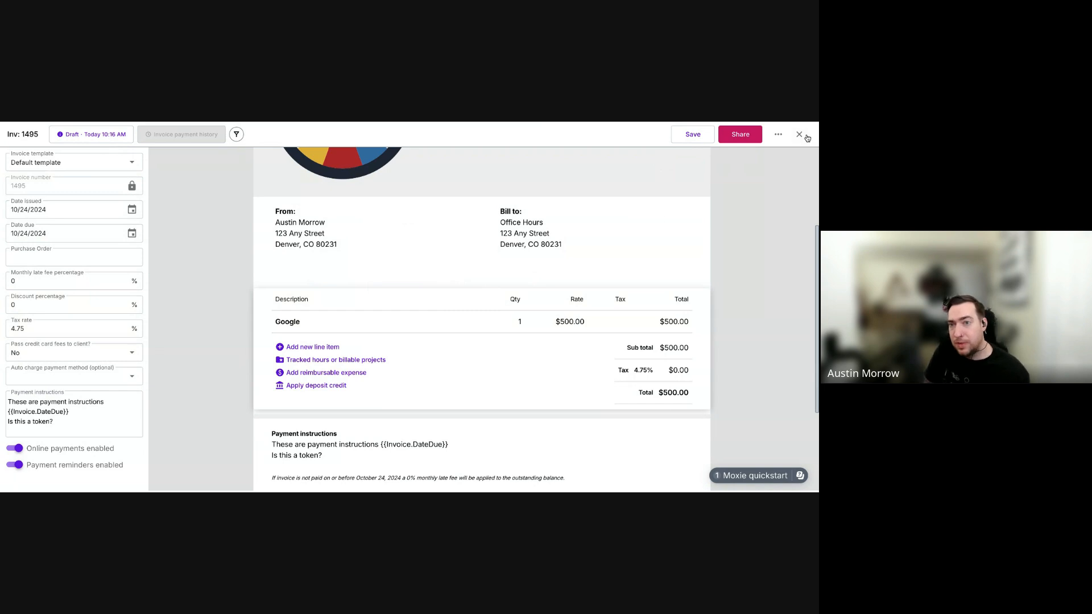
Share the $500 draft invoice through Moxie email and review the prepared message.
left_click(742, 137)
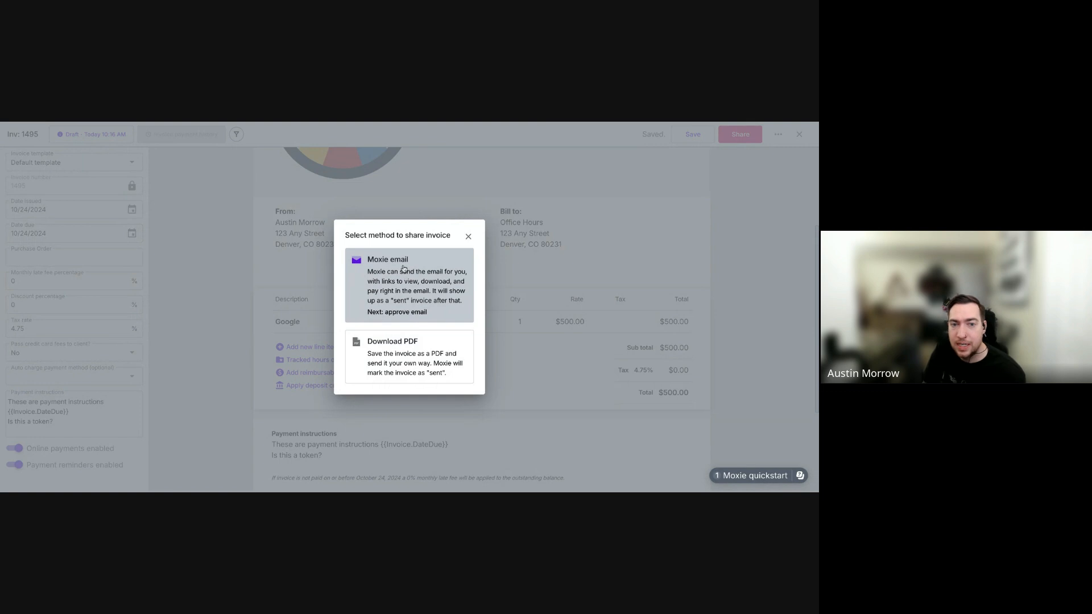
left_click(372, 278)
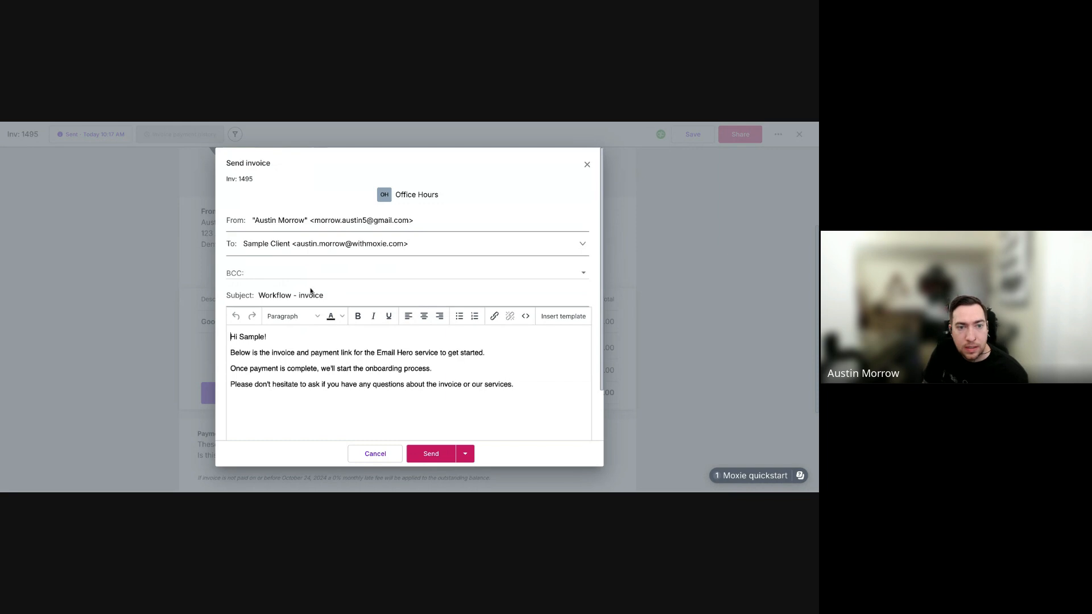
scroll(393, 281, "down", 1)
scroll(393, 281, "up", 1)
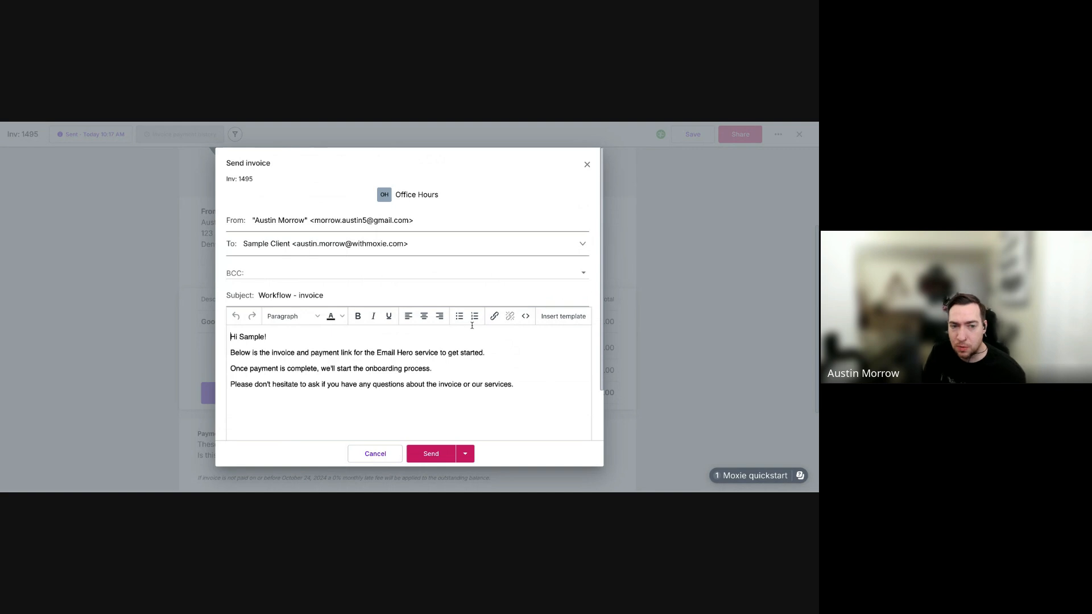
Browse the email templates that can be inserted into the invoice message, and close the template selection without choosing one.
left_click(568, 316)
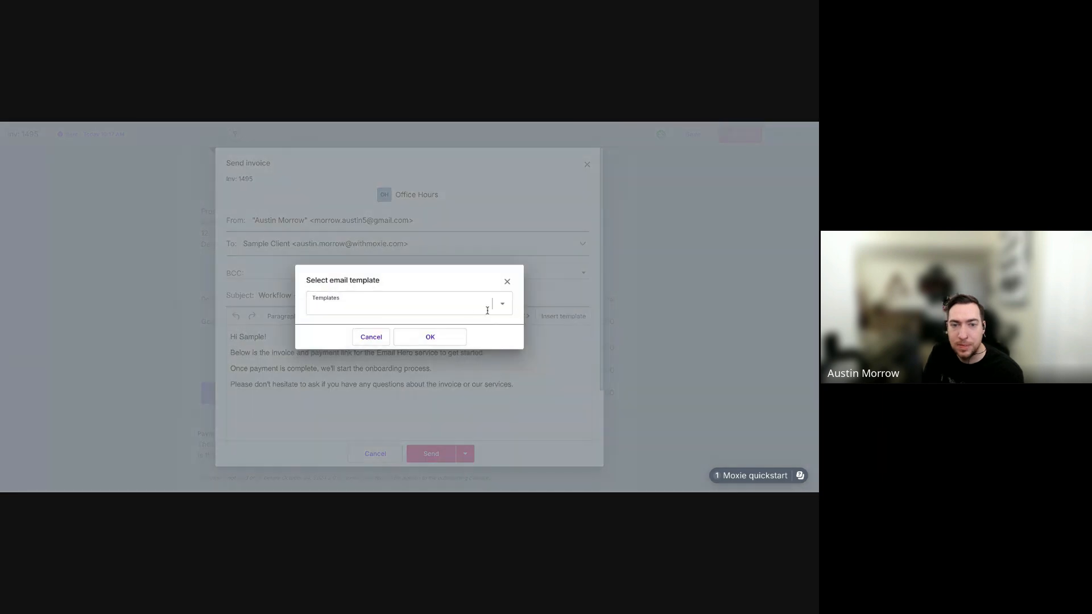
left_click(482, 305)
scroll(447, 392, "down", 10)
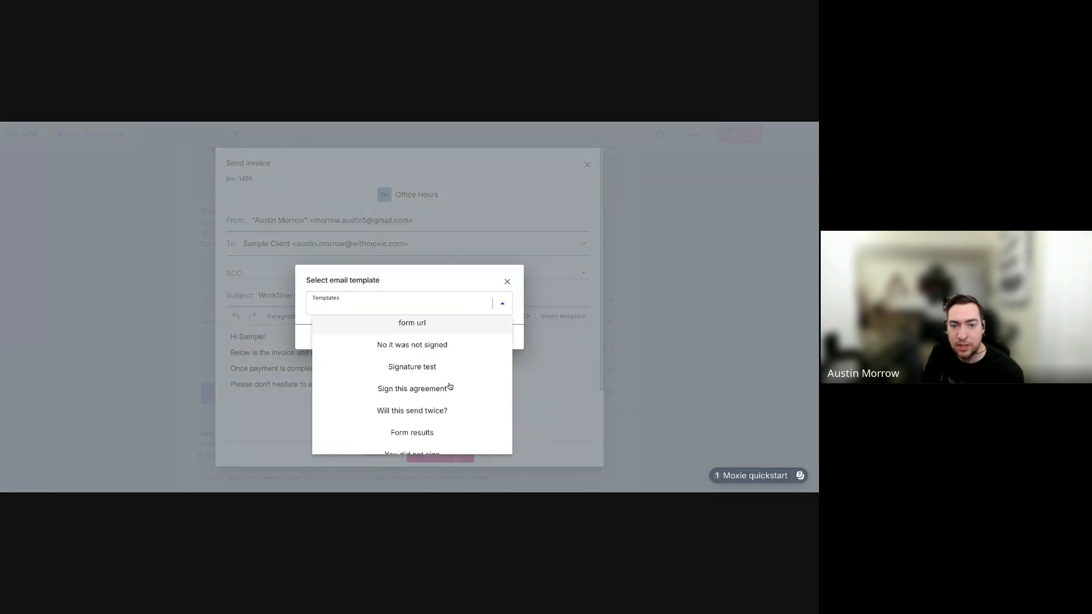
left_click(508, 282)
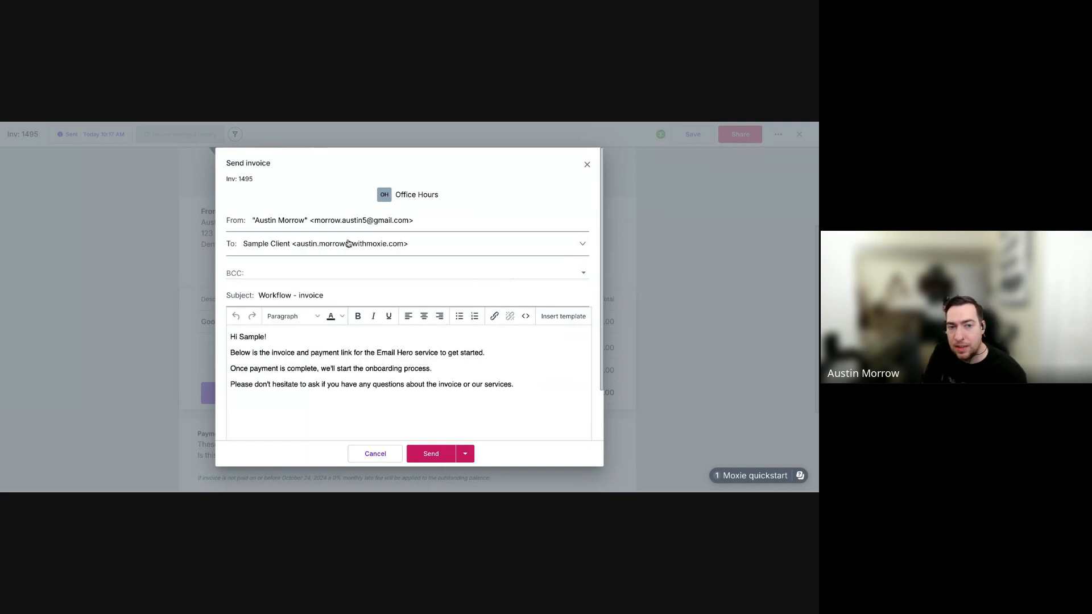
Check the invoice email's recipient contacts and scheduled send options, and close the message and the invoice without sending.
left_click(583, 245)
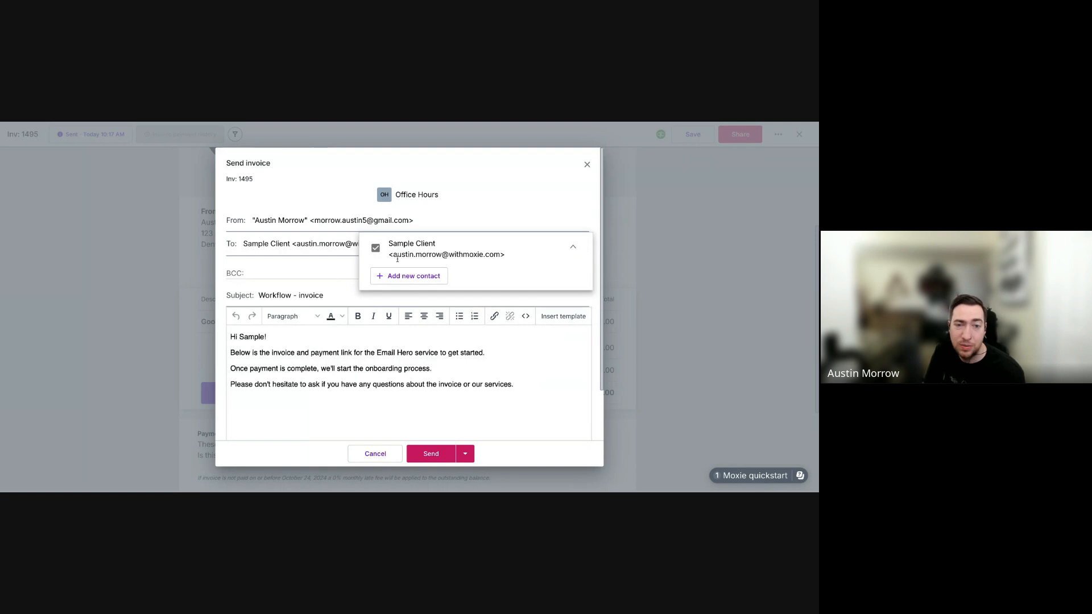
left_click(573, 250)
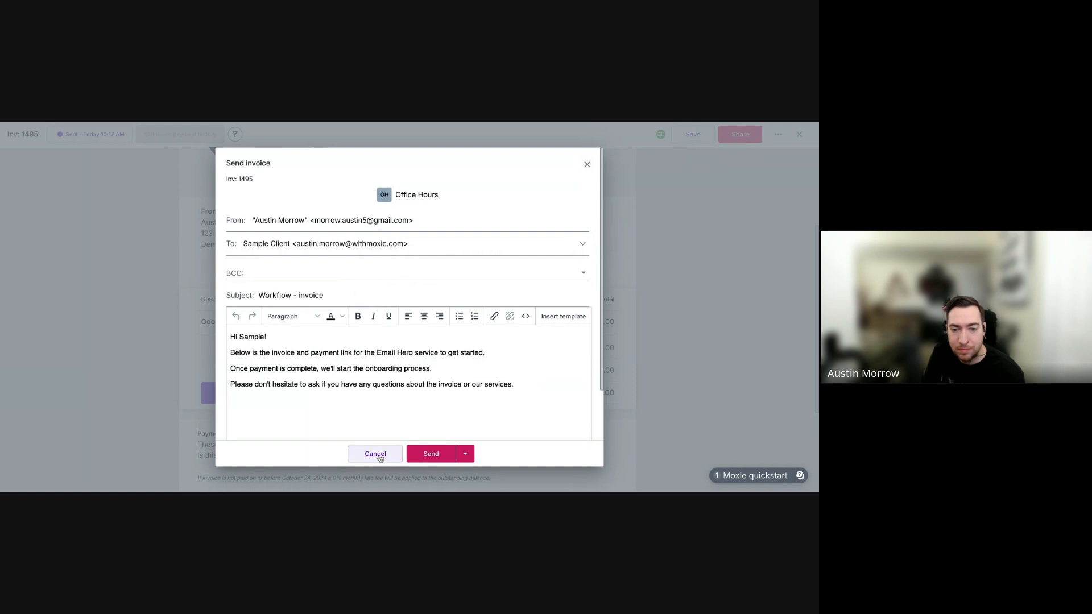
left_click(468, 454)
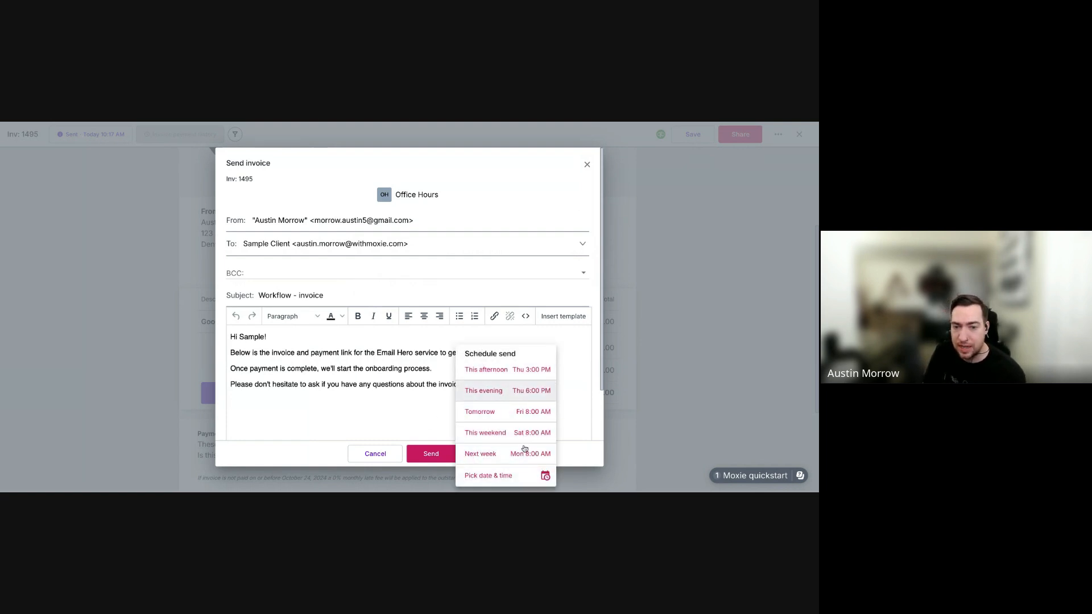
left_click(580, 448)
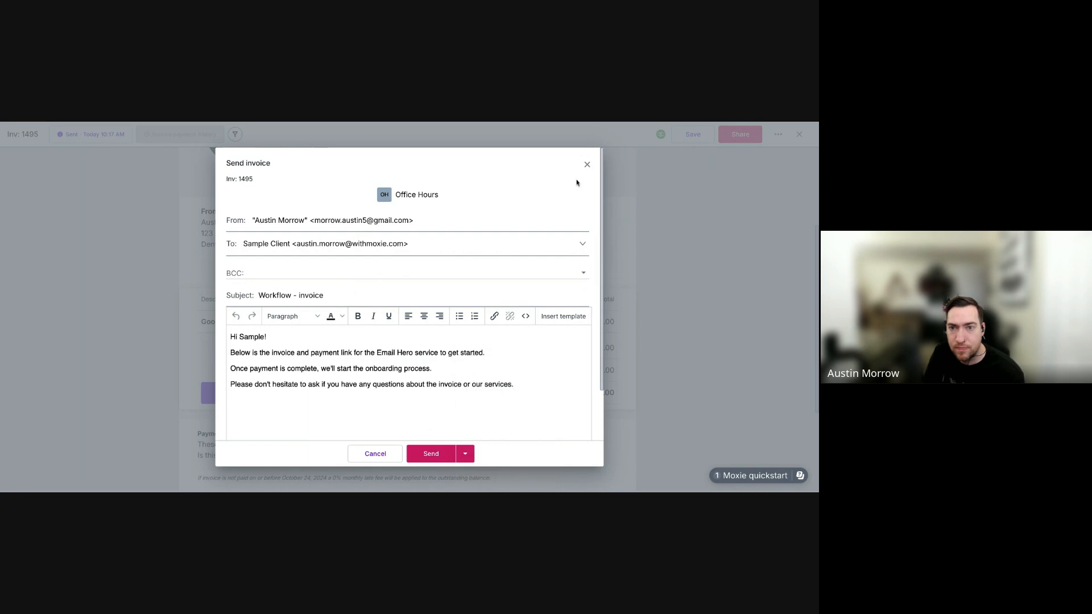
left_click(587, 165)
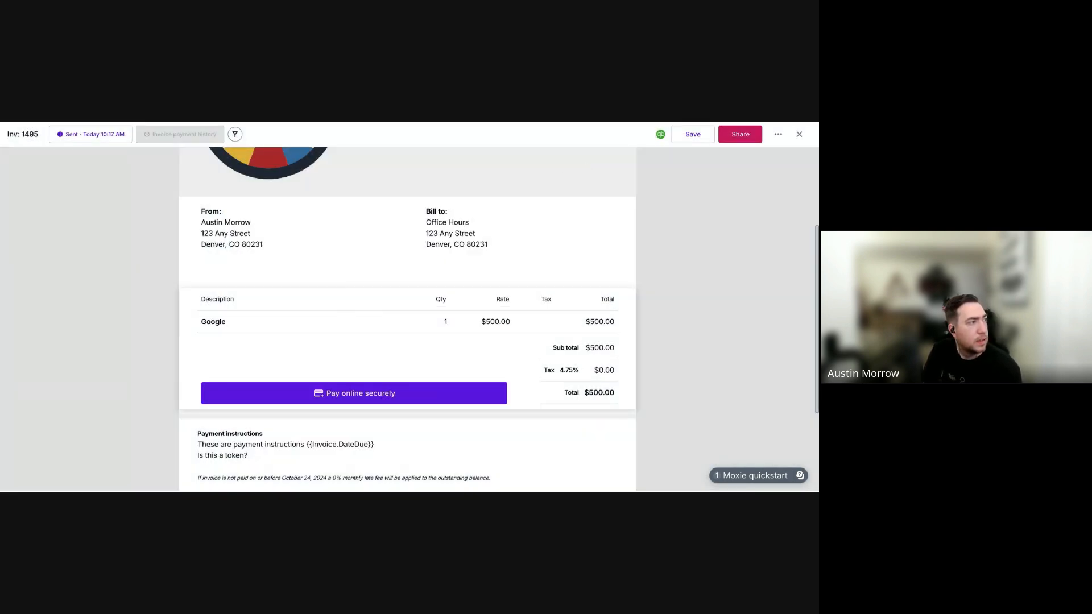
left_click(799, 134)
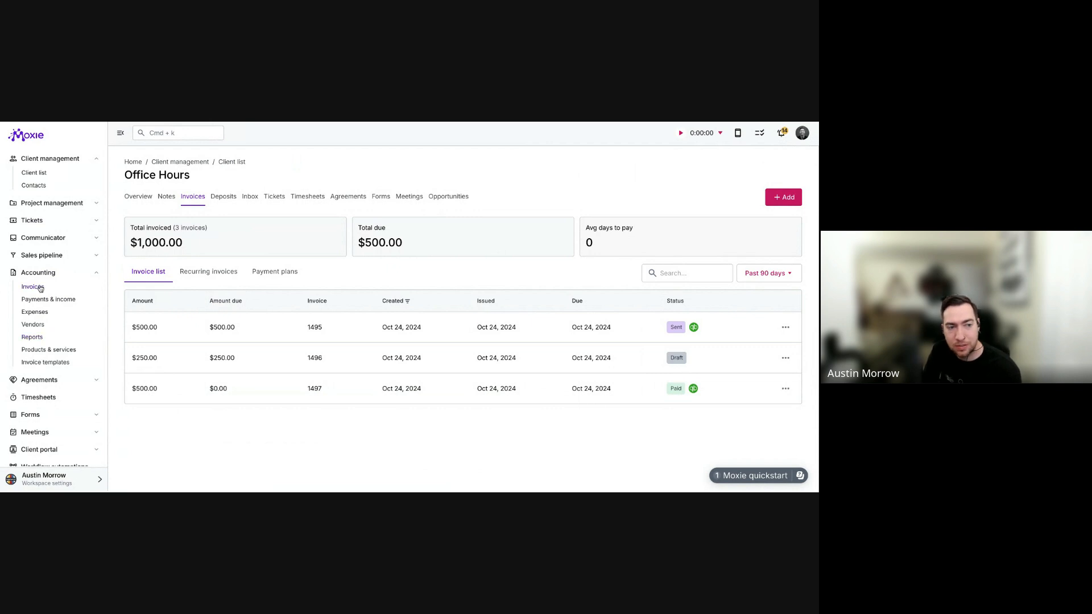
Open the Default template from the accounting invoice templates and select its header container.
left_click(35, 362)
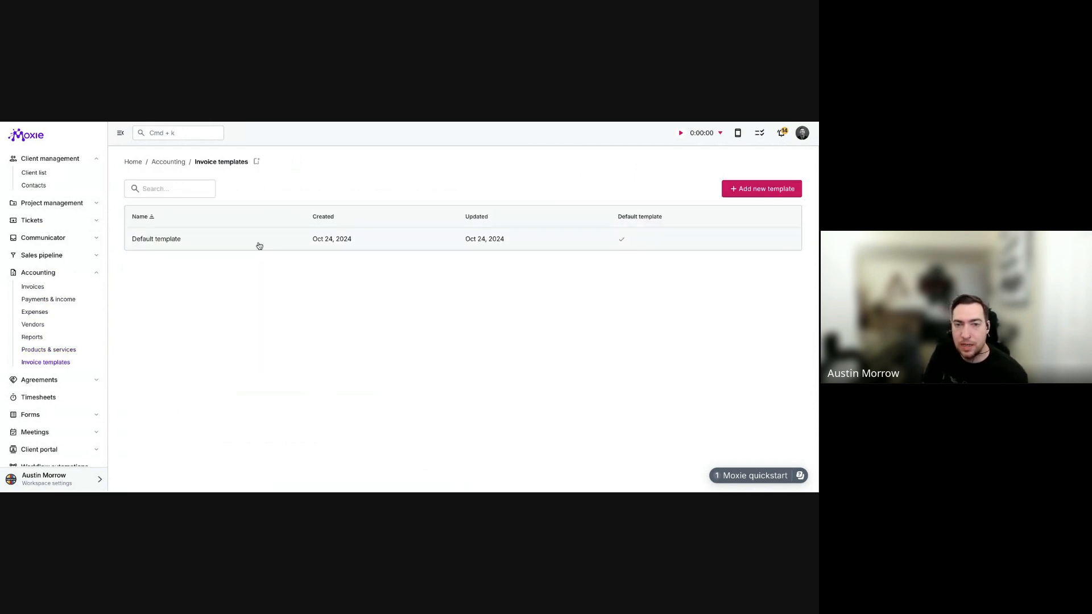
left_click(427, 240)
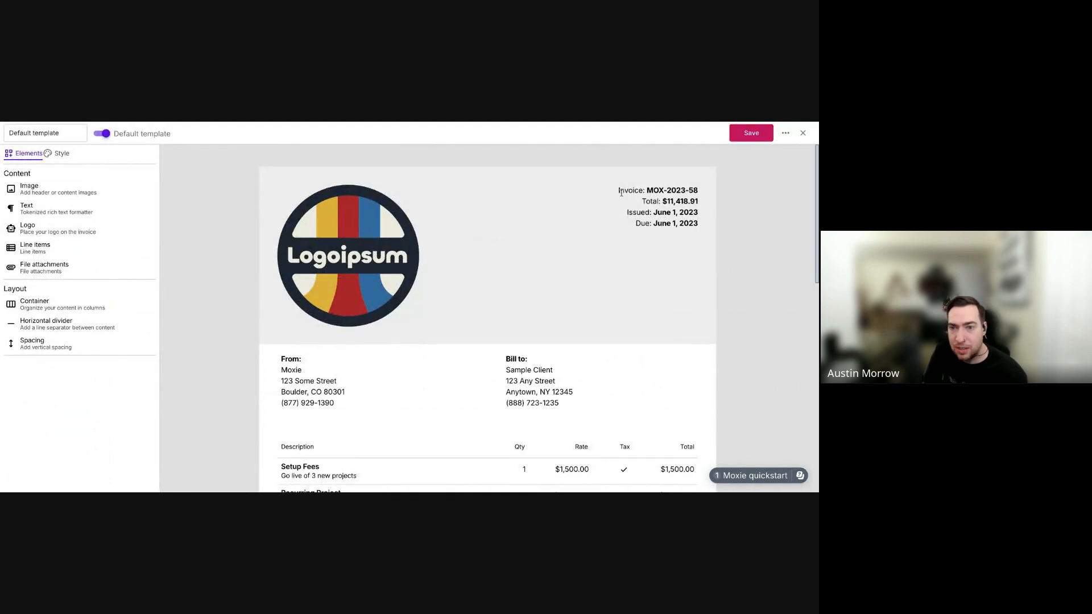
left_click(638, 193)
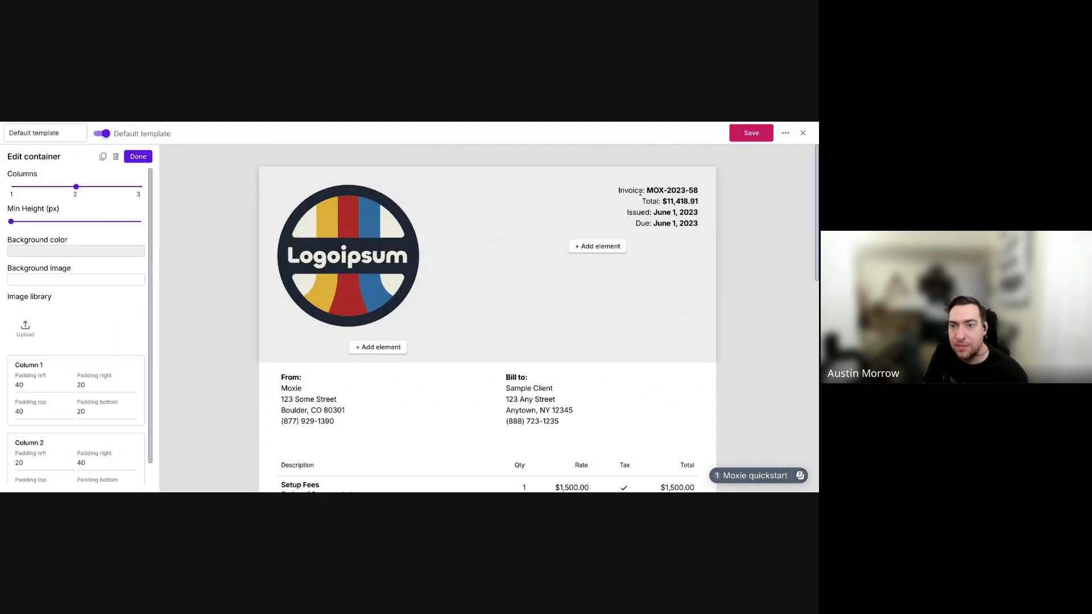
Select the From address text in the template and look through the account, invoice and client tokens available for it.
left_click(286, 399)
left_click(351, 392)
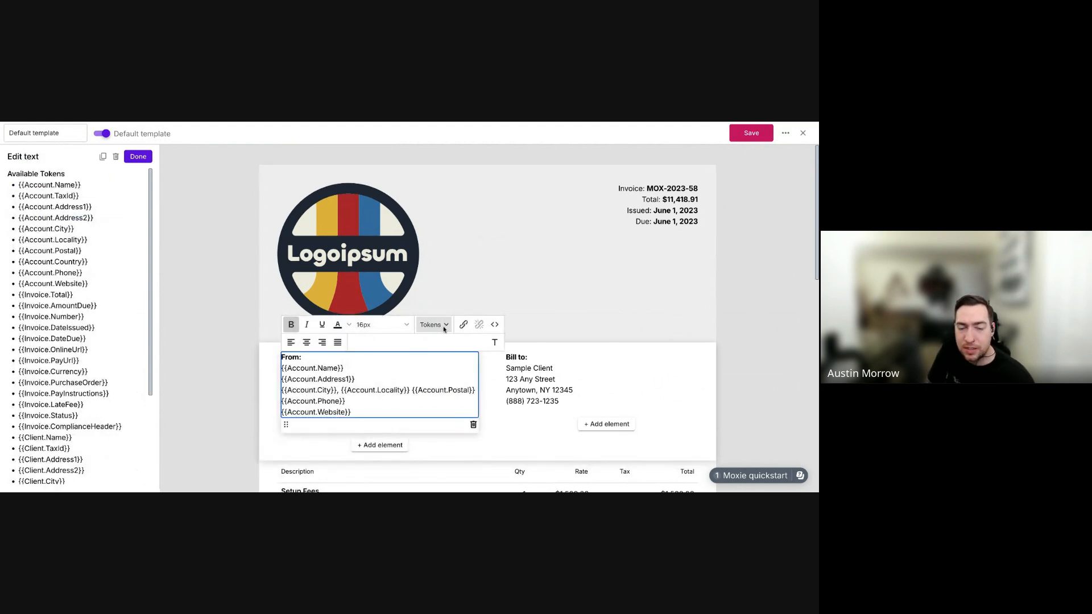
left_click(443, 329)
scroll(479, 256, "down", 5)
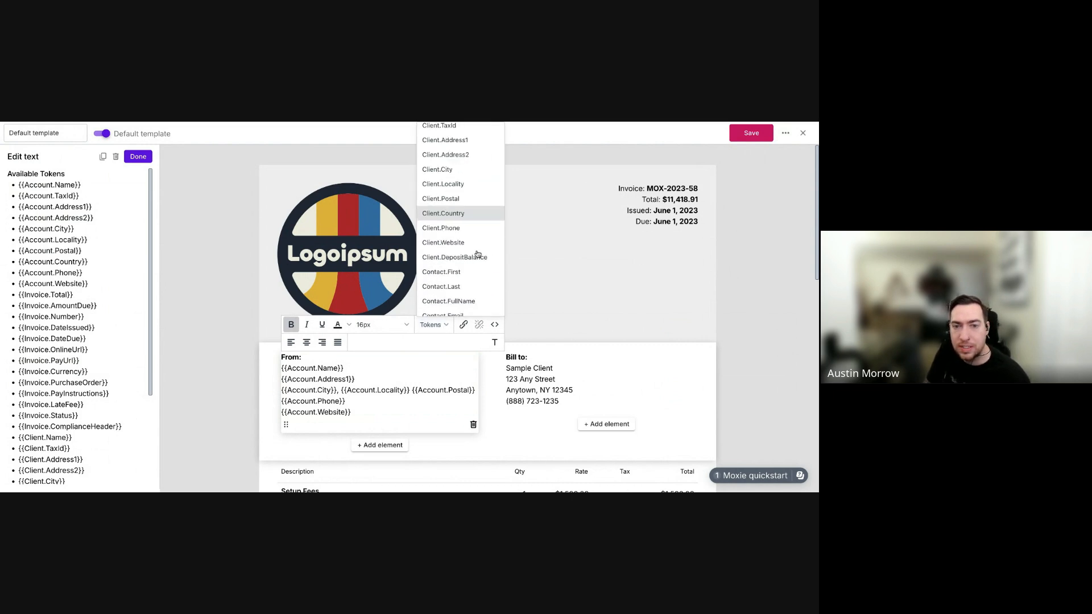
scroll(474, 256, "up", 5)
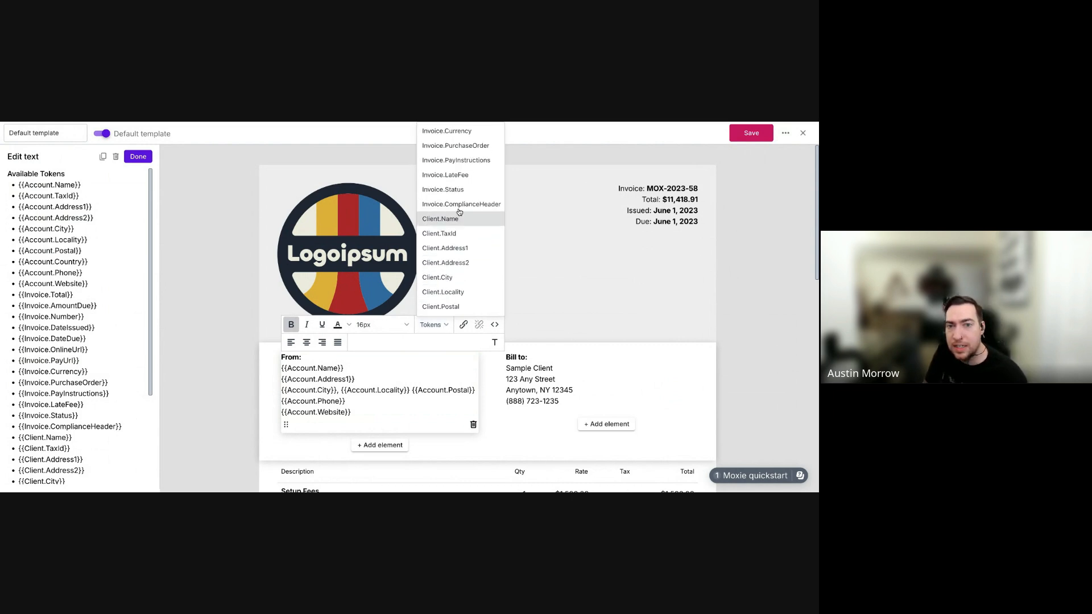
scroll(453, 227, "up", 4)
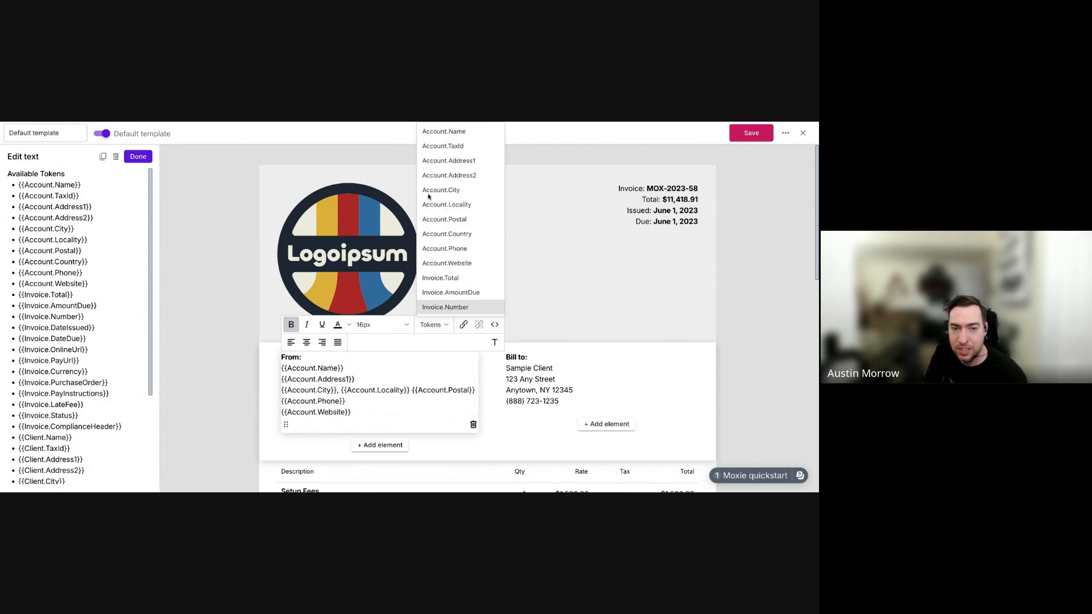
left_click(205, 392)
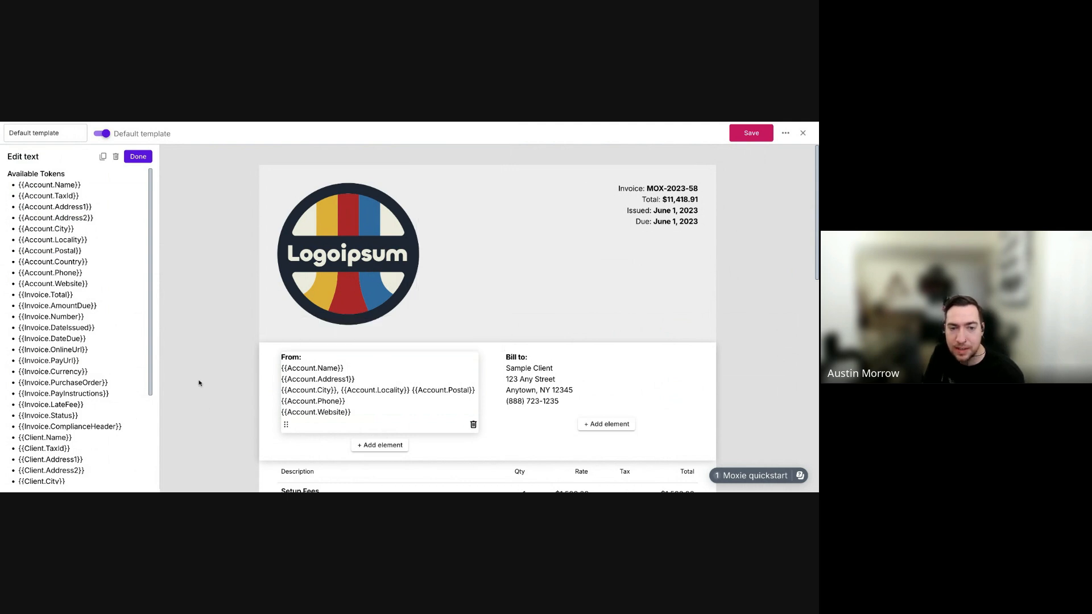
Examine the template's container settings, its available content and layout elements, and its font and color style options.
left_click(337, 321)
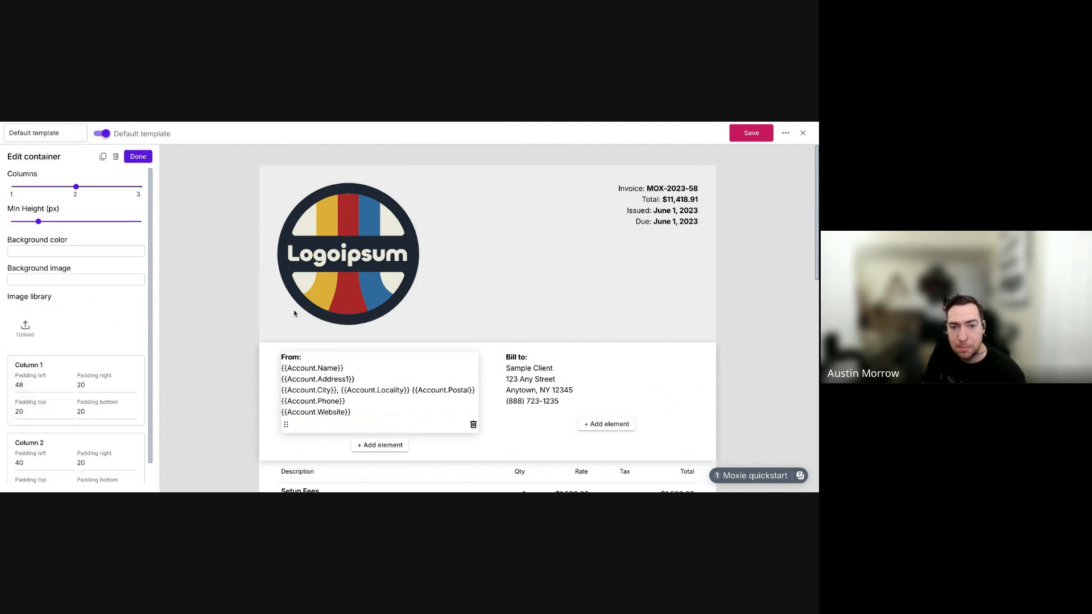
scroll(337, 322, "down", 1)
left_click(138, 157)
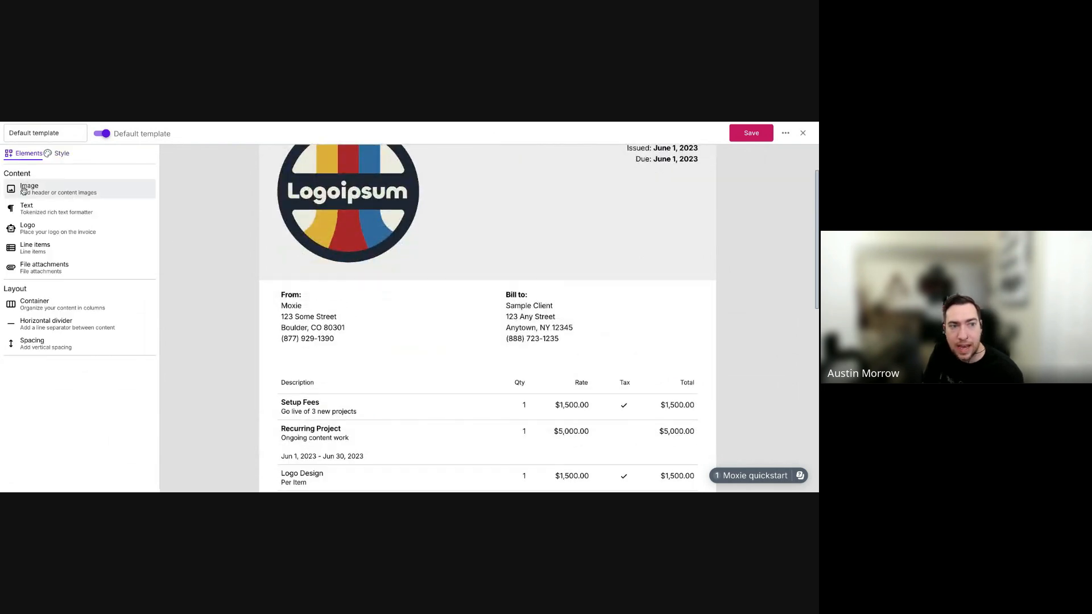
scroll(417, 322, "down", 1)
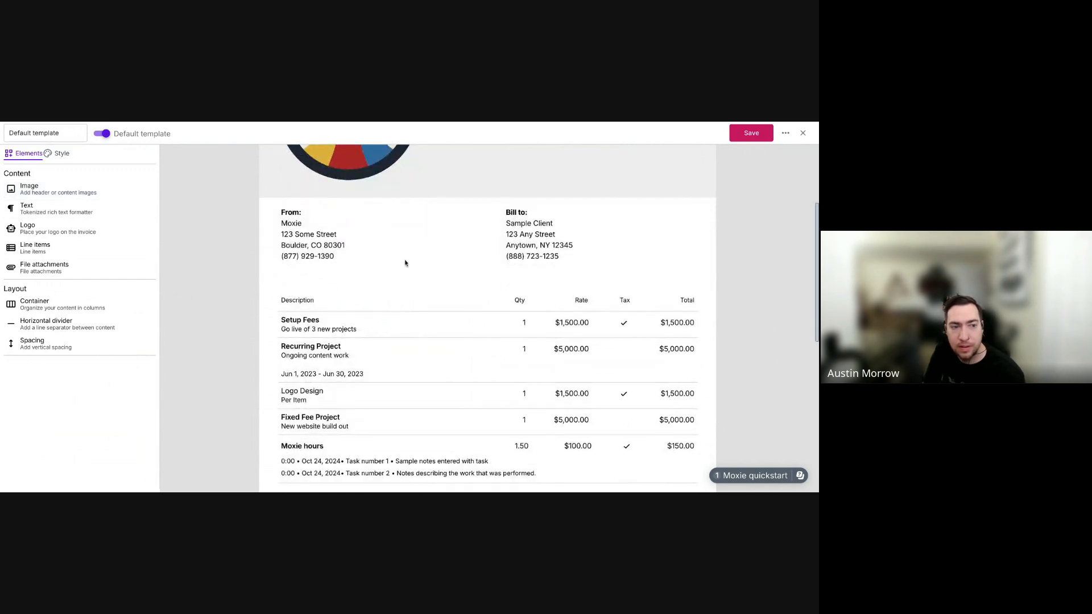
left_click(61, 153)
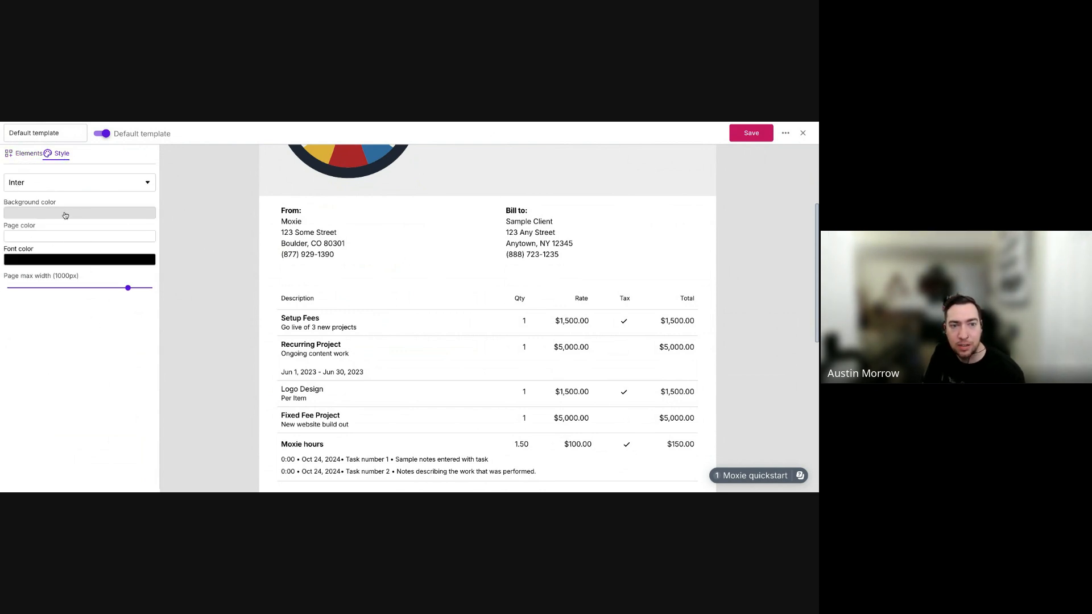
left_click(27, 153)
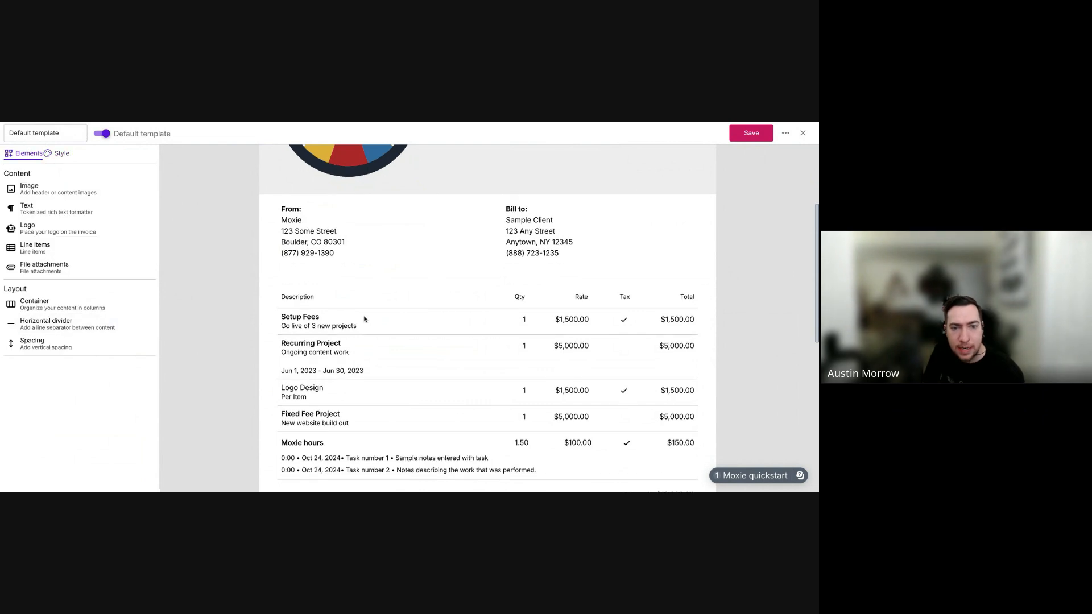
Select the template's line items and switch the Quantity and Tax columns off and back on.
scroll(362, 301, "down", 1)
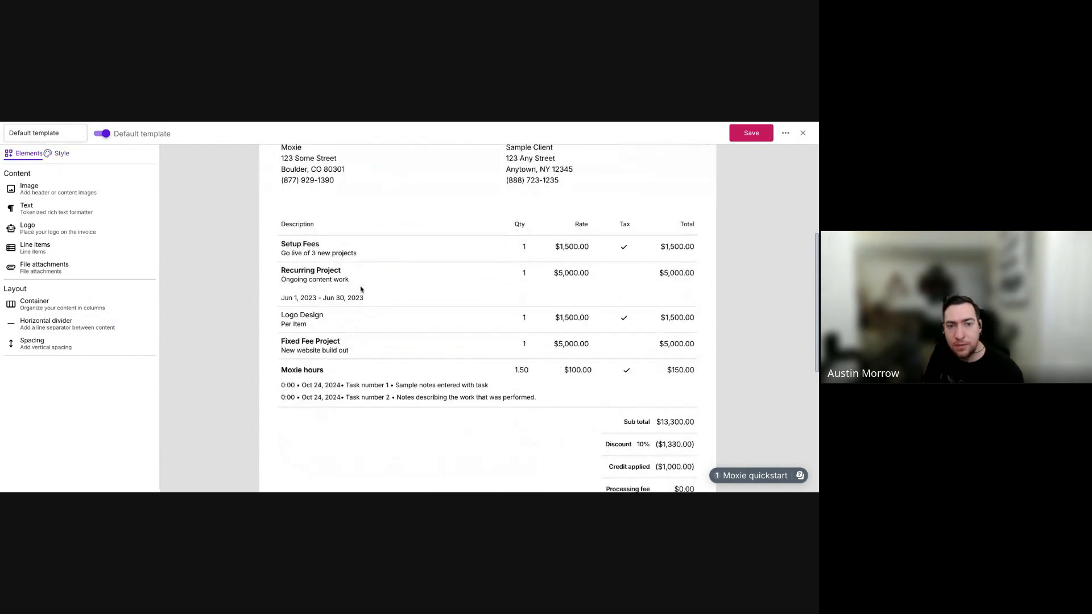
left_click(450, 301)
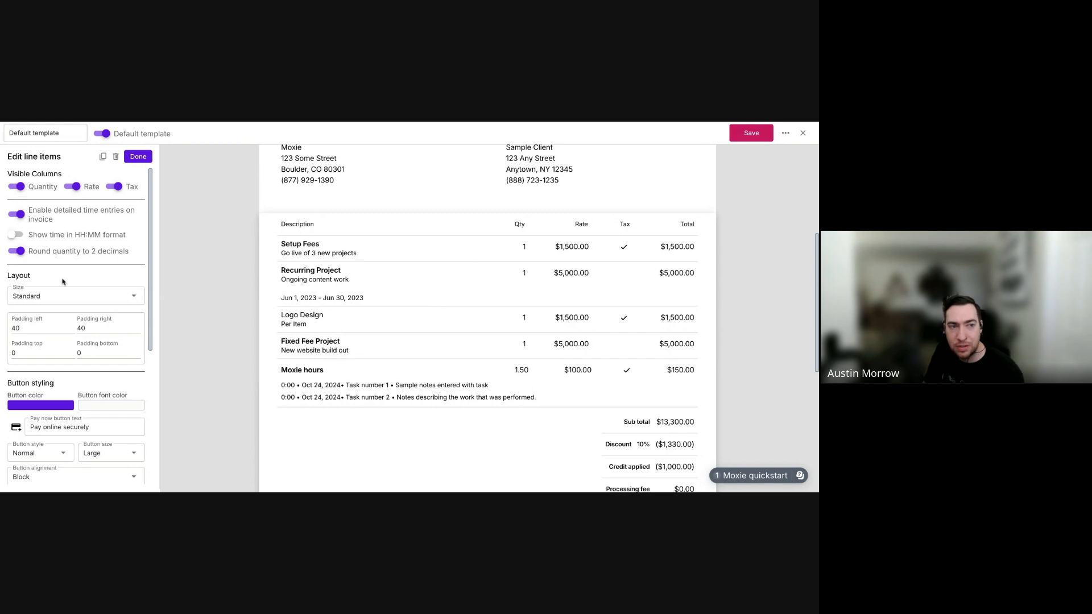
left_click(21, 187)
left_click(18, 188)
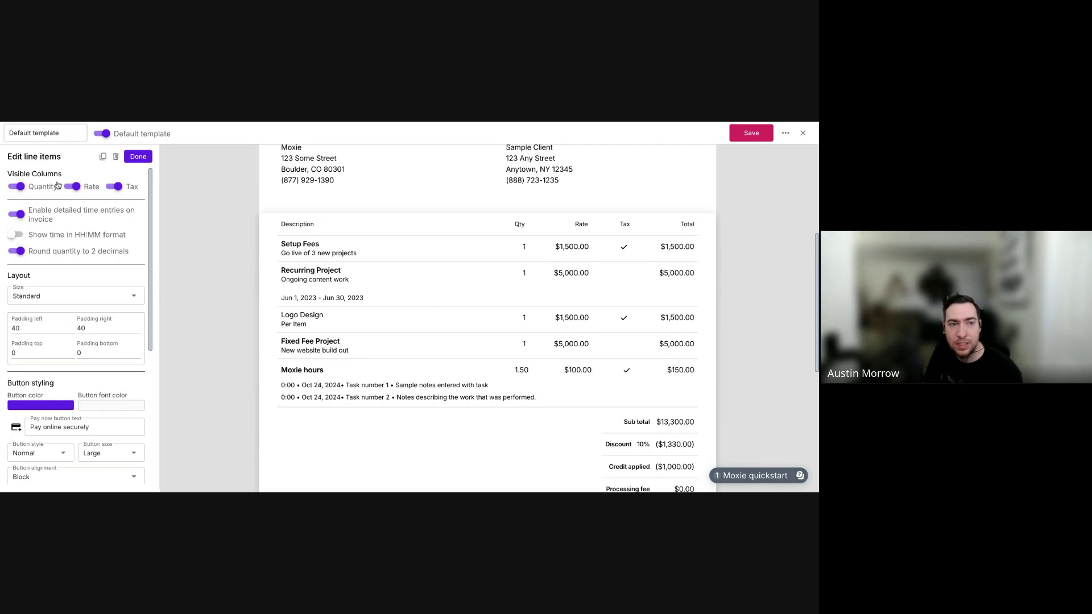
left_click(117, 187)
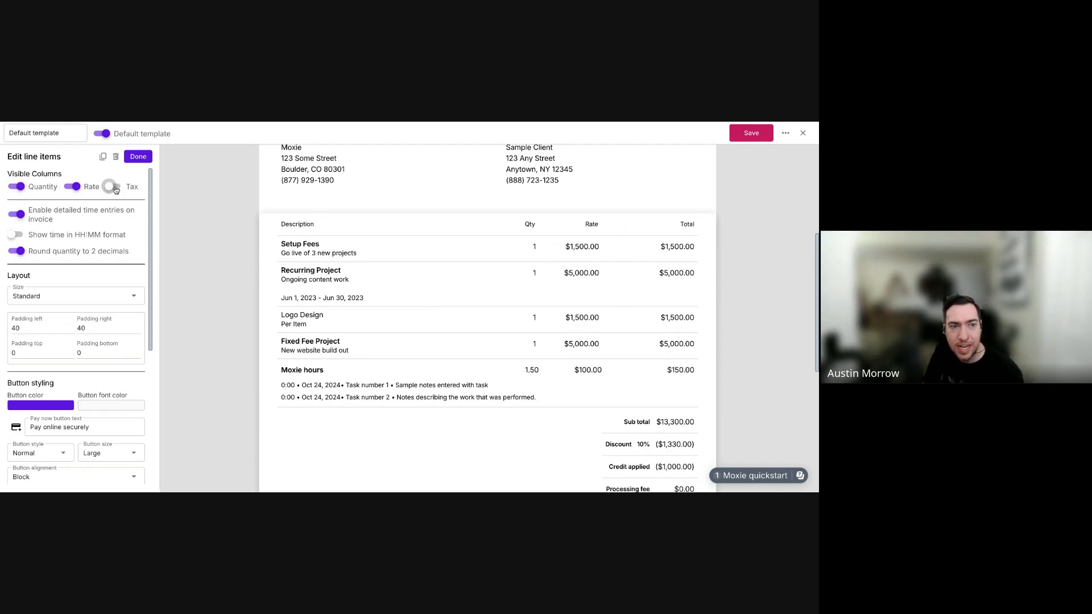
left_click(117, 187)
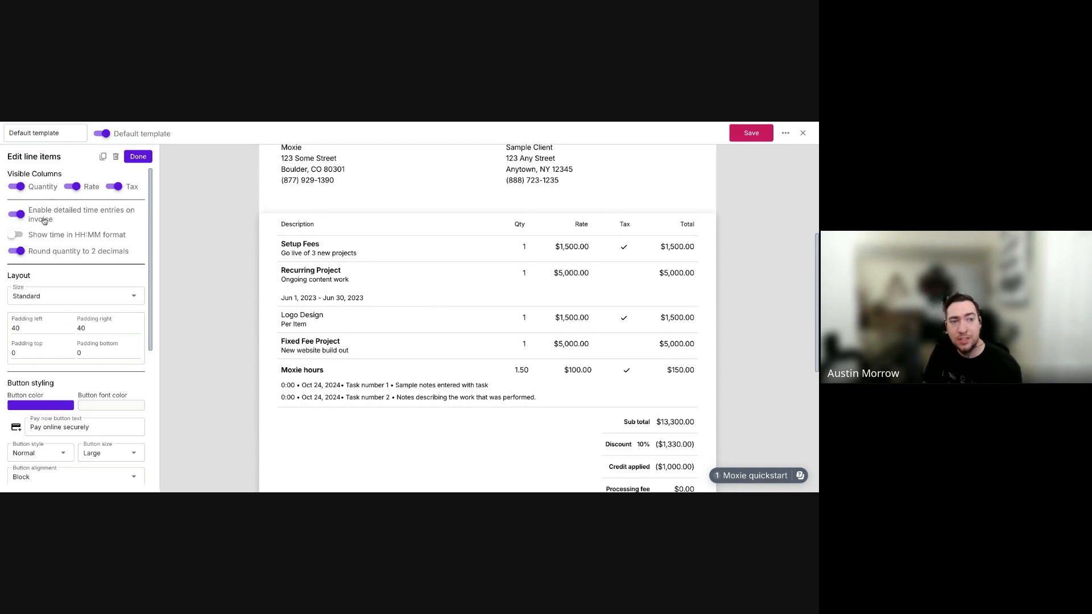
Switch detailed time entries off and back on, and the HH:MM time format on and back off, for the line items.
left_click(26, 217)
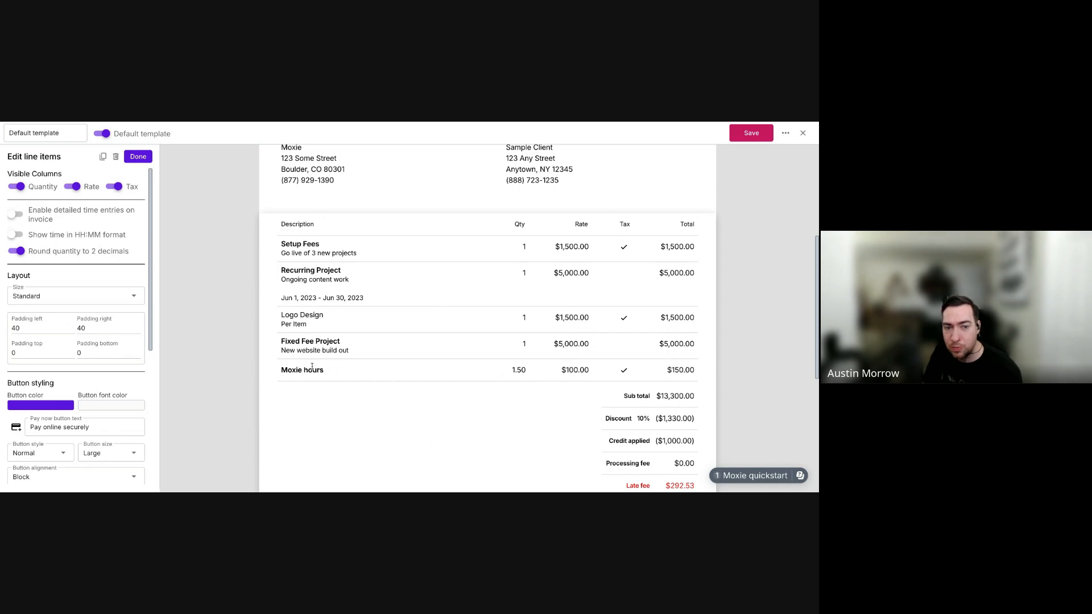
left_click(17, 219)
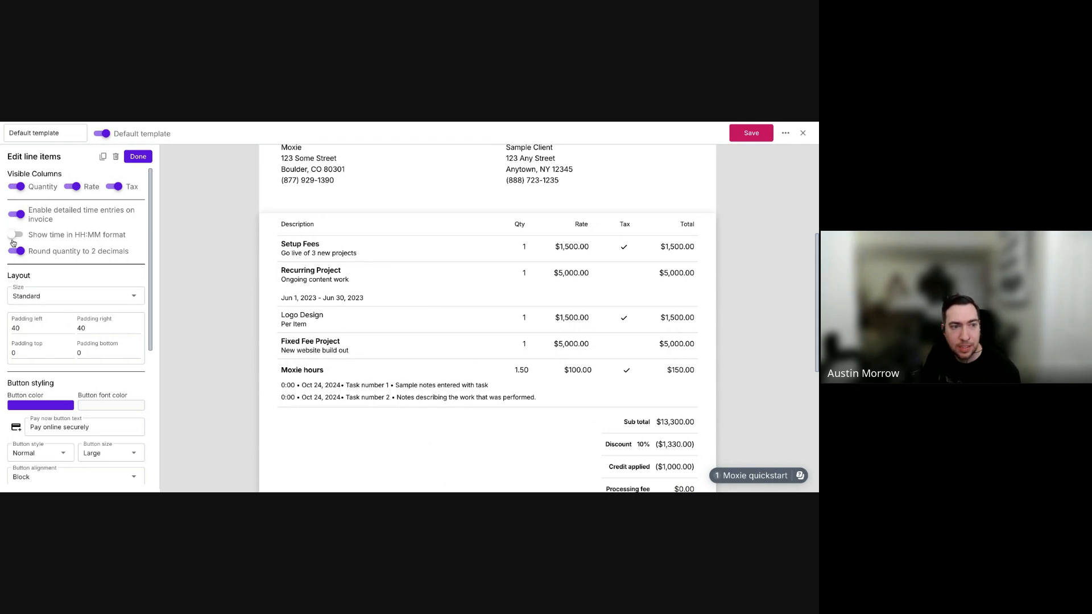
scroll(58, 260, "down", 2)
left_click(19, 188)
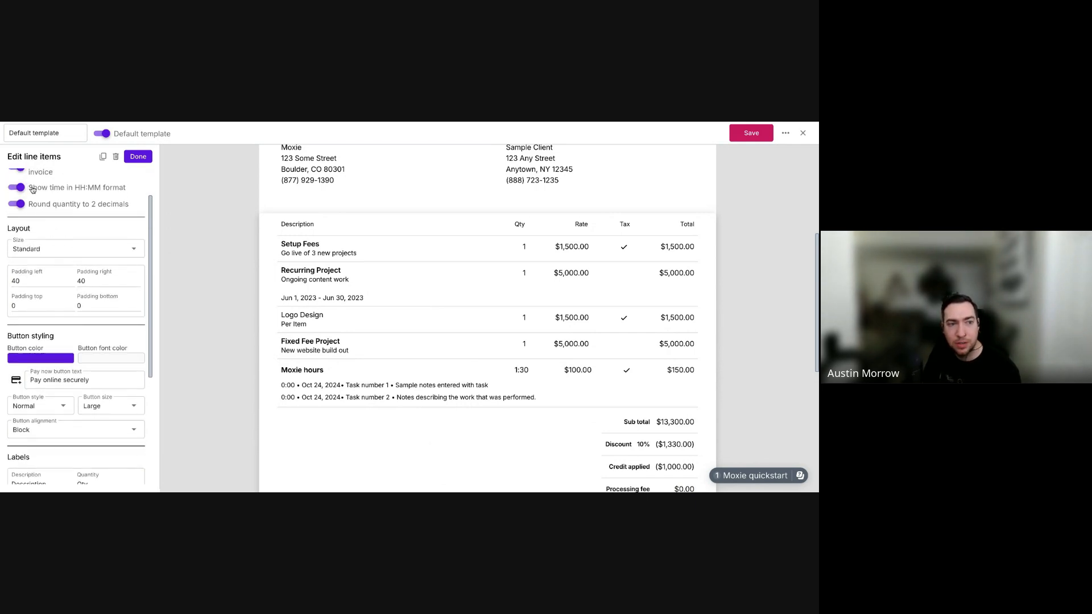
left_click(19, 188)
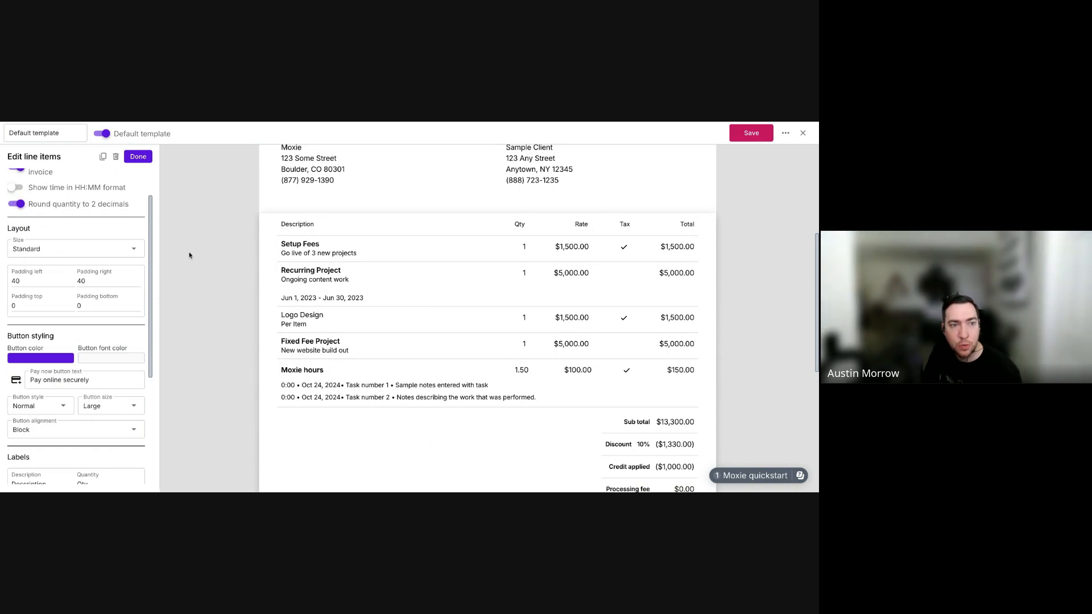
Review the line items' button styling and column label settings, and close the default template without further changes.
scroll(118, 347, "down", 4)
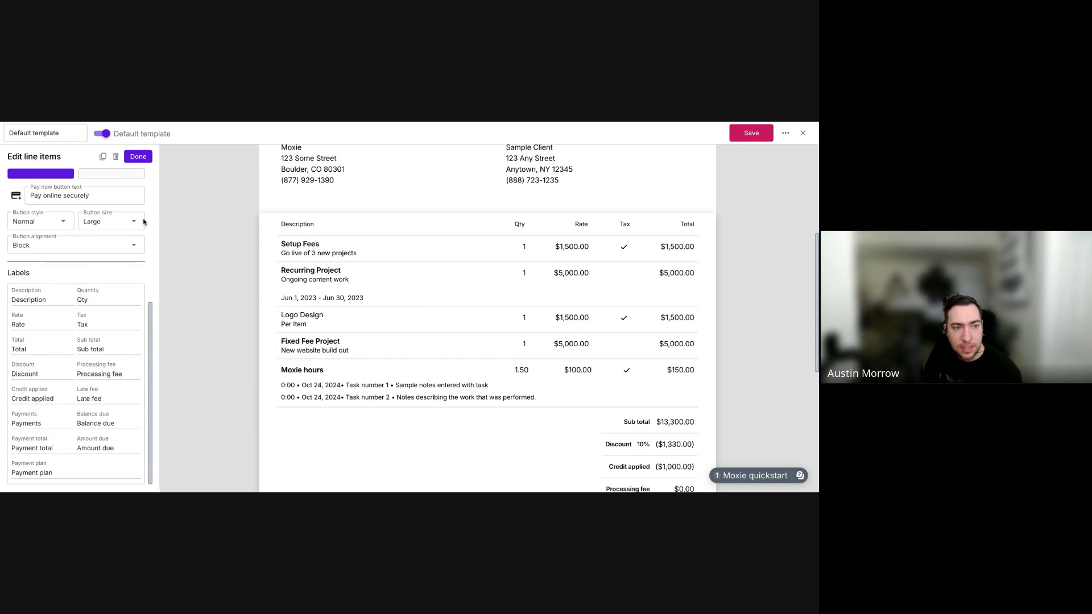
left_click(46, 326)
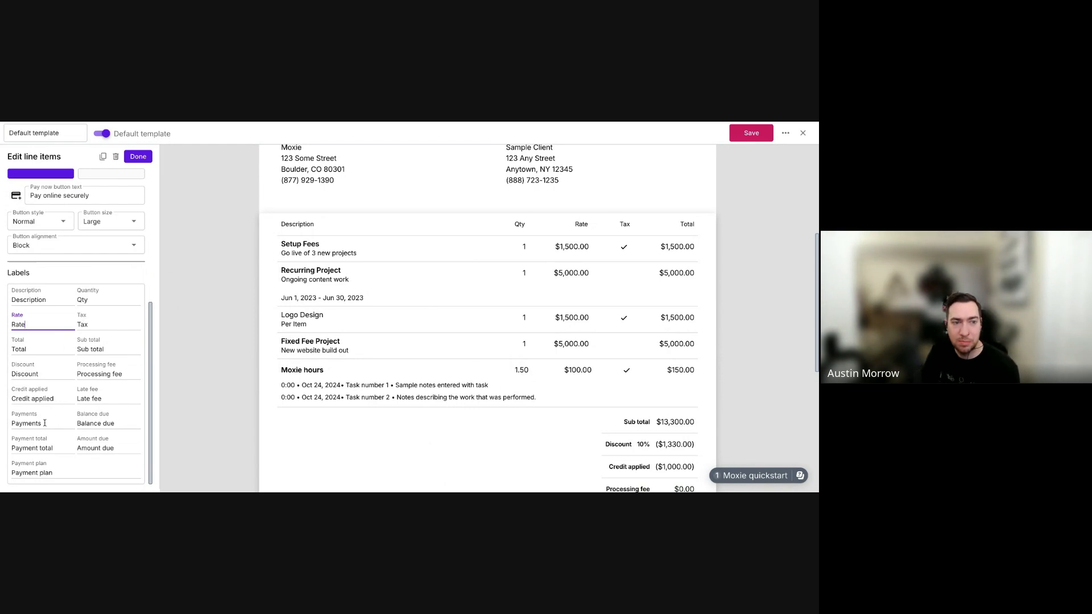
left_click(136, 157)
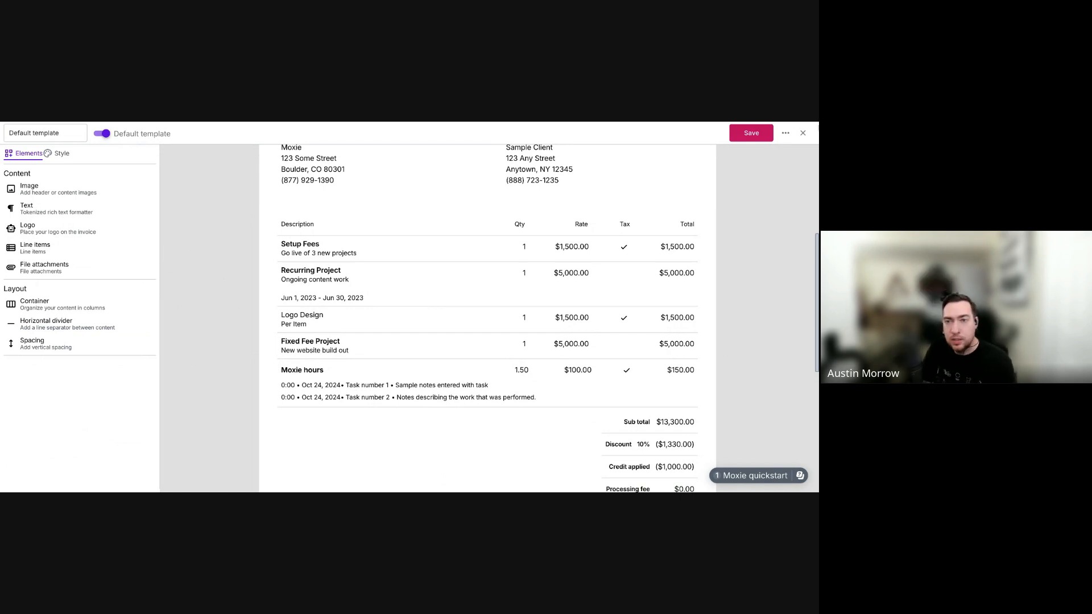
left_click(803, 132)
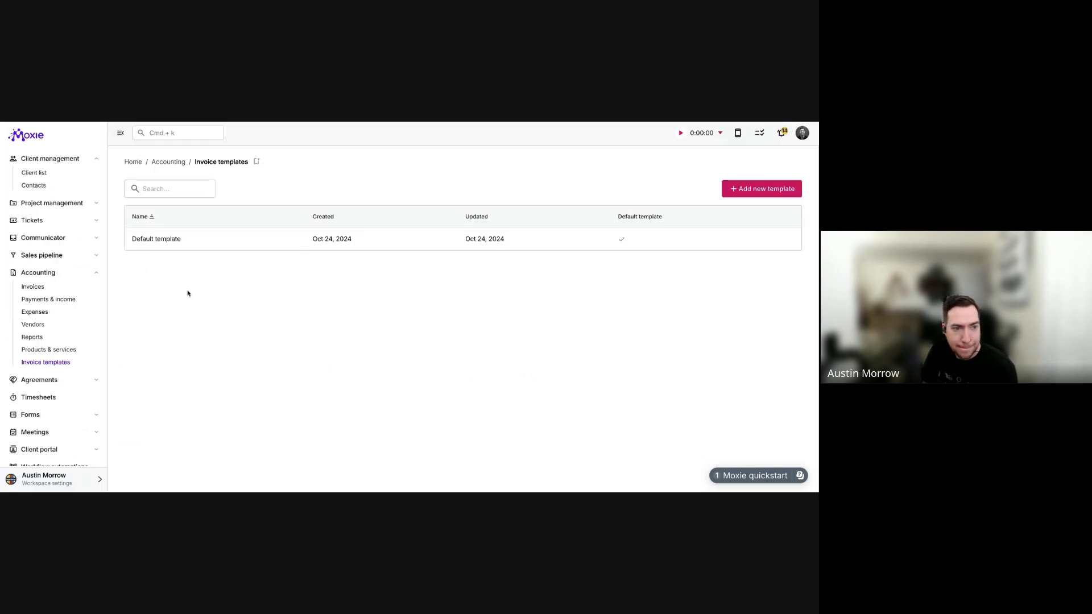
Open the recurring invoices list and start a new Recurring type invoice for the Office Hours client.
left_click(31, 288)
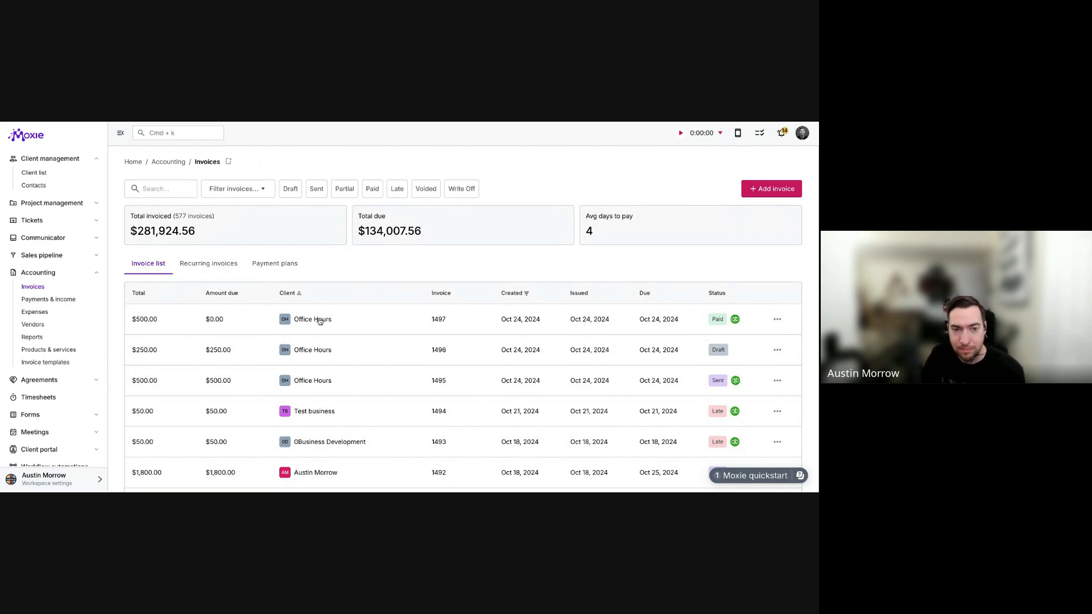
left_click(195, 263)
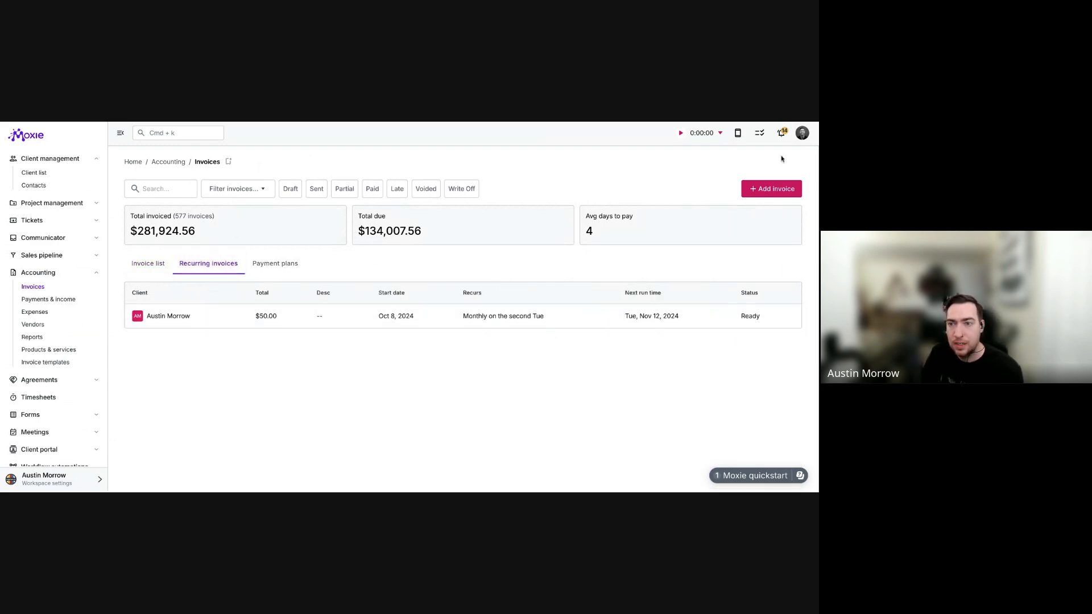
left_click(774, 192)
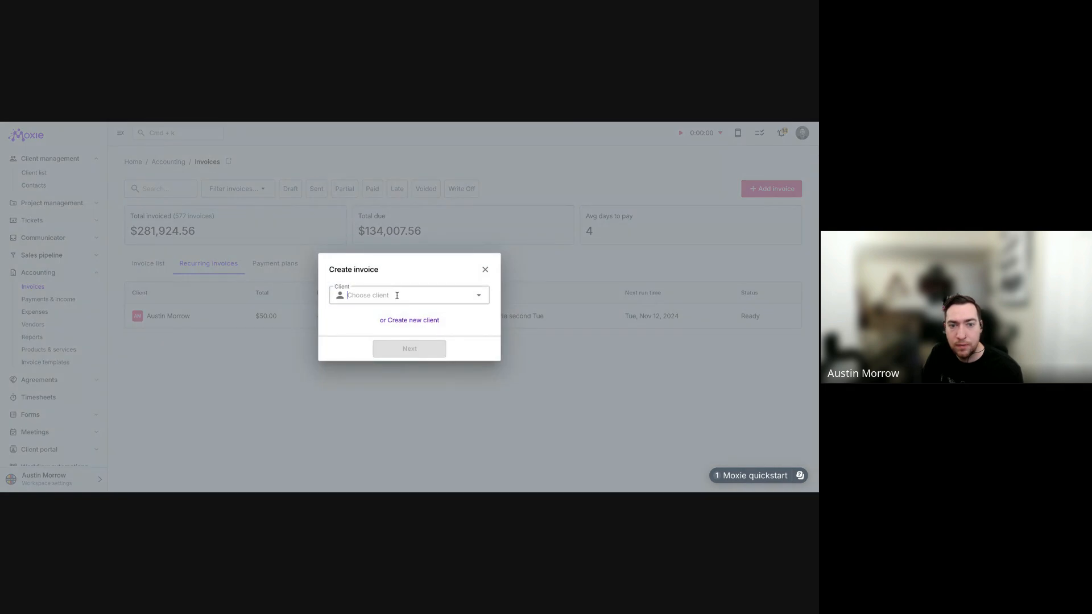
left_click(397, 295)
type("of")
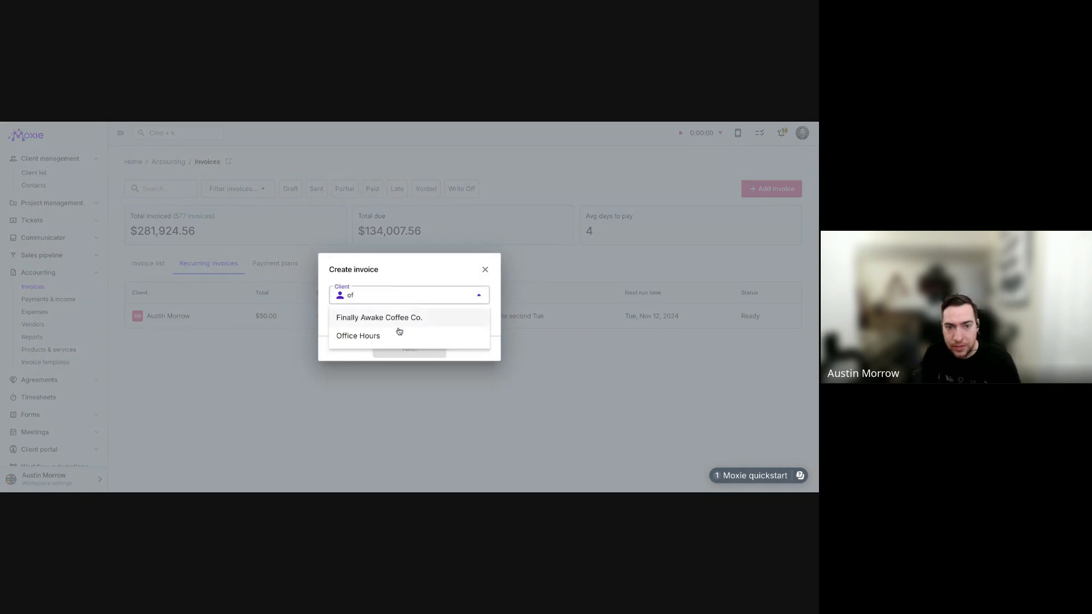
left_click(390, 336)
left_click(401, 349)
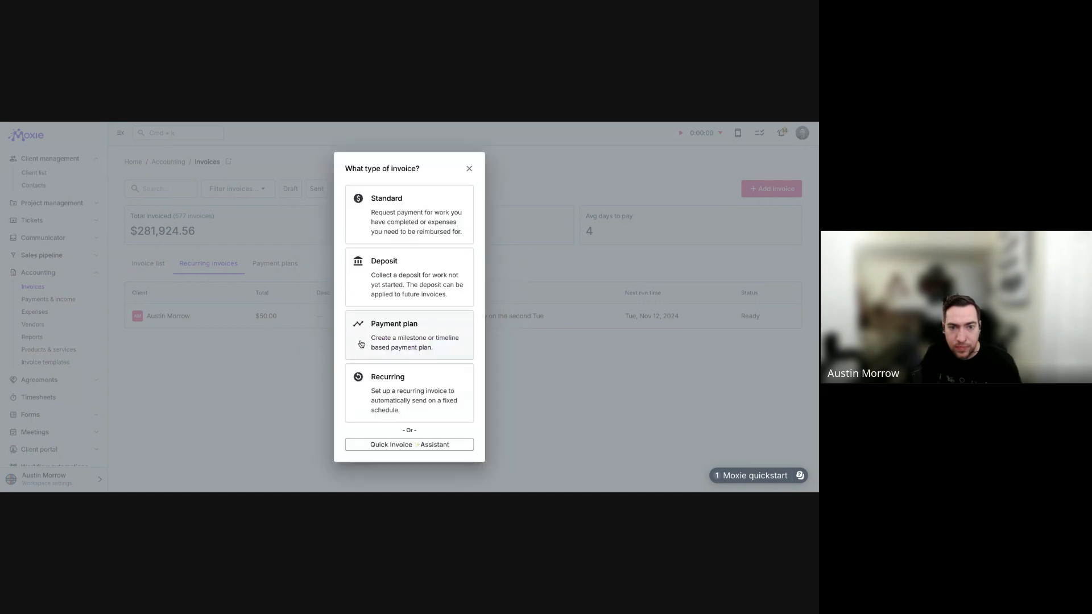
left_click(408, 383)
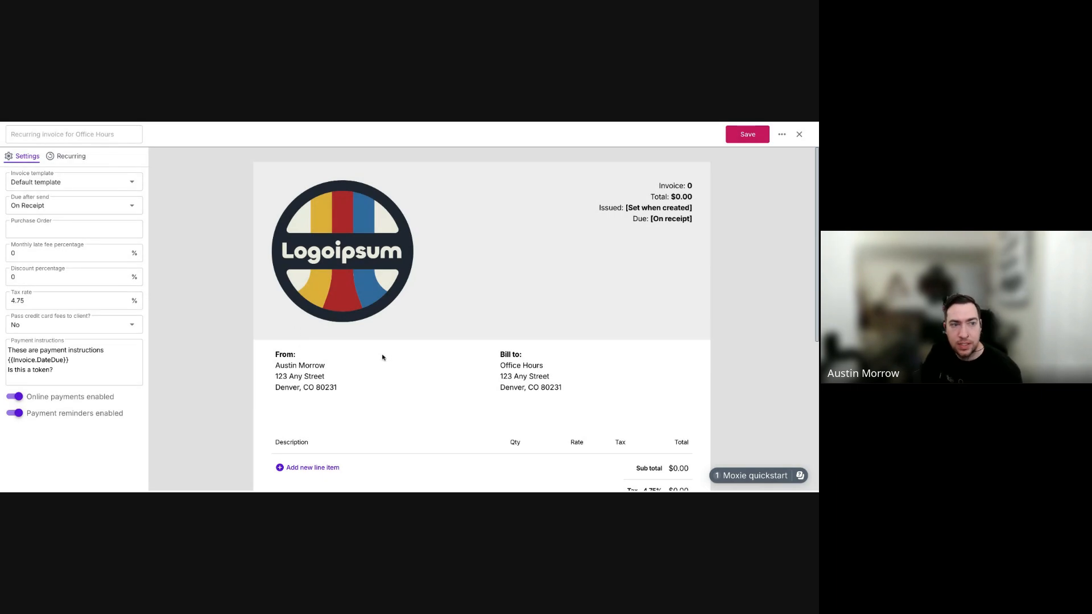
Look over the blank recurring invoice and open its recurrence settings.
scroll(375, 358, "down", 1)
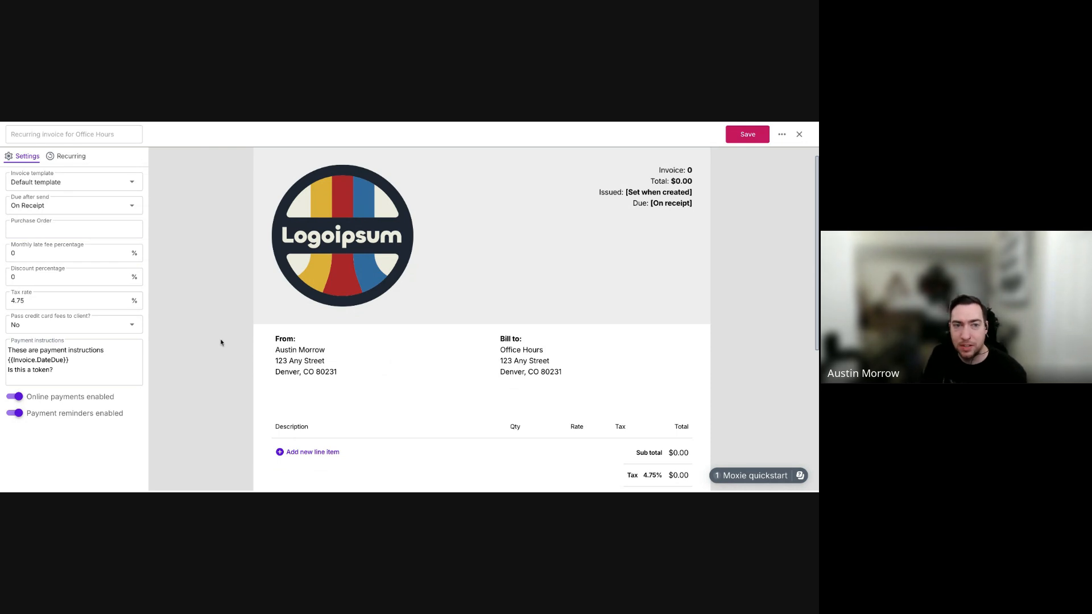
scroll(311, 432, "down", 5)
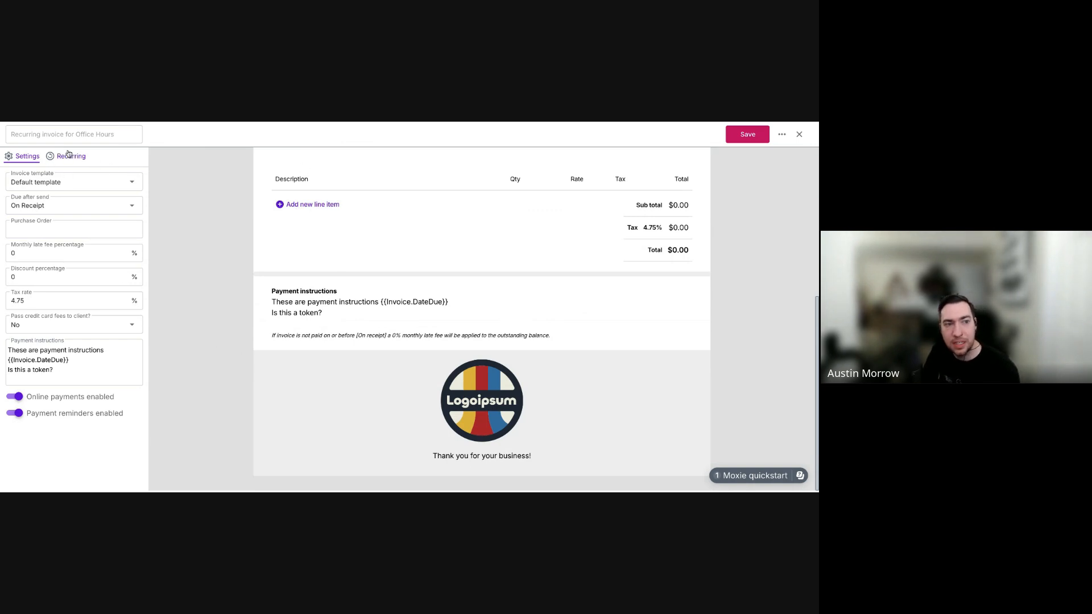
left_click(71, 156)
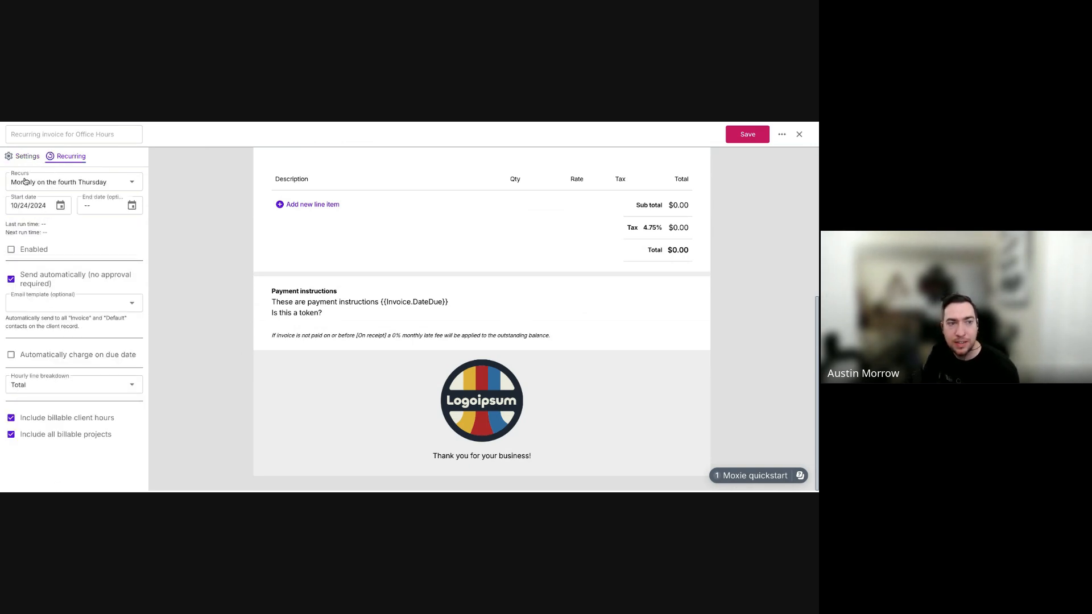
Try the Daily recurrence and switch the invoice to a Custom recurrence.
left_click(79, 182)
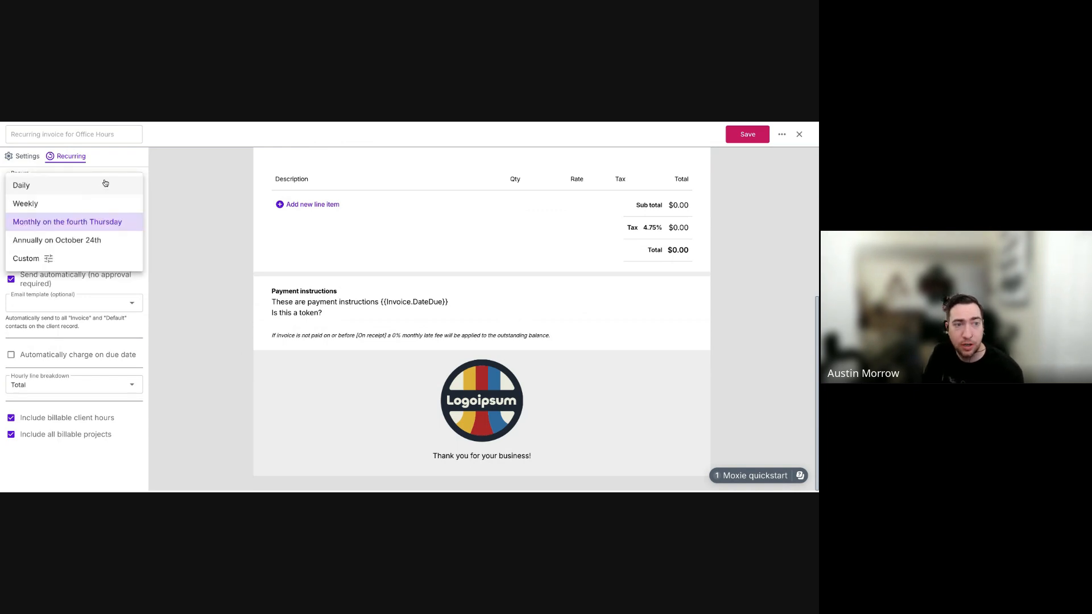
left_click(58, 187)
left_click(67, 186)
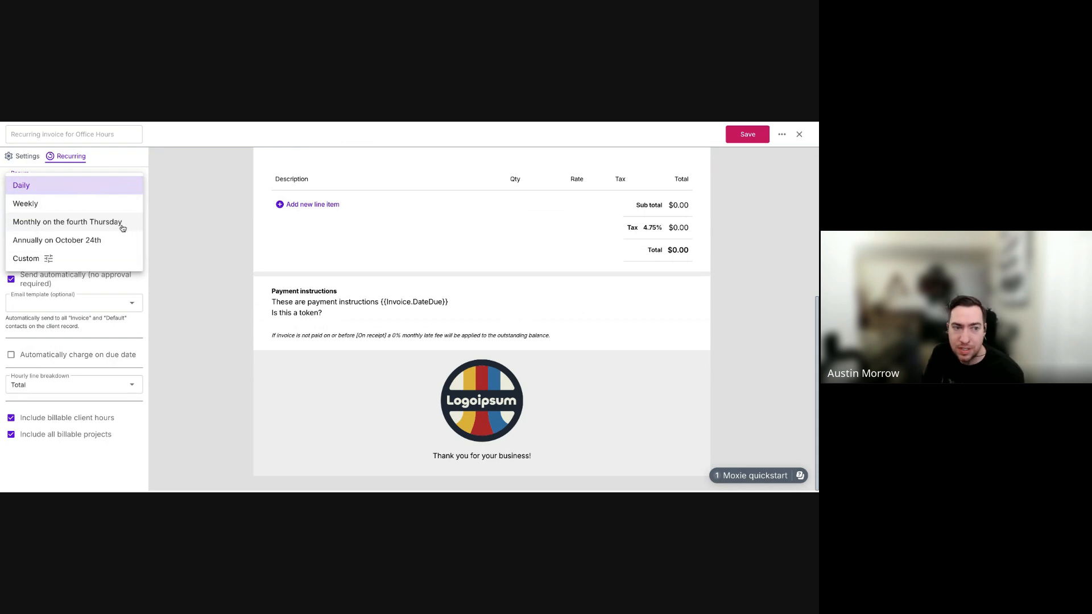
left_click(67, 259)
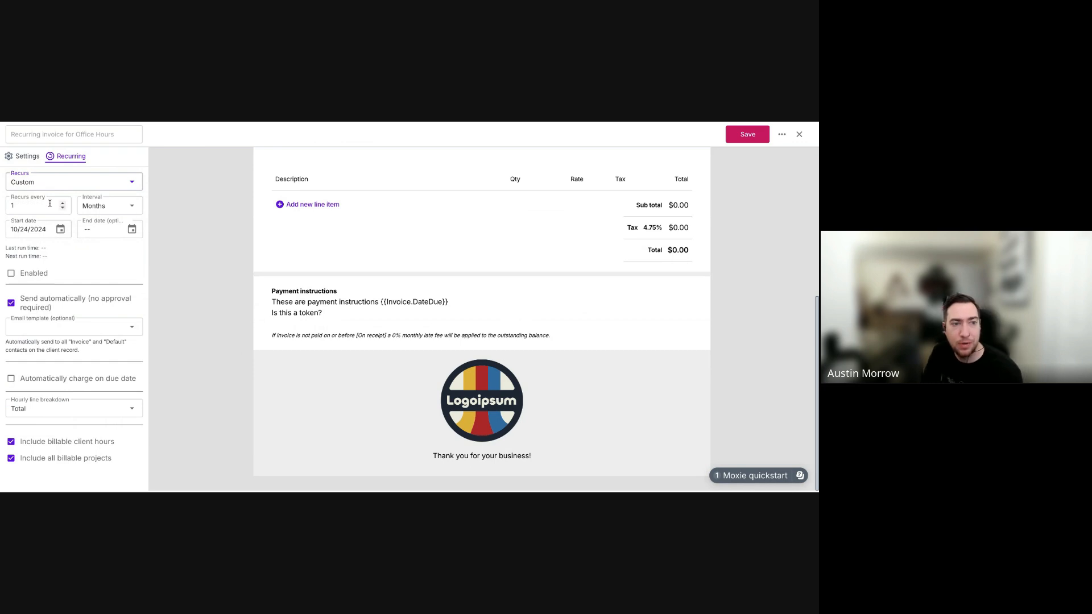
Try the Weeks, Months and Days intervals for the custom recurrence, ending on Weeks.
left_click(116, 207)
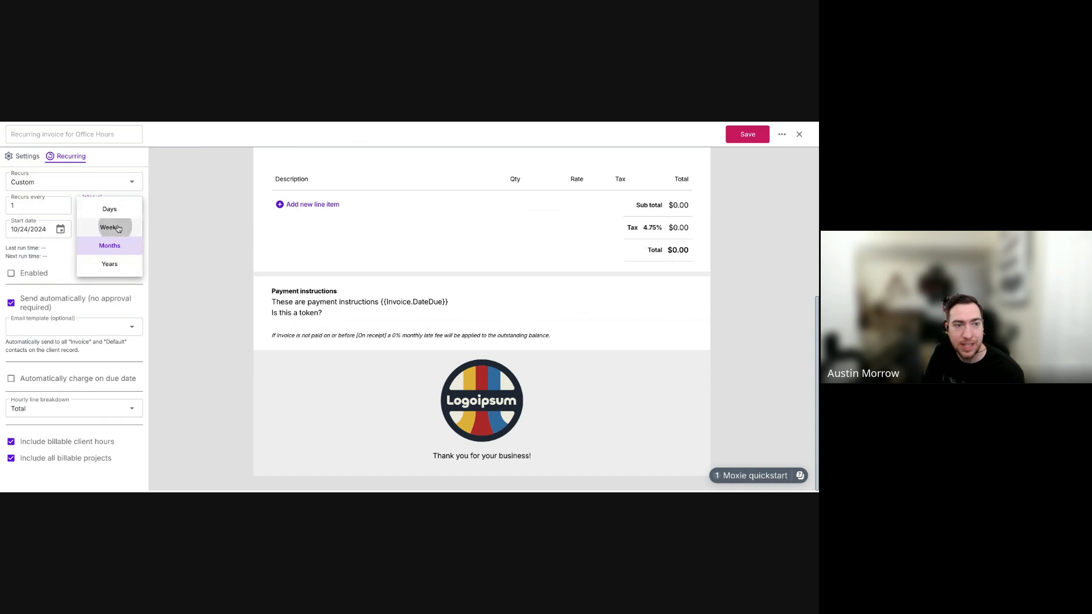
left_click(114, 227)
left_click(113, 206)
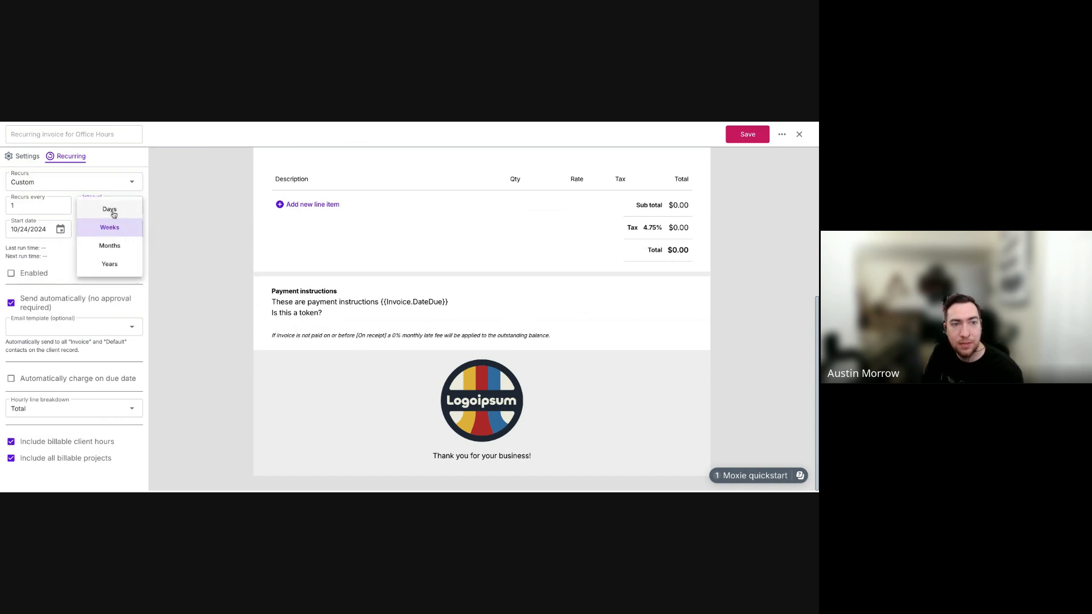
left_click(116, 249)
left_click(120, 207)
left_click(113, 207)
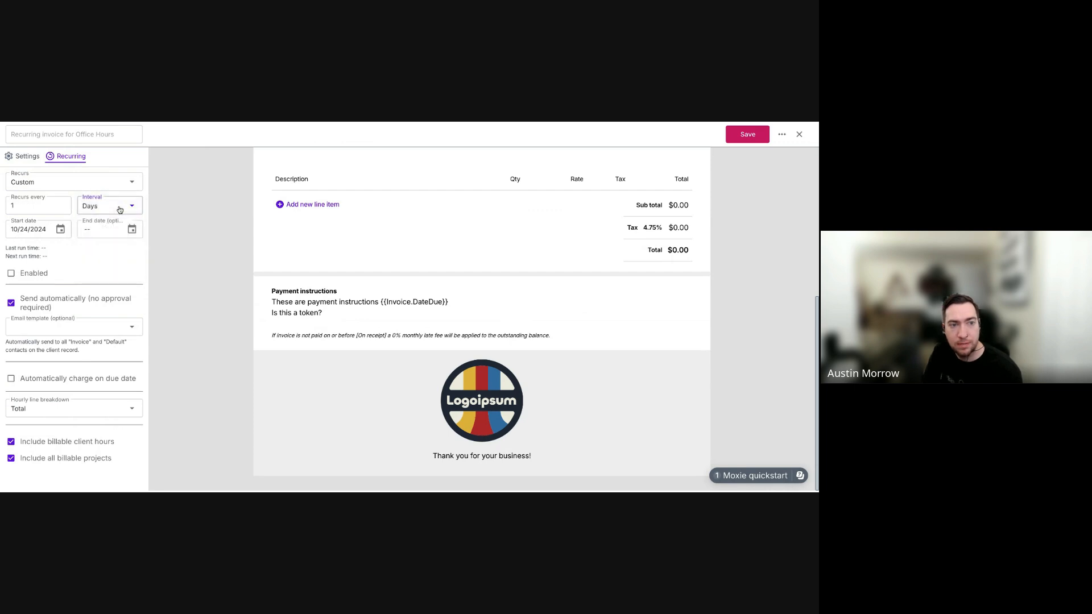
left_click(110, 202)
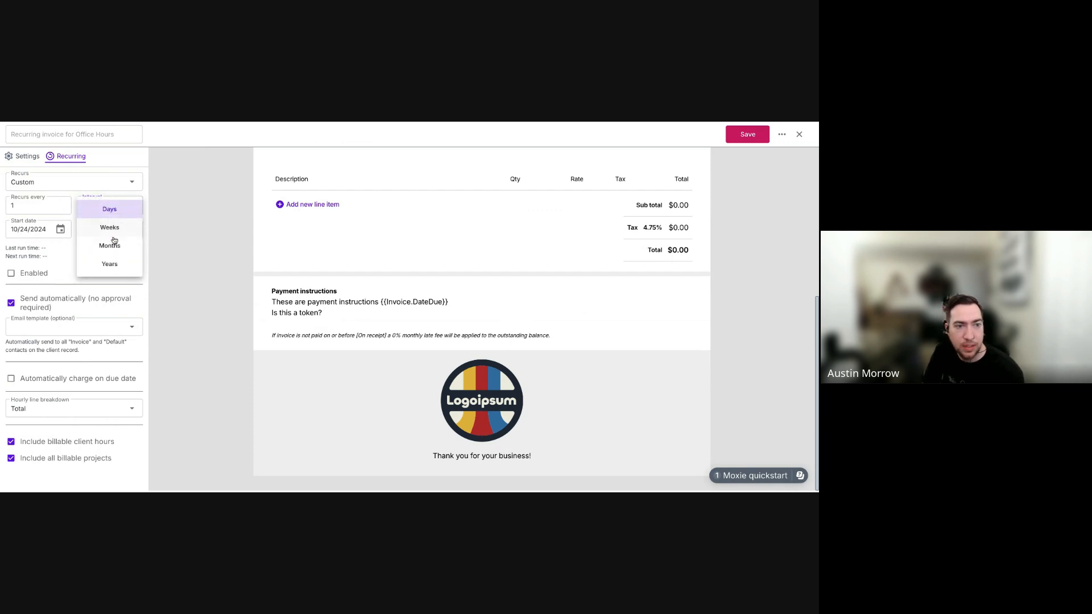
left_click(113, 228)
left_click(34, 207)
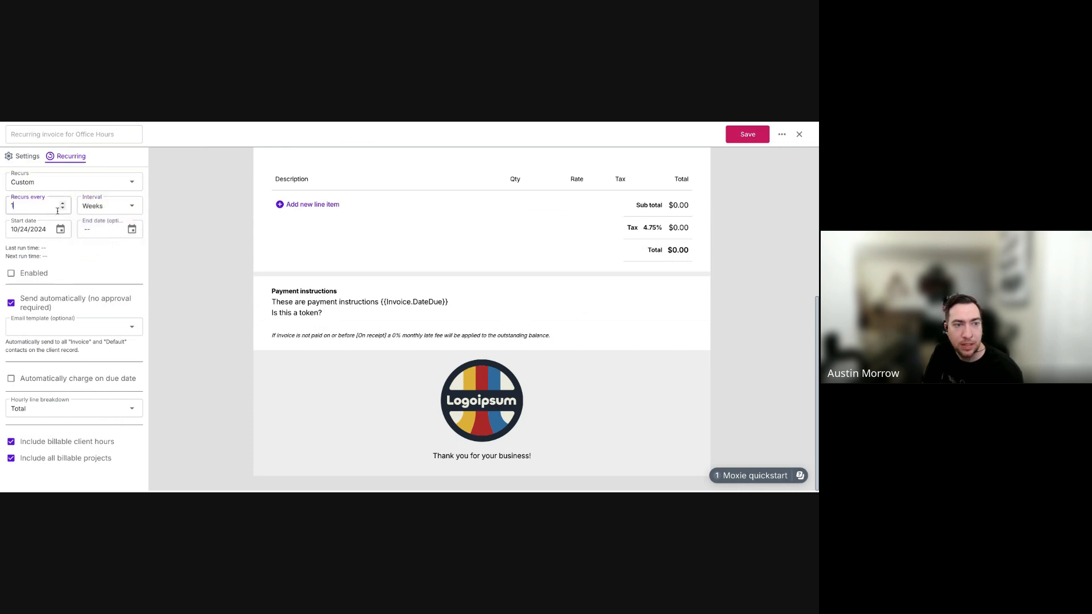
Try the Weekly recurrence with its day-of-week choice, and set the invoice to recur Daily.
left_click(91, 183)
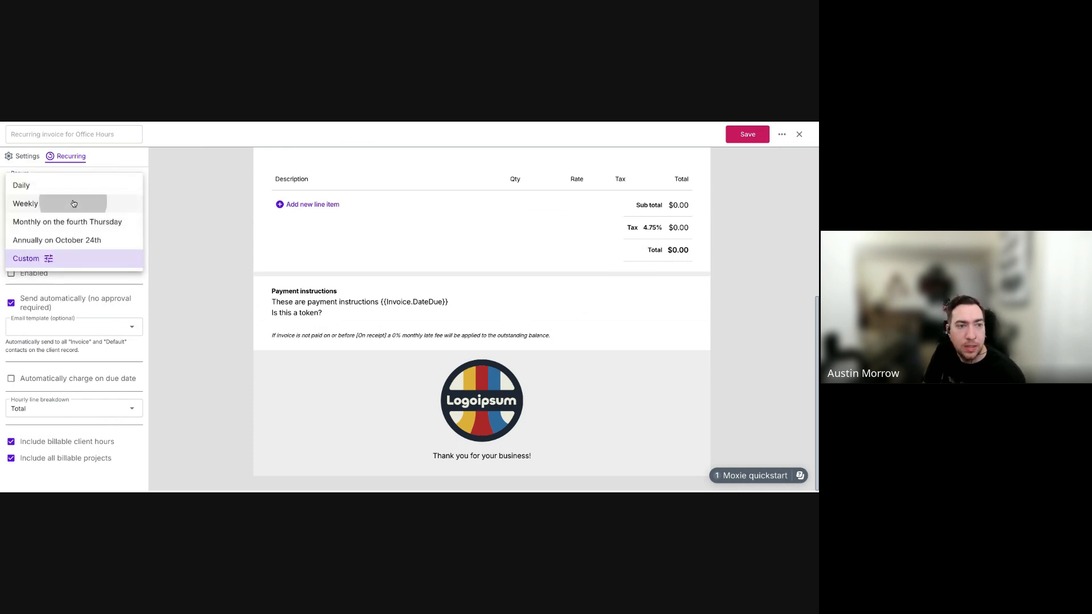
left_click(68, 203)
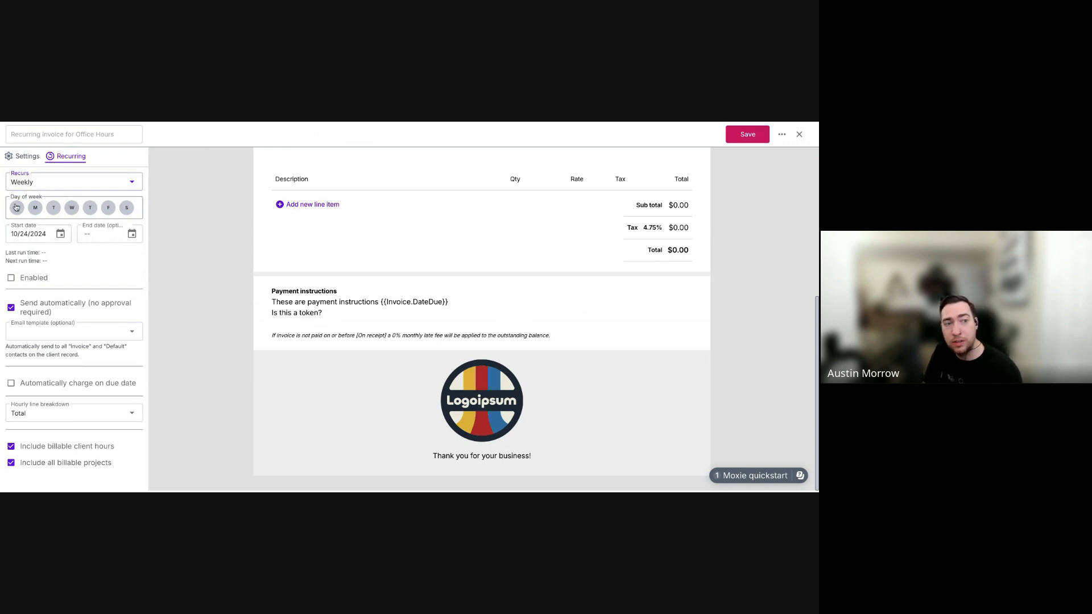
left_click(45, 180)
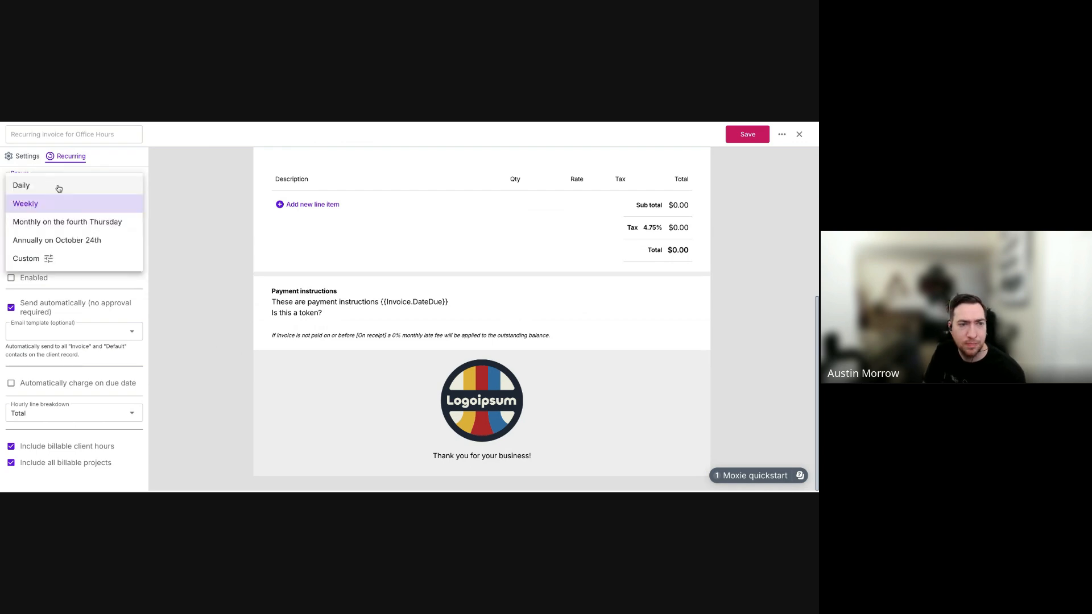
left_click(49, 188)
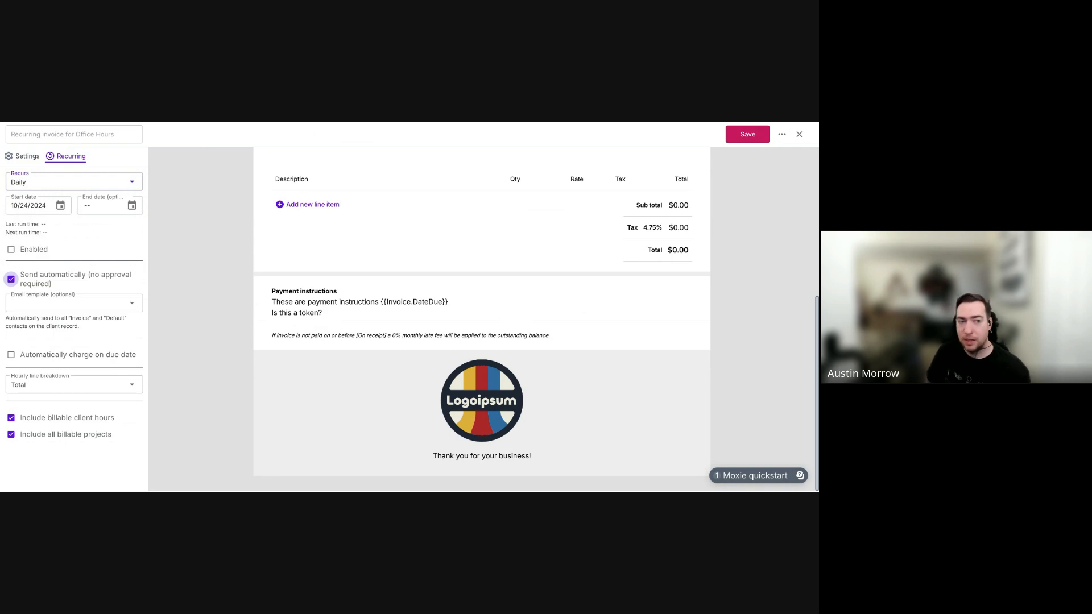
Switch automatic sending off and back on, and turn on automatic charging on the due date.
left_click(10, 279)
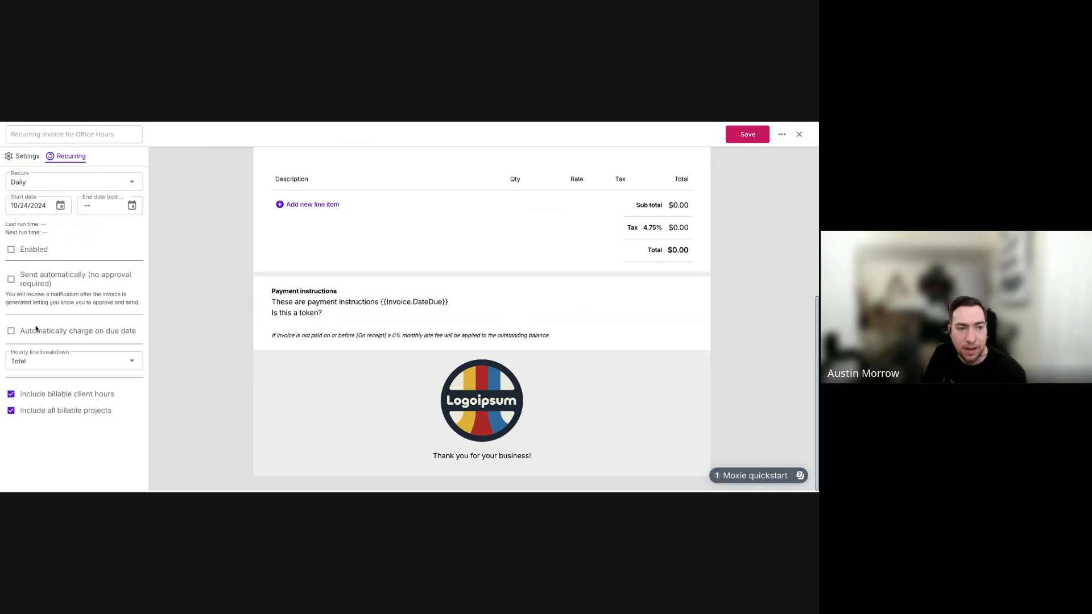
left_click(11, 278)
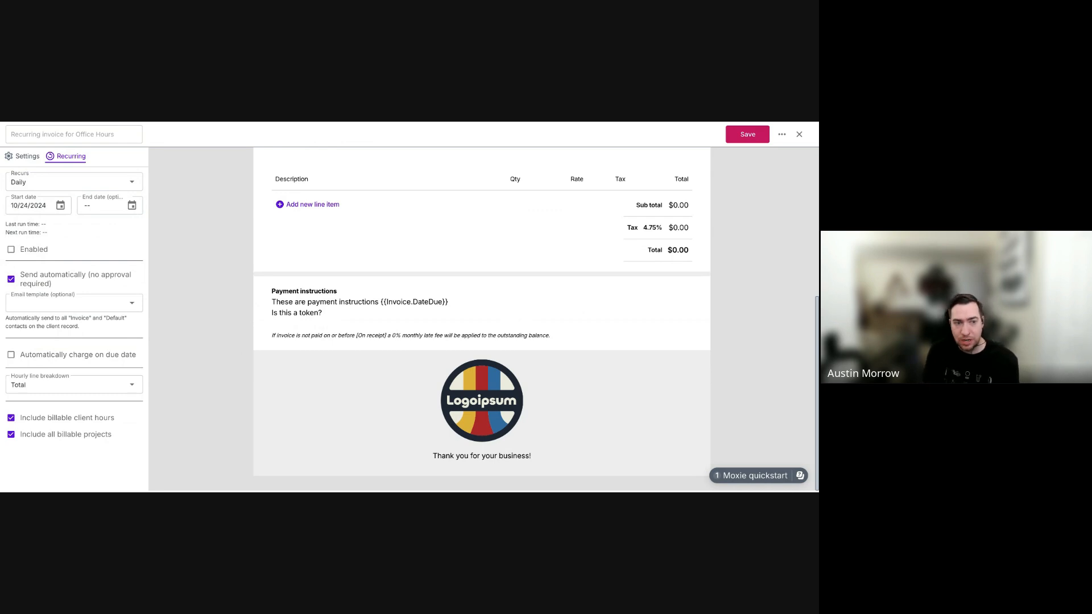
left_click(10, 354)
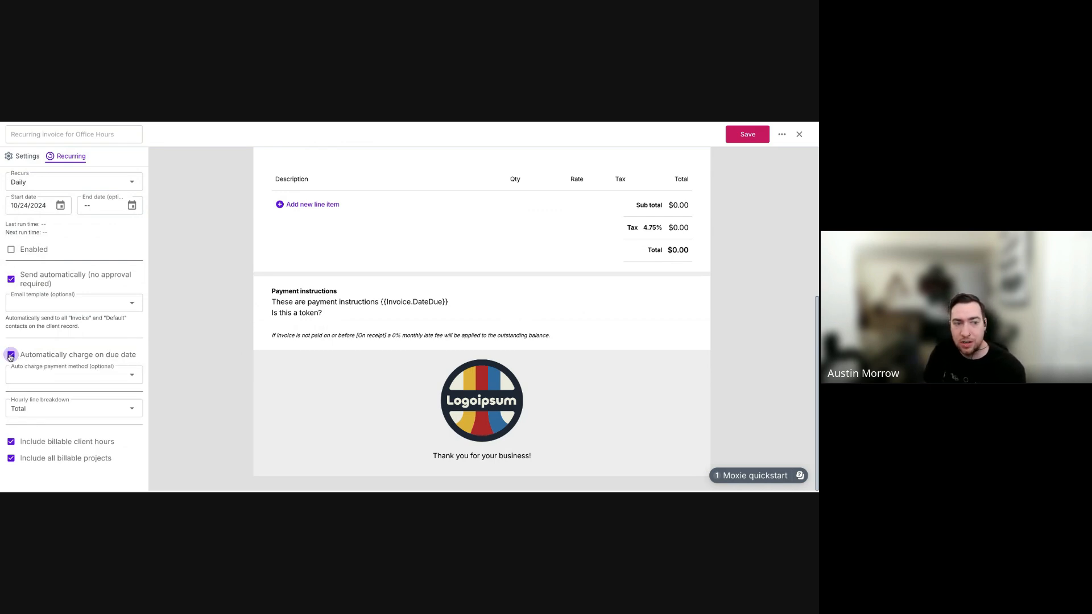
Check the optional payment method setting for automatic charging and its explanation.
left_click(129, 375)
left_click(172, 362)
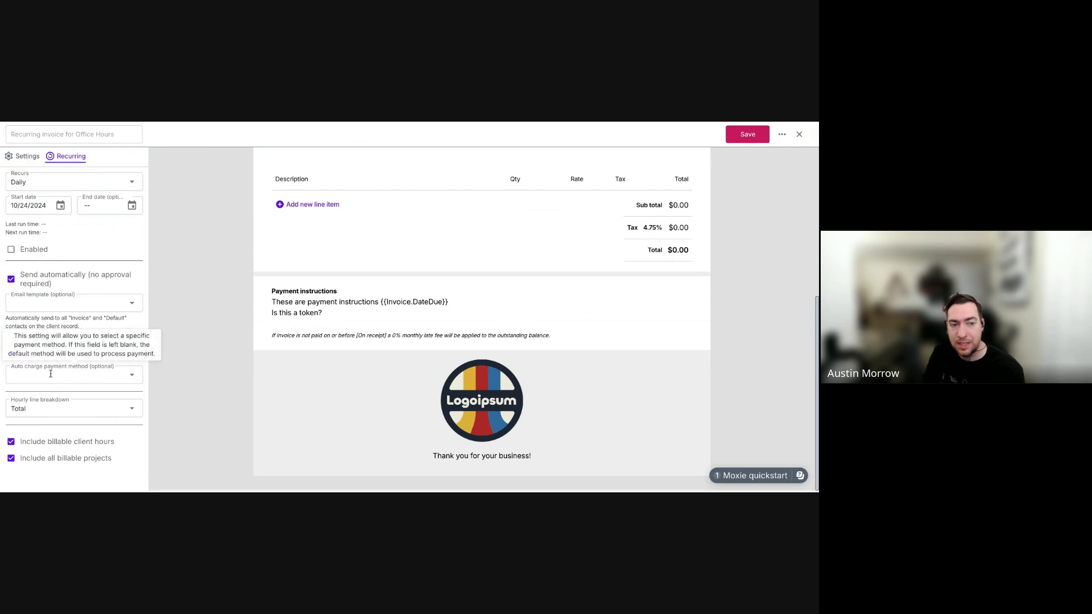
mouse_move(126, 377)
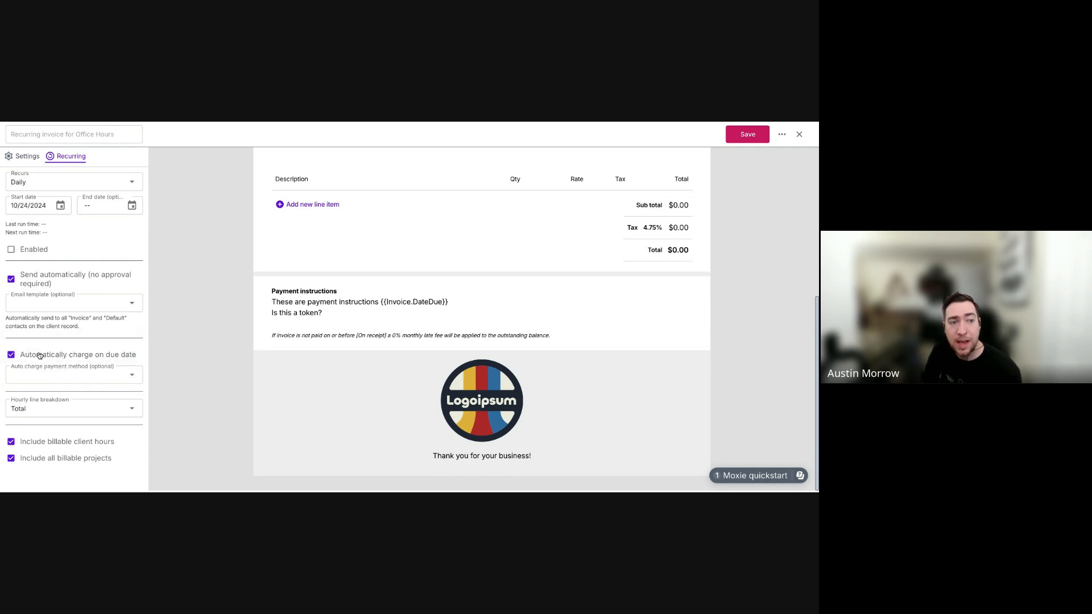
Look through the invoice's due-after-send options, keeping On Receipt.
left_click(28, 156)
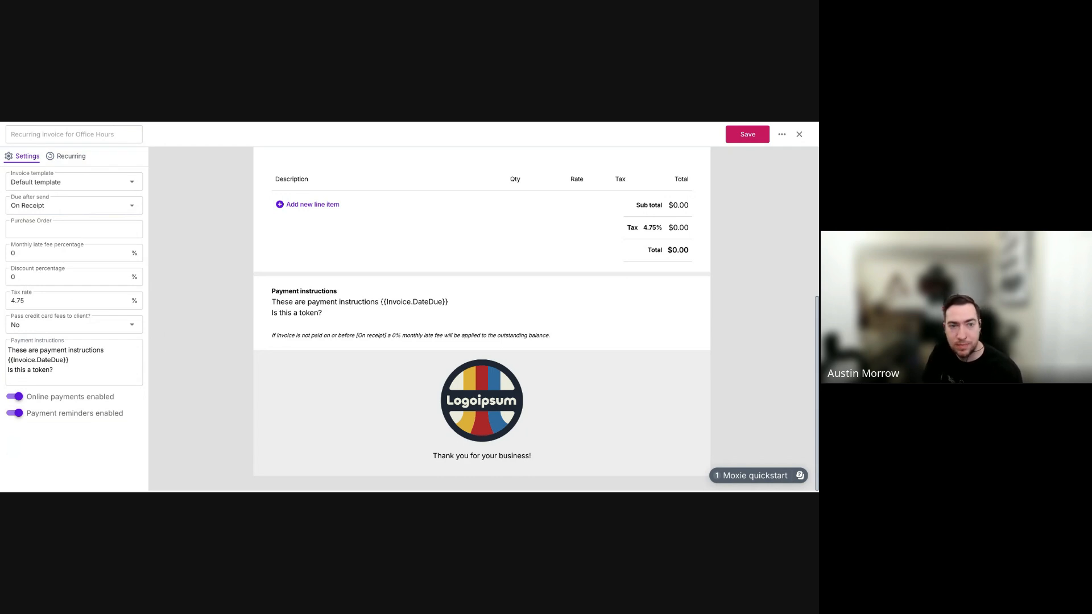
left_click(83, 208)
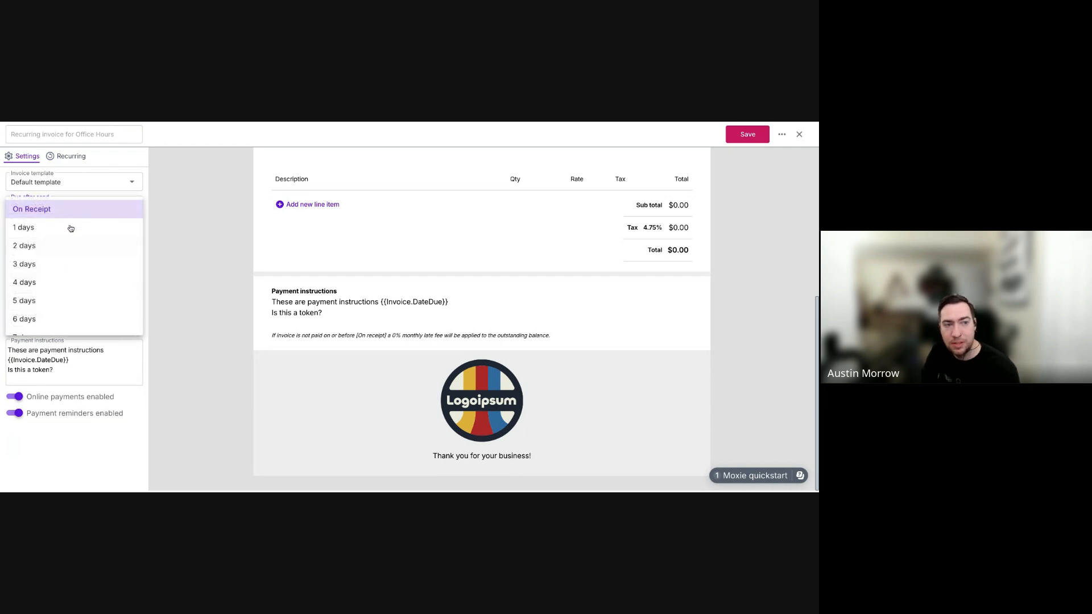
scroll(65, 244, "down", 2)
scroll(61, 236, "up", 2)
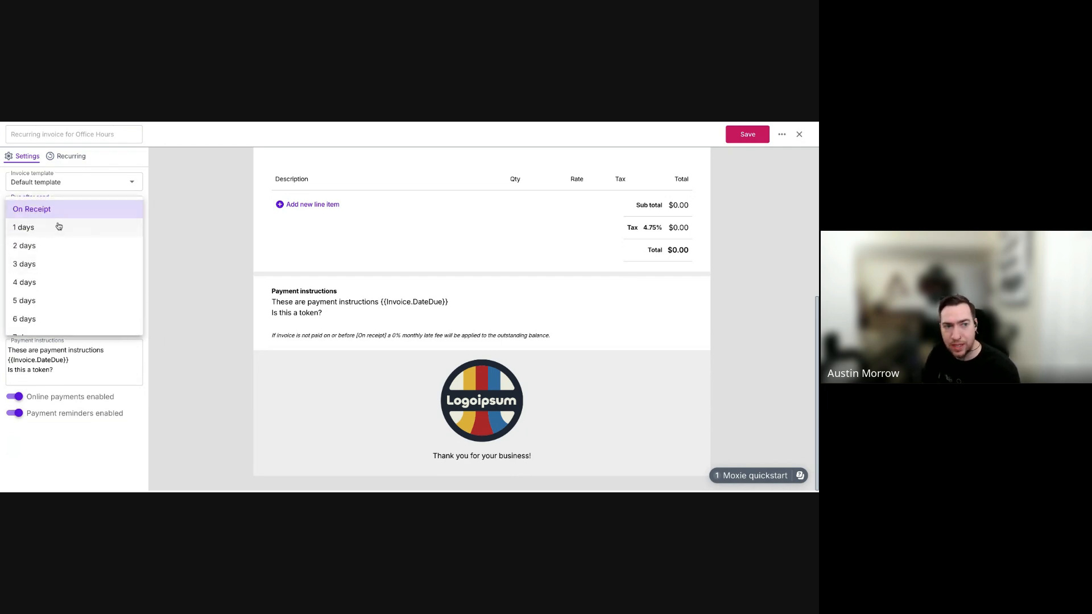
left_click(64, 207)
Turn off both automatic charging on the due date and automatic sending for the recurring invoice.
left_click(69, 157)
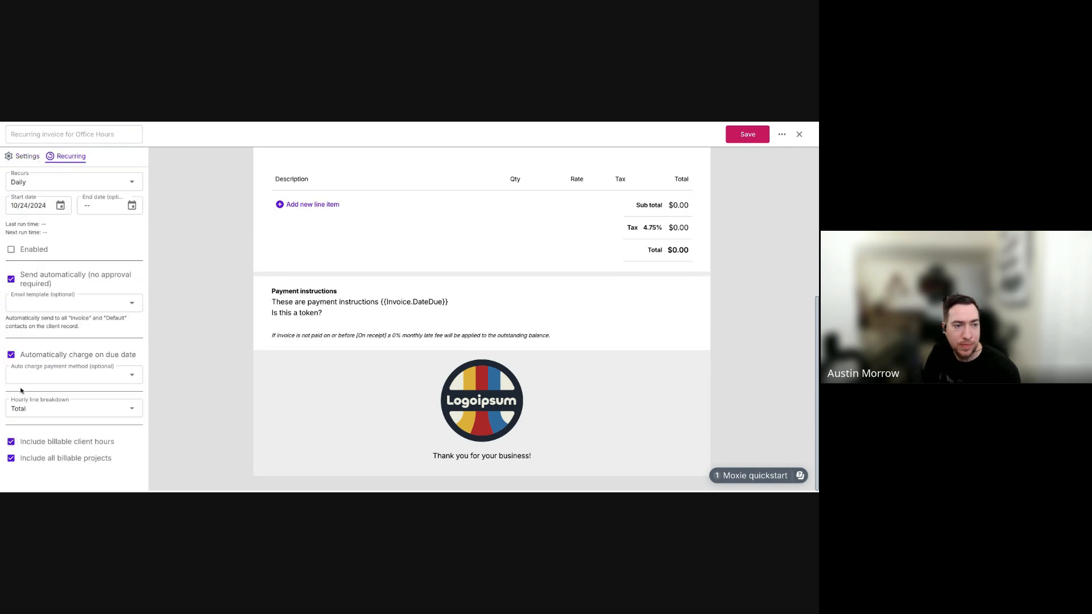
left_click(11, 353)
left_click(11, 279)
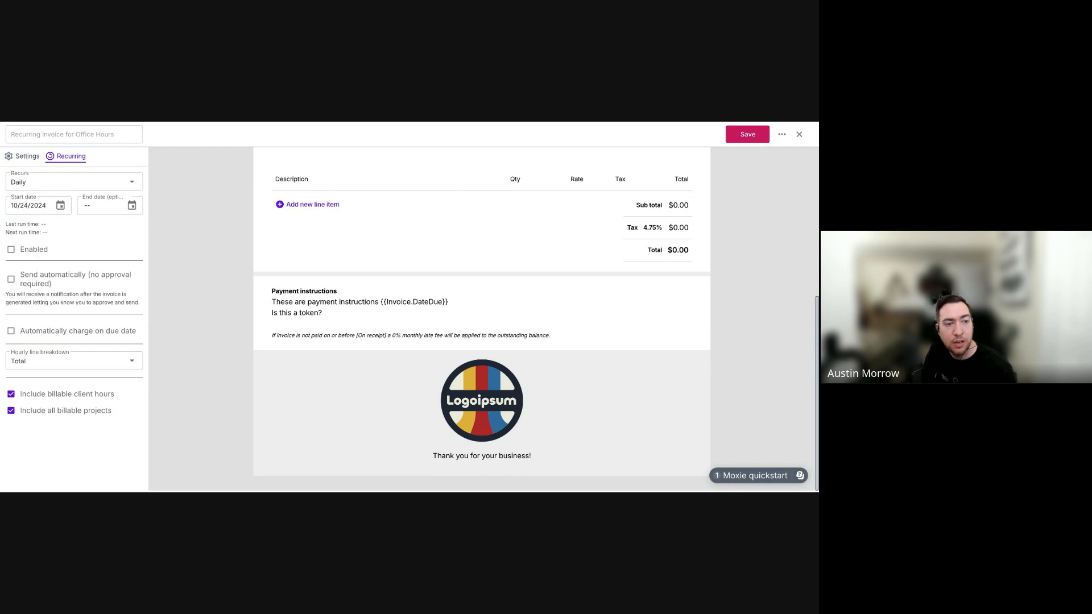
Exclude billable client hours and all billable projects from the recurring invoice, including only the Recurring project.
left_click(10, 393)
left_click(11, 410)
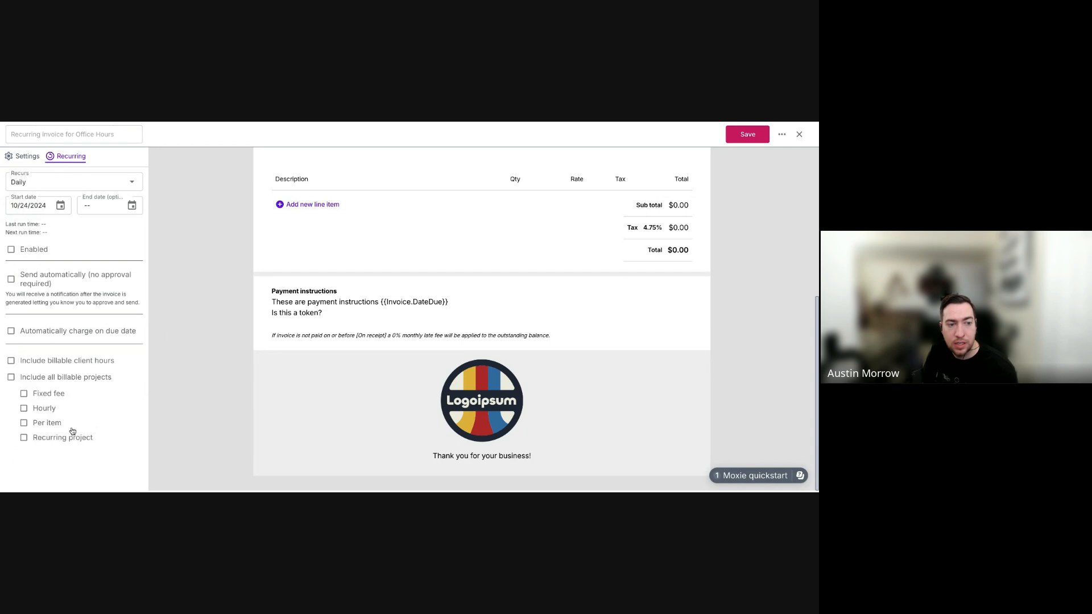
left_click(9, 377)
left_click(10, 410)
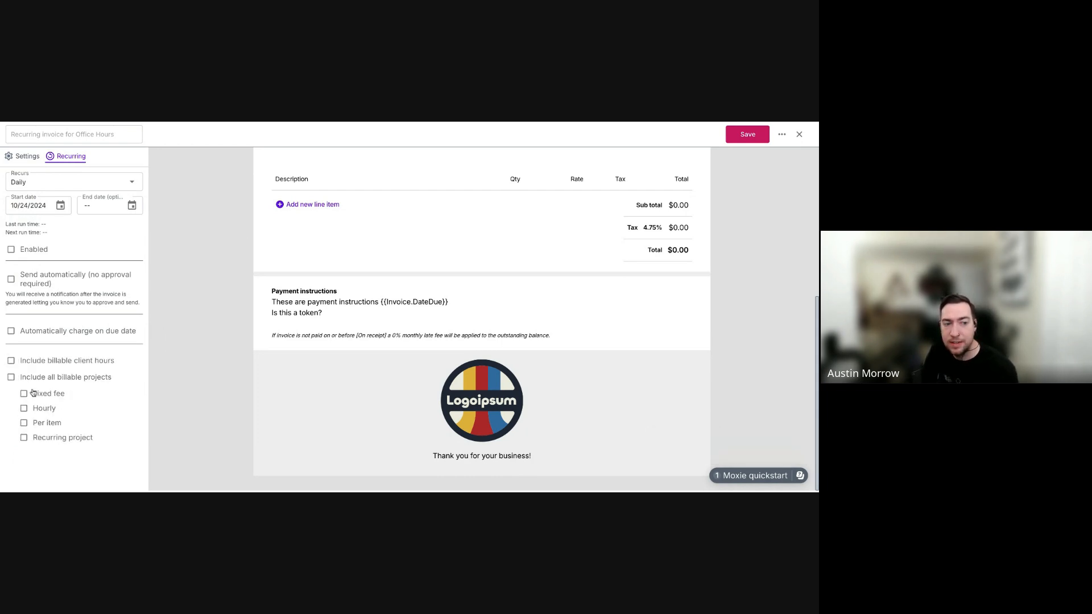
left_click(24, 438)
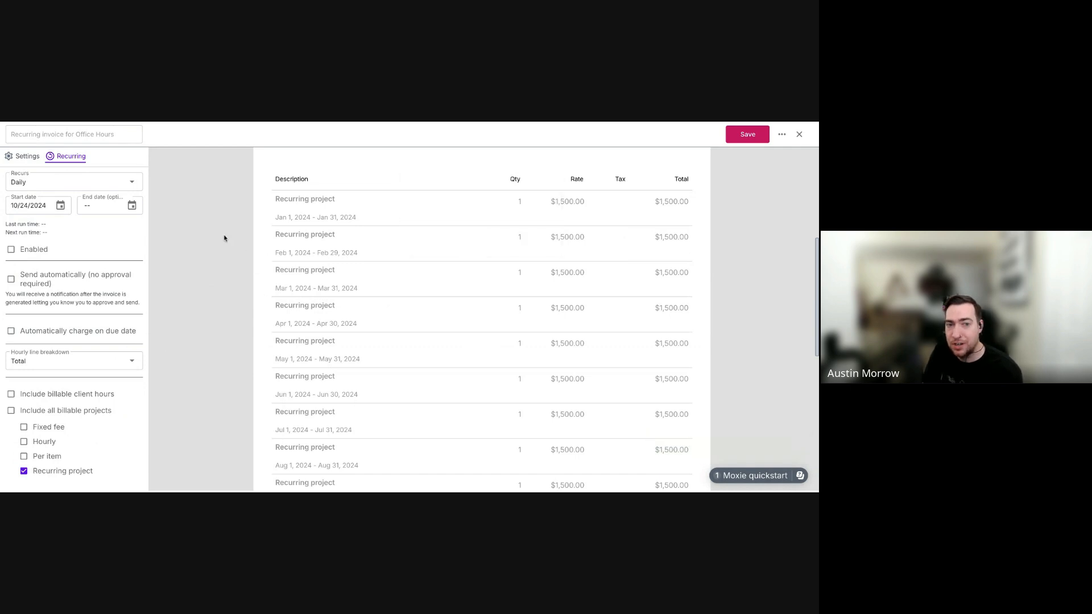
Examine the automatically added recurring project line items, their explanation and the totals on the recurring invoice.
mouse_move(333, 206)
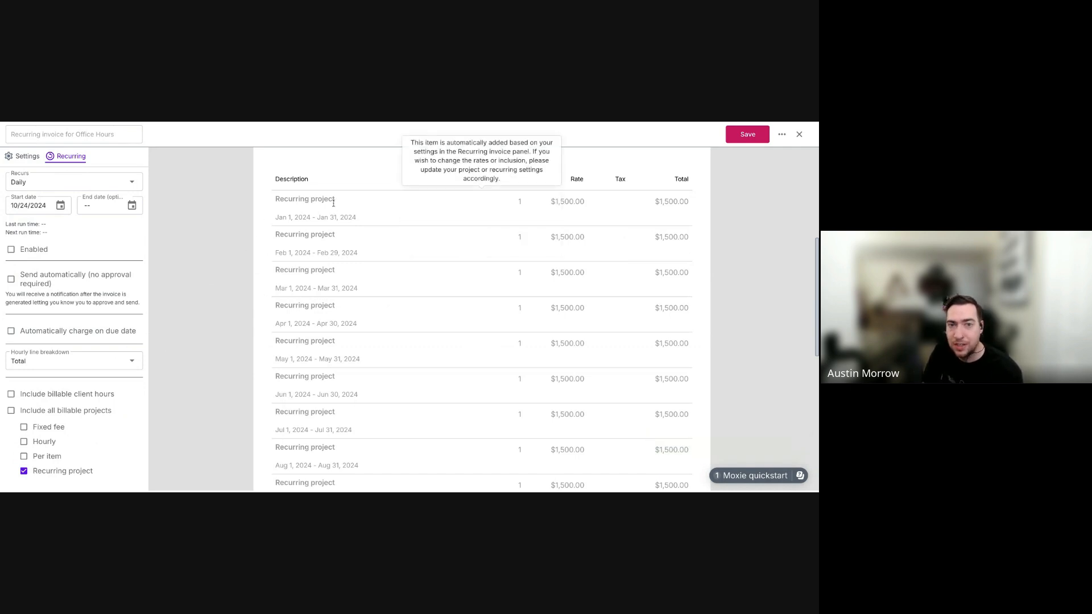
scroll(360, 369, "down", 6)
scroll(363, 357, "up", 4)
scroll(364, 357, "up", 3)
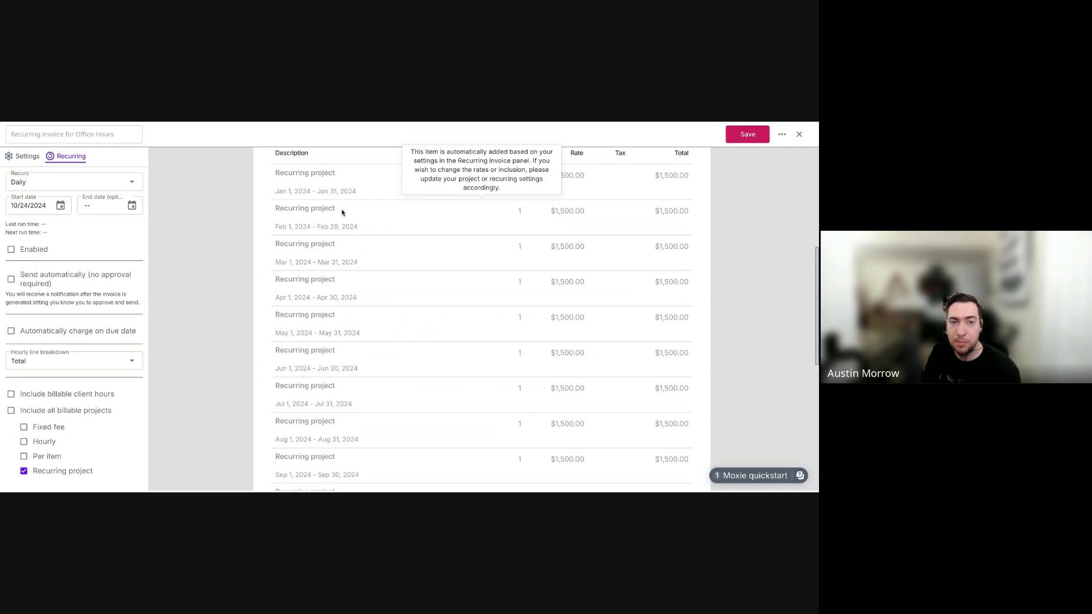
scroll(371, 217, "down", 1)
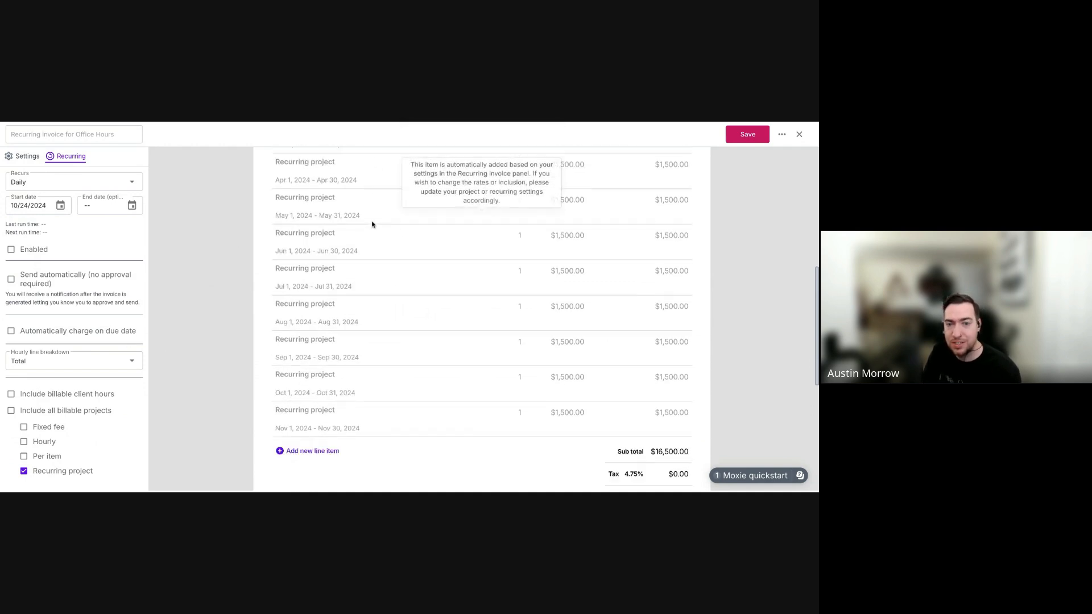
scroll(372, 224, "down", 5)
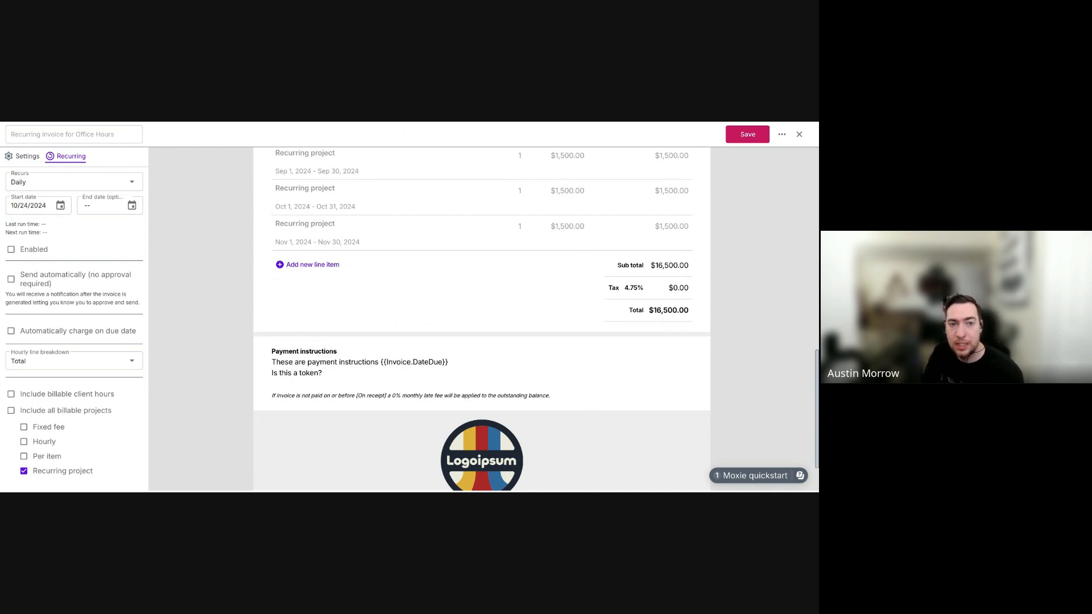
scroll(482, 318, "up", 2)
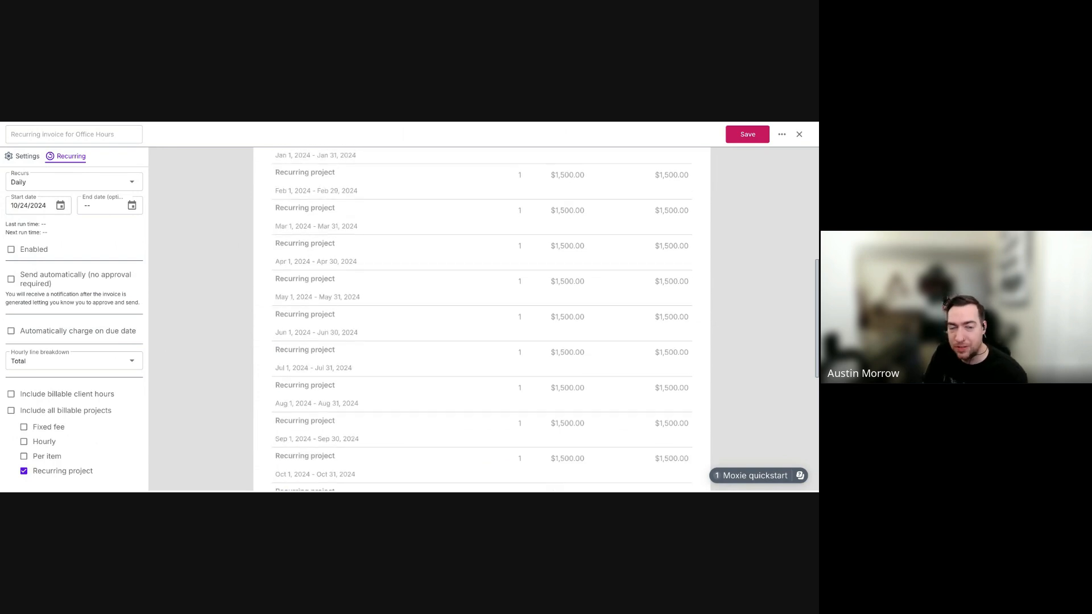
scroll(482, 319, "up", 2)
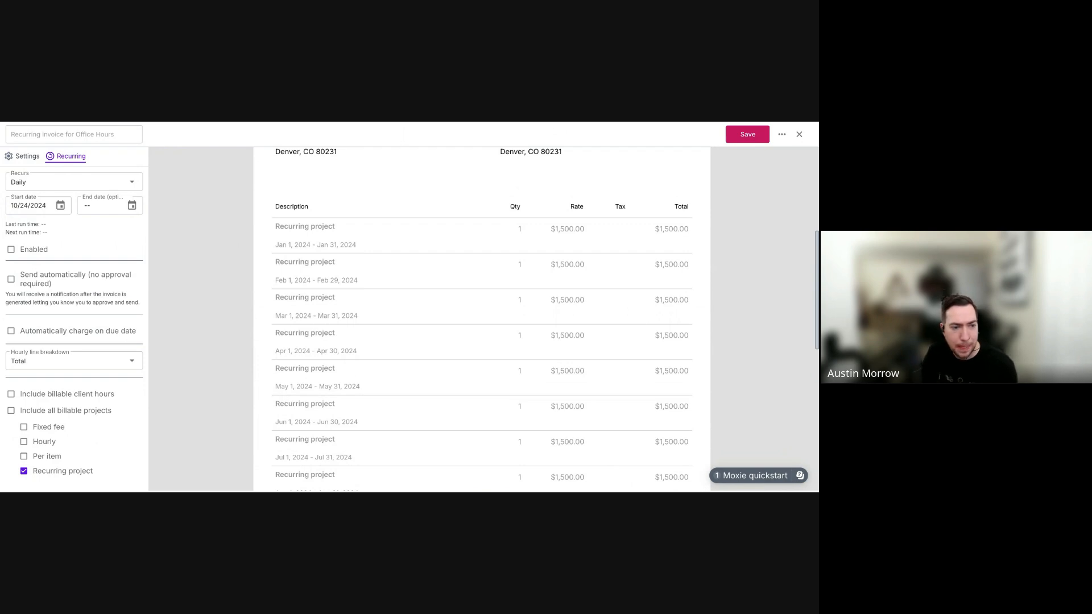
Deselect the Recurring project and include all billable projects and billable client hours again.
left_click(24, 471)
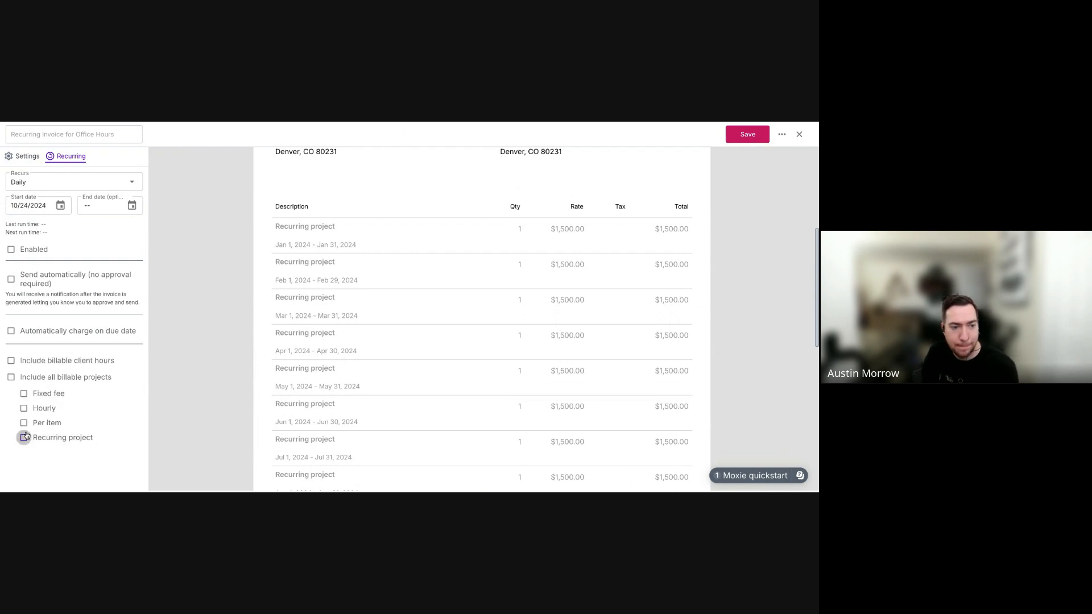
left_click(10, 377)
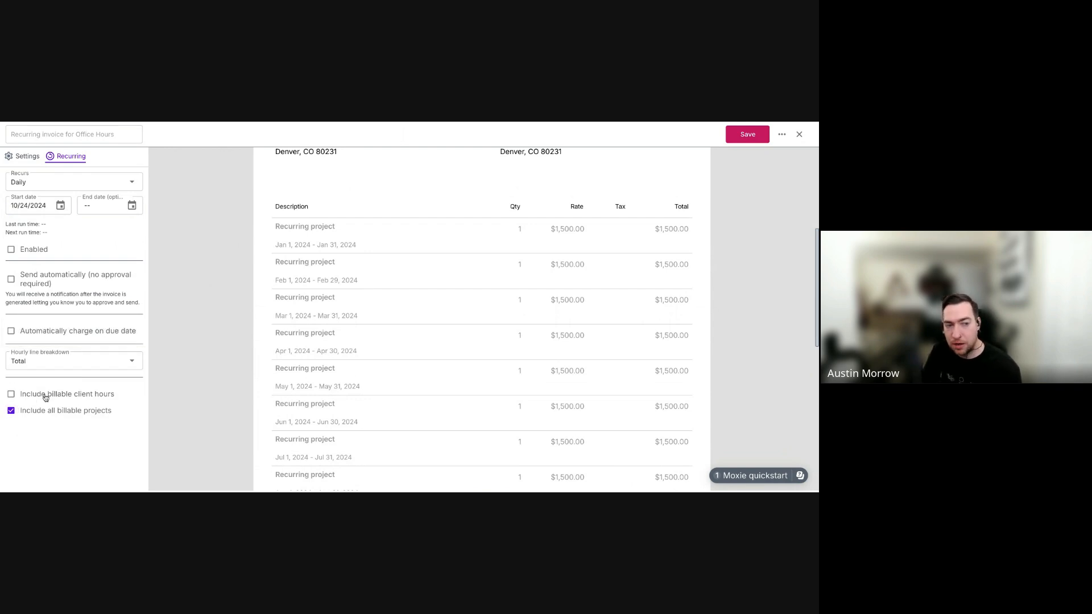
left_click(36, 394)
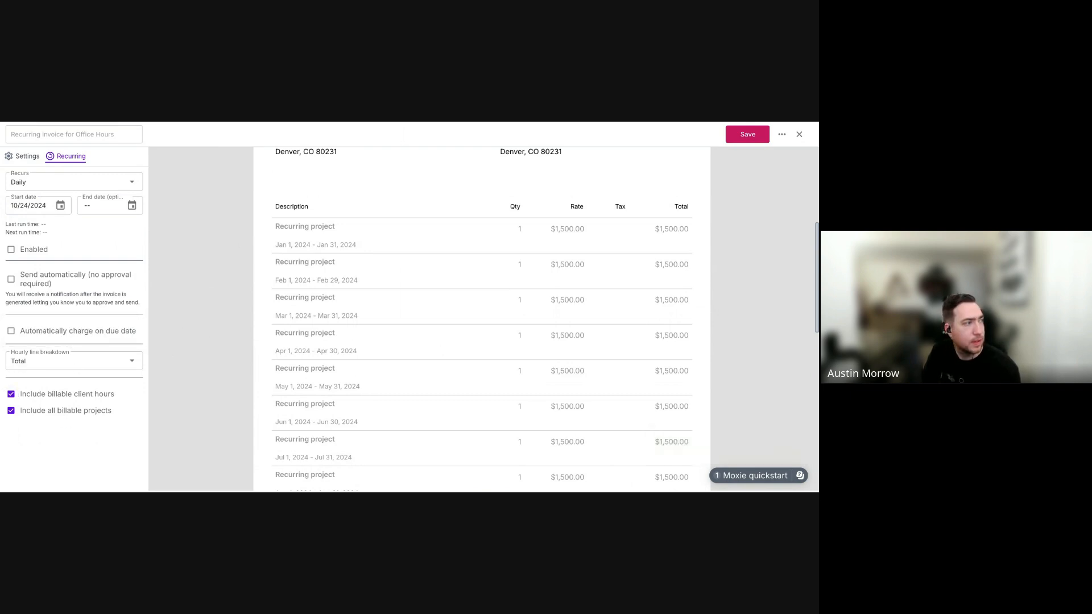
Check the recurring invoice's general settings, and close it to return to the invoice list.
left_click(28, 155)
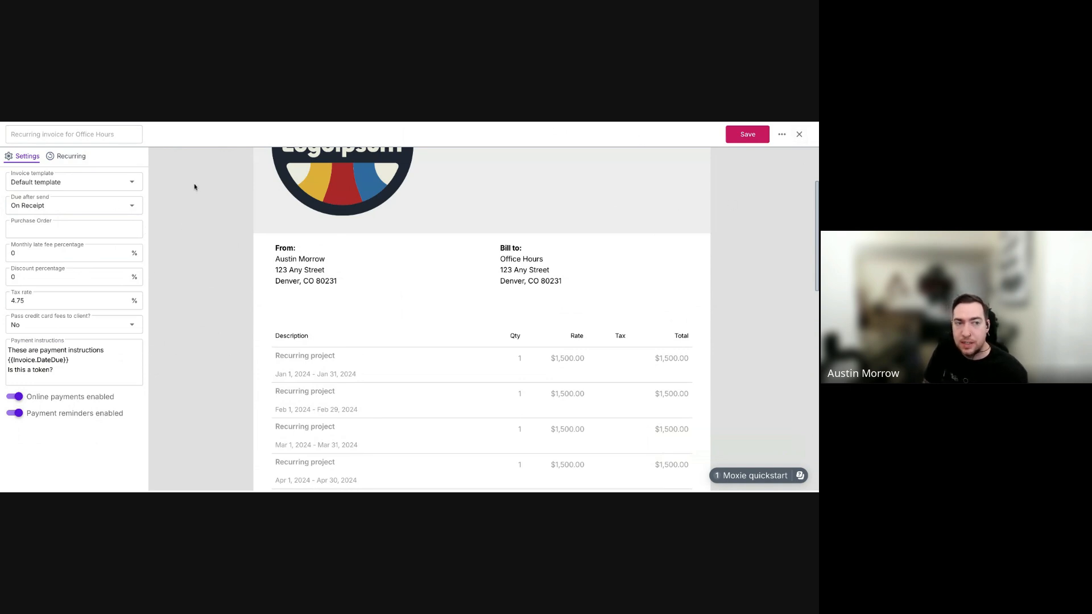
left_click(62, 157)
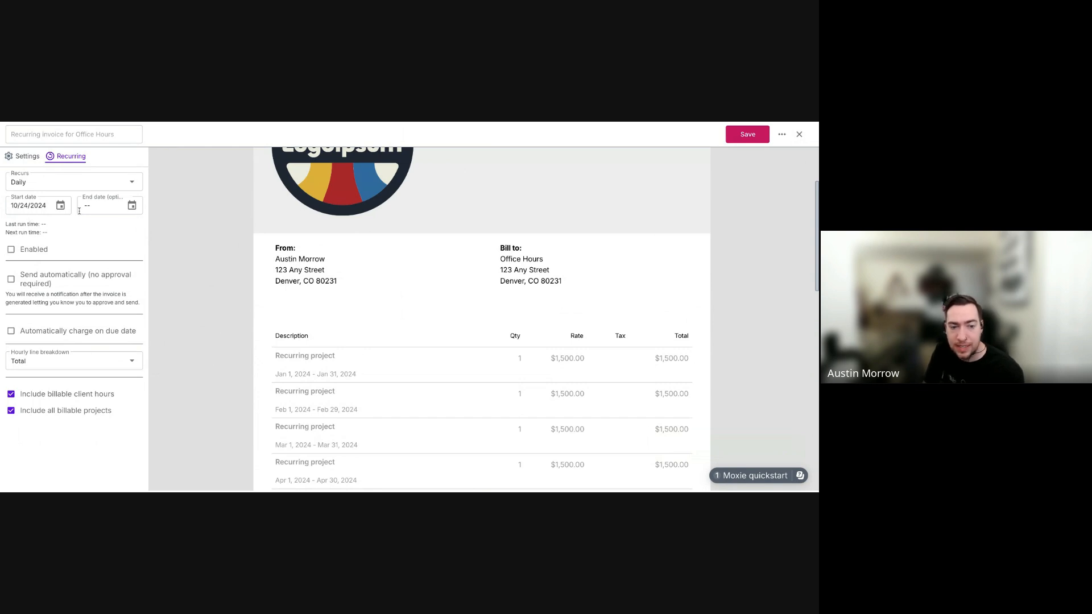
left_click(799, 135)
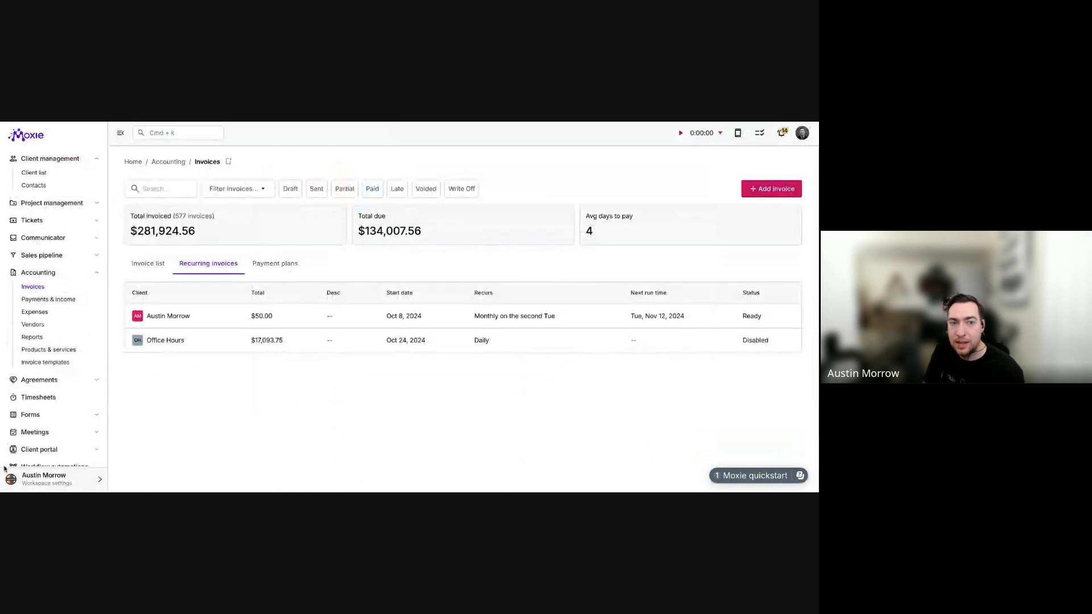
left_click(146, 267)
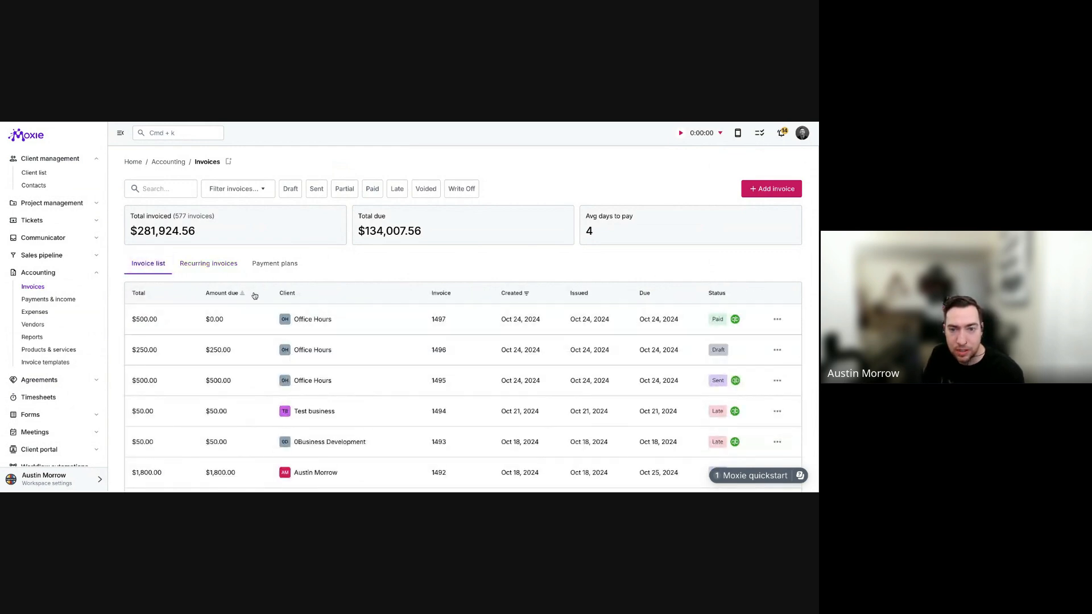
Create a payment plan for the Office Hours client.
left_click(271, 265)
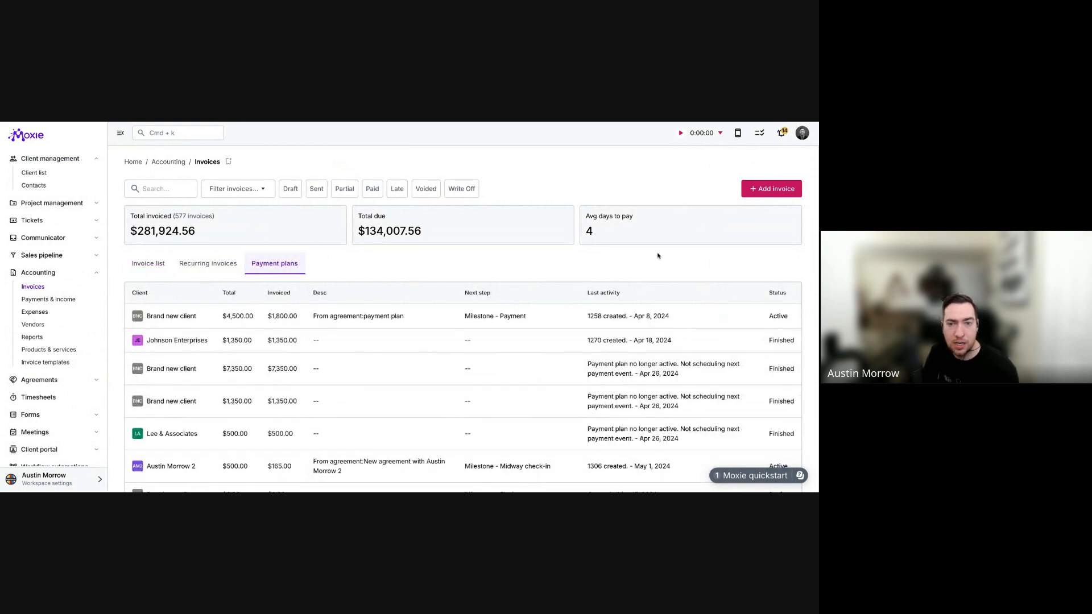
left_click(772, 188)
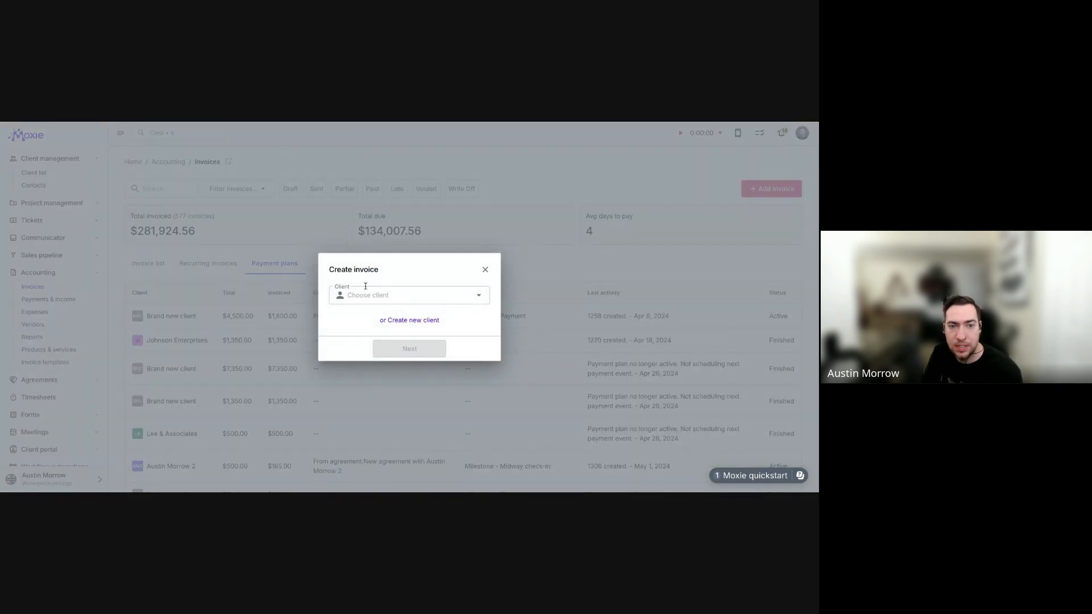
left_click(367, 294)
type("of")
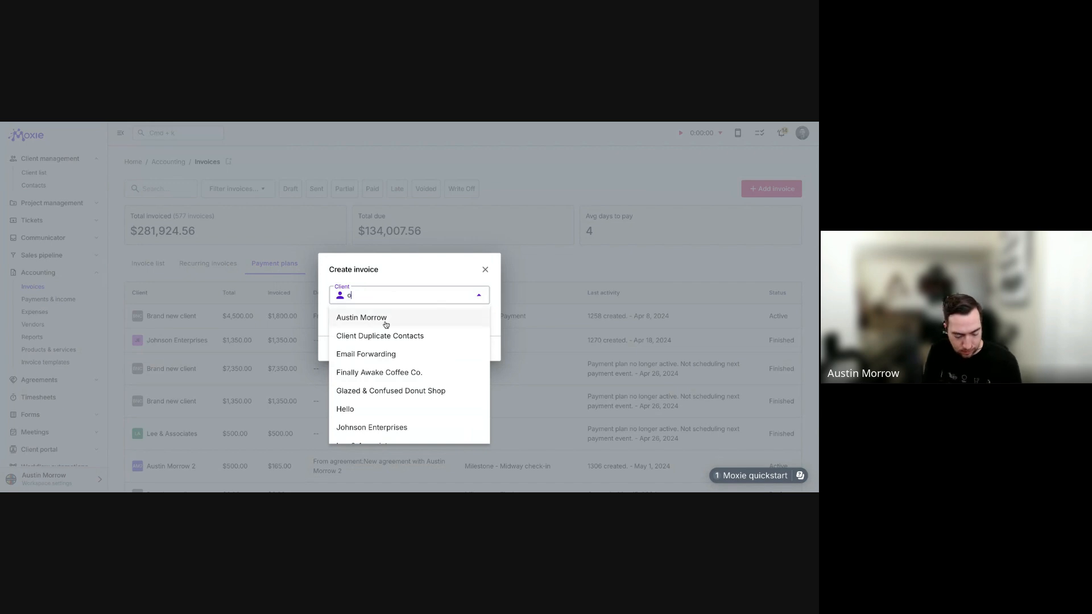
left_click(384, 334)
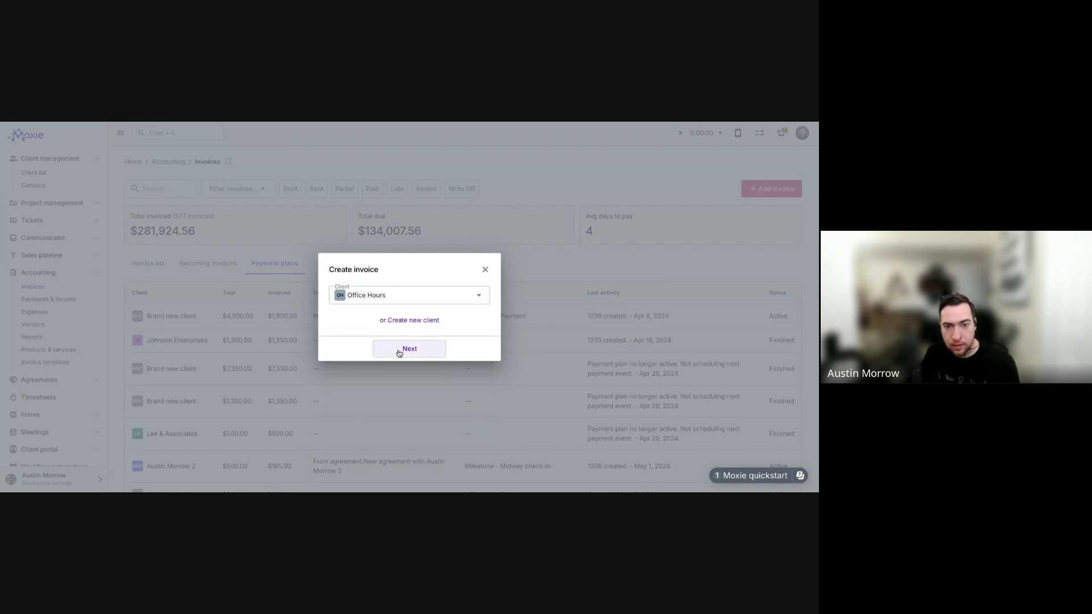
left_click(405, 349)
left_click(401, 341)
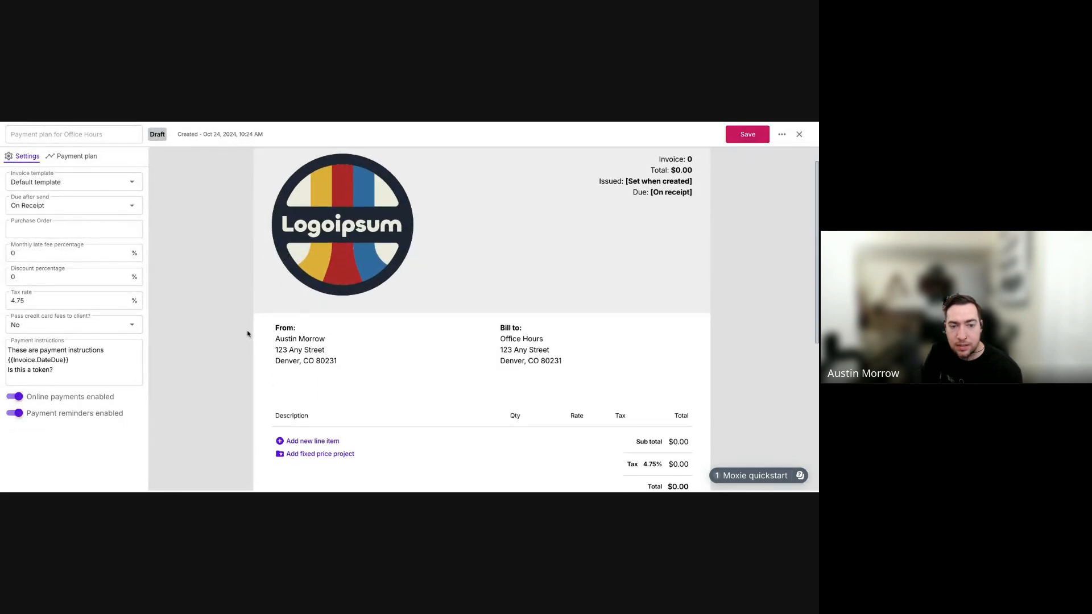
Check which fixed price projects can be added to the payment plan, and close it without adding one.
scroll(246, 334, "down", 3)
scroll(314, 378, "up", 1)
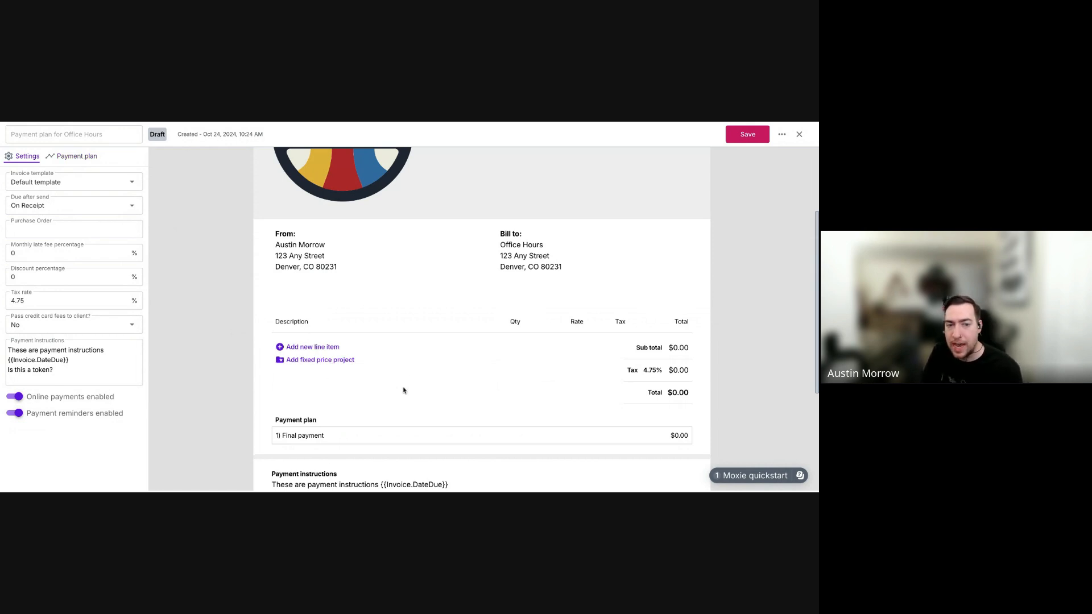
left_click(330, 360)
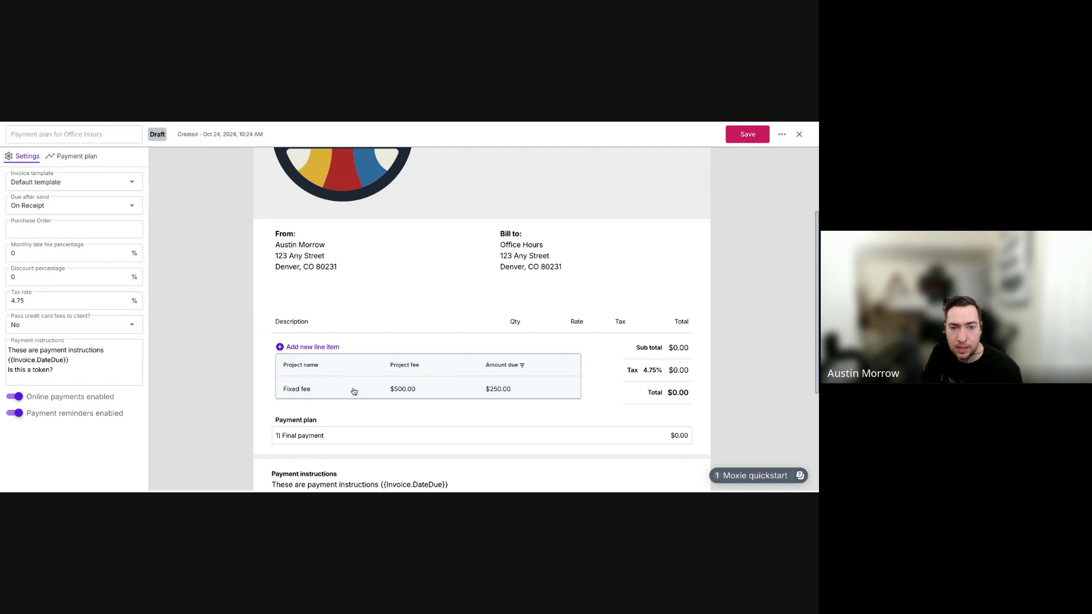
left_click(159, 367)
left_click(799, 133)
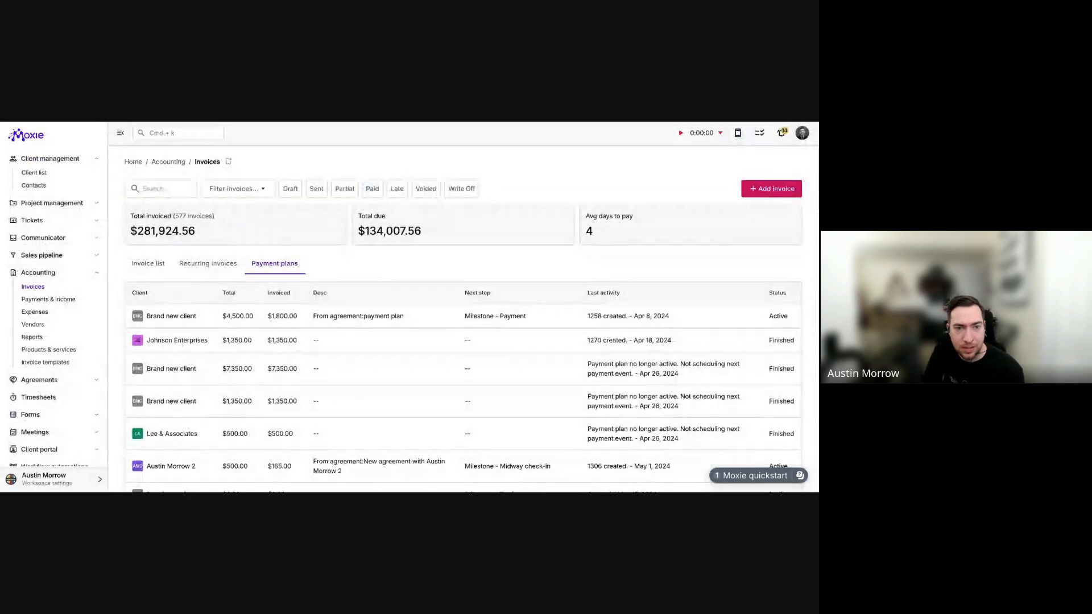
Delete the $250.00 draft invoice for Office Hours and return to the payment plans.
left_click(148, 263)
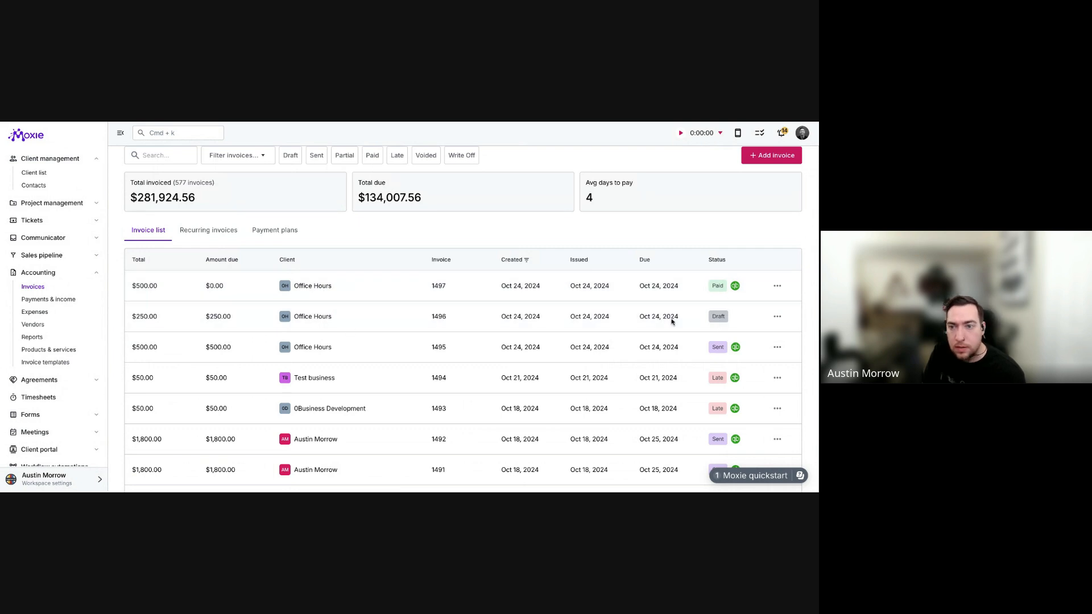
left_click(777, 317)
left_click(776, 422)
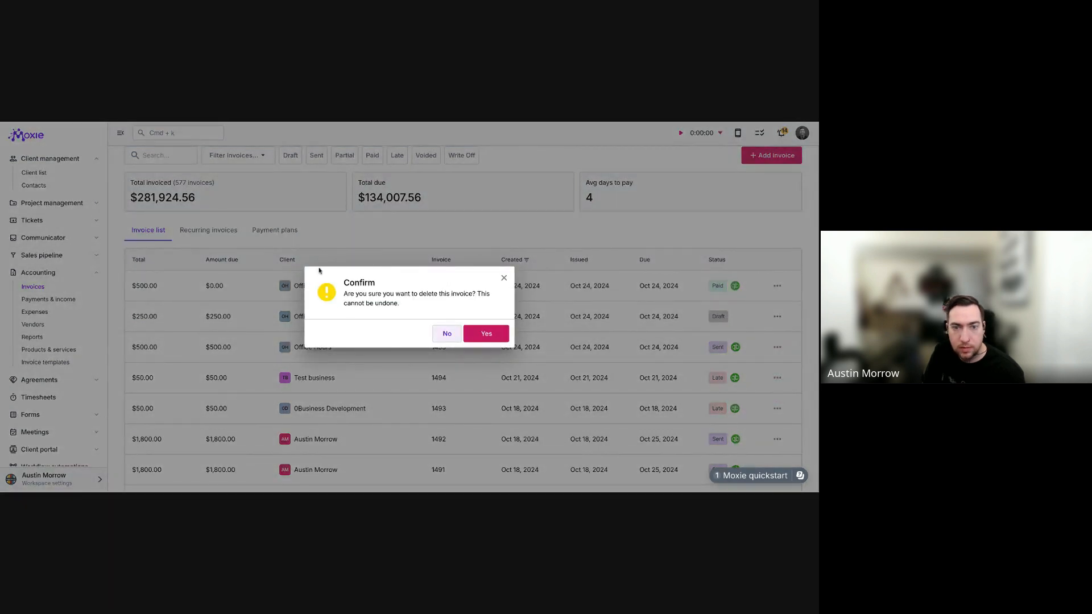
key("Return")
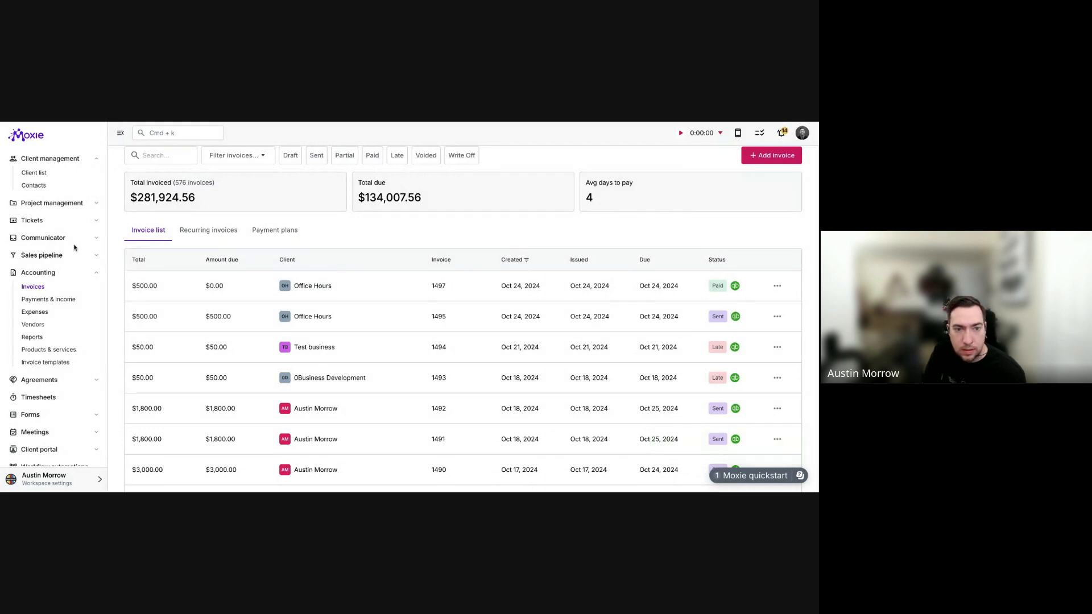
left_click(287, 231)
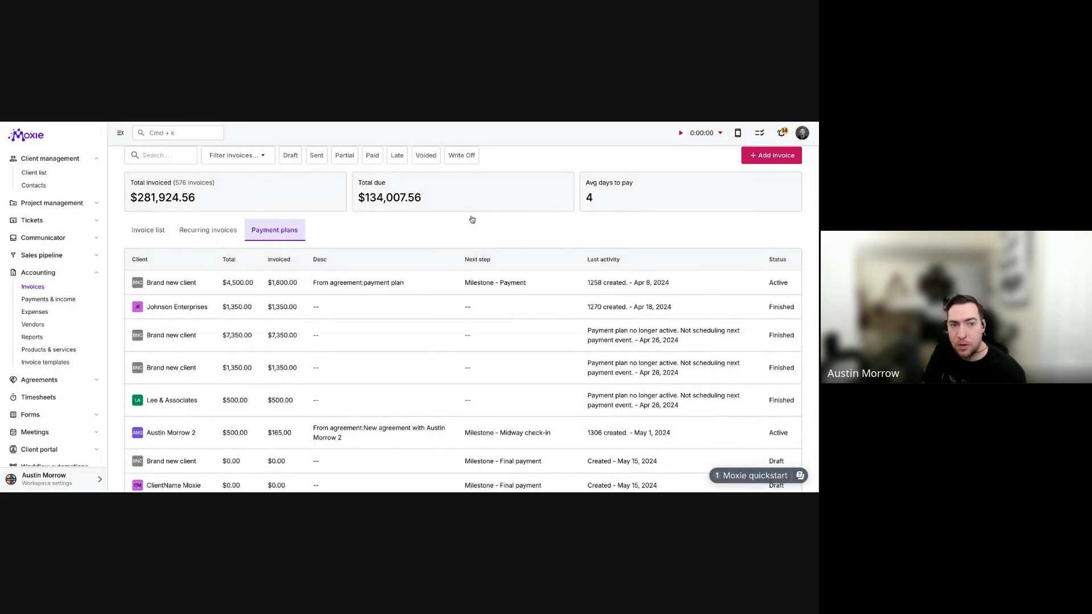
left_click(775, 156)
left_click(404, 300)
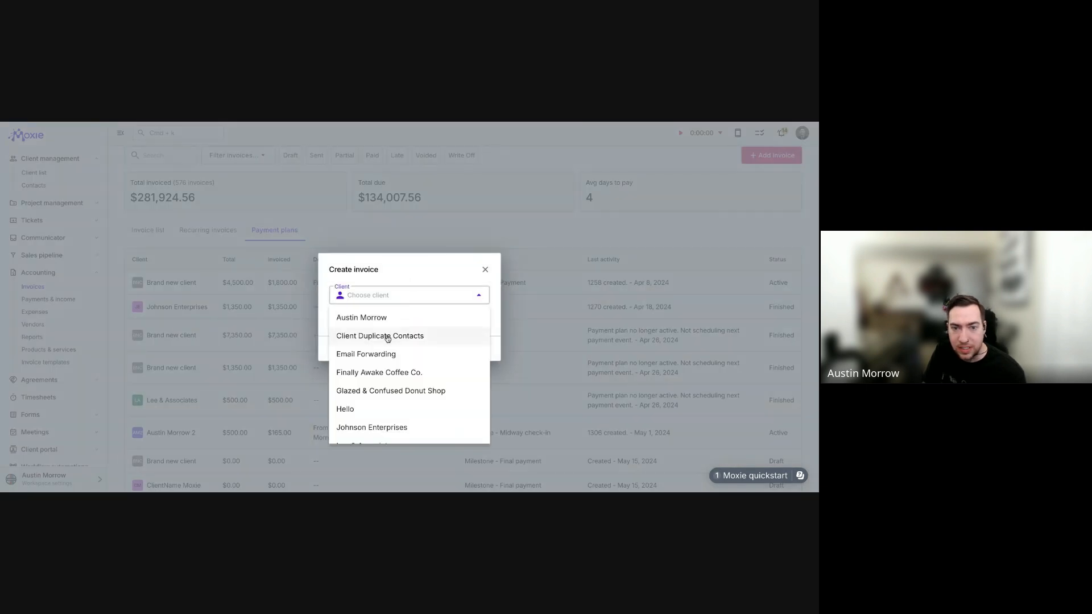
type("off")
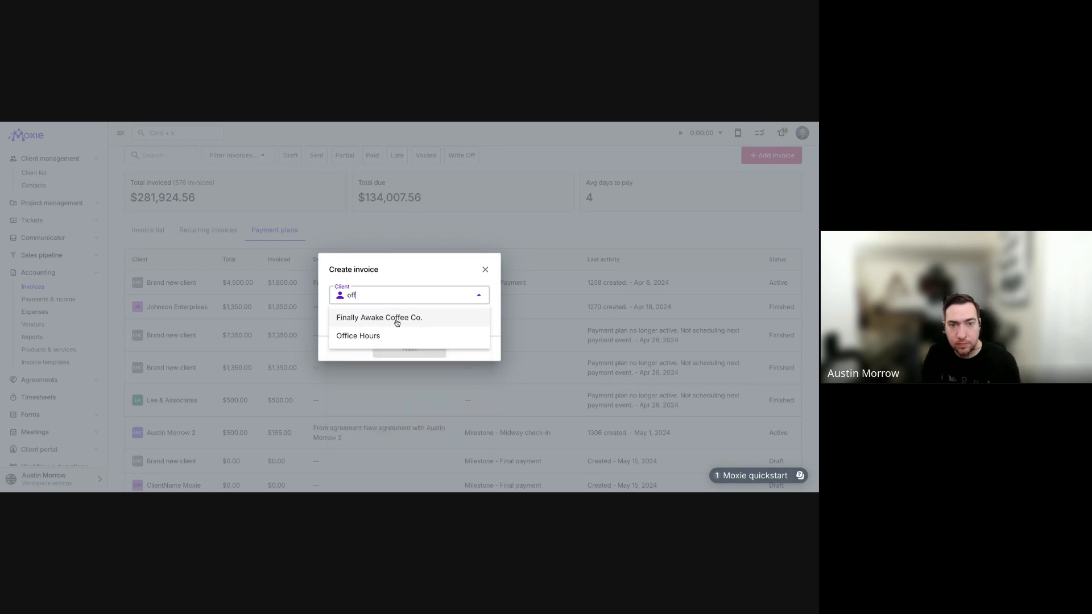
left_click(486, 269)
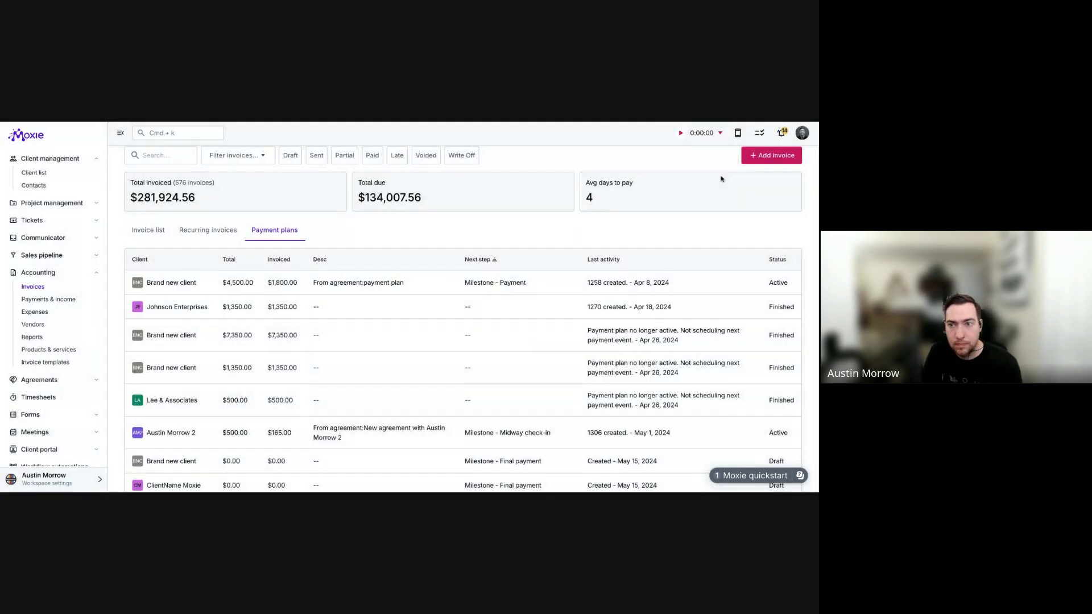
Start a new payment plan with Office Hours as the client.
left_click(772, 155)
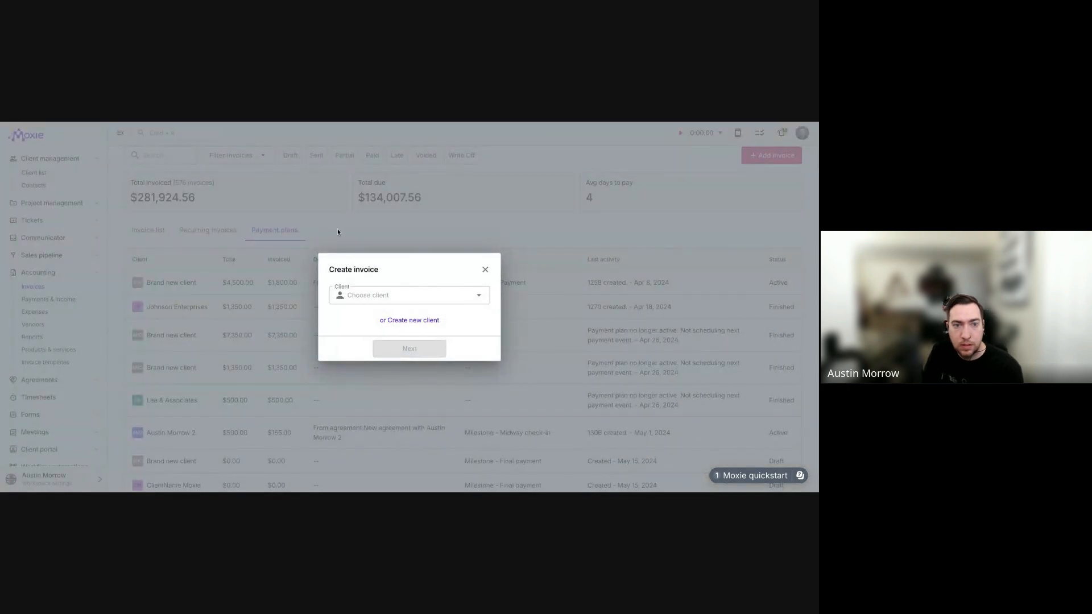
left_click(397, 299)
type("offi")
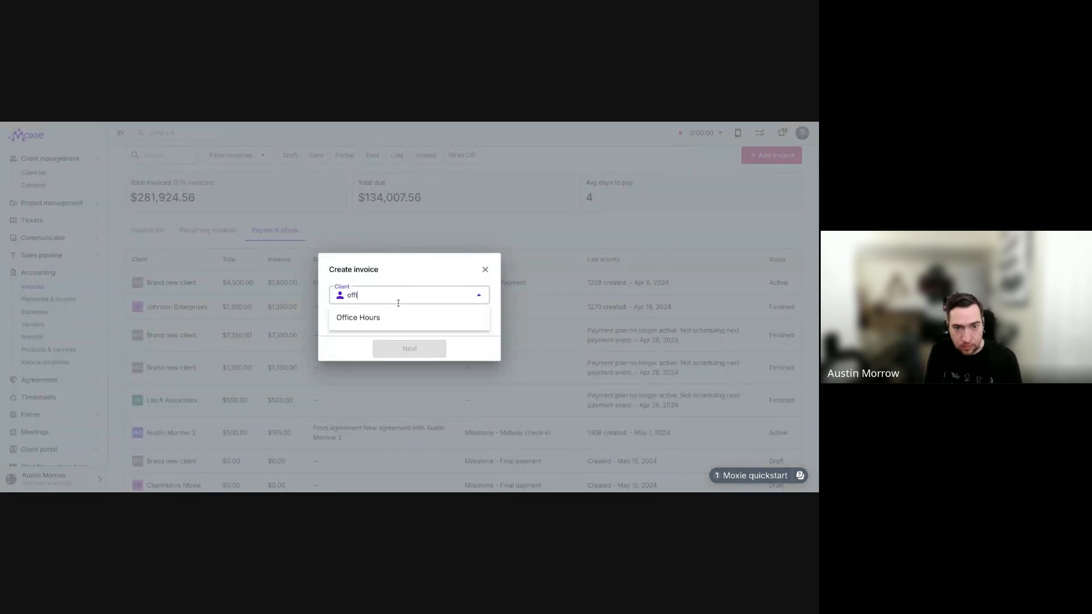
left_click(385, 317)
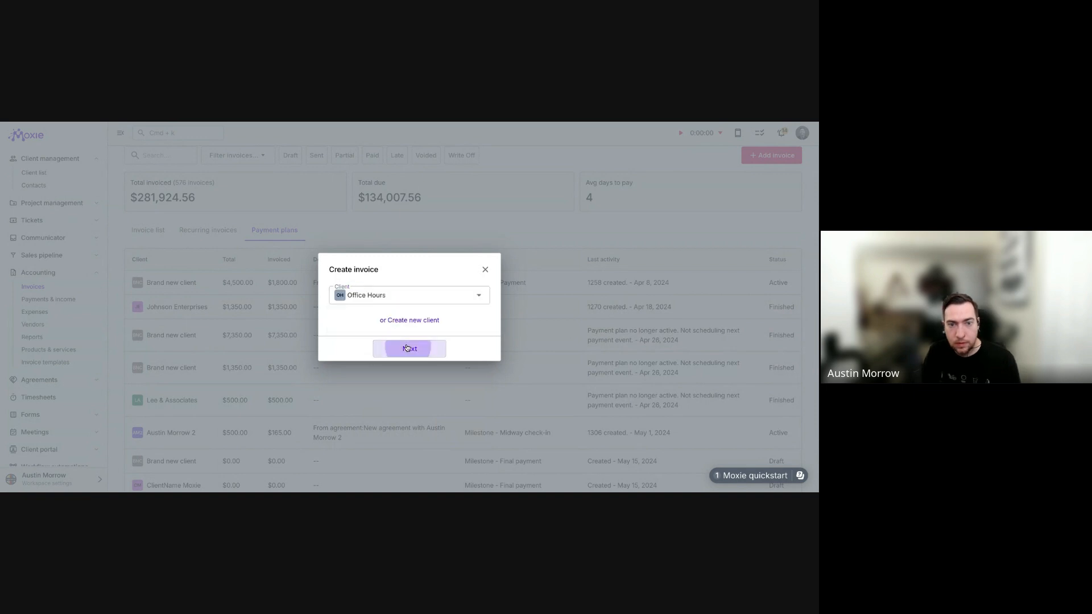
left_click(410, 348)
left_click(408, 348)
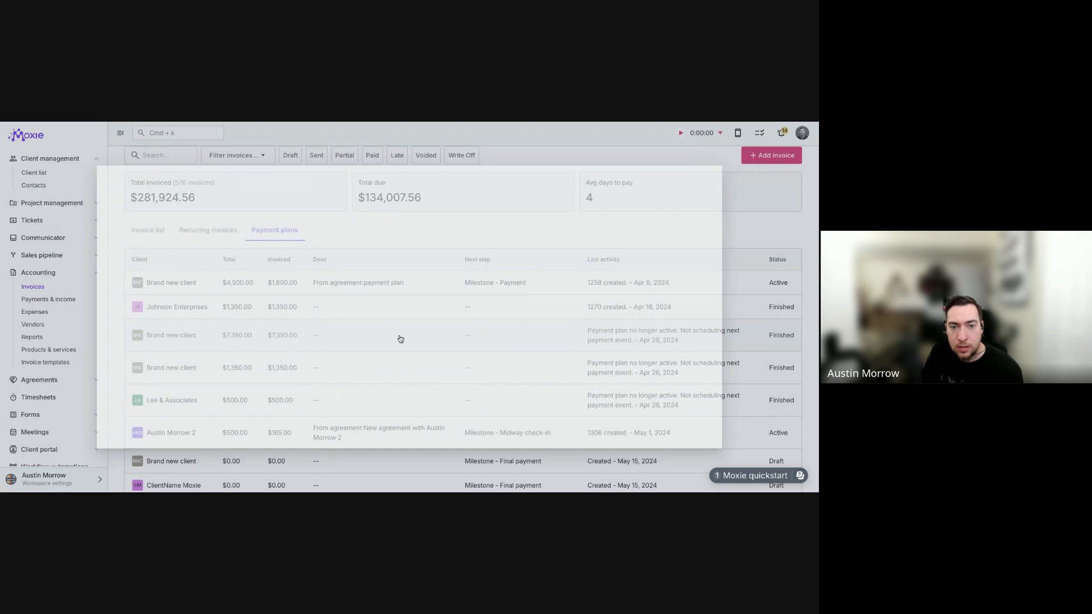
Add the Fixed fee fixed price project to the Office Hours payment plan.
scroll(348, 439, "down", 1)
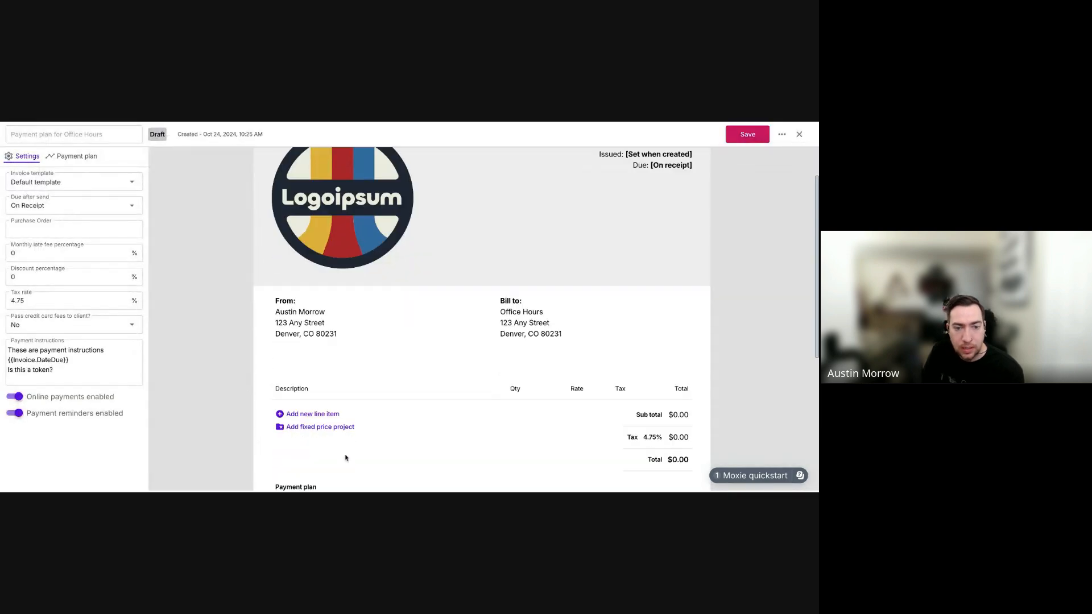
left_click(315, 428)
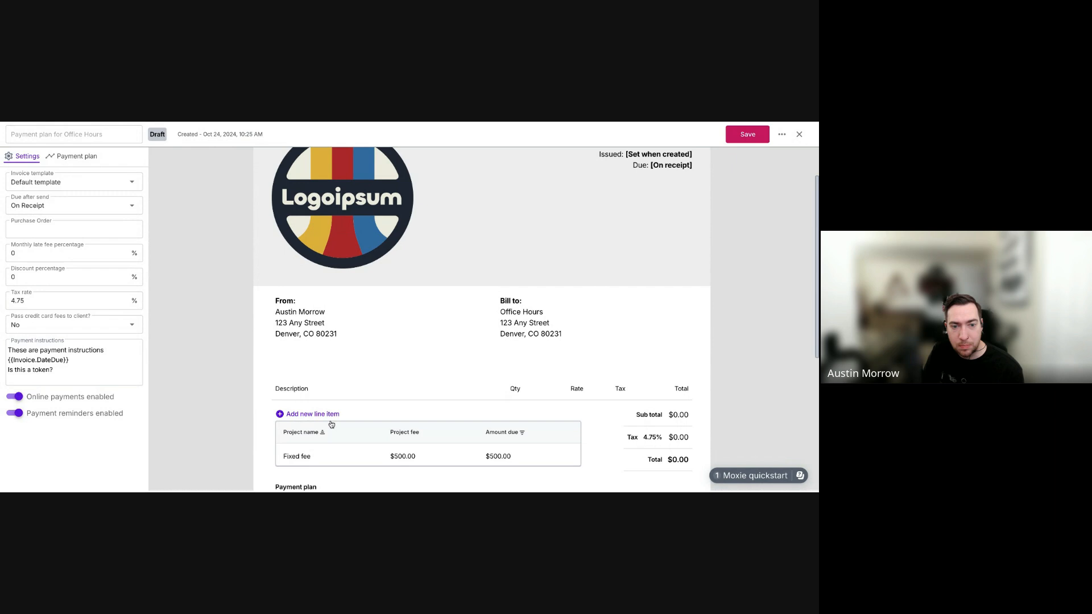
left_click(419, 457)
scroll(432, 414, "down", 2)
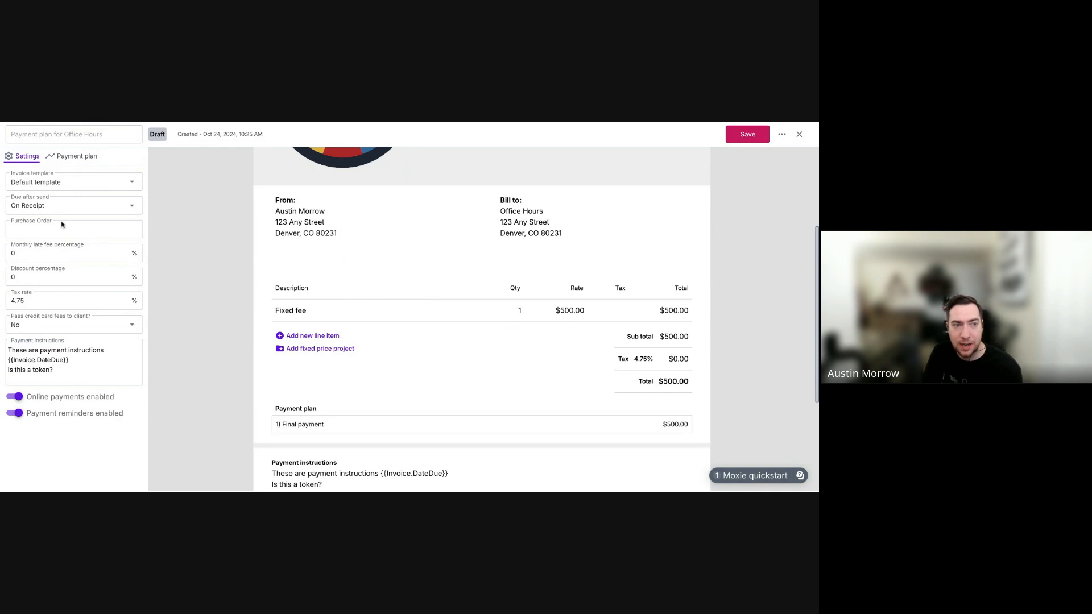
Add a milestone payment event to the plan and set its amount to 50 percent.
left_click(69, 158)
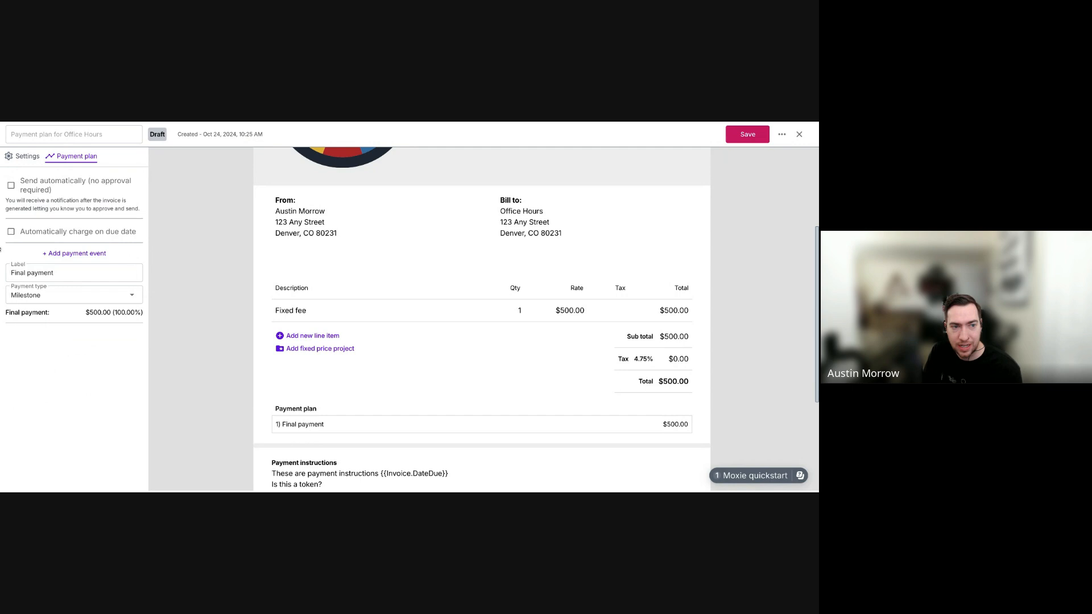
left_click(77, 254)
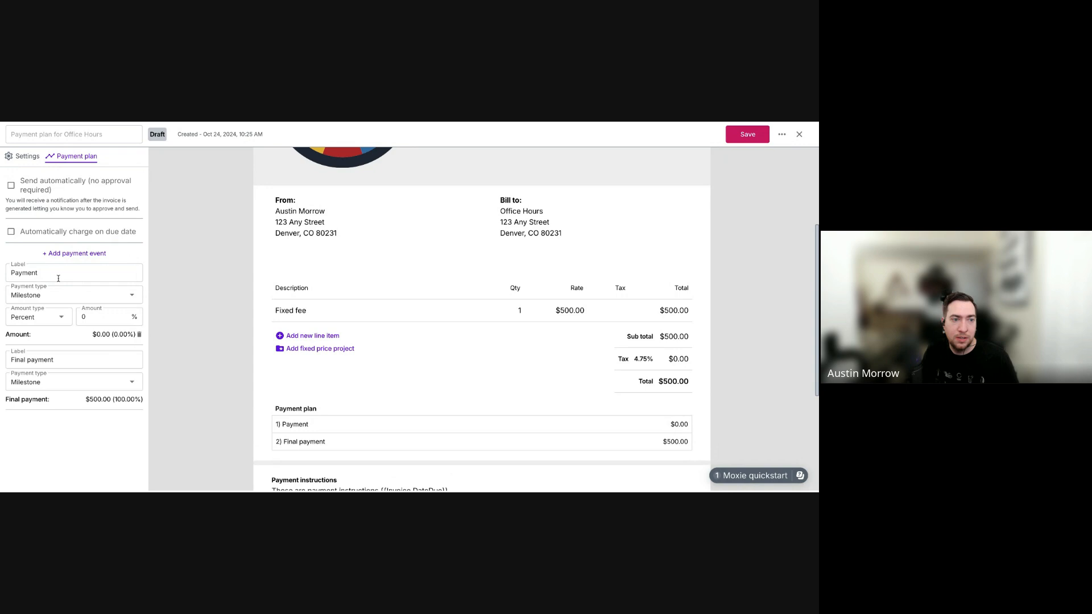
left_click(85, 295)
left_click(90, 299)
left_click(104, 317)
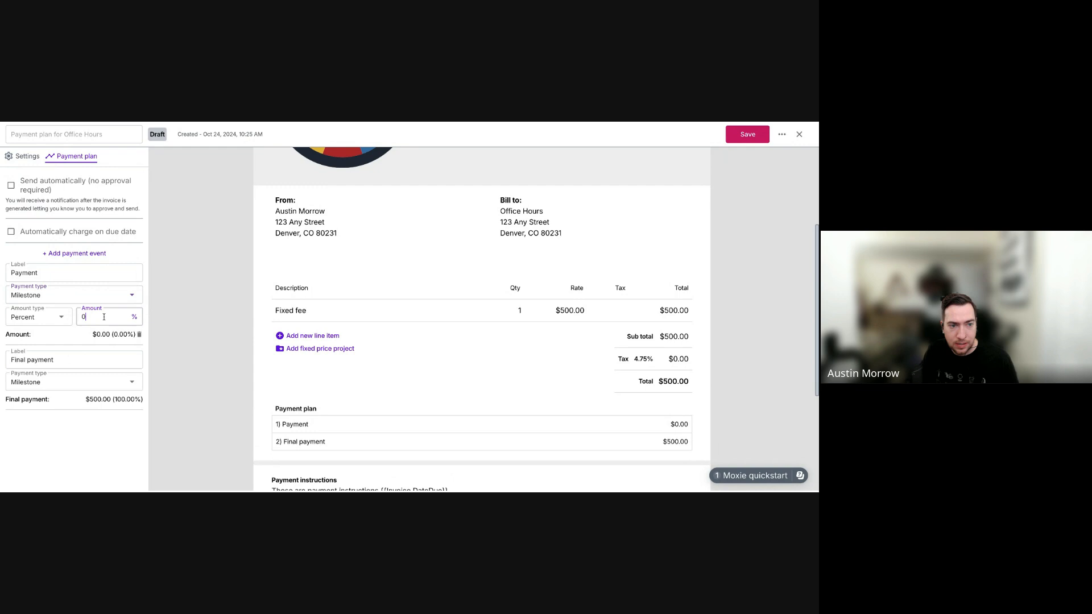
type("50")
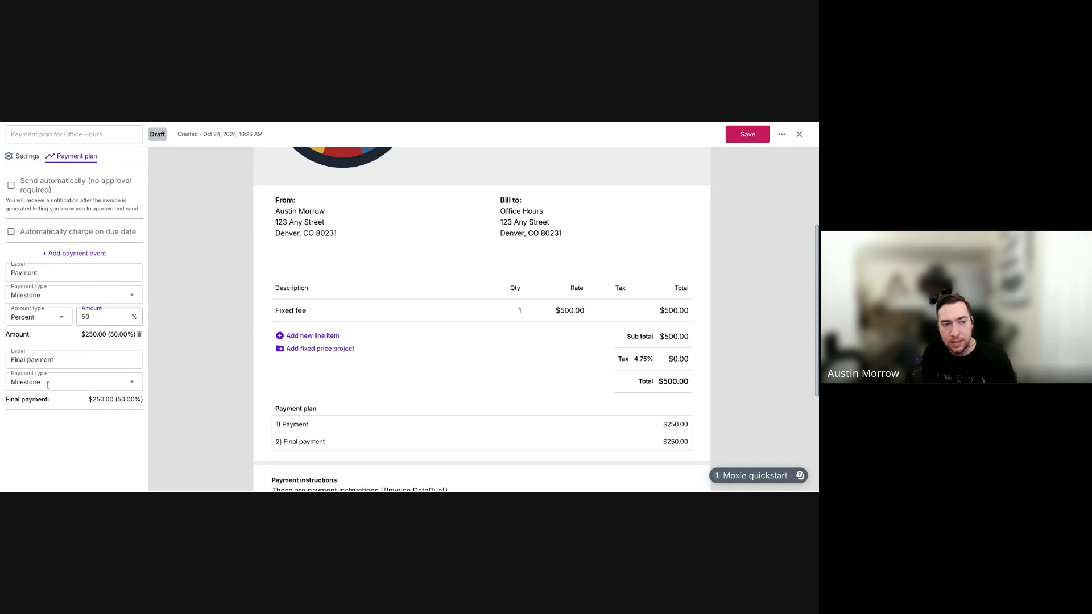
Try Date as the final payment's payment type, and set it back to Milestone.
left_click(91, 381)
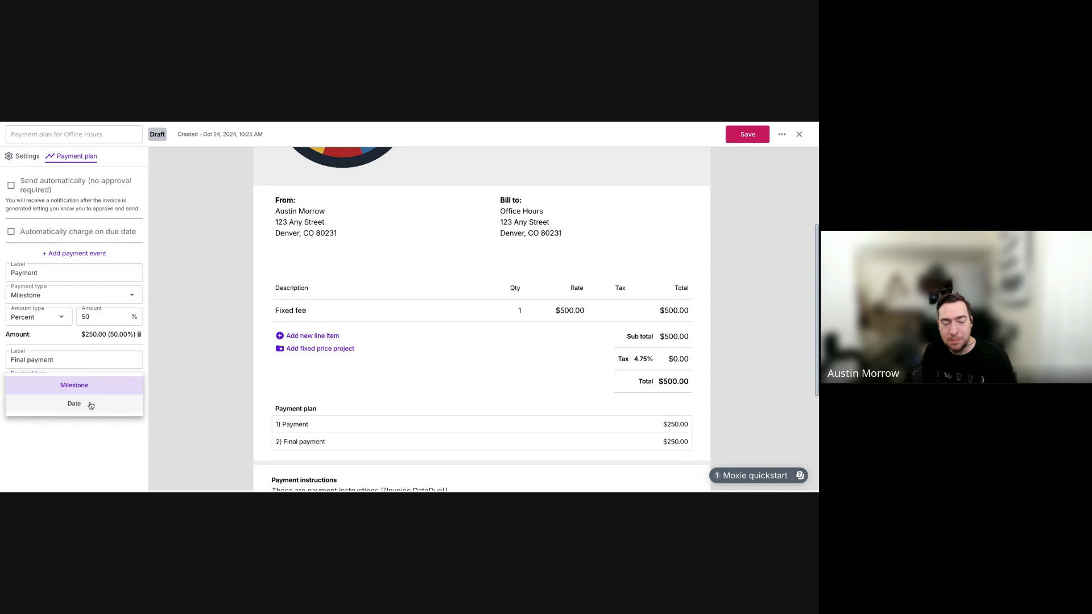
left_click(89, 404)
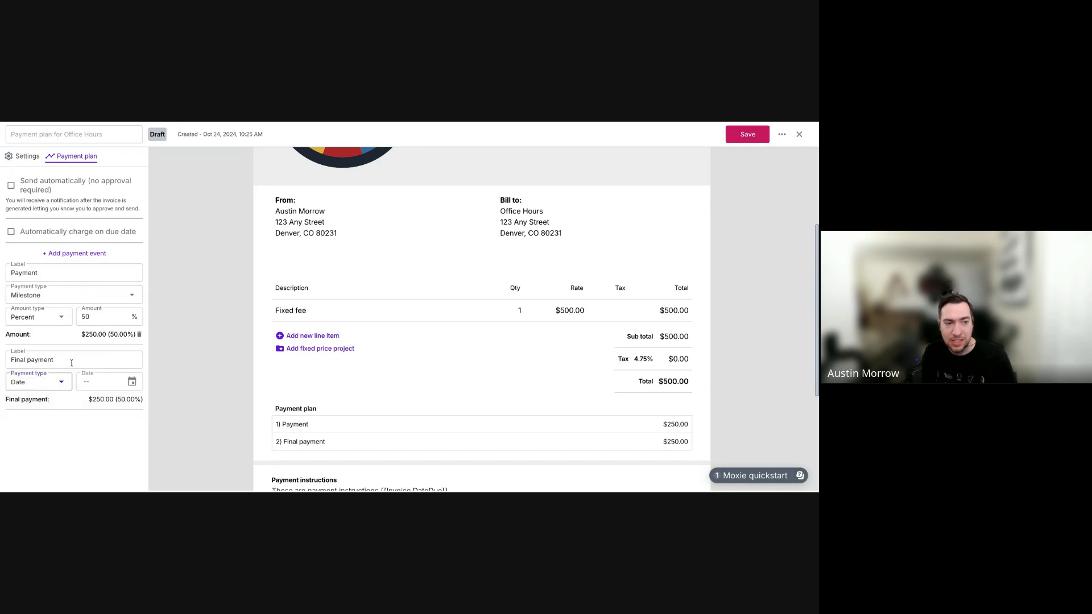
left_click(71, 357)
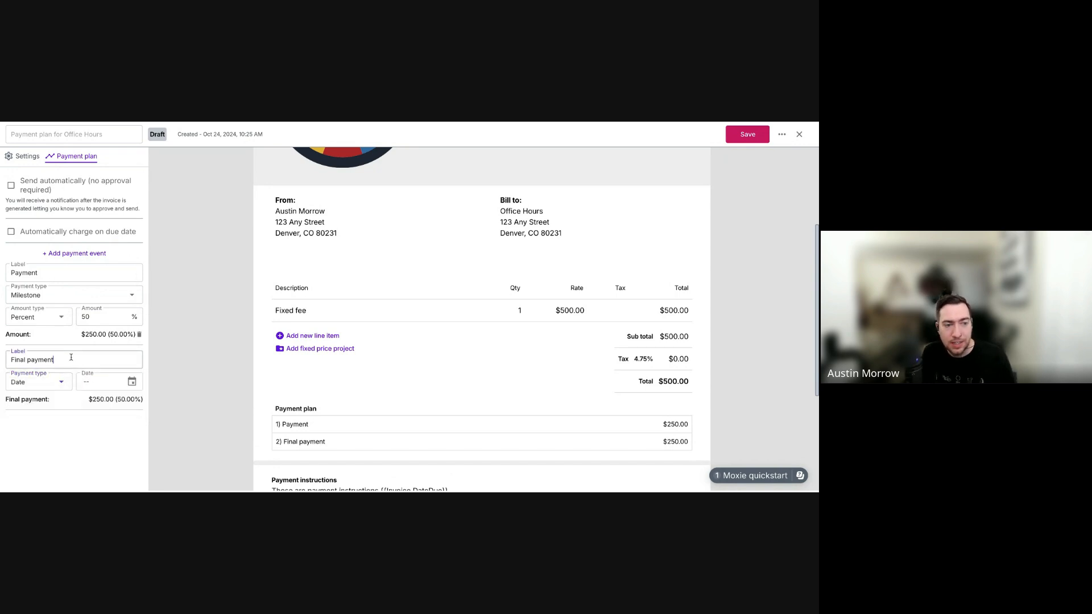
left_click(67, 386)
left_click(51, 385)
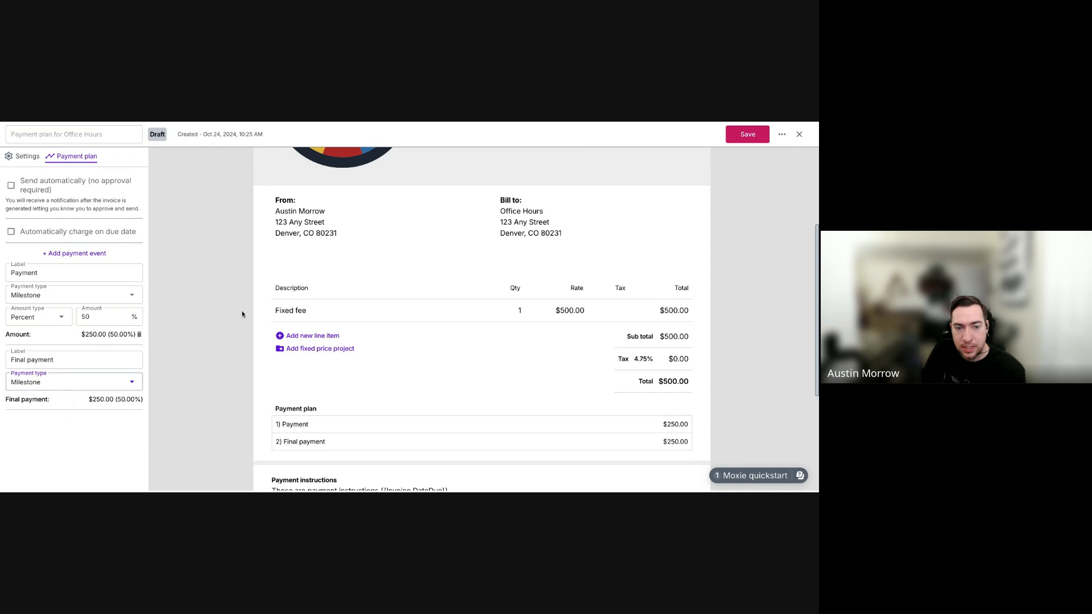
Try the option to send the plan's invoices automatically without approval, and turn it back off.
scroll(254, 310, "down", 3)
scroll(392, 287, "up", 3)
scroll(405, 290, "down", 1)
scroll(431, 341, "up", 1)
scroll(432, 337, "down", 1)
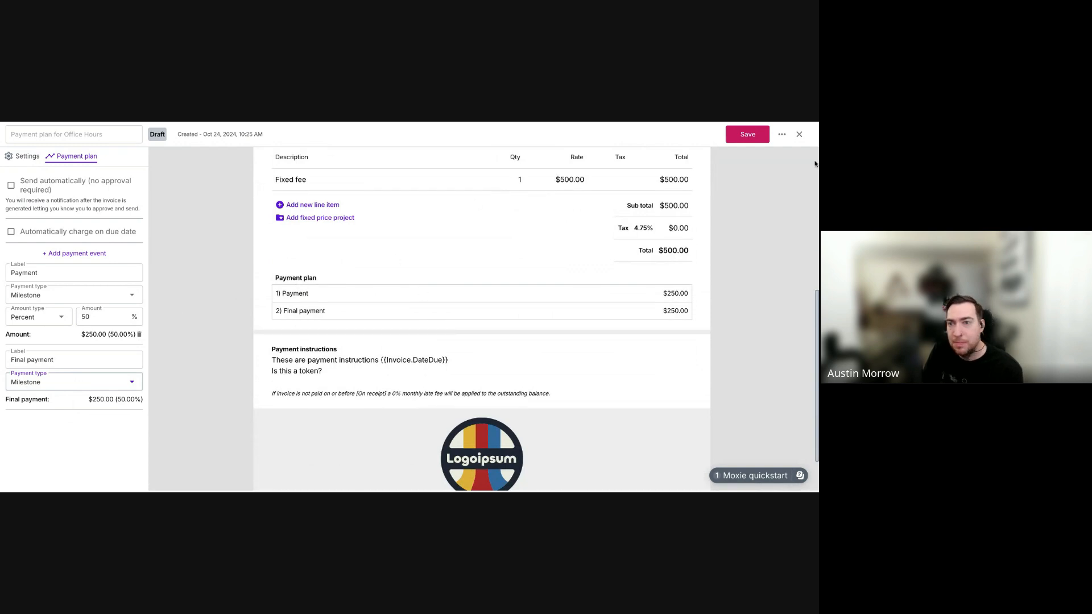
left_click(25, 195)
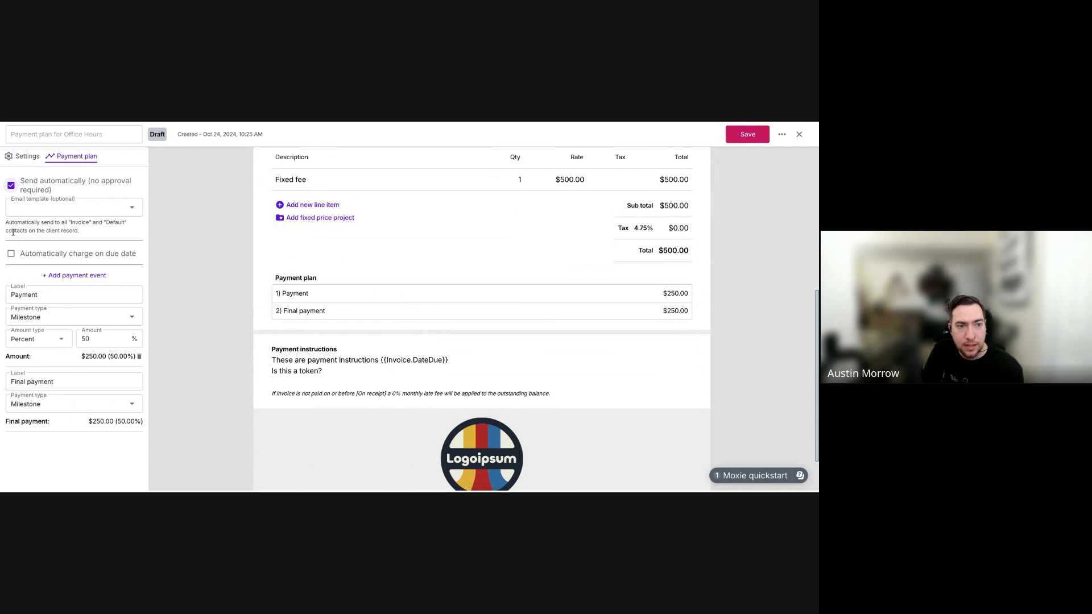
scroll(398, 245, "up", 2)
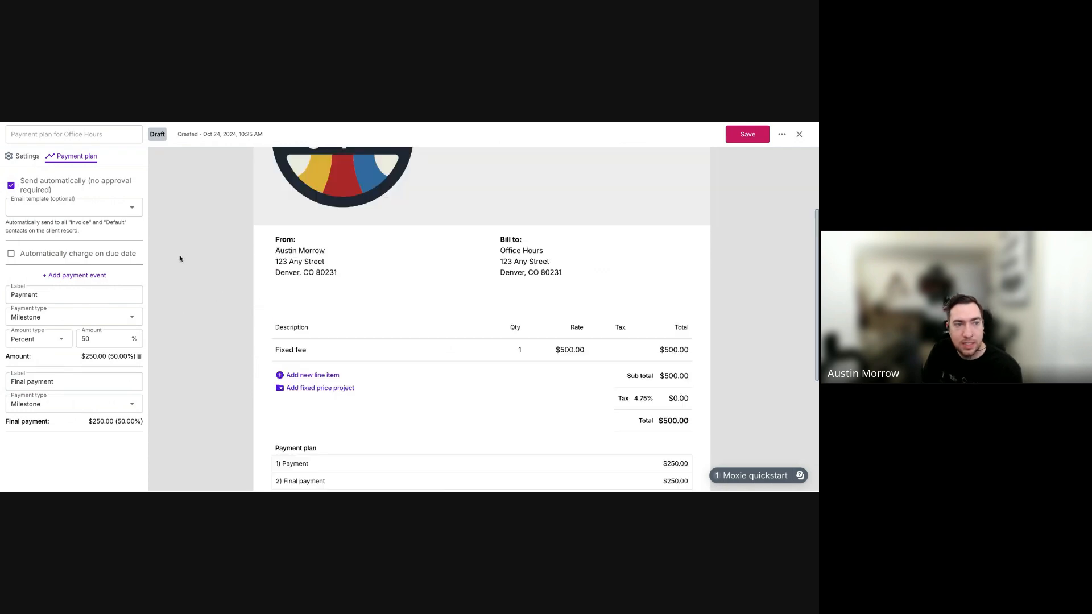
left_click(19, 193)
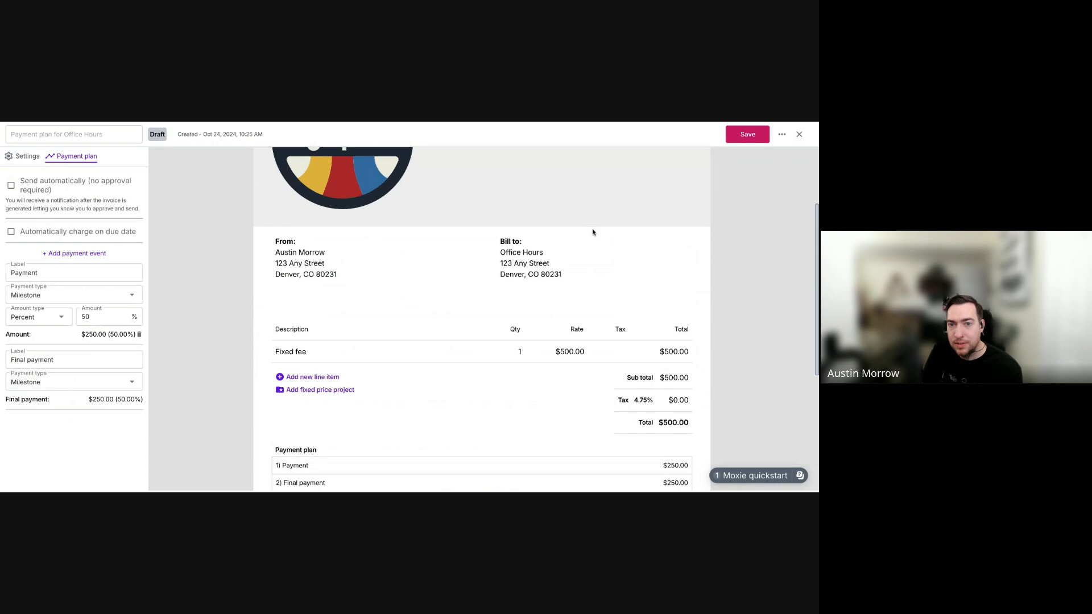
Save the Office Hours payment plan and activate it.
scroll(478, 273, "up", 2)
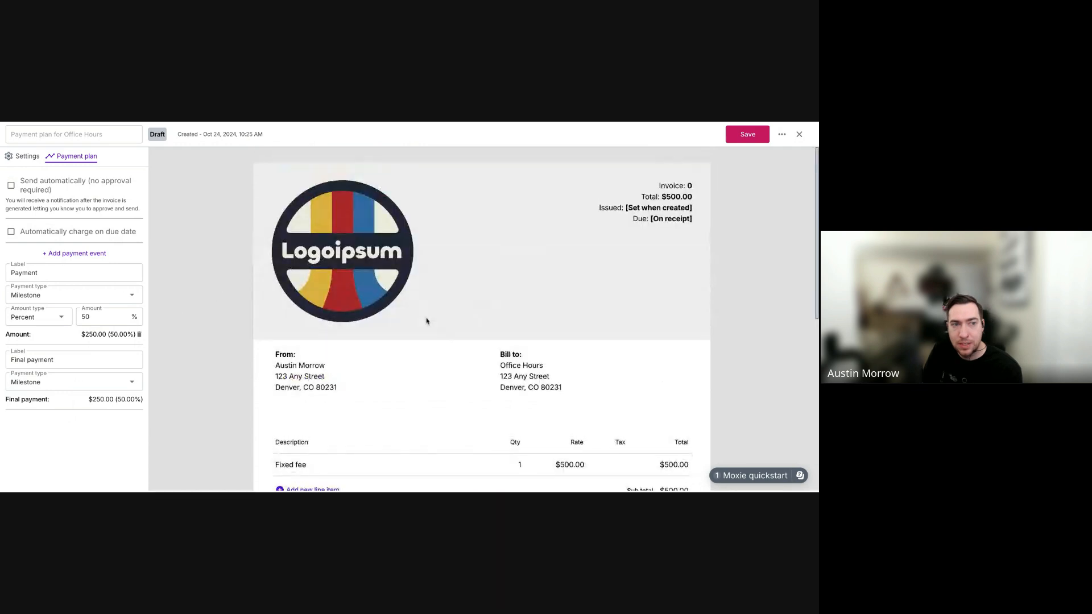
left_click(748, 136)
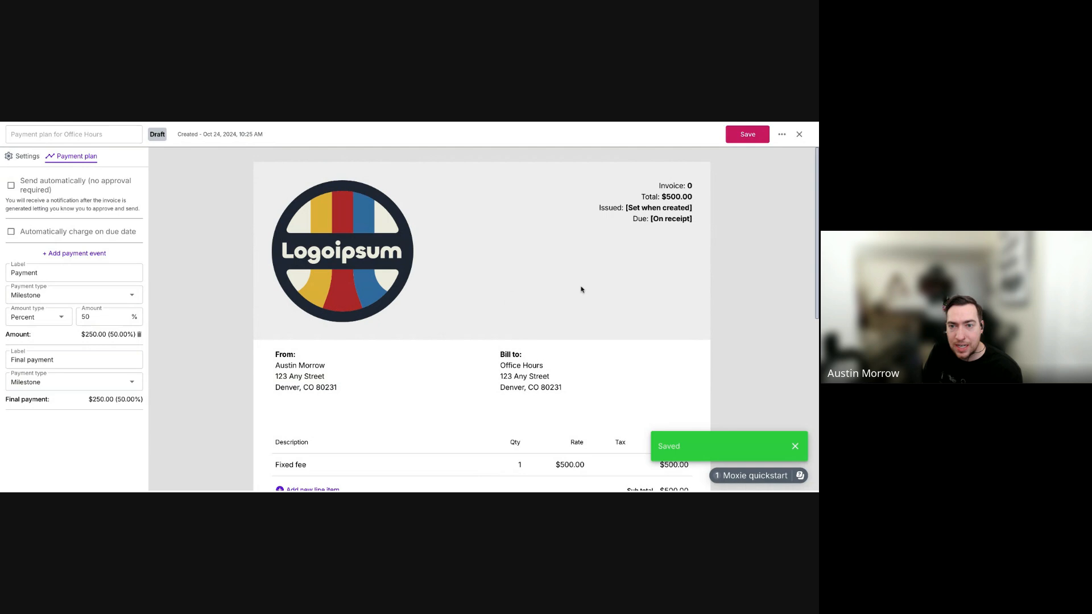
left_click(782, 134)
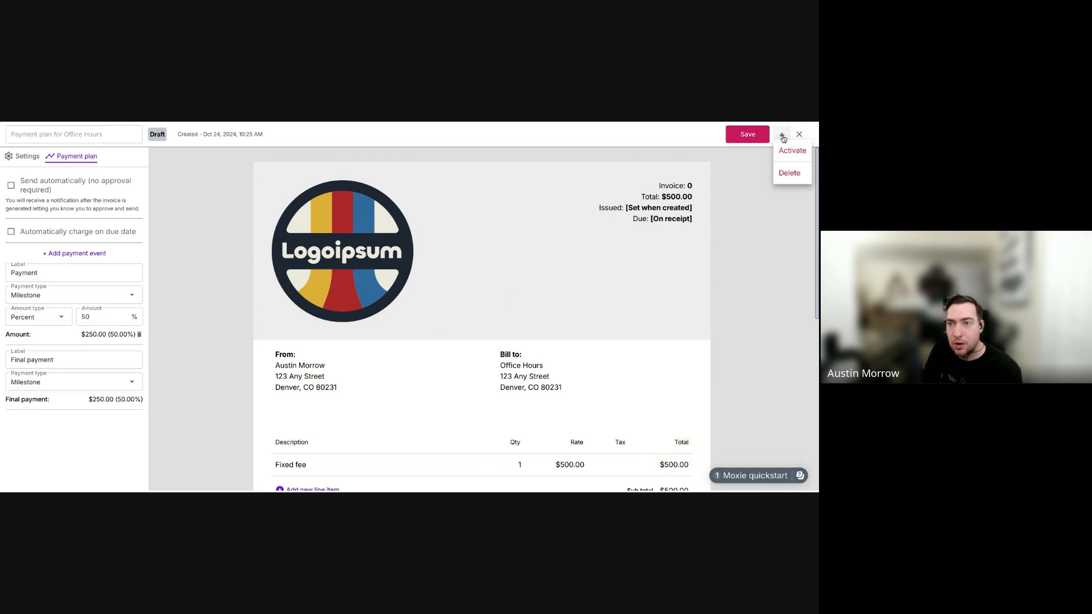
left_click(799, 154)
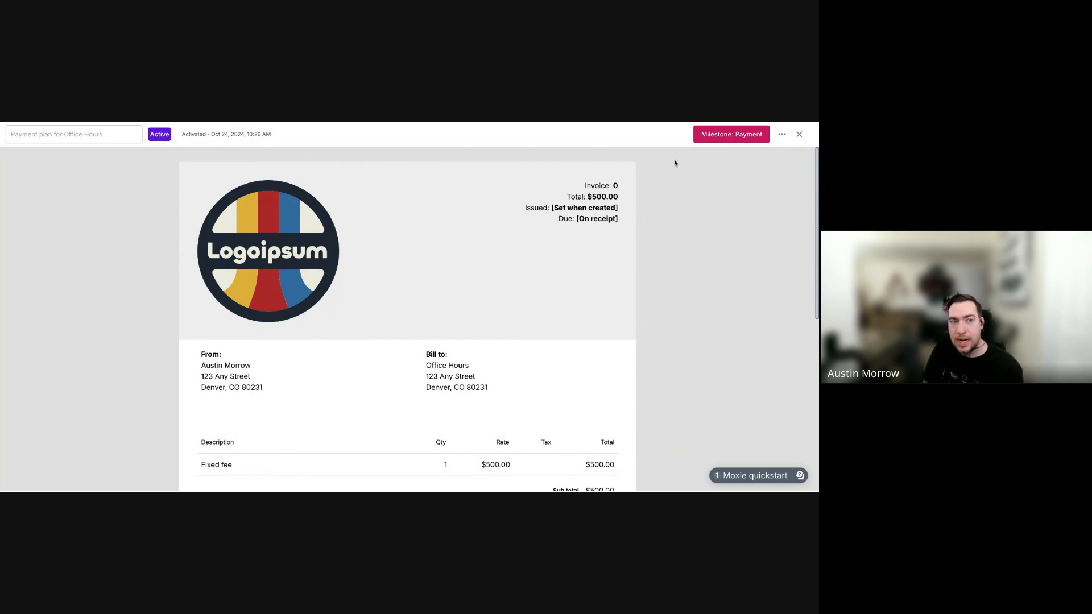
Mark the Payment milestone as complete to create its invoice, and close the payment plan.
left_click(716, 135)
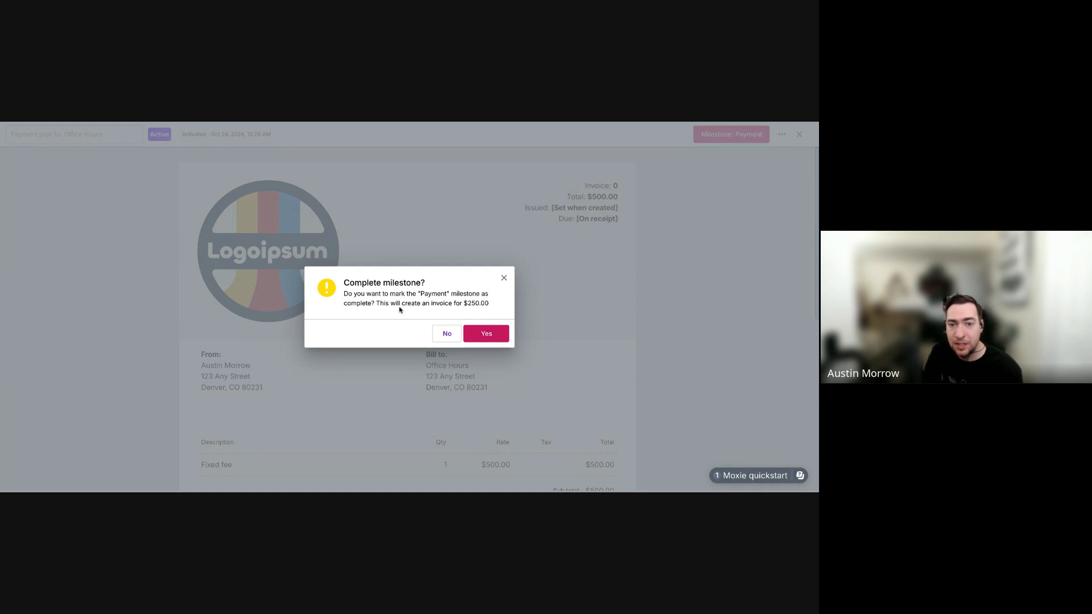
left_click(487, 334)
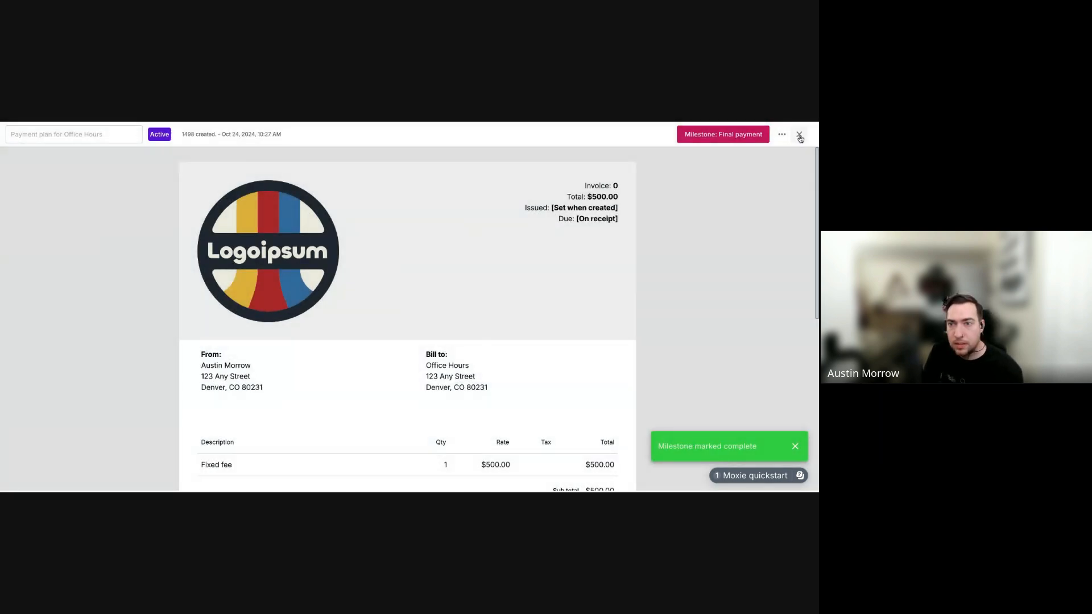
left_click(800, 135)
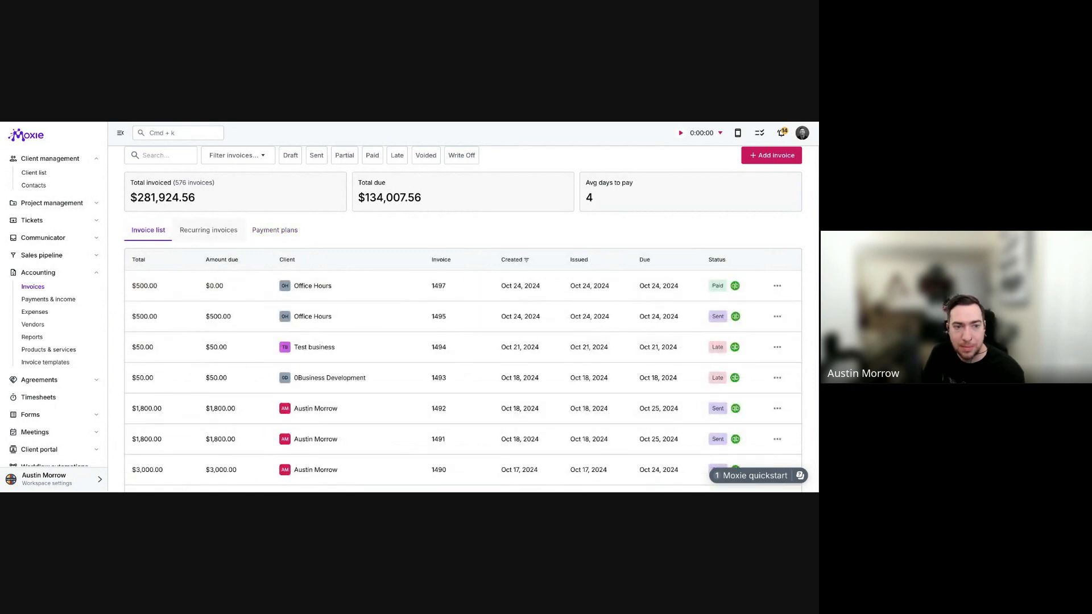
Review the list of payment plans, including the Office Hours entries.
scroll(312, 273, "up", 1)
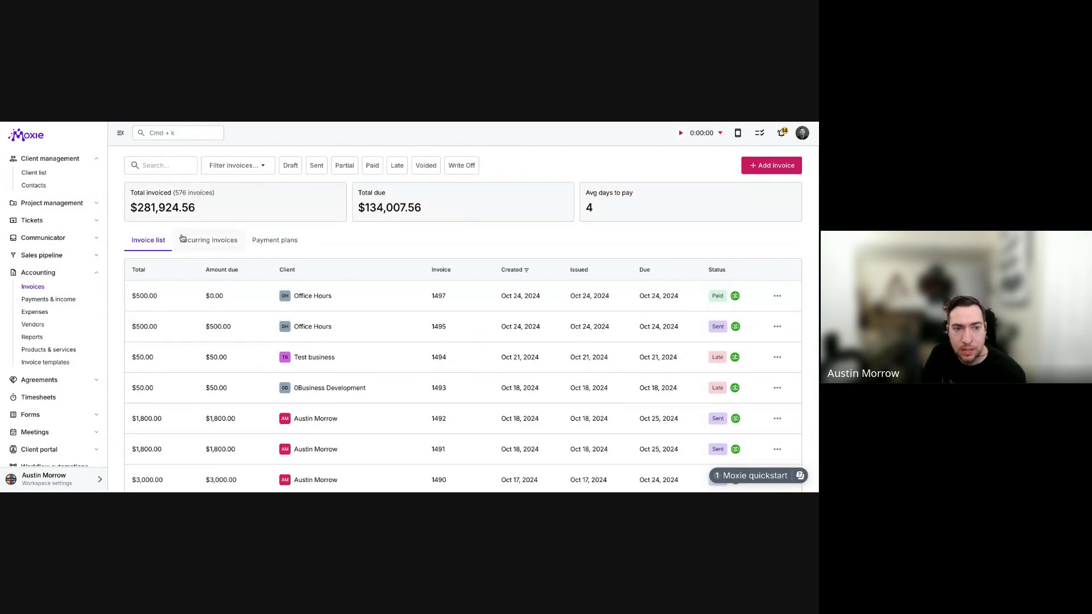
left_click(277, 240)
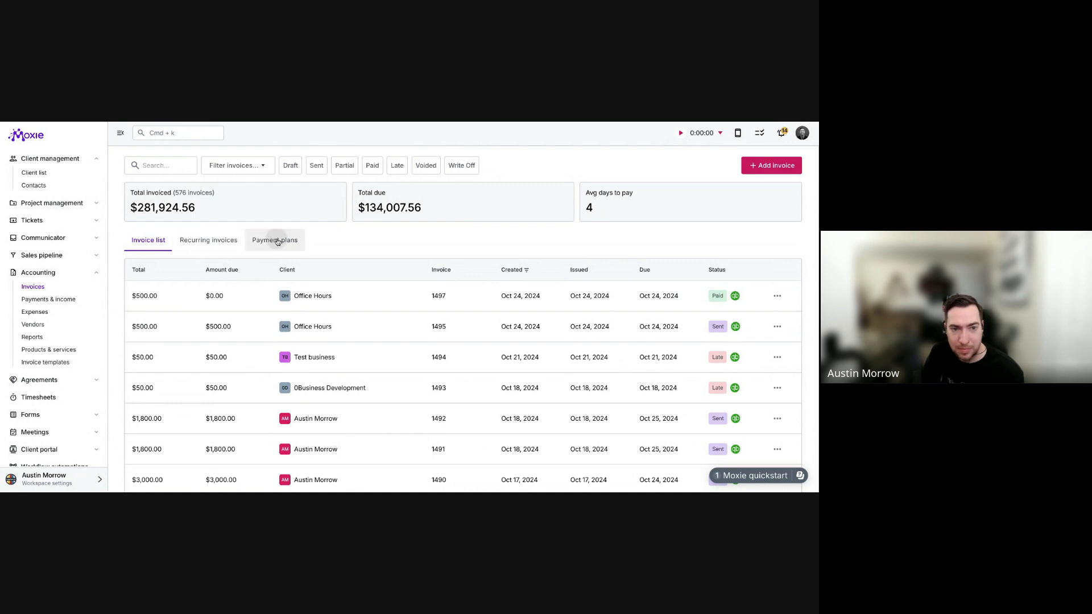
scroll(317, 261, "down", 8)
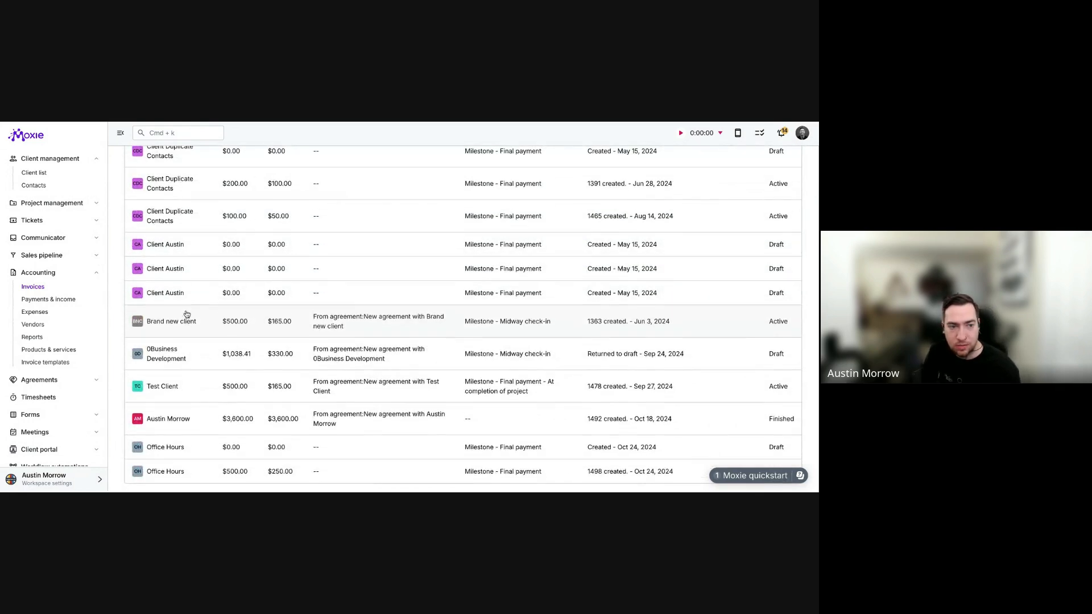
scroll(185, 316, "up", 5)
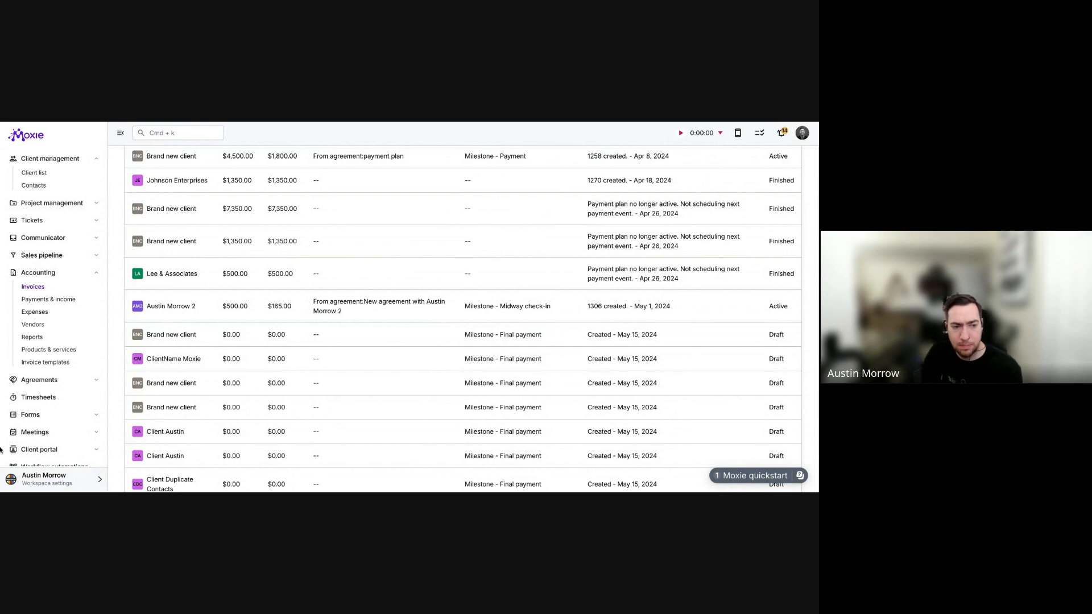
Review the accounting and payment provider integrations in the workspace settings.
left_click(82, 484)
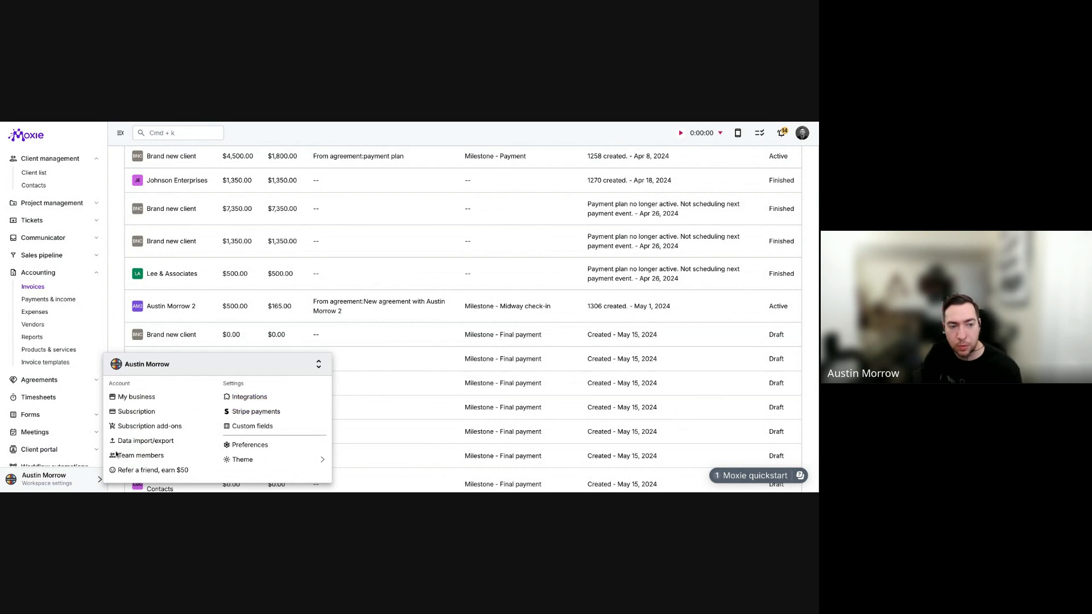
left_click(250, 398)
left_click(265, 187)
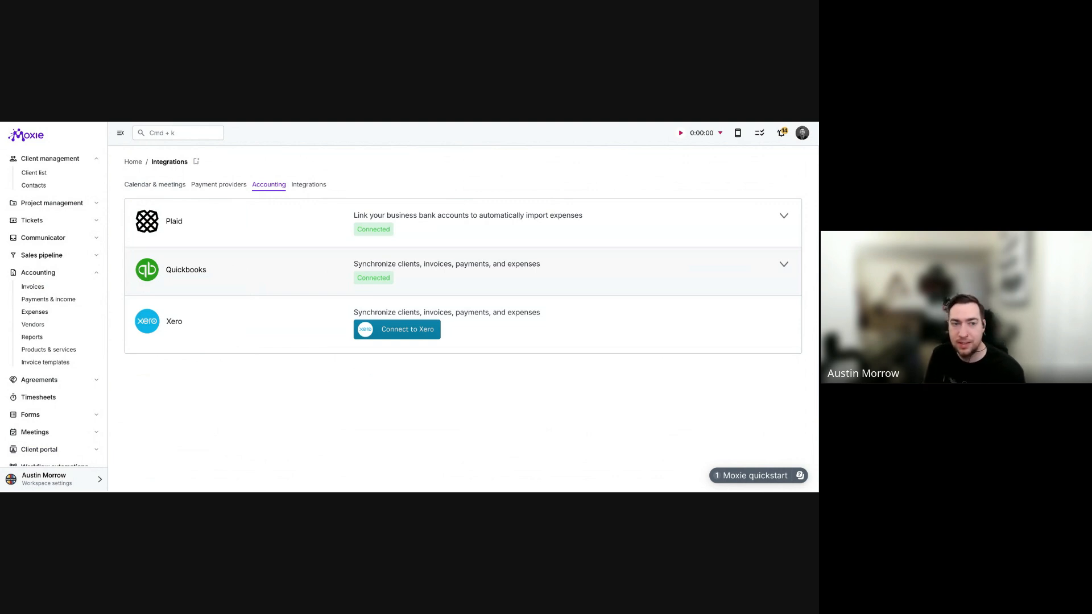
left_click(307, 185)
left_click(258, 186)
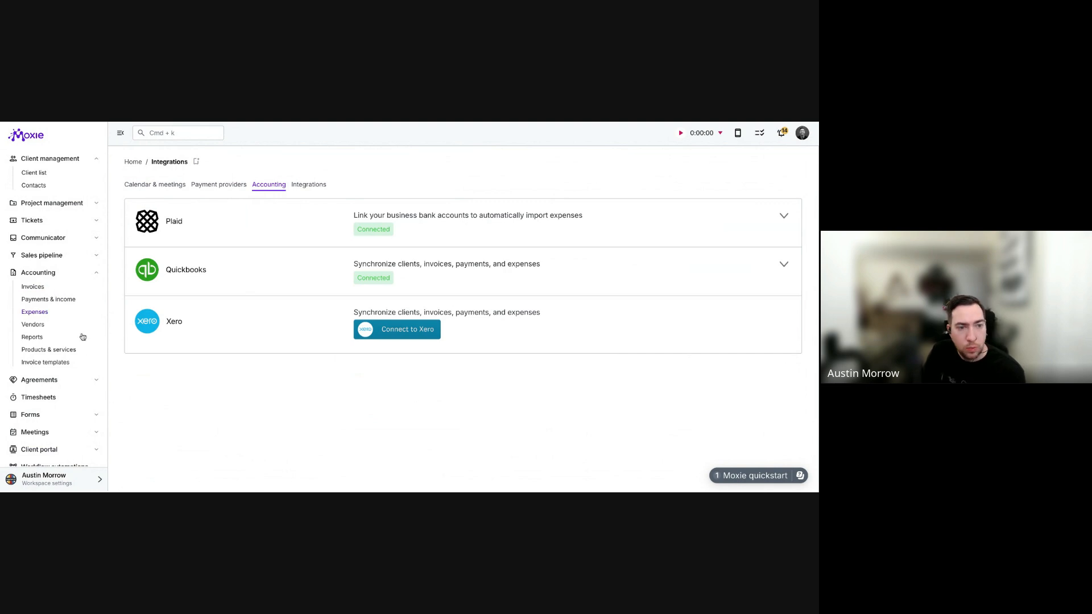
left_click(208, 188)
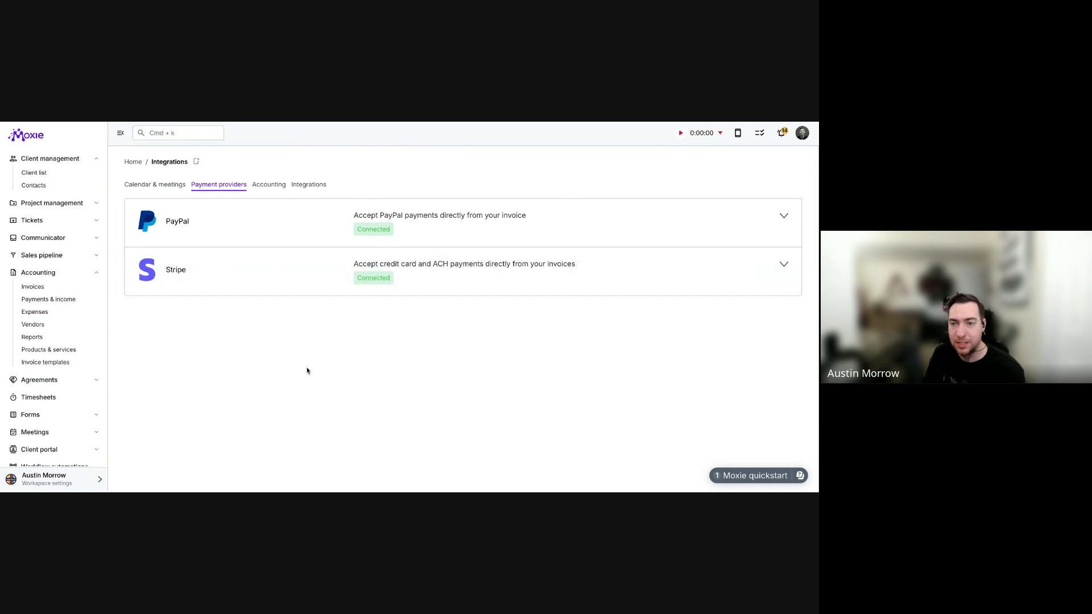
Return to the invoices, examine the payment plan section of the $250.00 Office Hours draft, and close it.
left_click(33, 288)
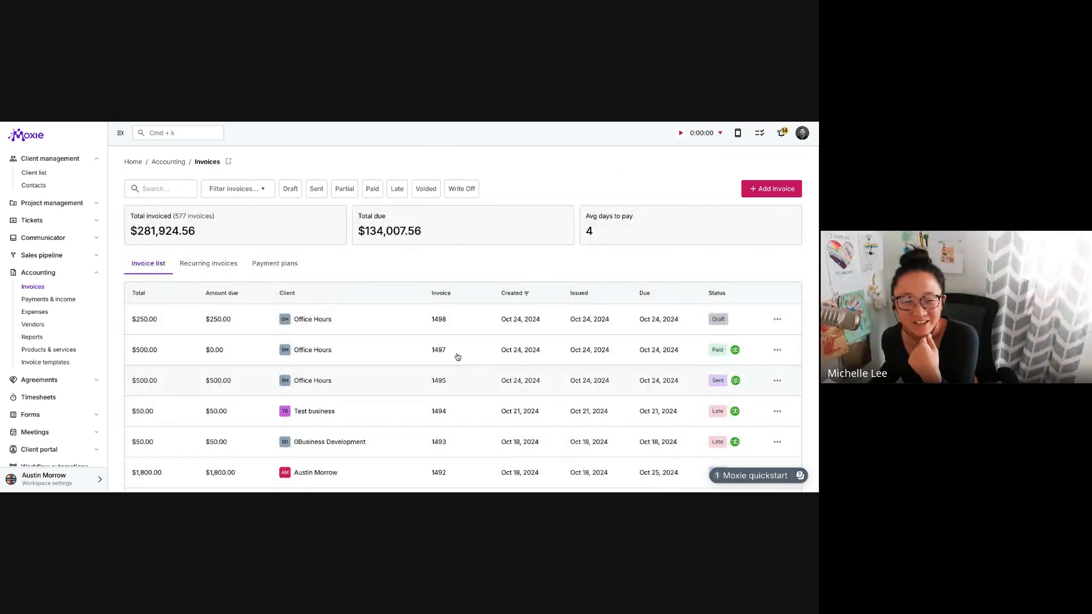
left_click(386, 323)
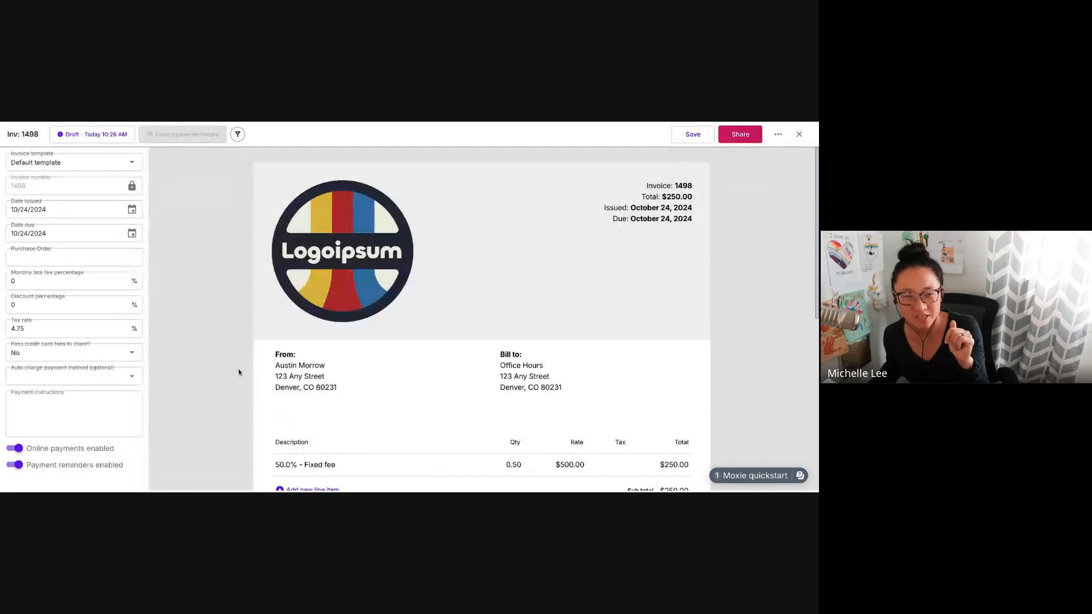
scroll(399, 376, "down", 5)
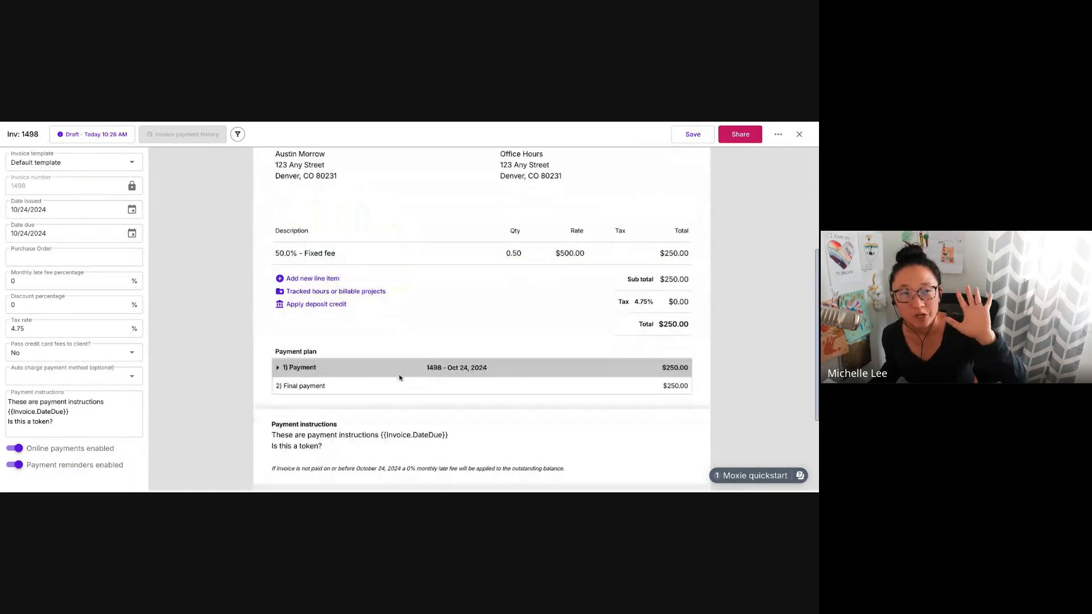
scroll(274, 349, "up", 2)
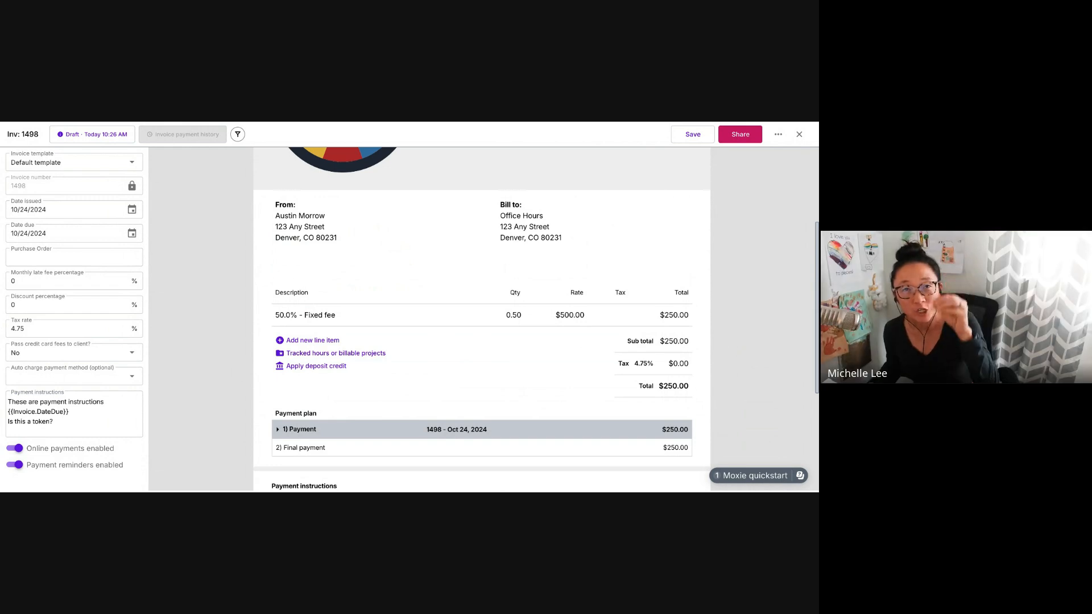
left_click(807, 132)
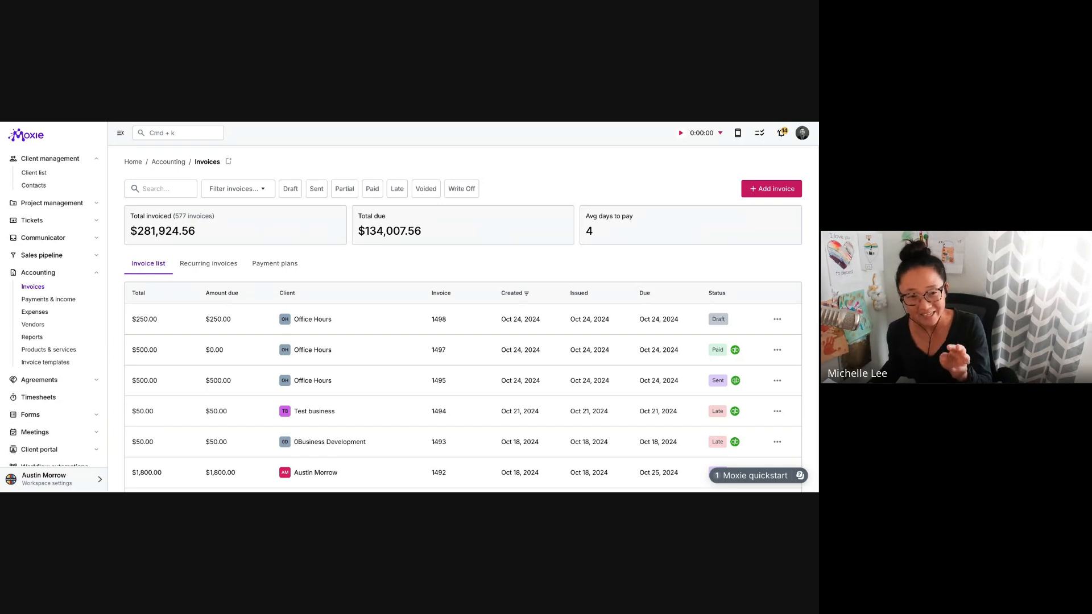
Check the recurring invoices, and examine the line items and payment plan of the $250.00 Office Hours draft invoice.
left_click(201, 270)
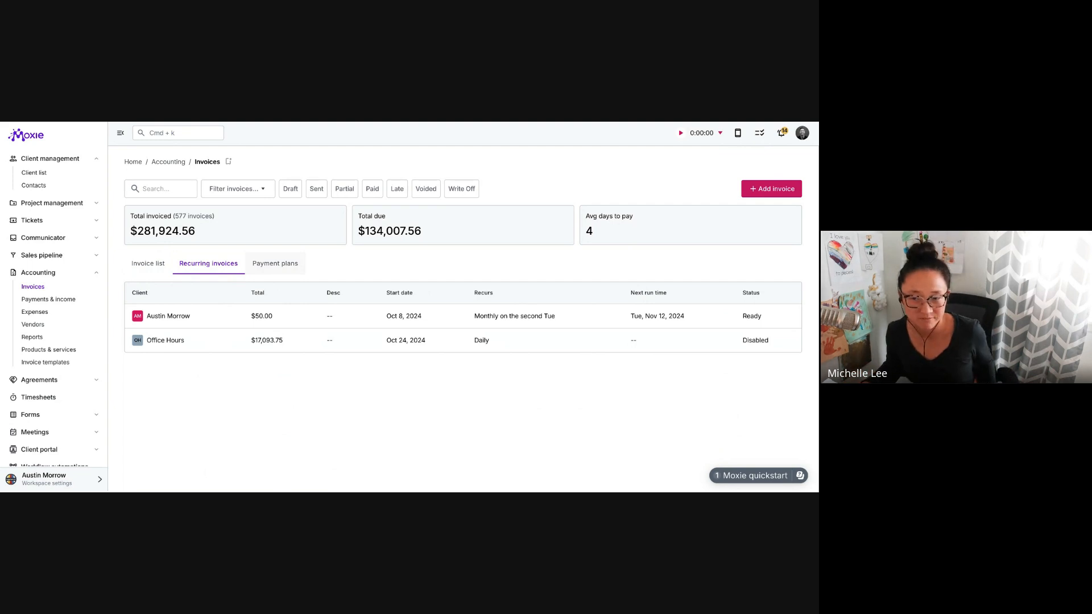
left_click(139, 266)
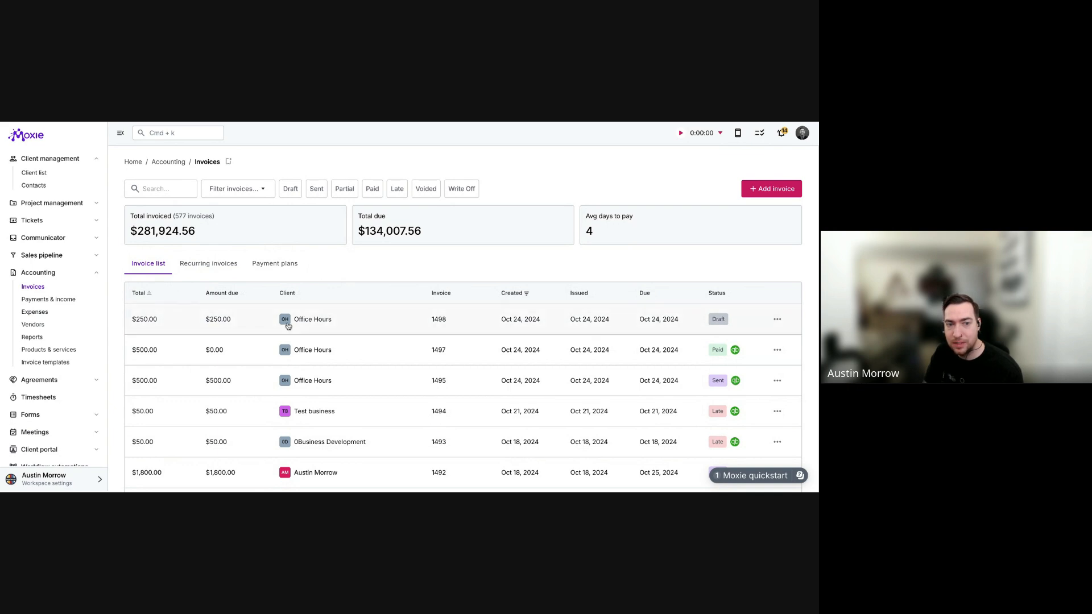
left_click(347, 321)
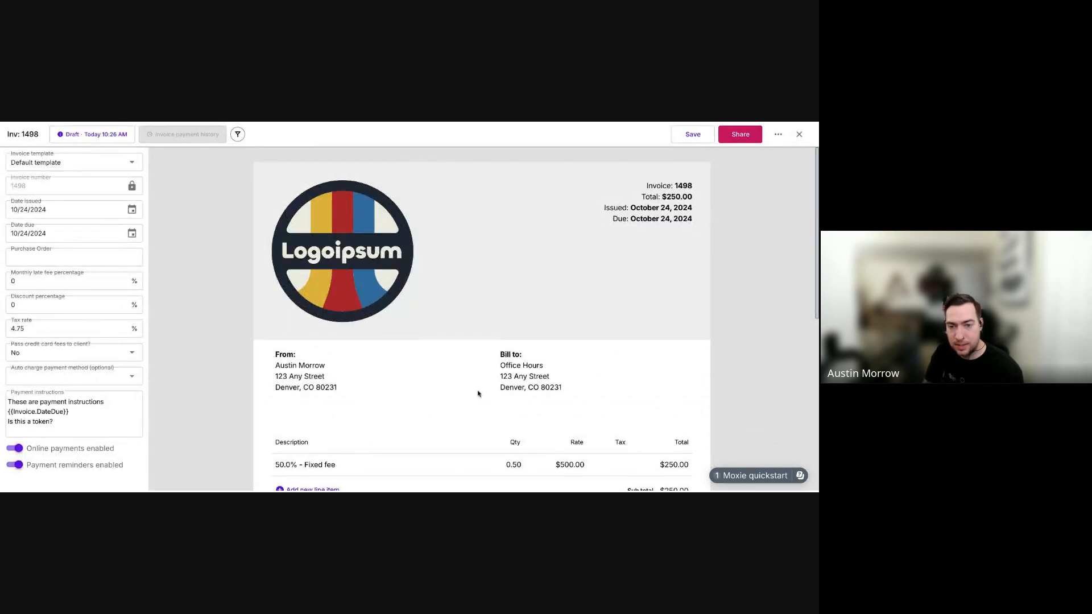
scroll(450, 393, "down", 10)
scroll(341, 279, "up", 1)
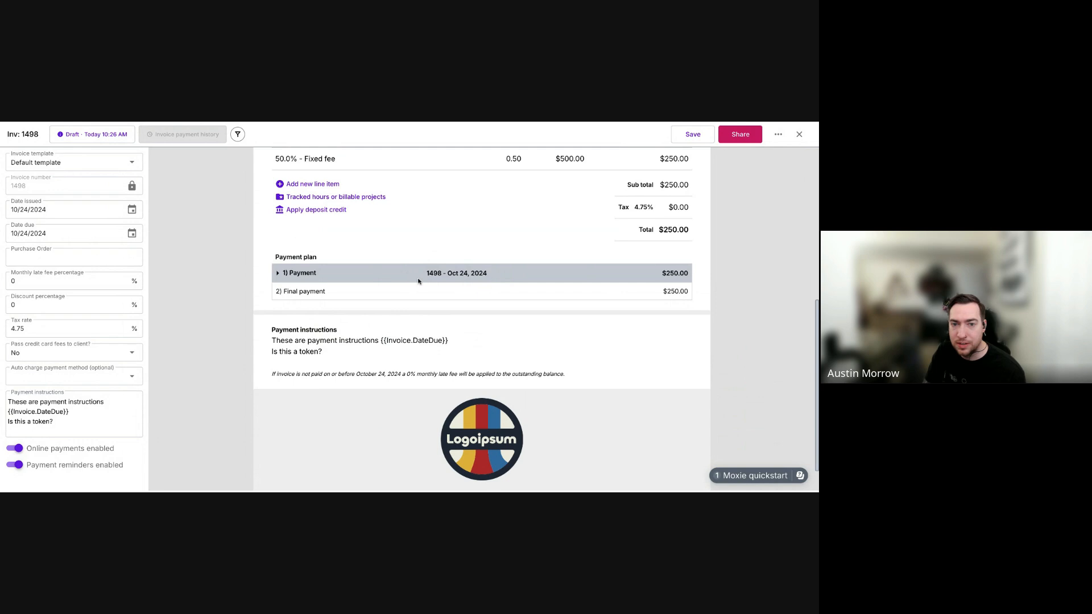
scroll(512, 291, "down", 1)
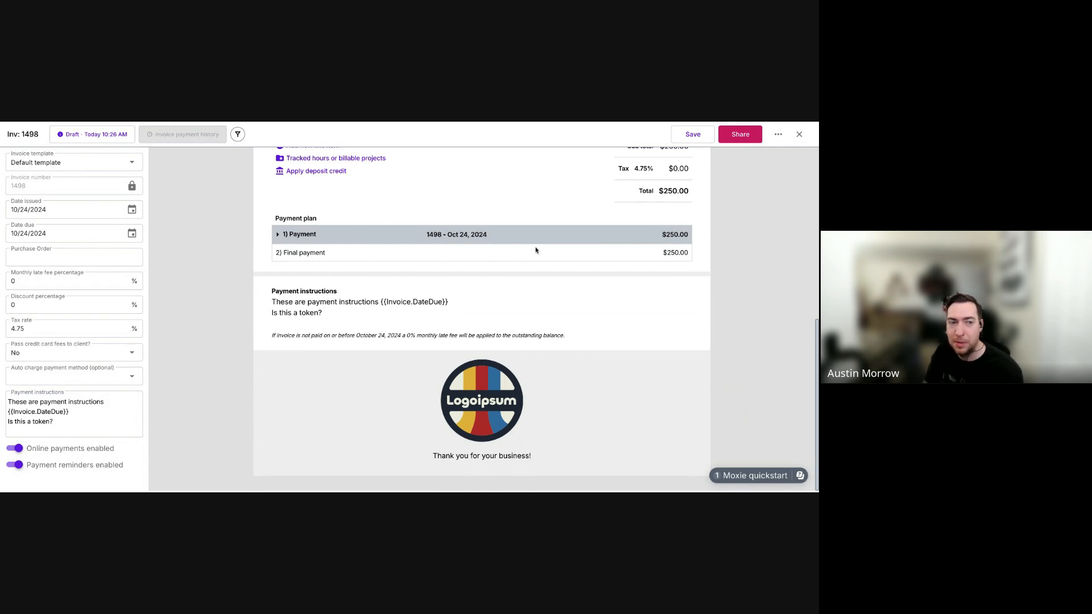
scroll(375, 306, "up", 5)
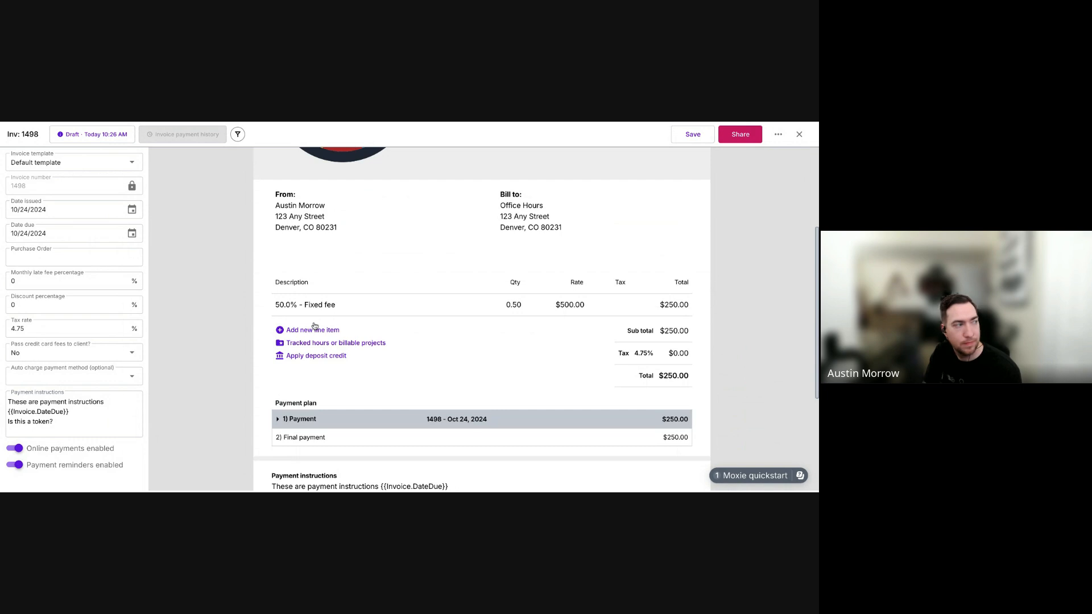
left_click(800, 135)
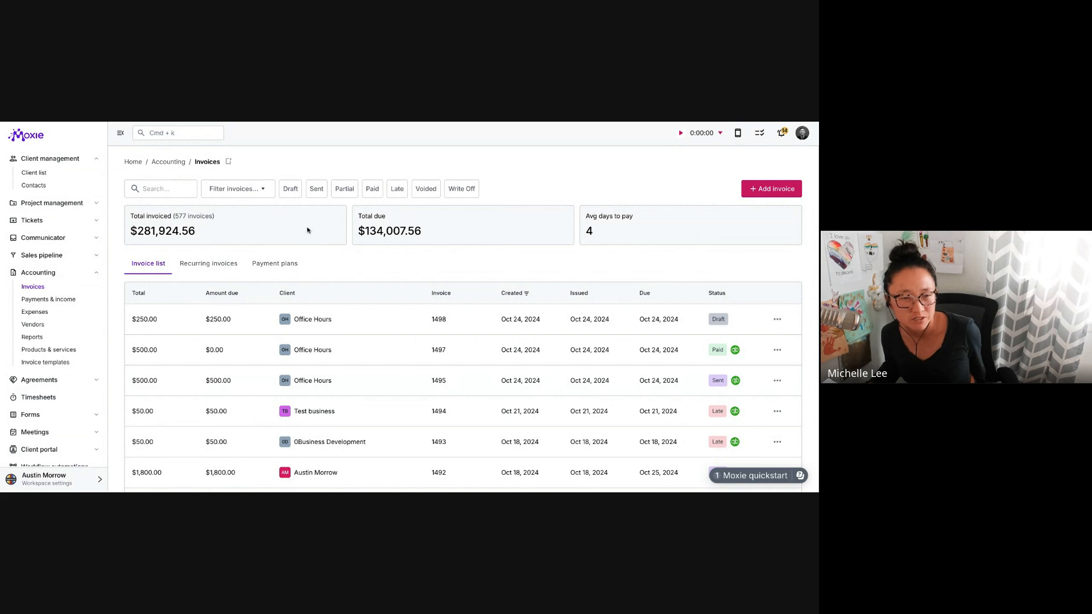
Review the recorded payments under Payments & income.
left_click(64, 302)
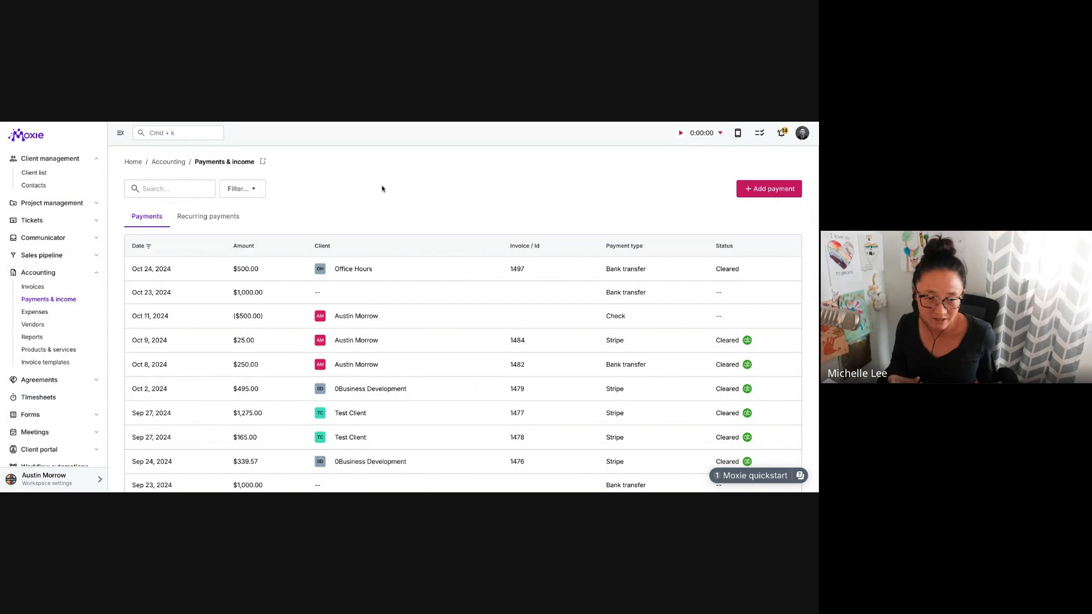
scroll(390, 163, "down", 1)
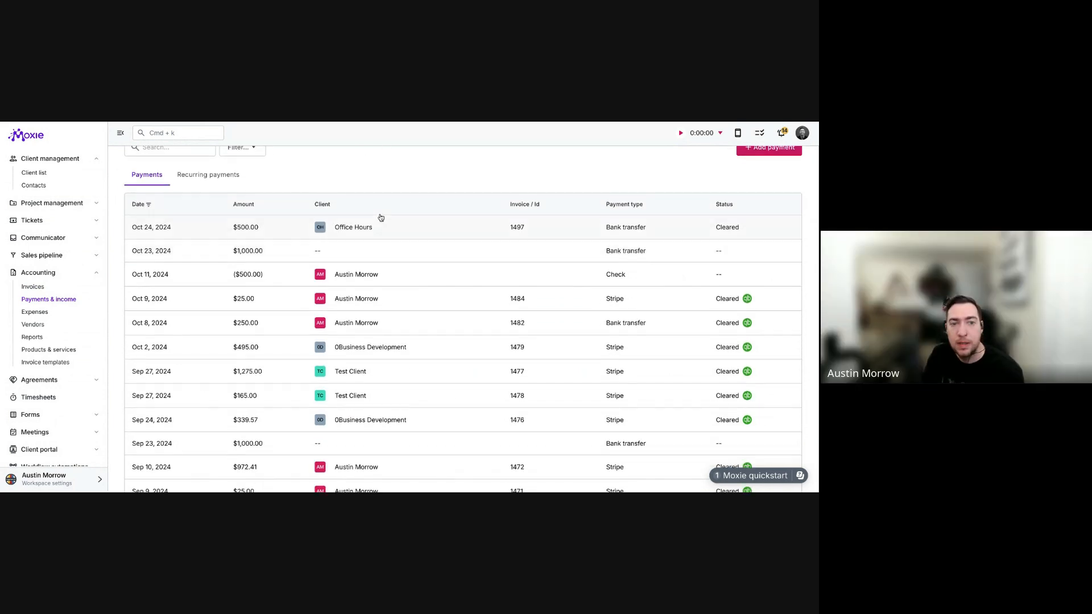
scroll(544, 190, "up", 1)
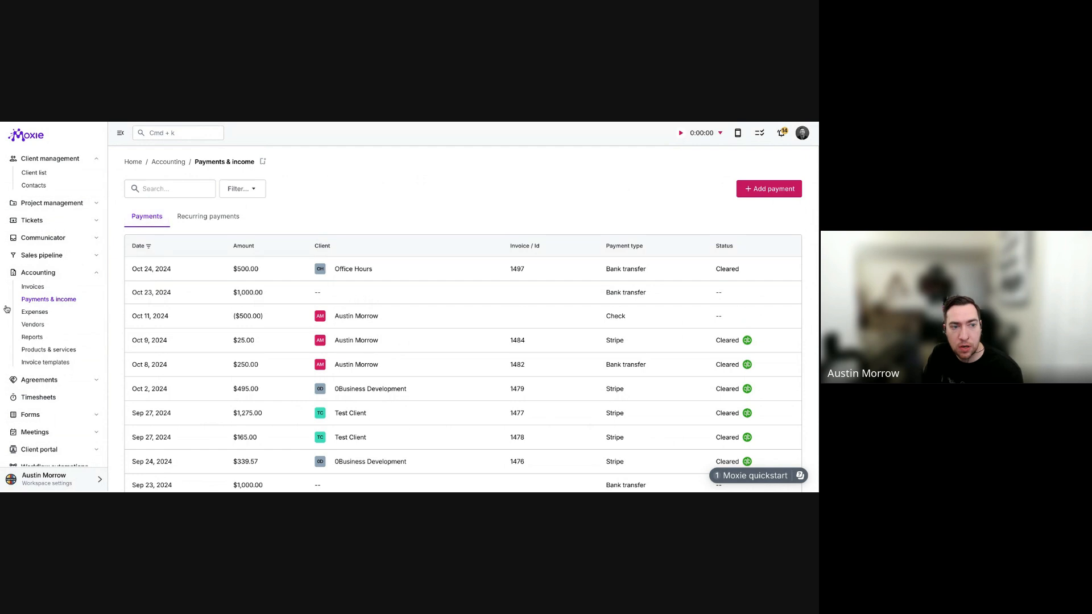
Start a one-time payment for other income outside Moxie, and close its form without entering any details.
left_click(765, 189)
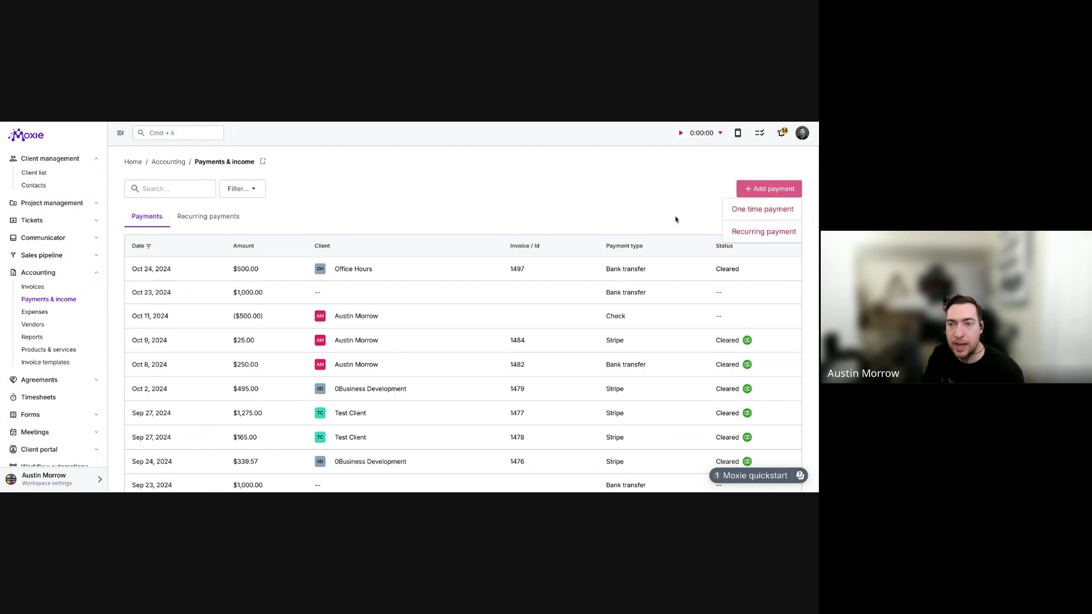
left_click(763, 211)
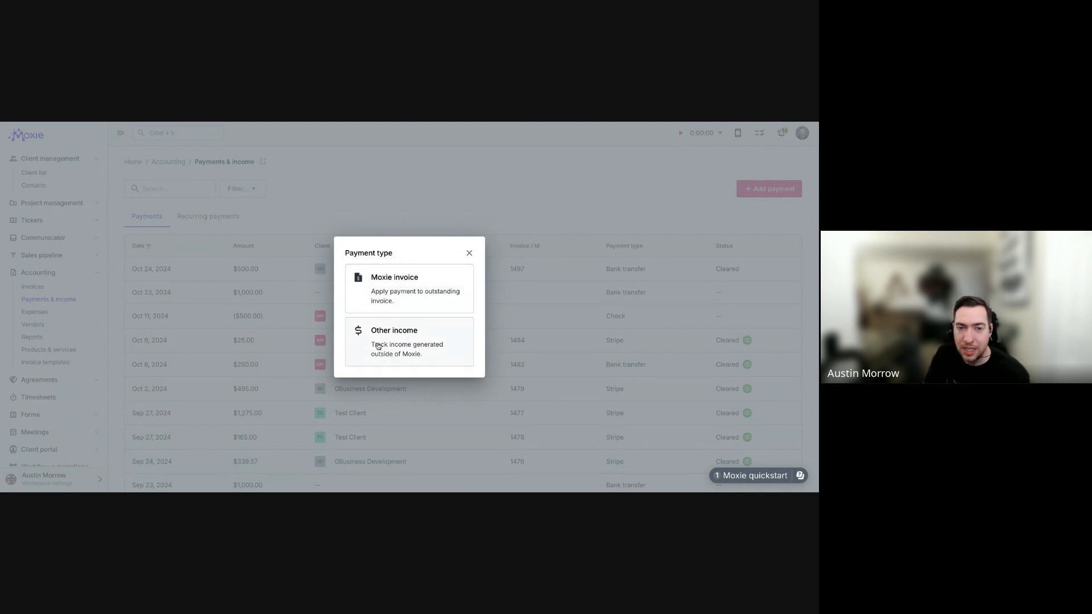
left_click(410, 344)
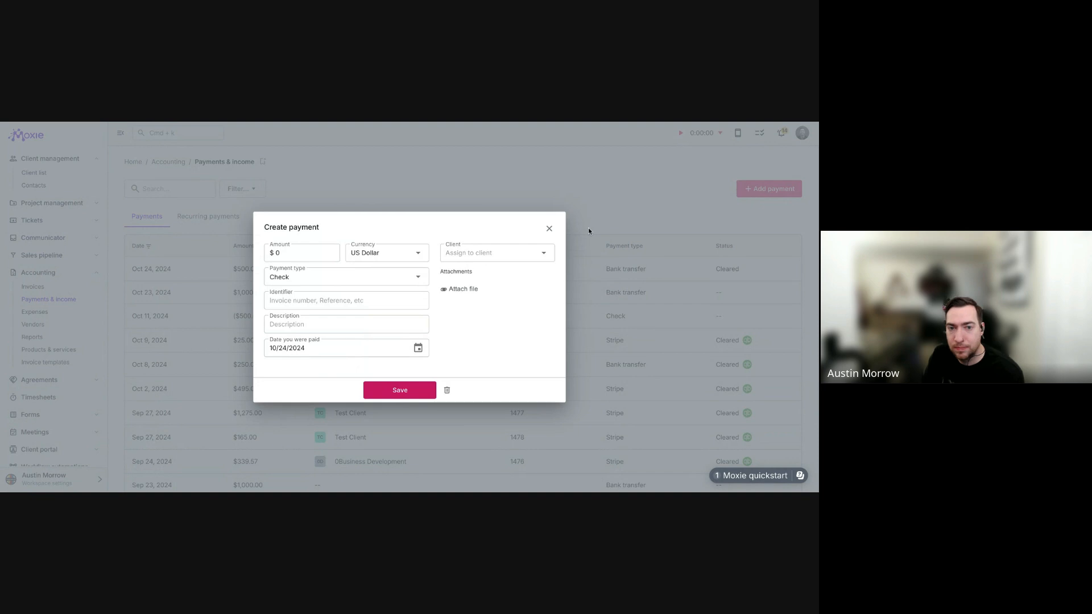
left_click(551, 229)
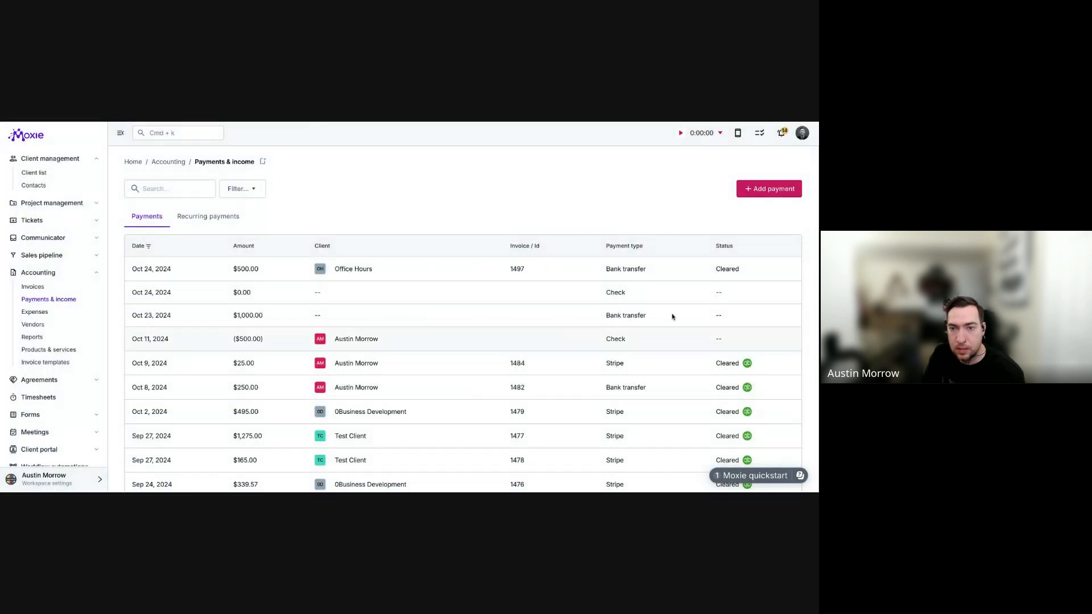
Review the monthly money in by client in the accounting reports, and view the products and services list.
left_click(32, 341)
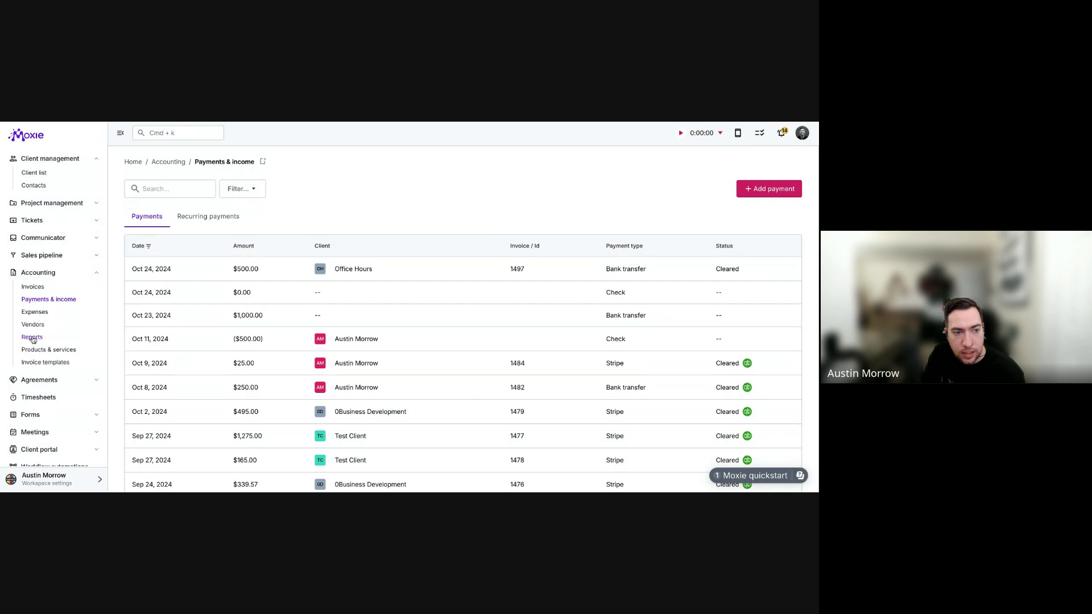
scroll(271, 376, "down", 3)
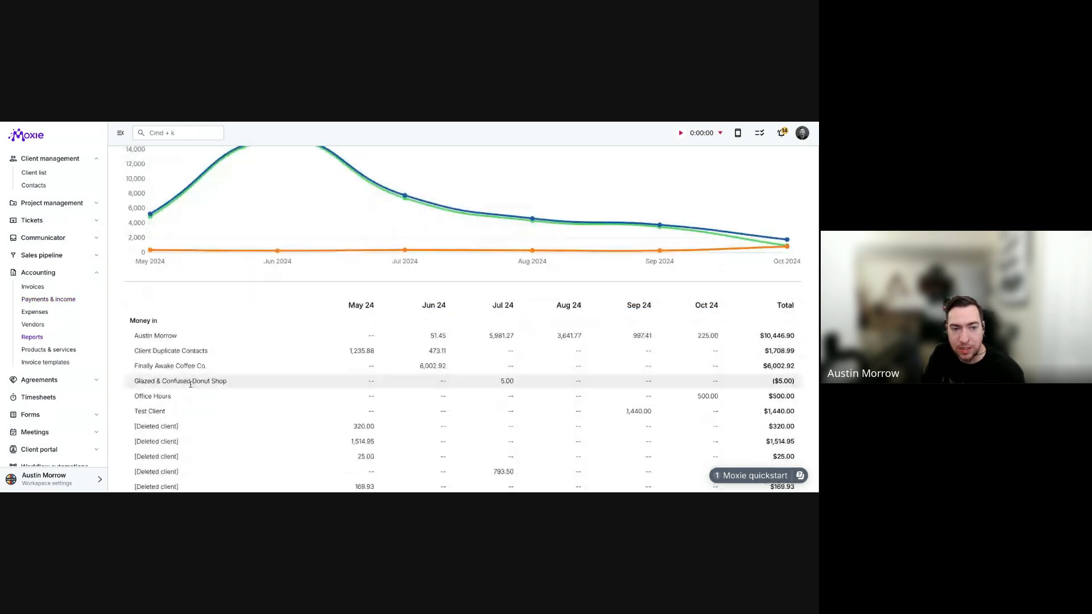
scroll(272, 376, "down", 4)
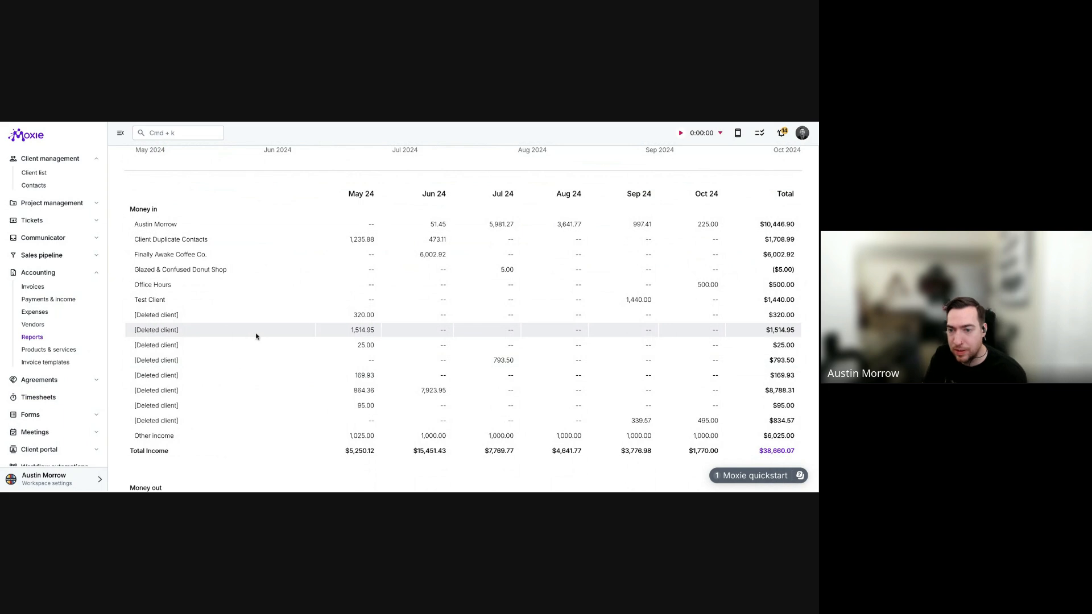
left_click(50, 352)
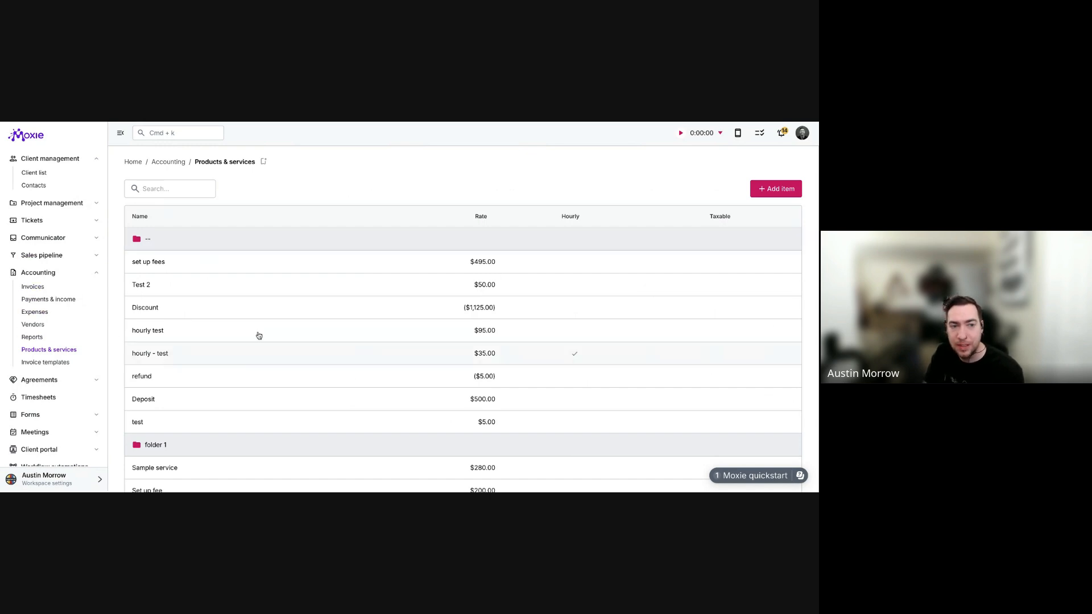
Check the invoice list, and return to the Payments & income list.
left_click(33, 289)
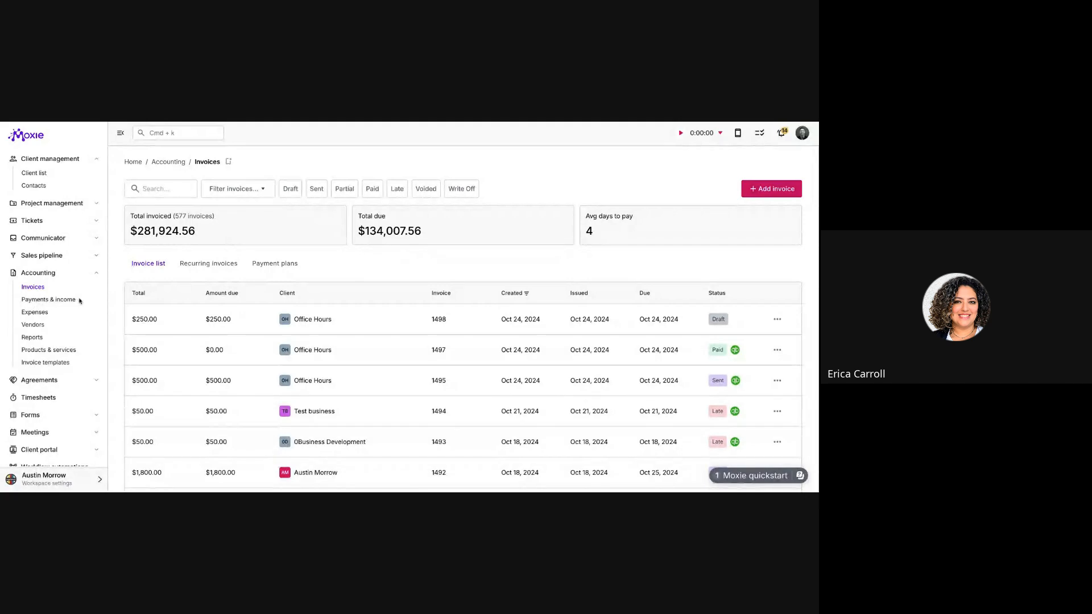
left_click(57, 300)
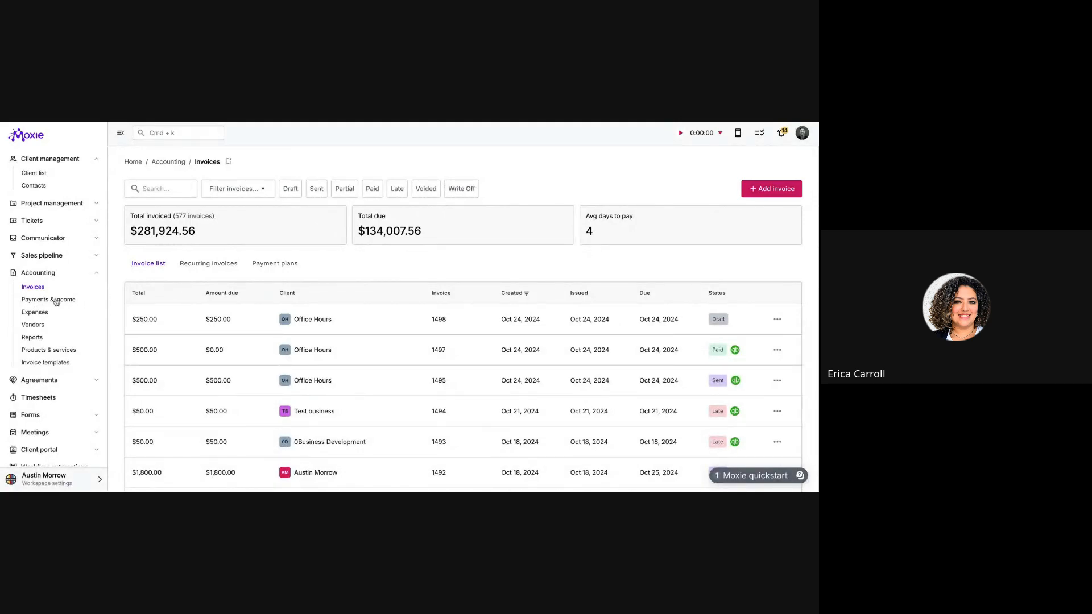
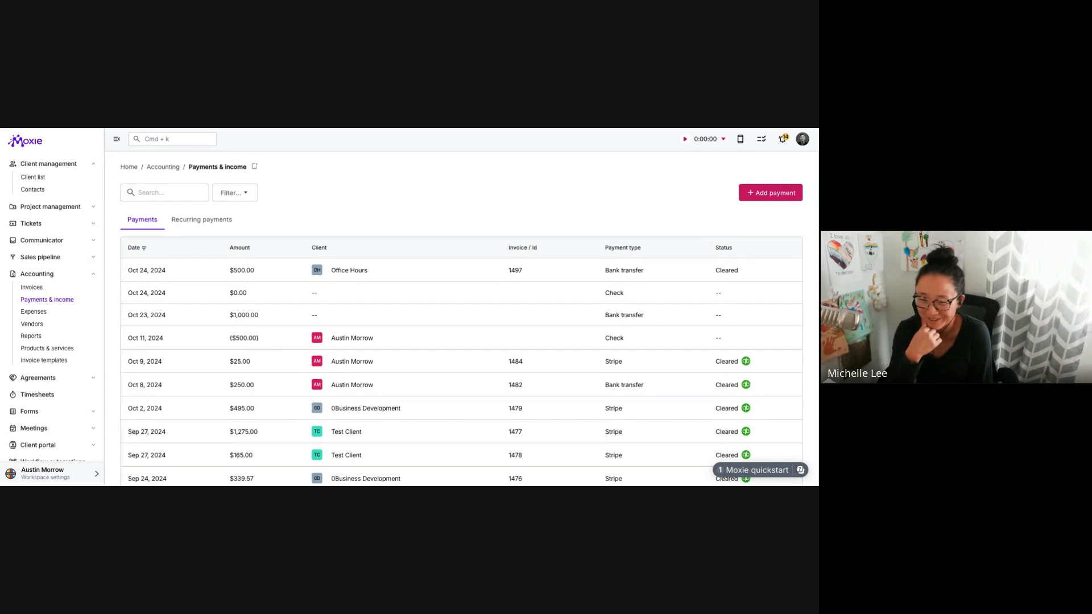
scroll(53, 307, "down", 2)
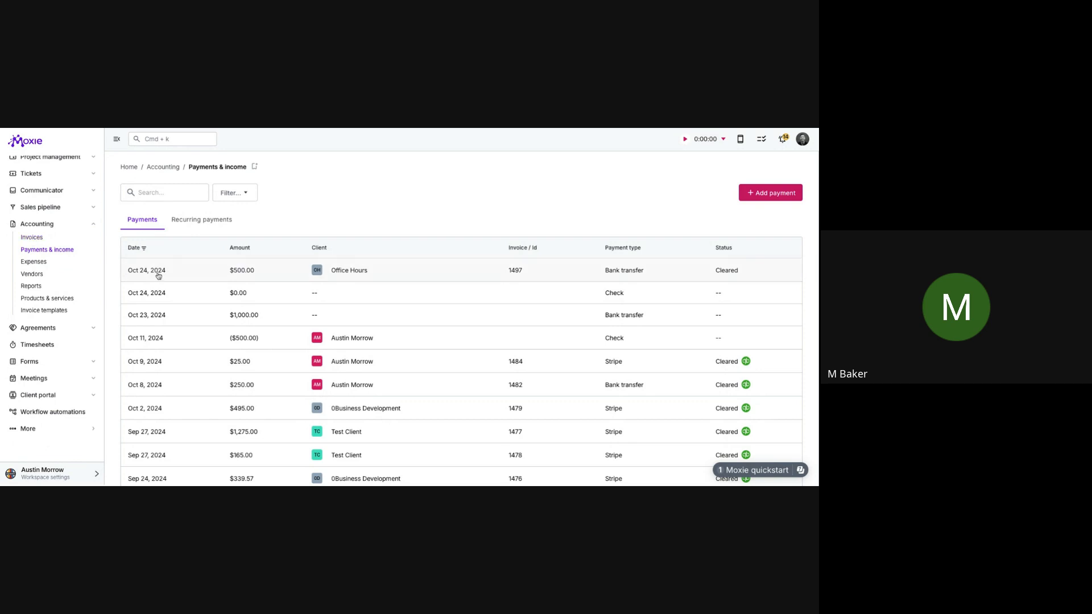
Return to the invoices, view the $250.00 Office Hours draft, and mark it as sent.
left_click(45, 241)
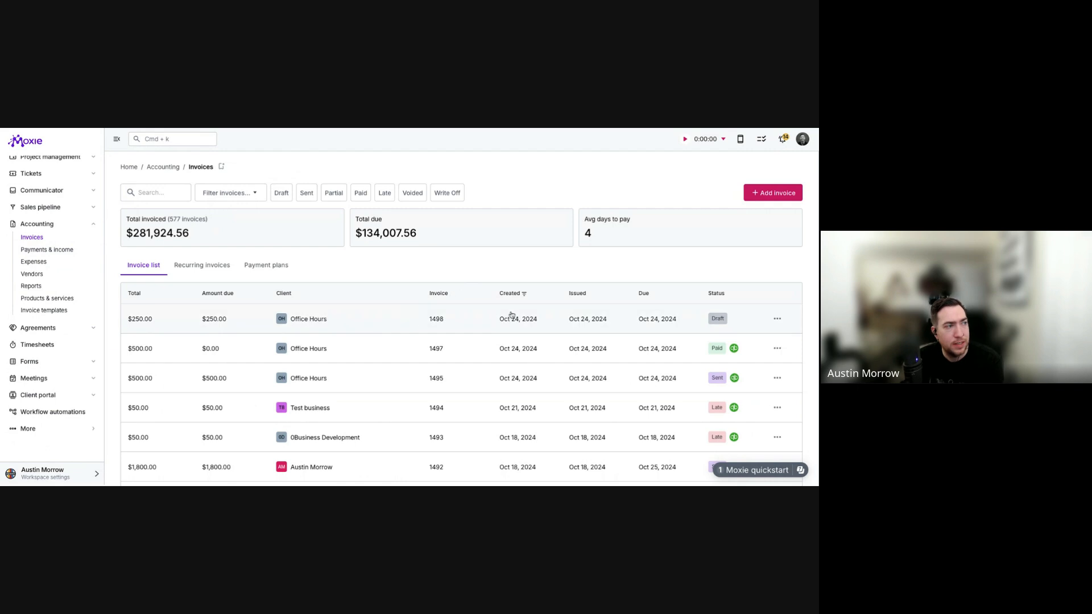
left_click(392, 315)
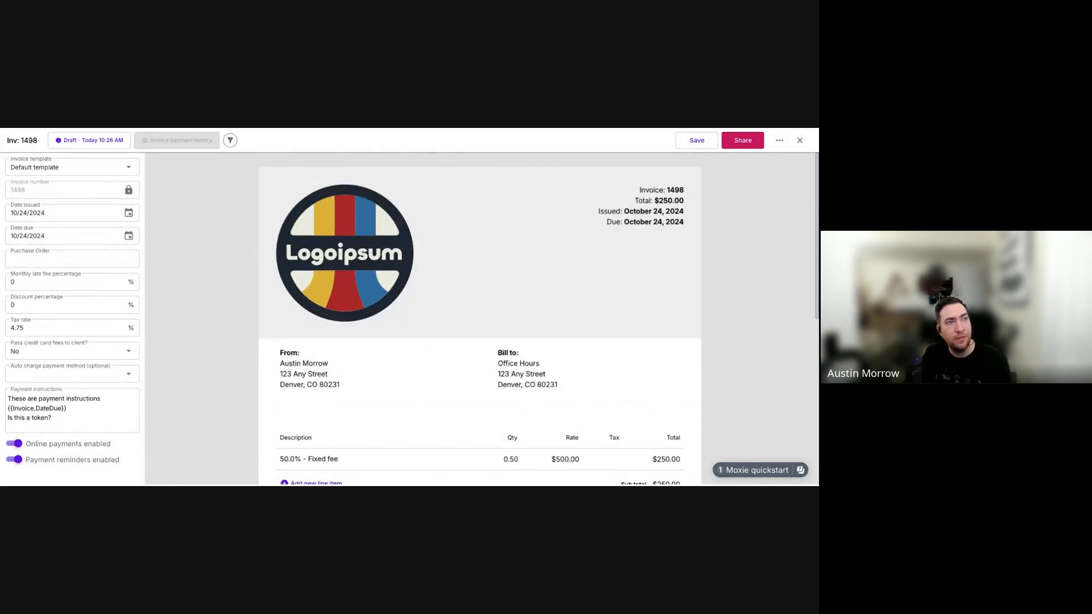
left_click(800, 140)
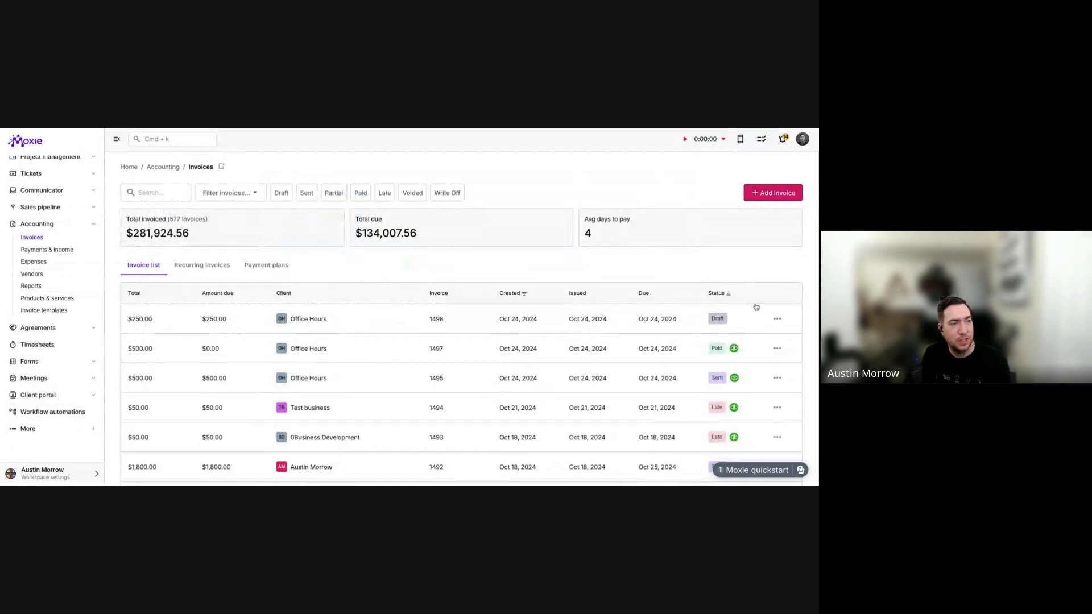
left_click(778, 319)
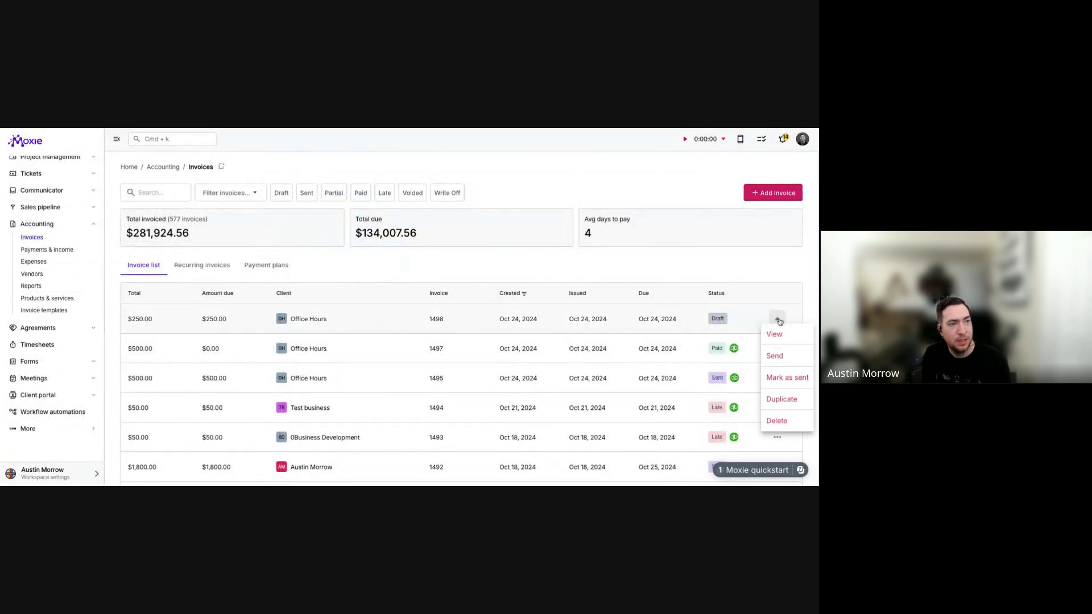
left_click(788, 377)
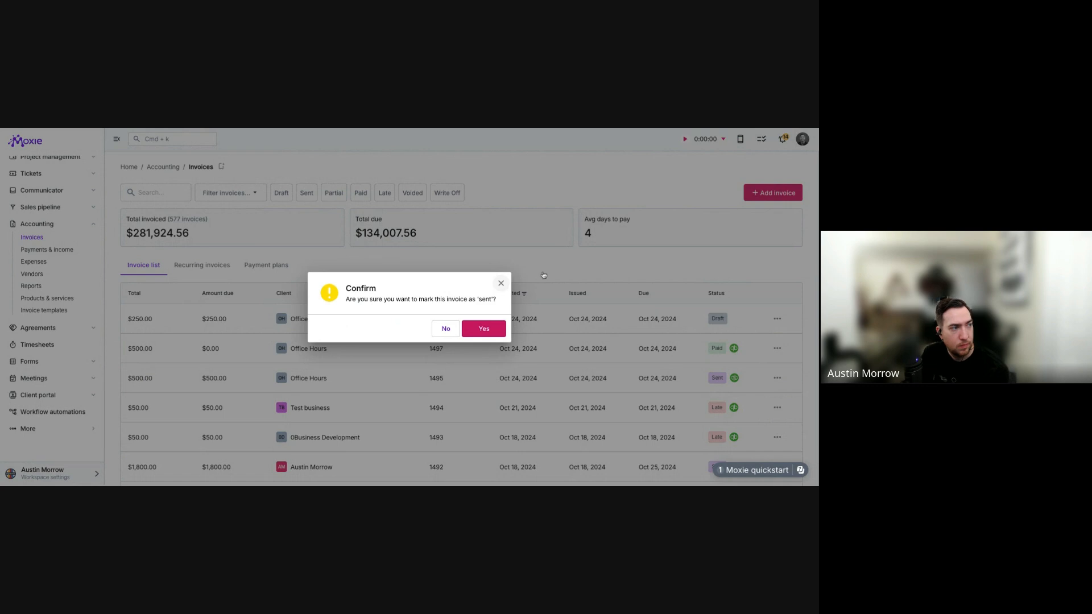
left_click(484, 328)
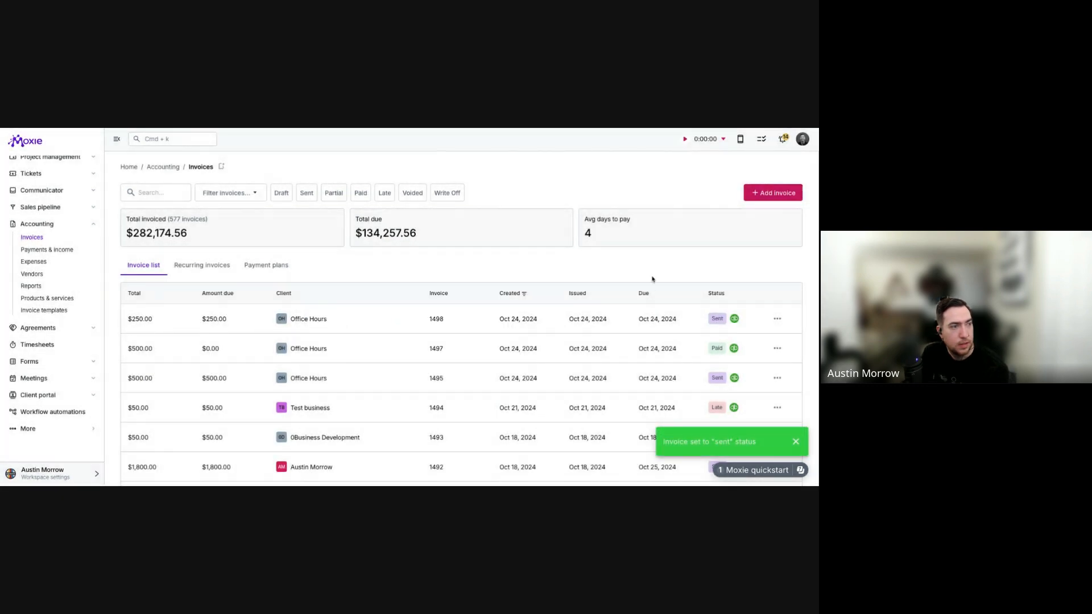
Record a $250 payment on the newly sent Office Hours invoice, with Zelle as the payment type.
left_click(777, 319)
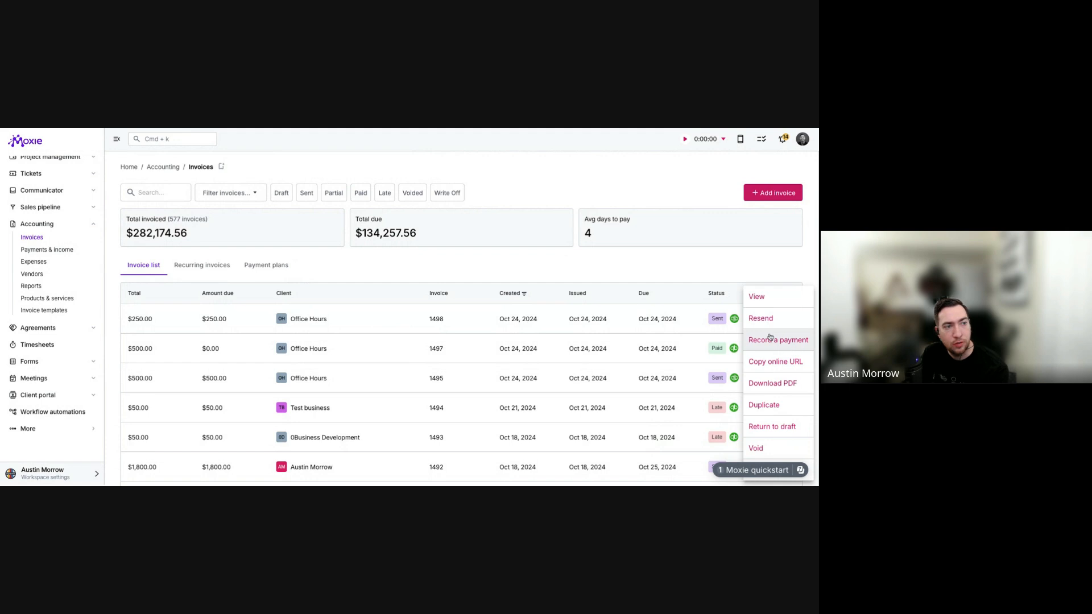
left_click(777, 340)
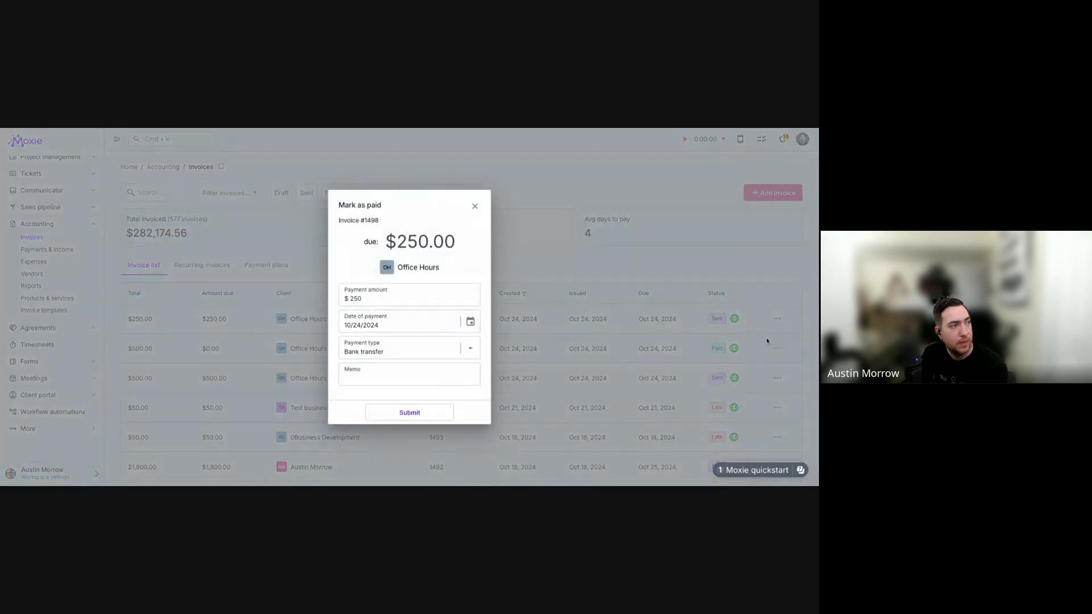
left_click(389, 353)
scroll(436, 389, "down", 3)
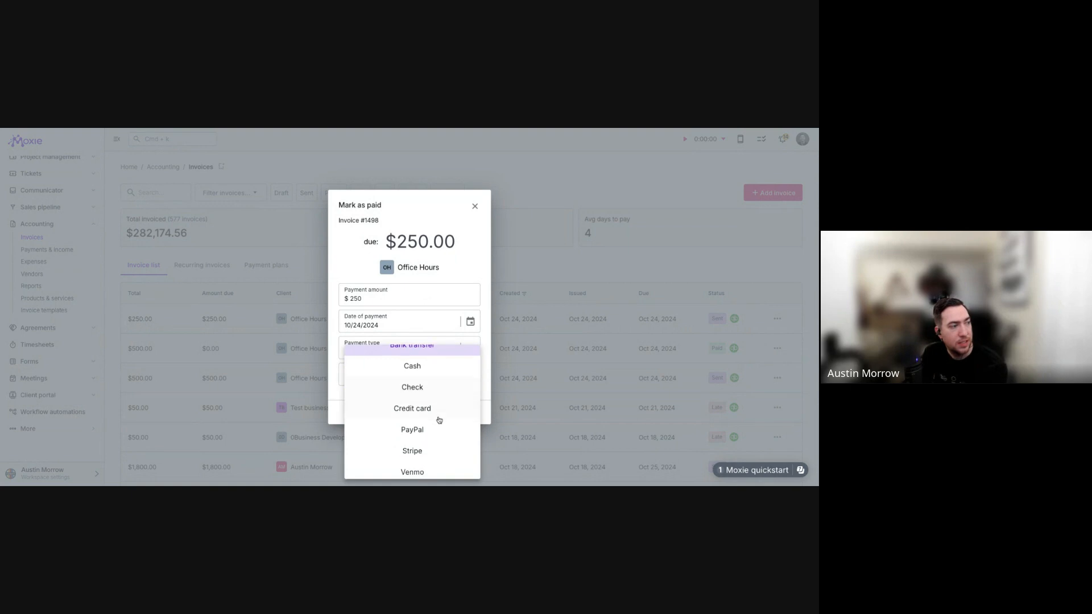
left_click(430, 441)
left_click(410, 413)
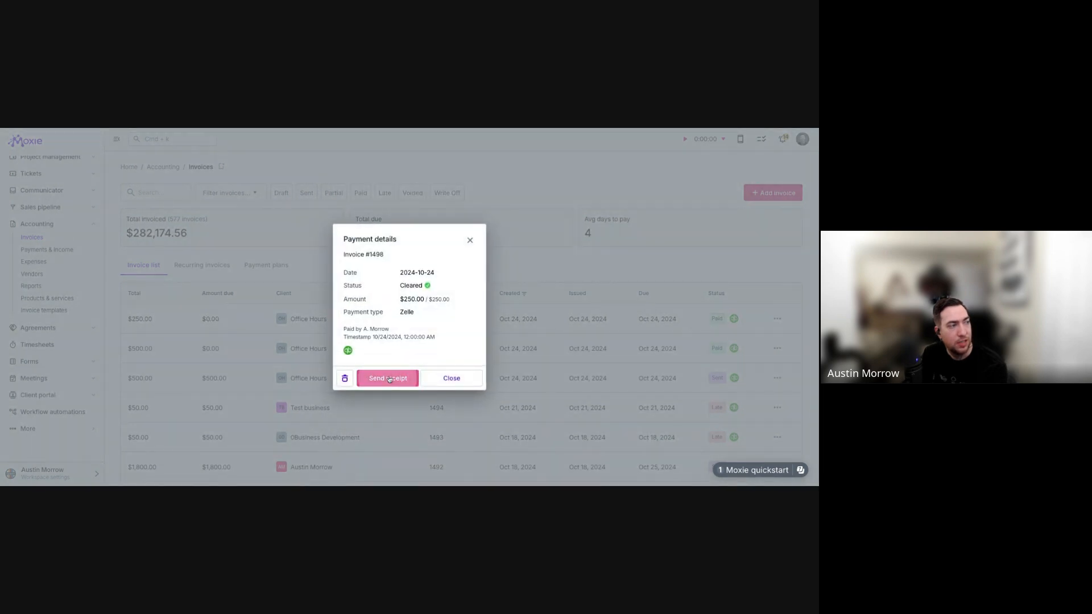
Preview the receipt email for the $250.00 payment, cancel it without sending, and close the payment details.
left_click(388, 378)
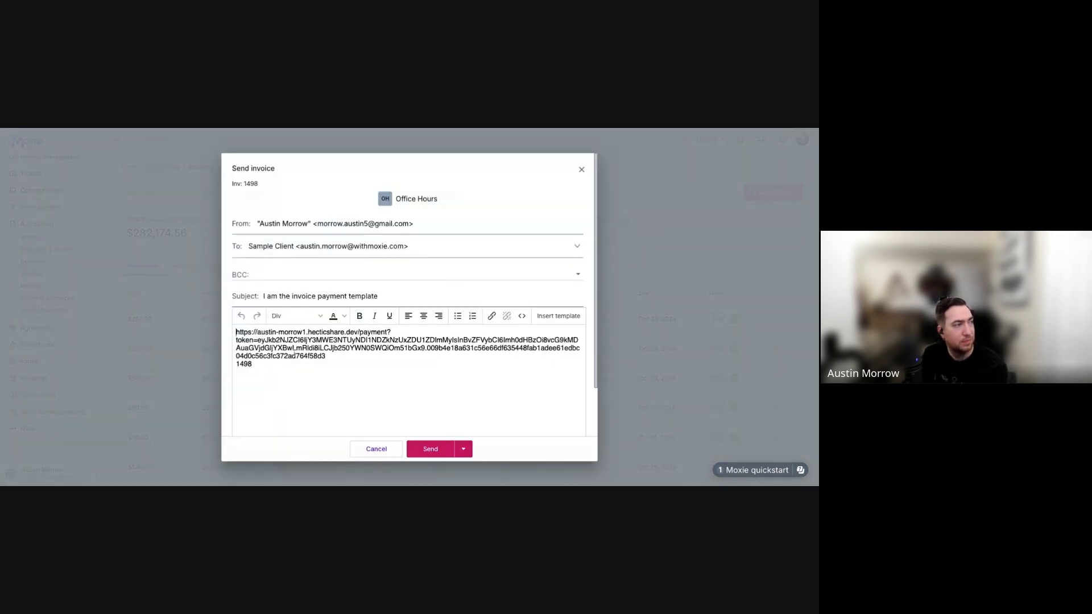
left_click(378, 447)
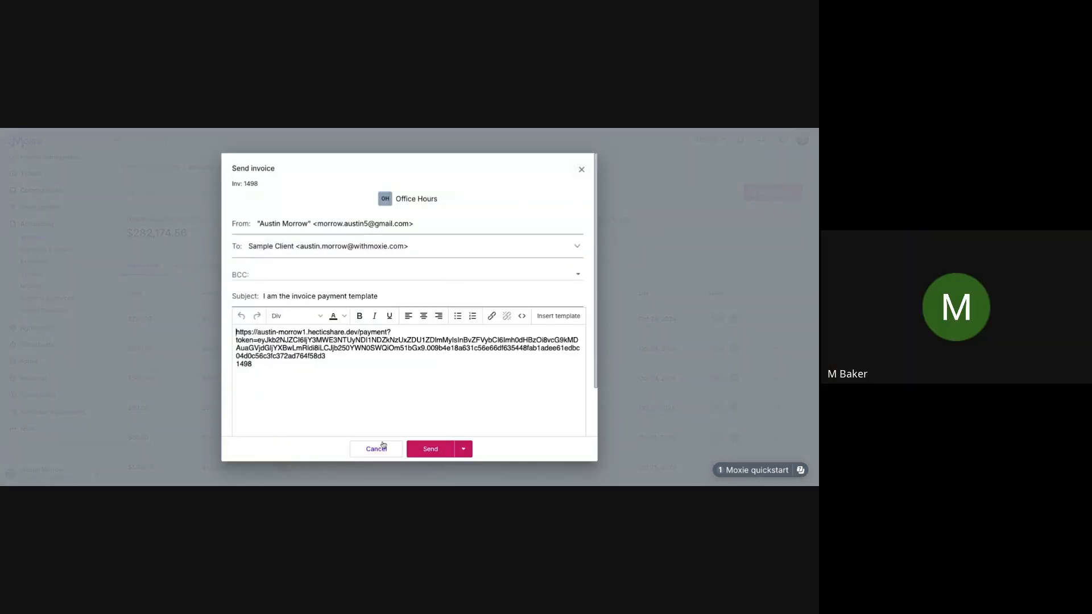
left_click(459, 378)
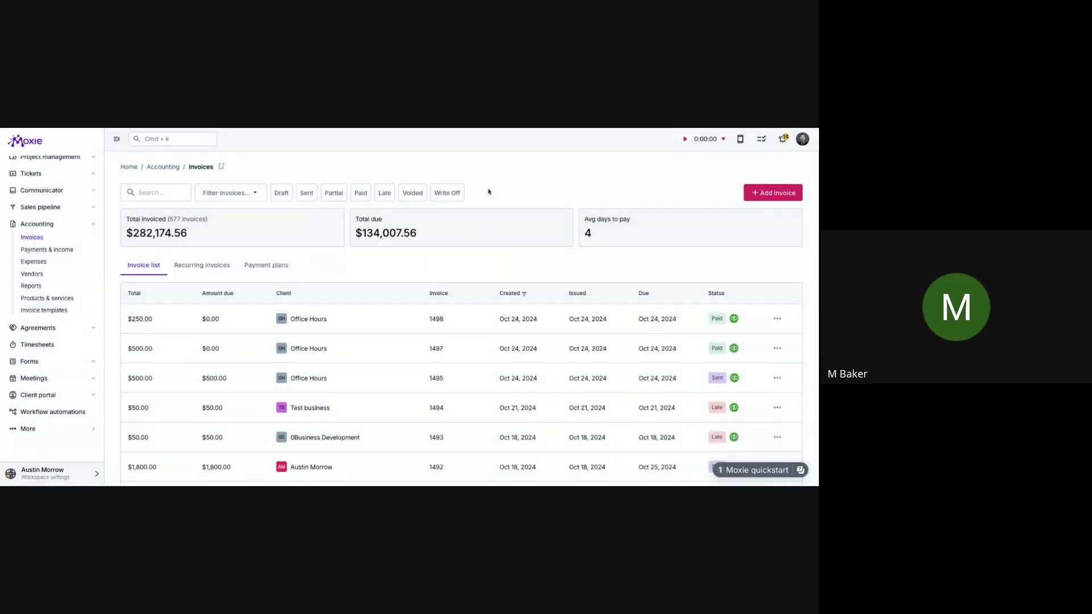
View the paid $250.00 Office Hours invoice and return to the invoice list.
left_click(690, 316)
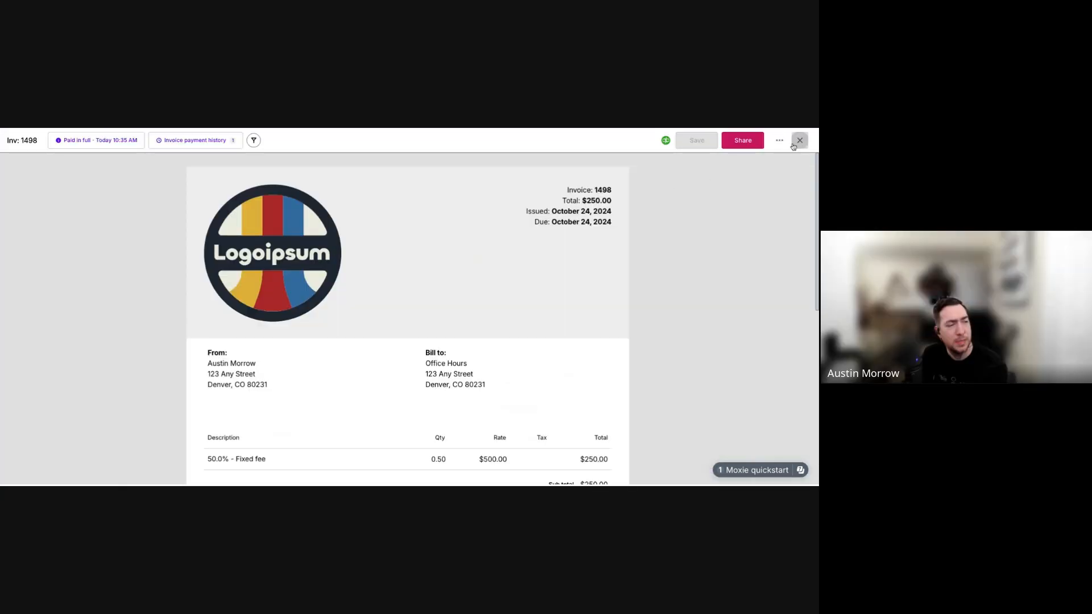
left_click(795, 143)
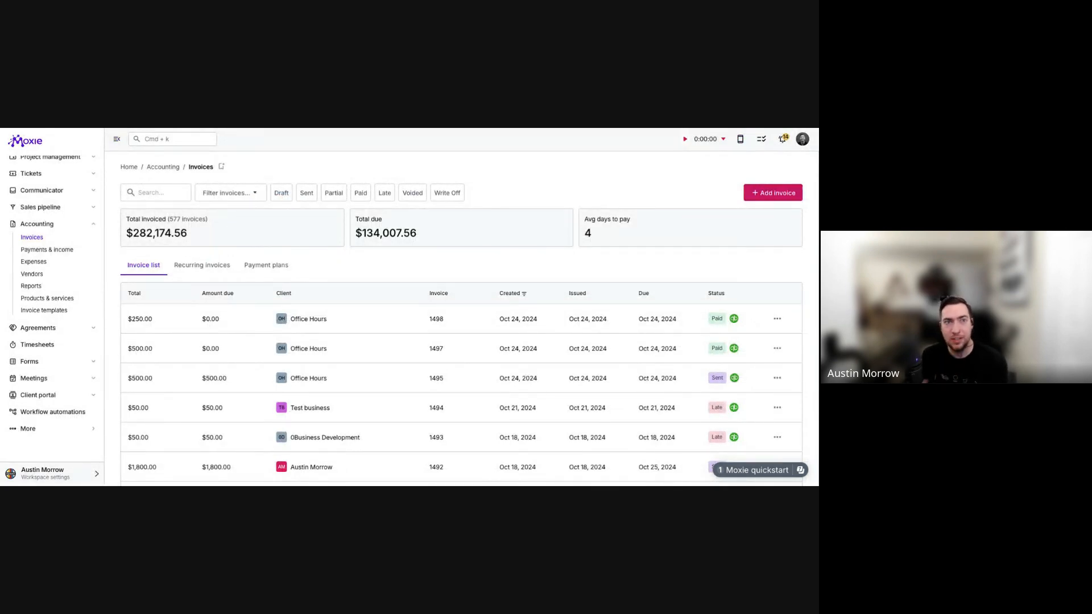
Review the payment types available when recording a payment on the sent $500.00 Office Hours invoice, and close the form without submitting.
scroll(813, 310, "down", 2)
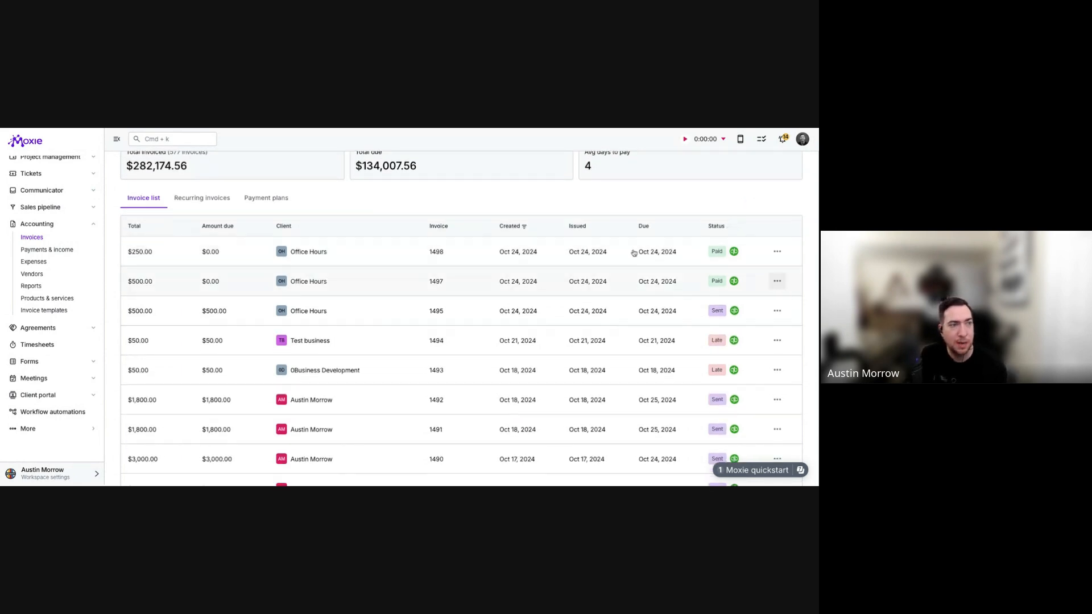
left_click(777, 311)
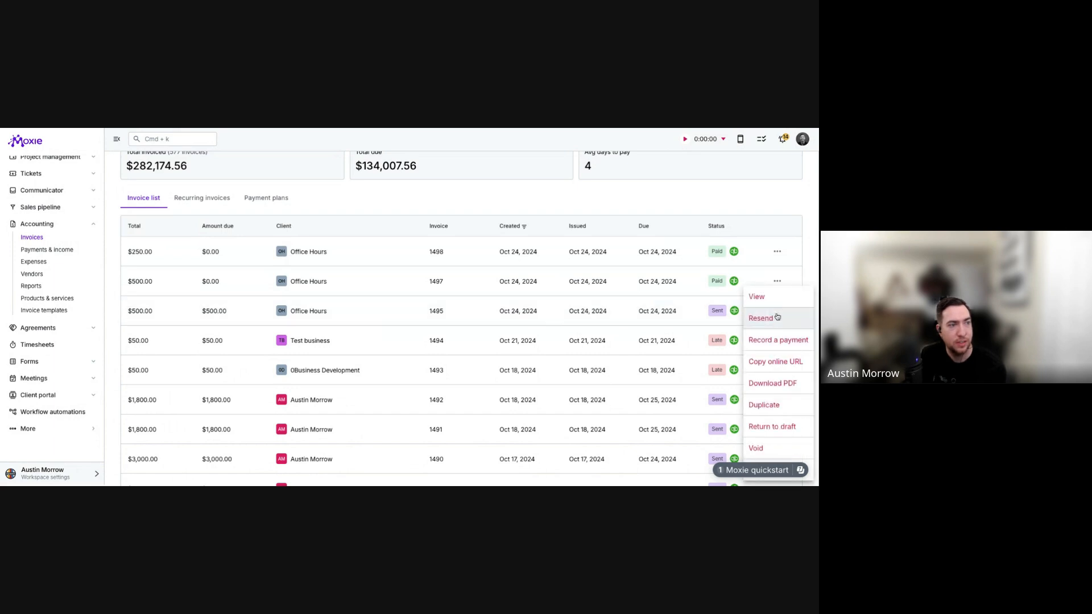
left_click(789, 341)
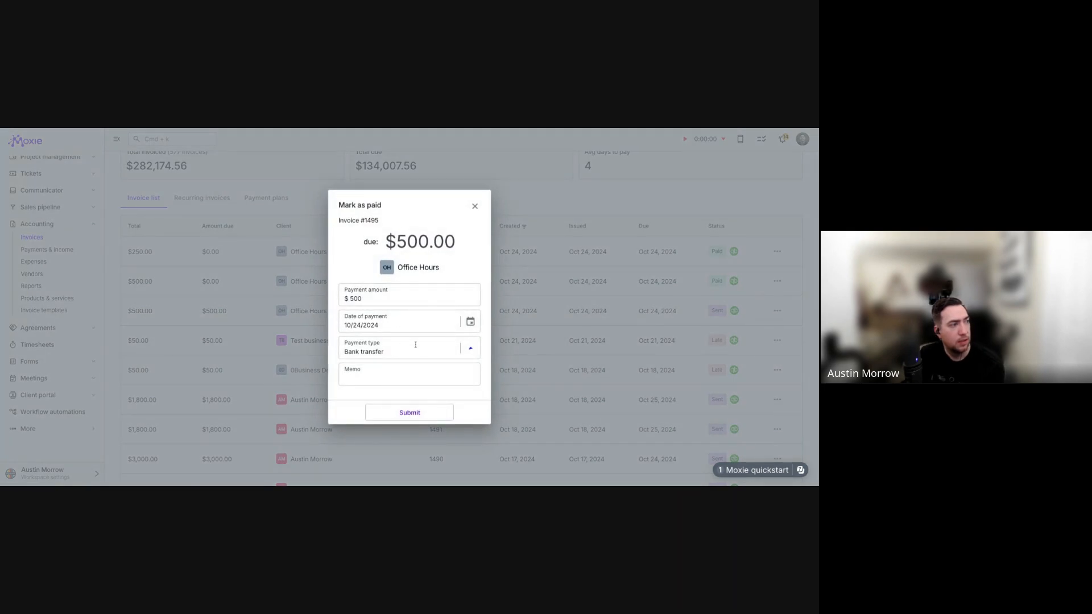
scroll(432, 410, "down", 3)
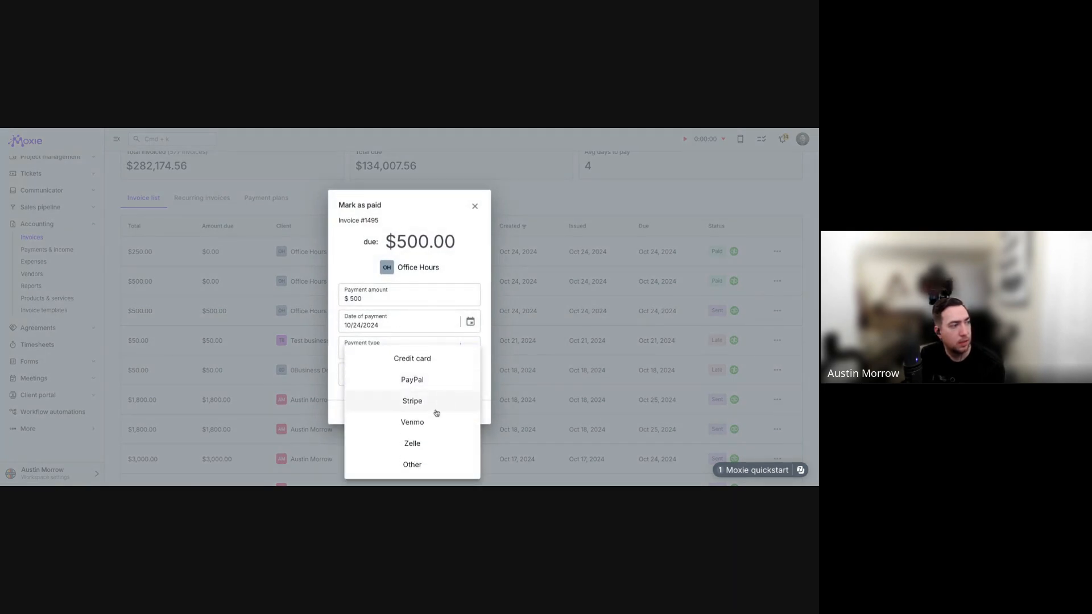
scroll(435, 412, "up", 3)
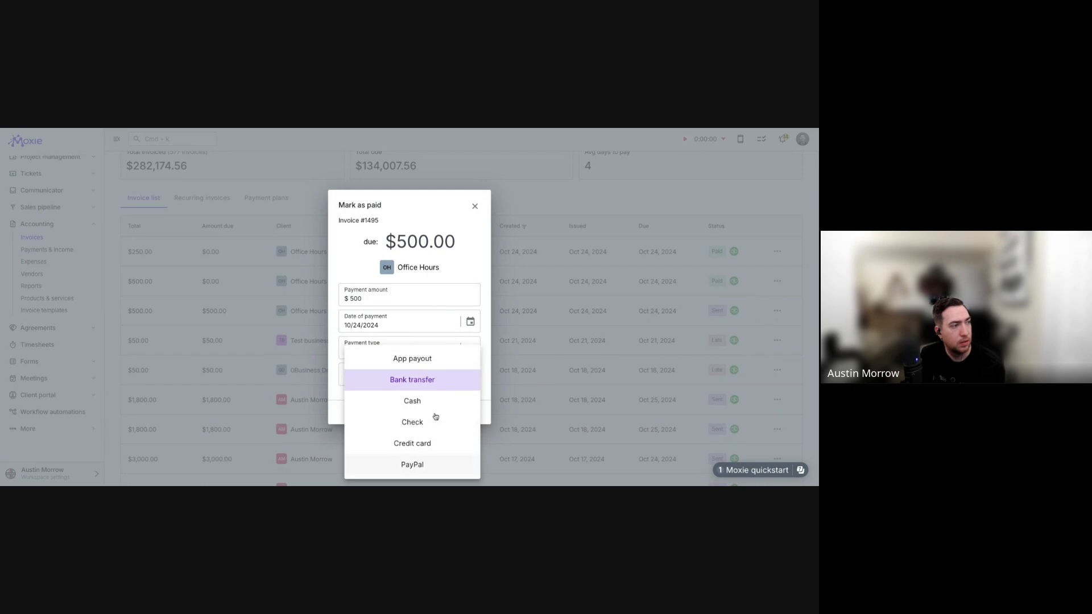
left_click(459, 275)
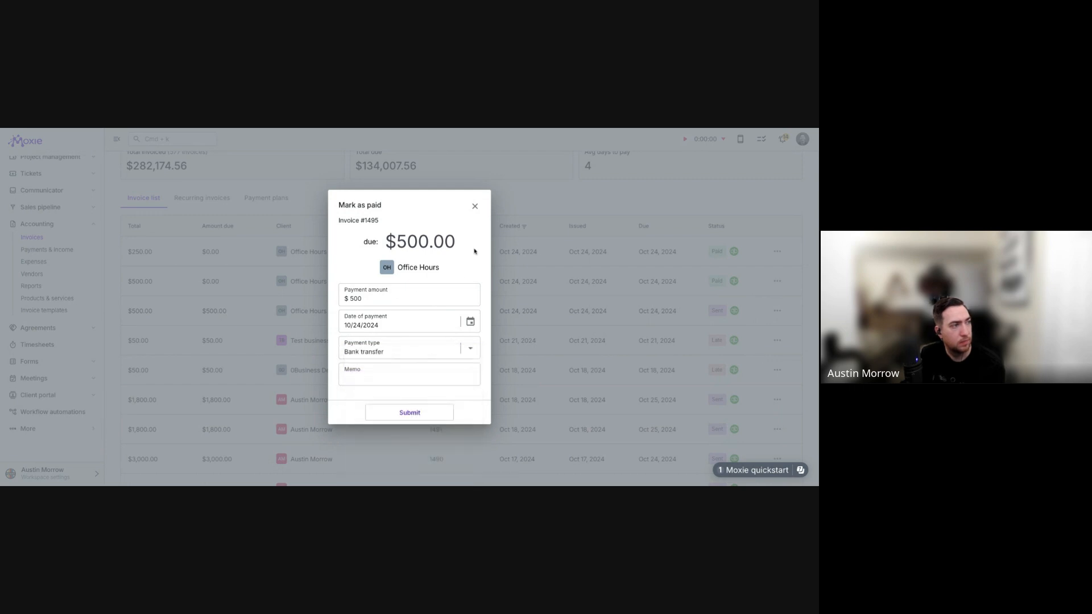
left_click(476, 208)
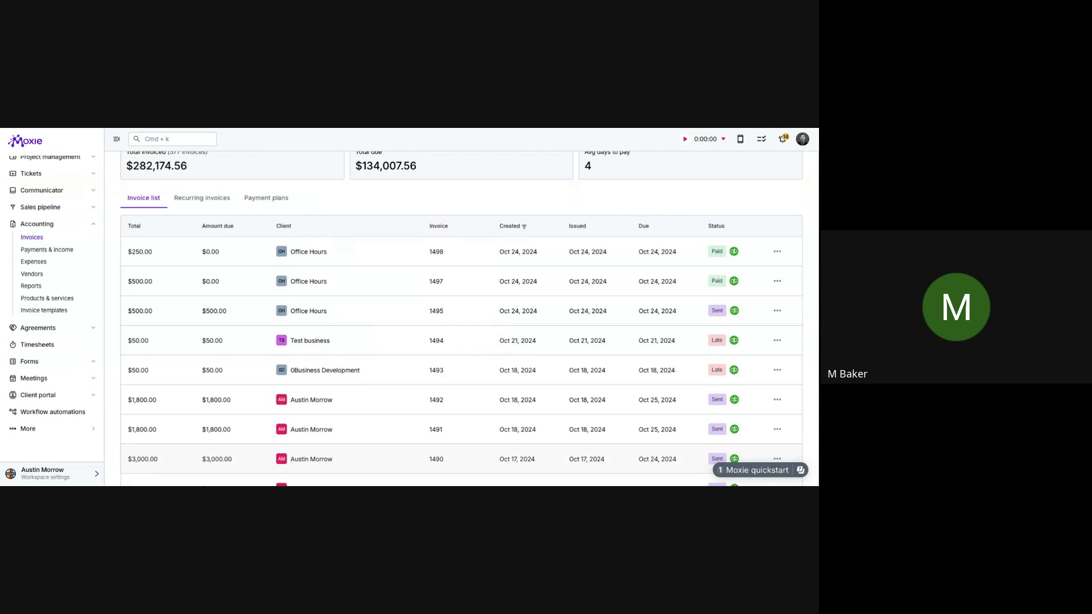
Open the workspace preferences and view the invoice settings.
left_click(51, 471)
left_click(241, 441)
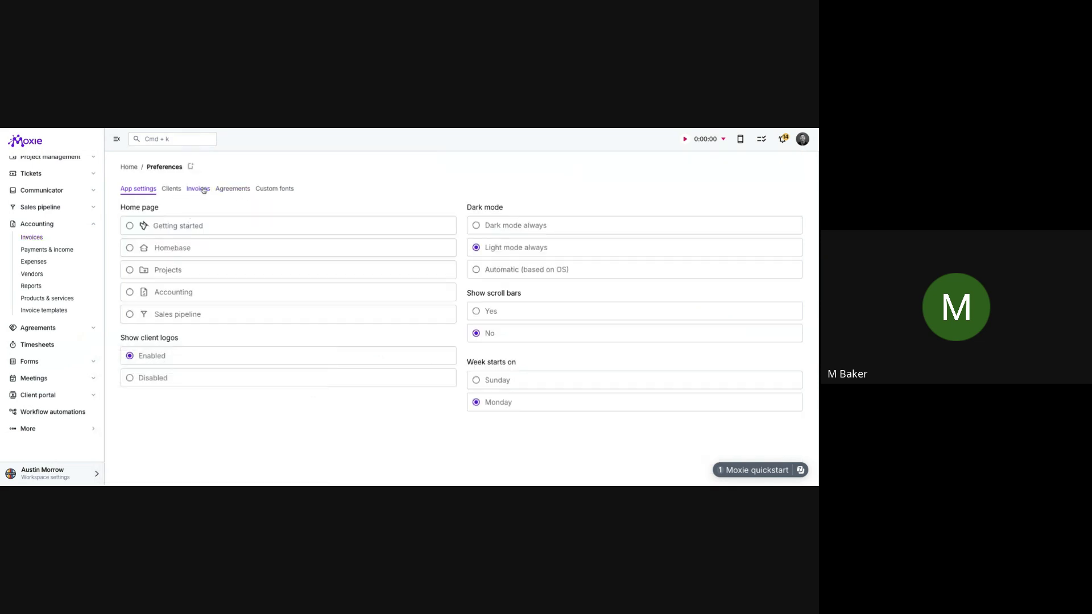
left_click(204, 190)
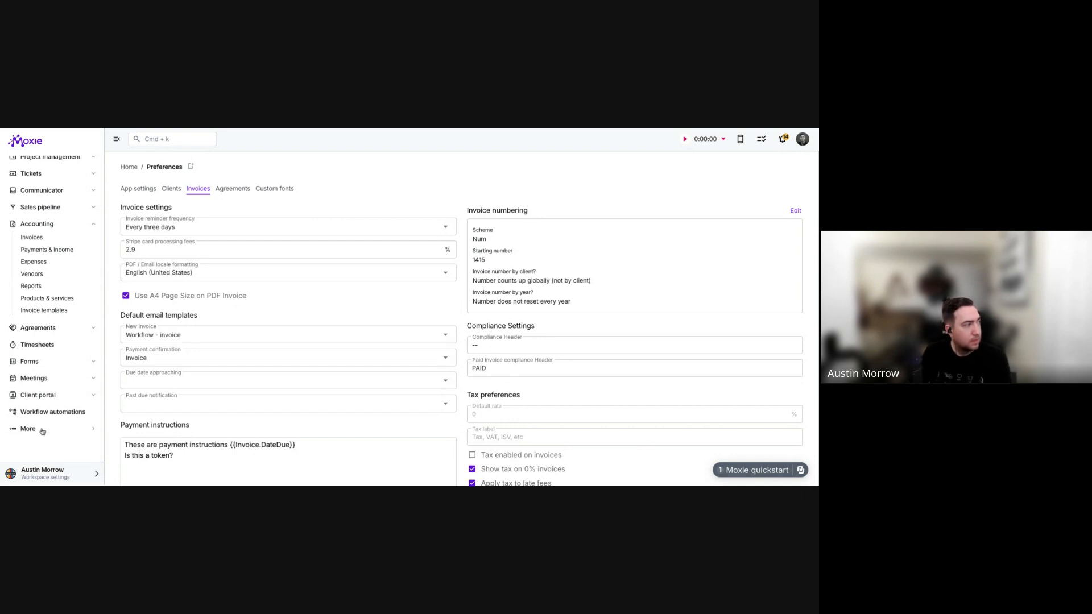
Open the Default template invoice template and insert the Invoice.Status token below the due date in the header text.
left_click(41, 312)
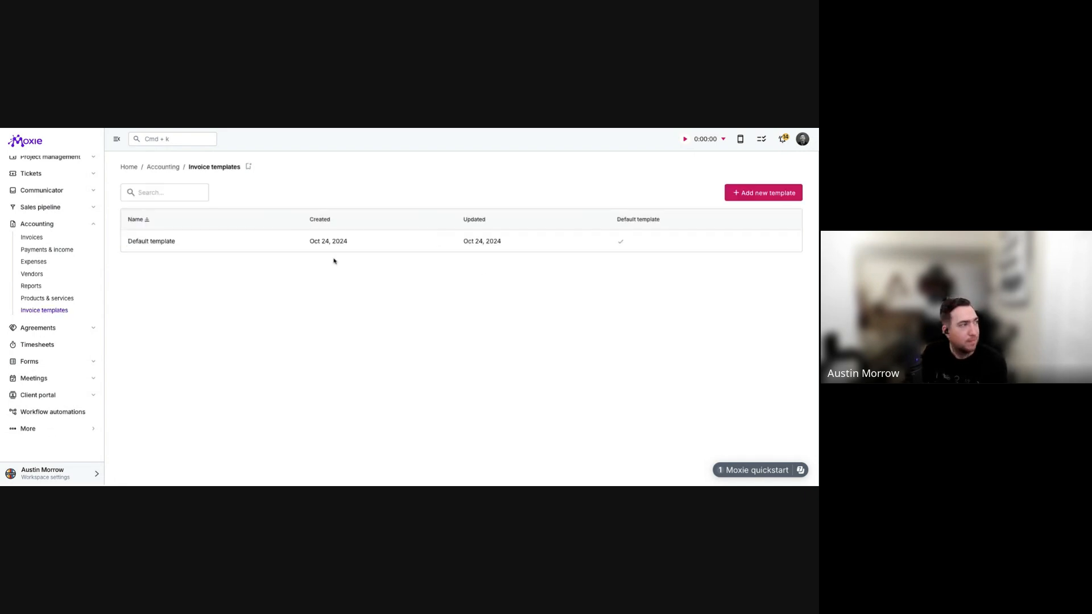
left_click(363, 243)
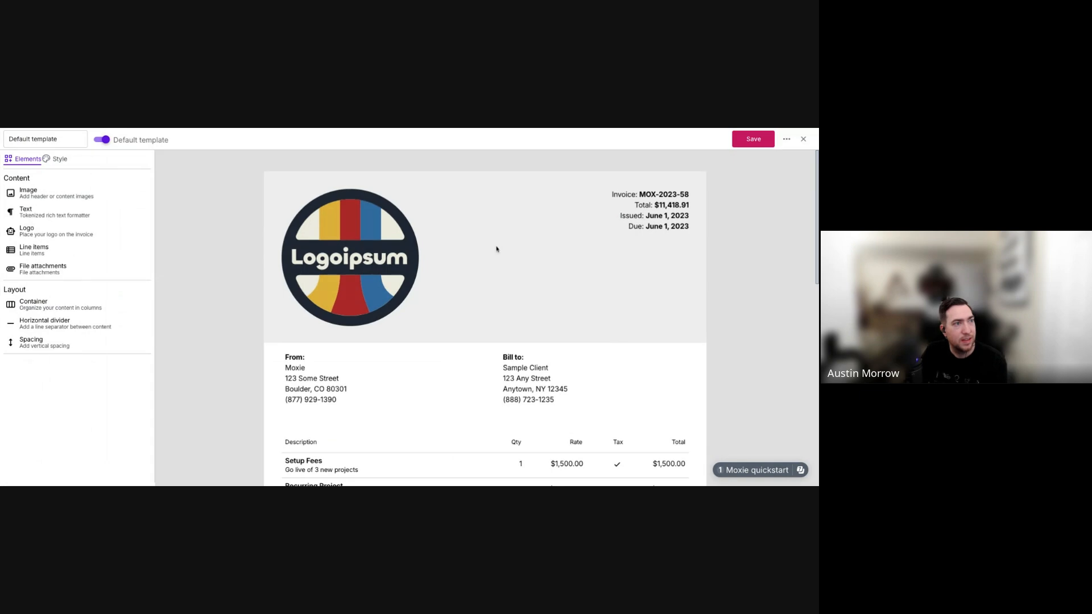
left_click(677, 224)
left_click(681, 225)
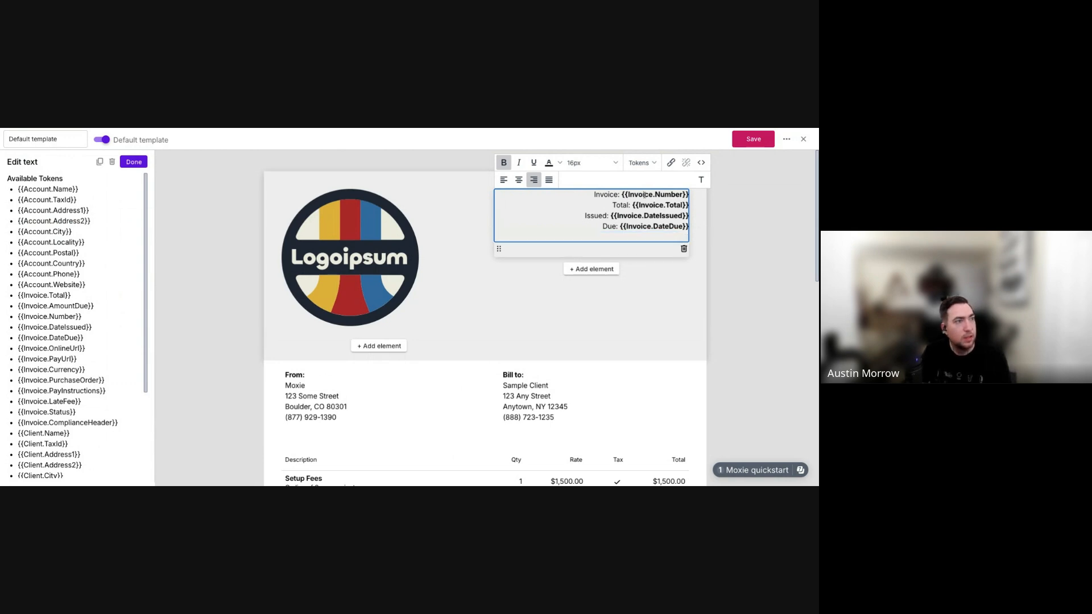
left_click(645, 168)
scroll(674, 245, "down", 5)
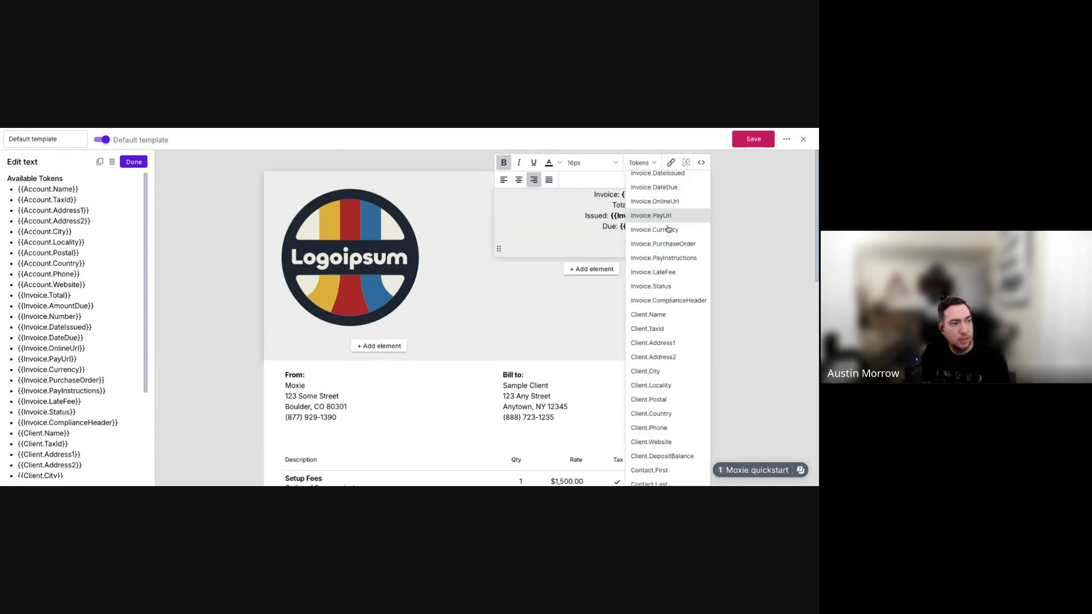
left_click(677, 287)
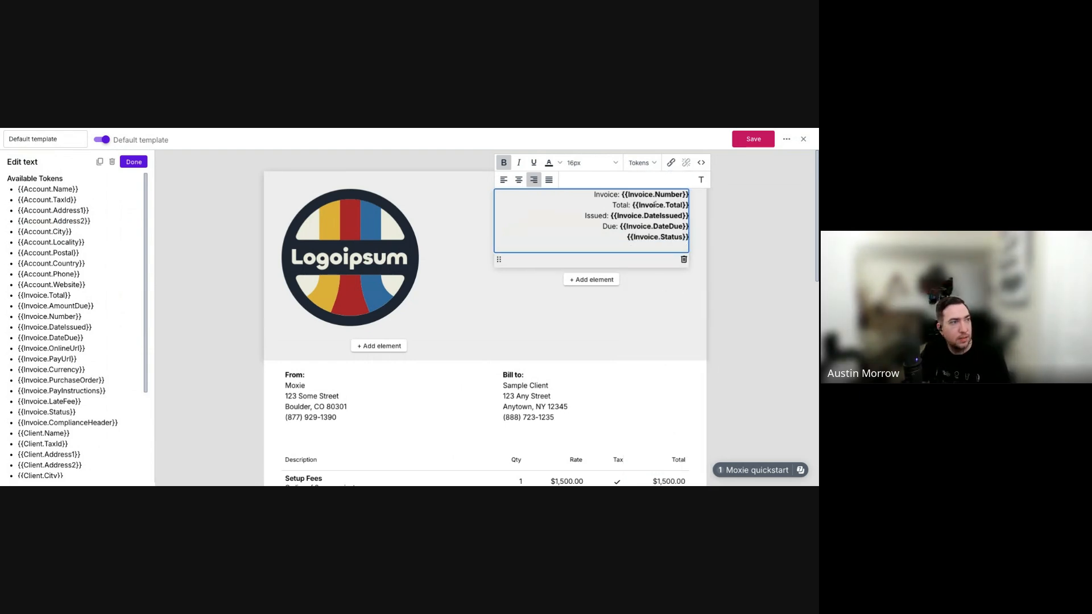
Insert the Invoice.ComplianceHeader token below the status token in the header text, and browse the other available tokens.
left_click(643, 164)
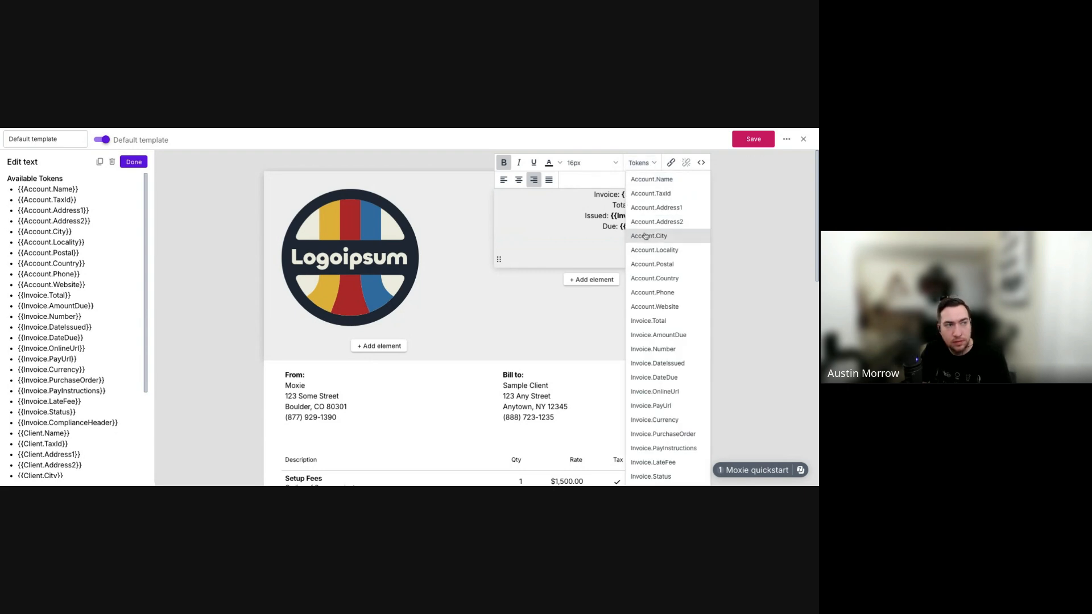
scroll(654, 290, "down", 3)
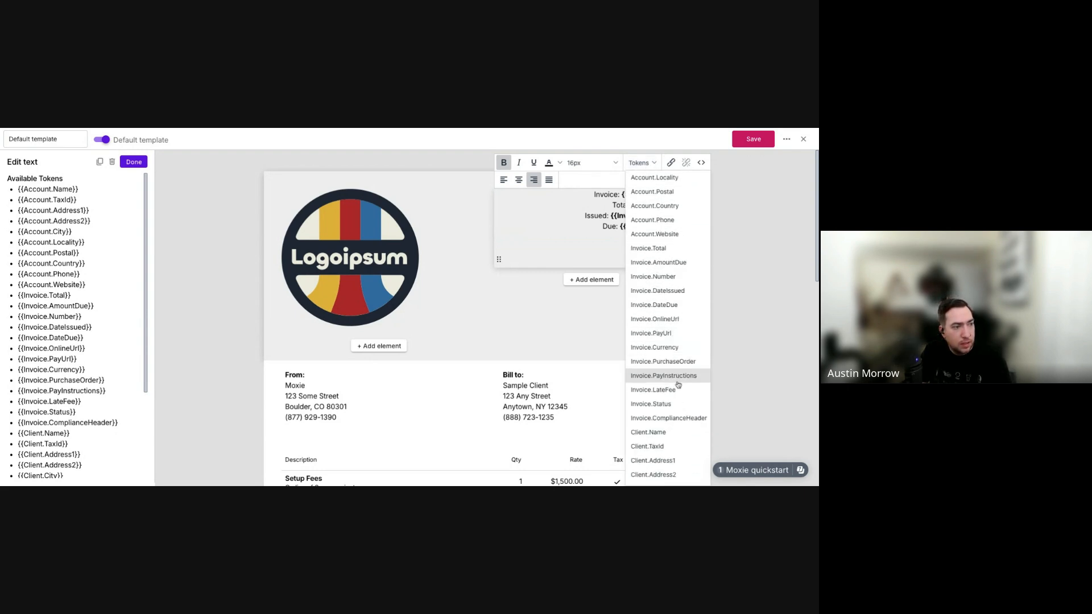
left_click(680, 418)
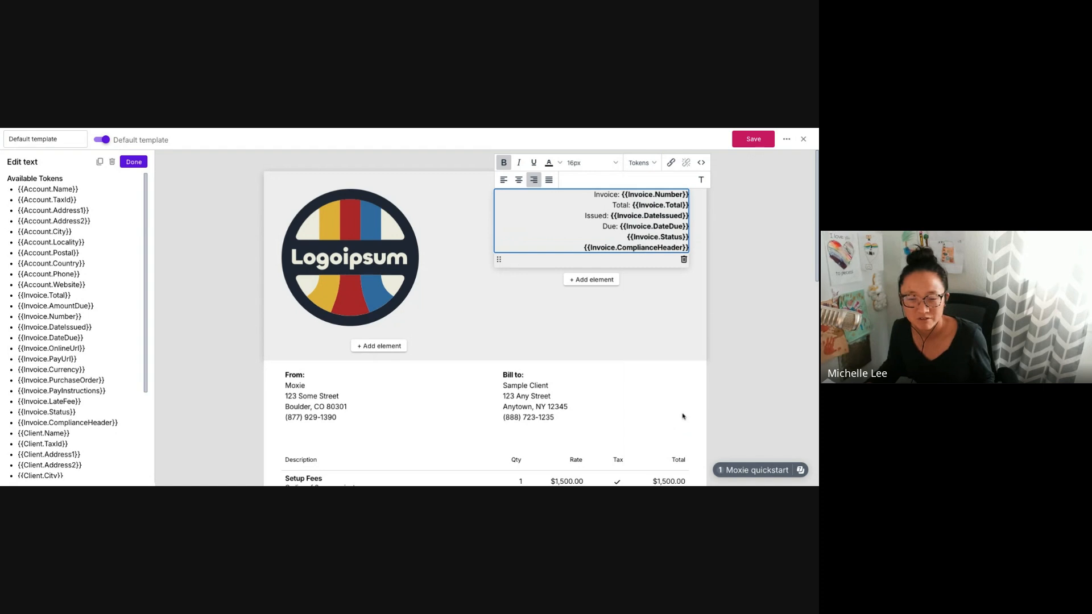
left_click(643, 164)
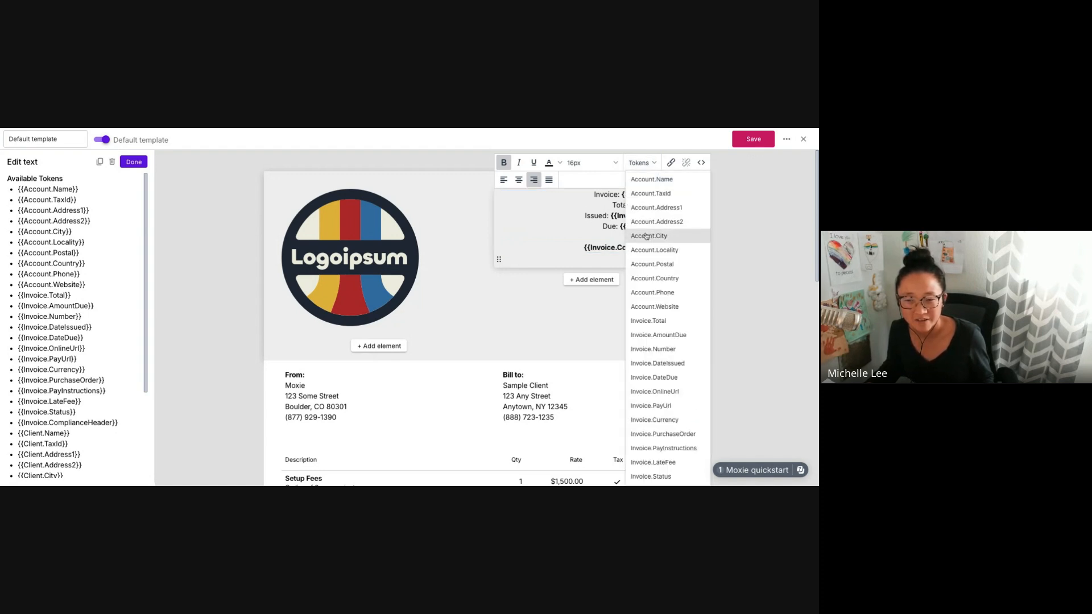
scroll(660, 262, "down", 5)
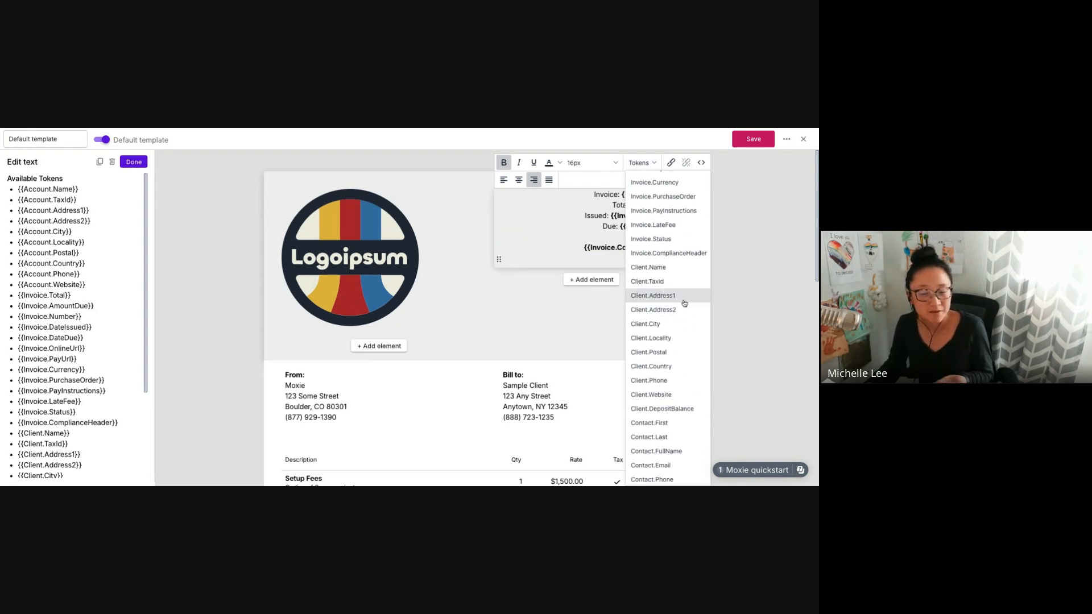
left_click(748, 295)
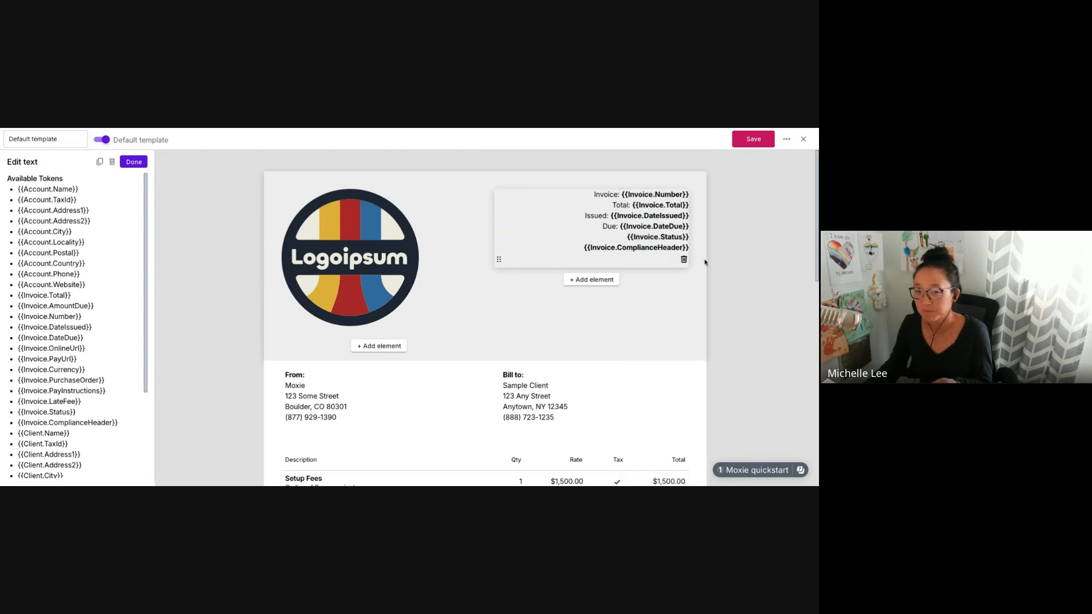
Add a line reading "Hello" below the compliance header token, and delete it again.
left_click(688, 248)
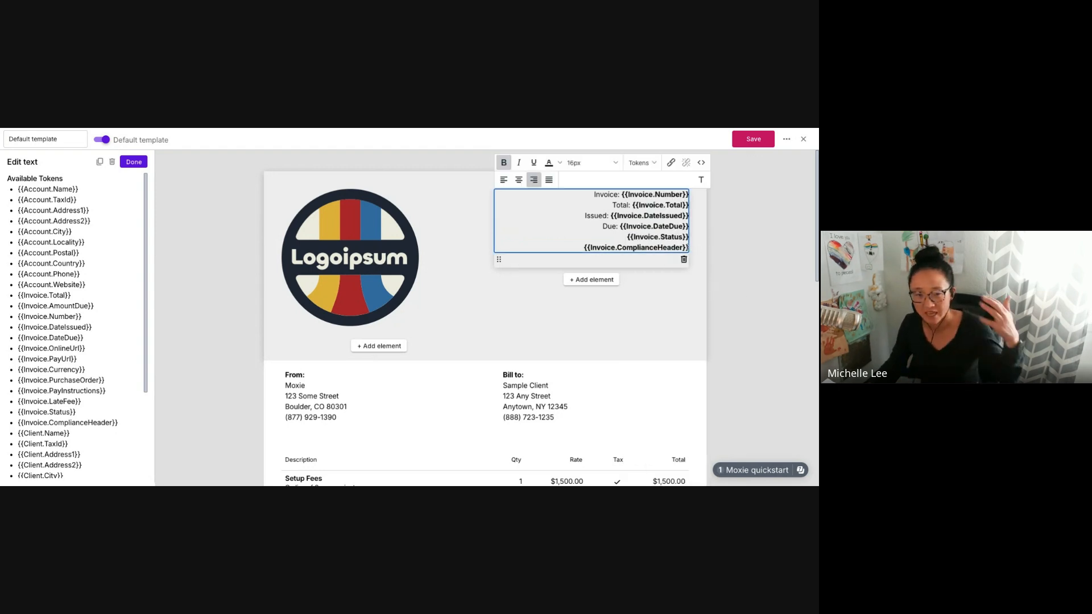
key("Return")
type("Hello")
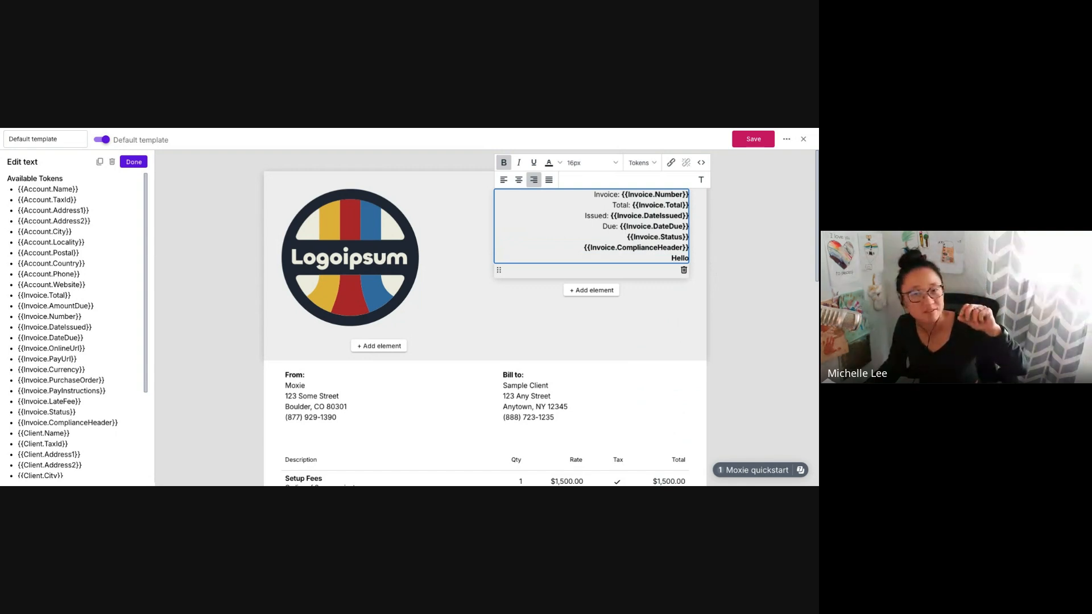
key("BackSpace")
key("BackSpace")
key("BackSpace")
key("BackSpace")
key("BackSpace")
key("BackSpace")
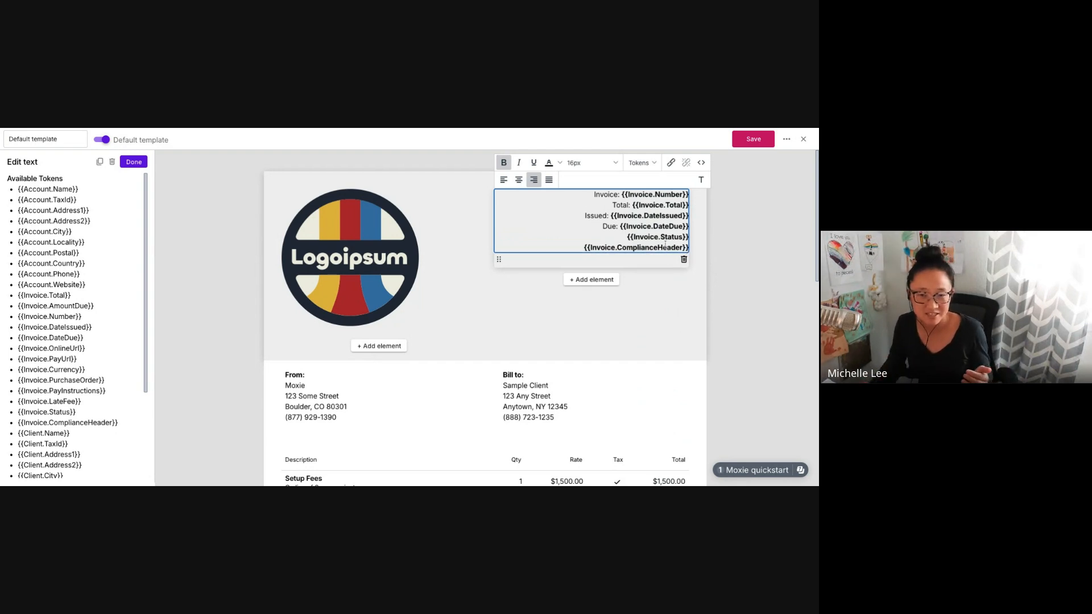
Remove the Invoice.Status and Invoice.ComplianceHeader tokens from the header text, and close the template without saving.
left_click_drag(627, 236, 704, 248)
key("BackSpace")
key("BackSpace")
left_click(711, 242)
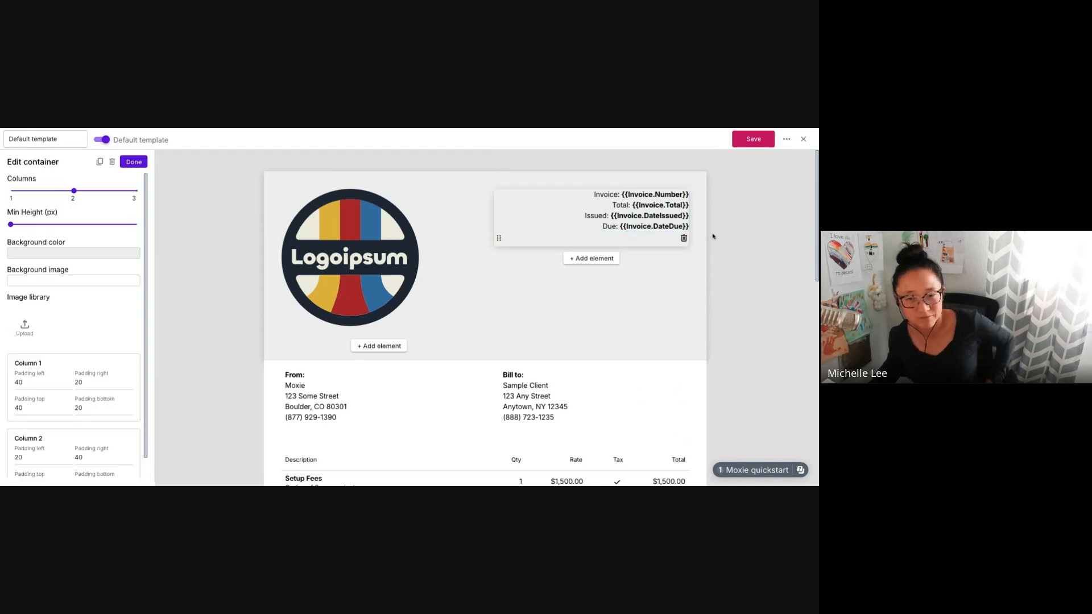
left_click(143, 165)
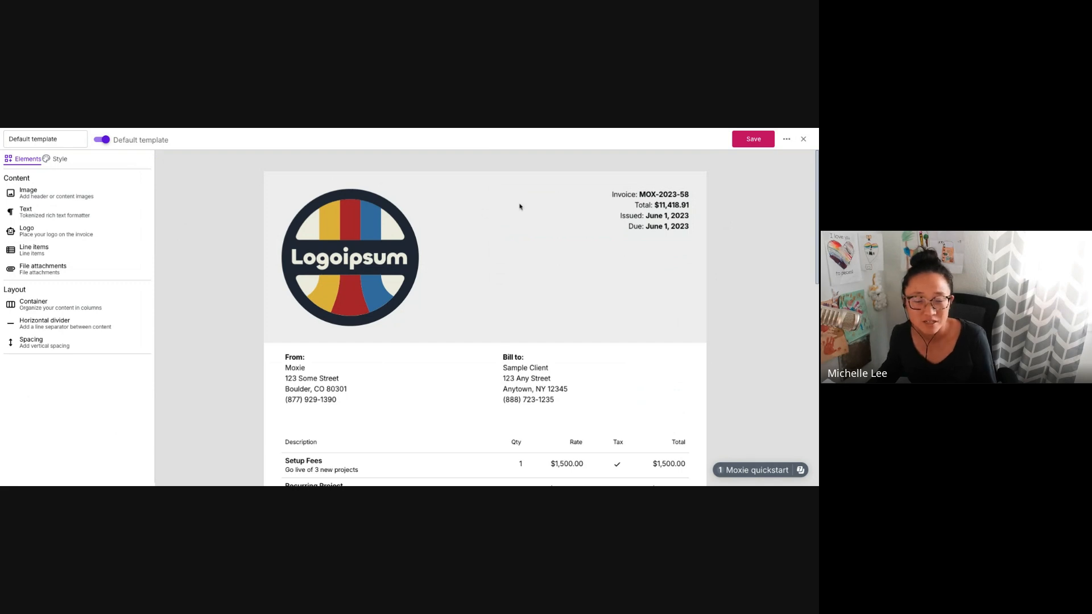
left_click(804, 140)
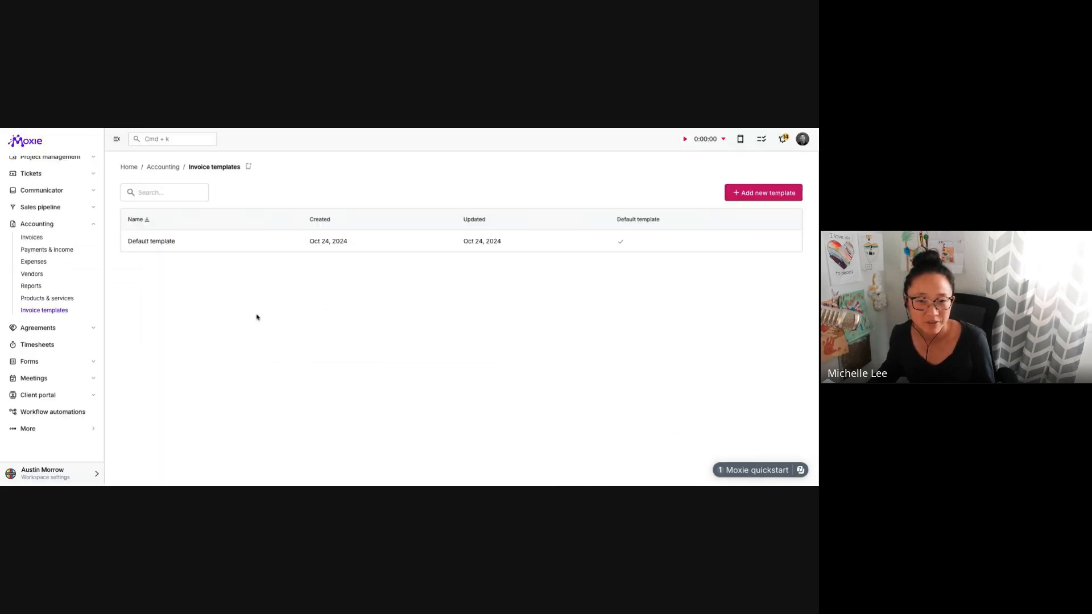
Return the sent $500.00 Office Hours invoice to draft status from the invoice list.
left_click(31, 238)
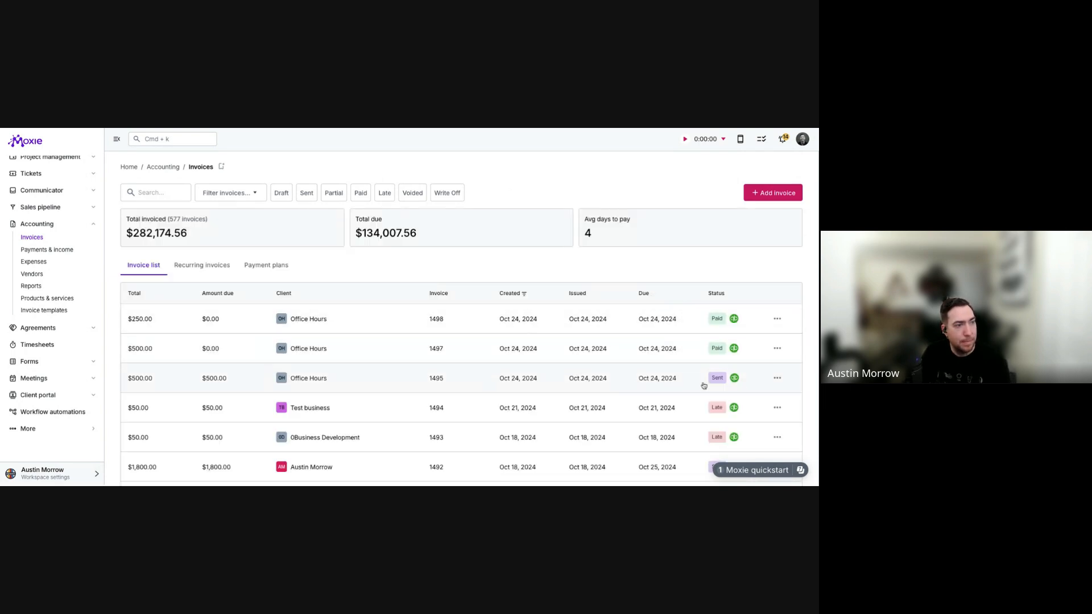
left_click(777, 378)
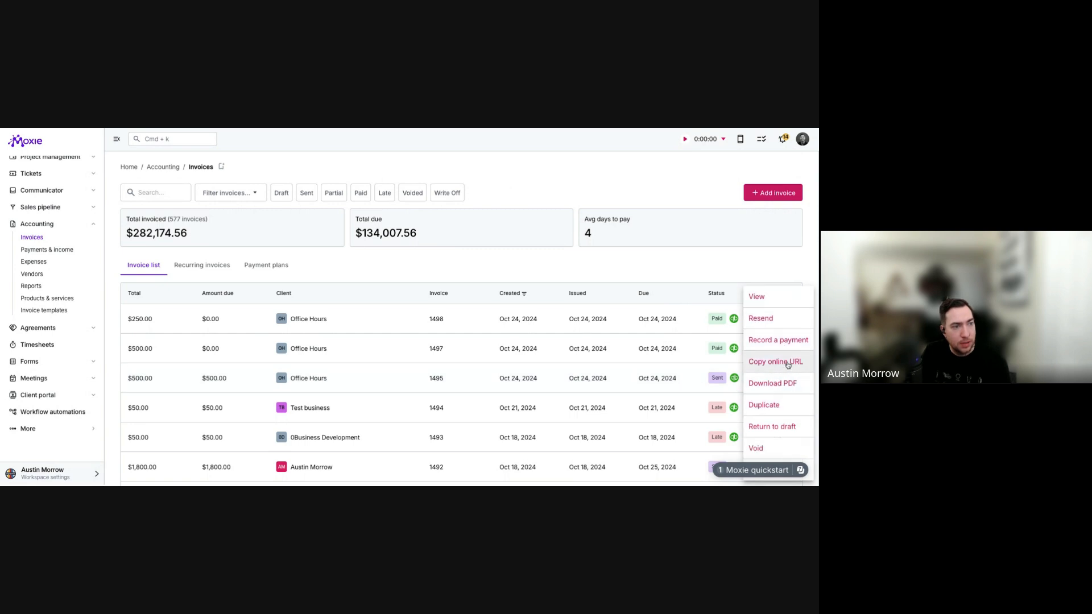
left_click(775, 430)
left_click(484, 329)
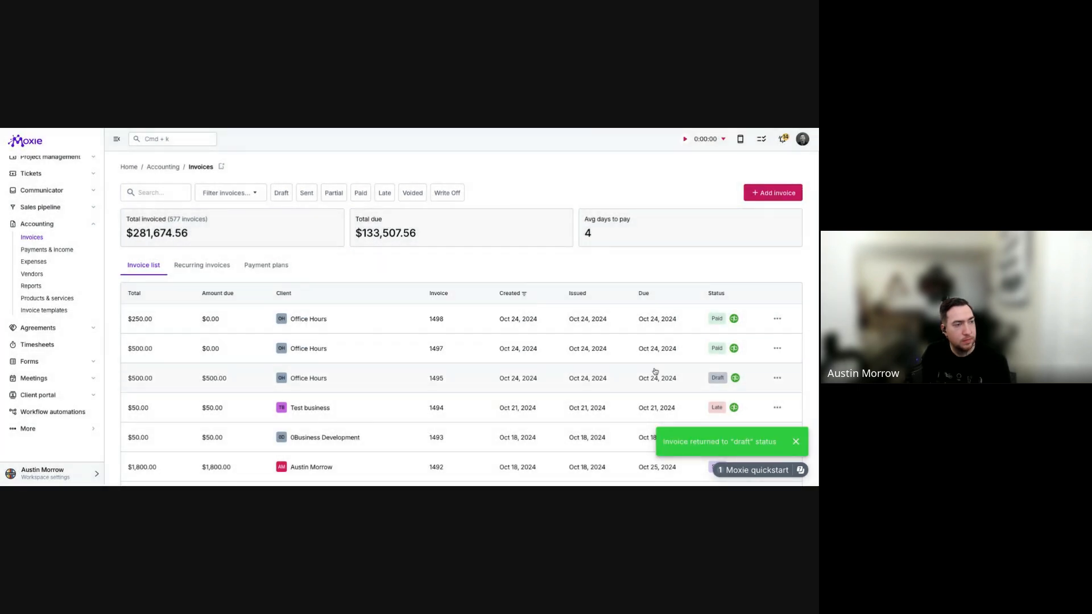
Open the $500.00 Office Hours draft, set its discount percentage to 25, and check the invoice totals.
left_click(635, 377)
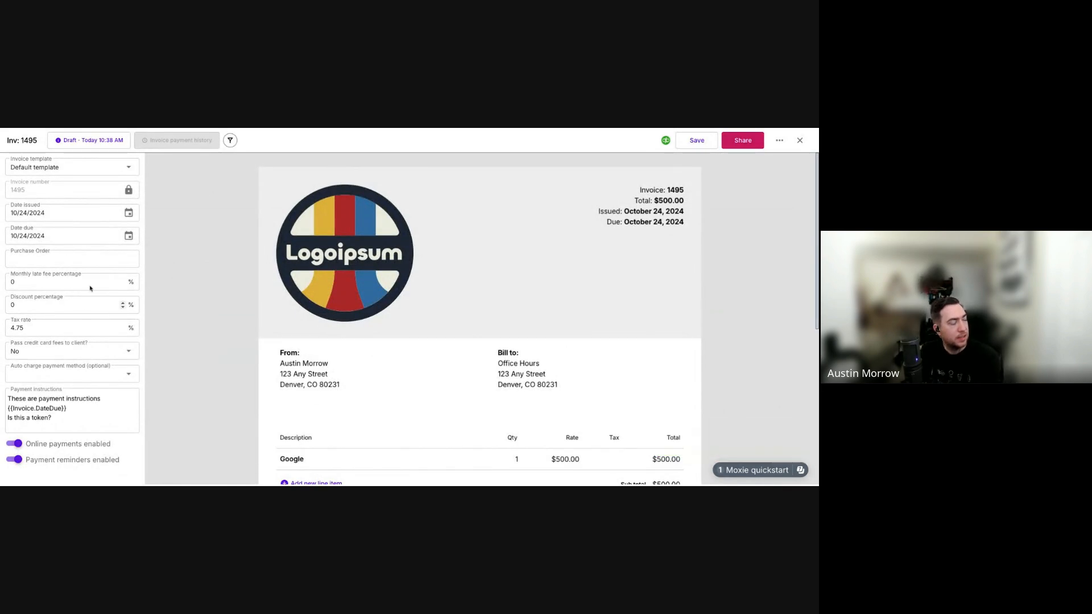
left_click(39, 303)
key("BackSpace")
type("25")
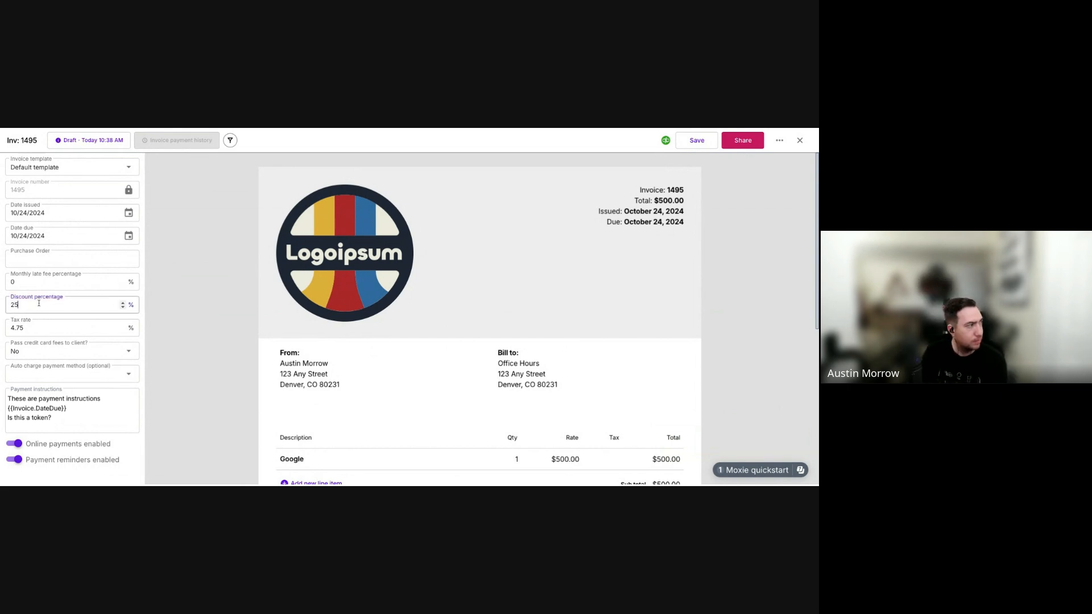
left_click(144, 332)
scroll(633, 366, "down", 2)
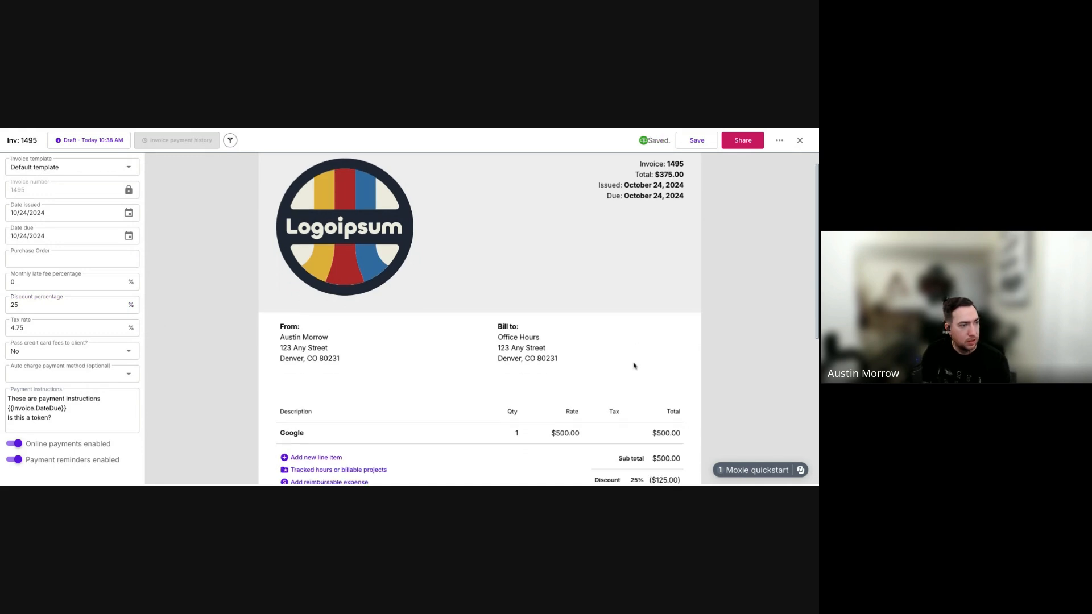
scroll(633, 367, "down", 1)
scroll(431, 361, "up", 1)
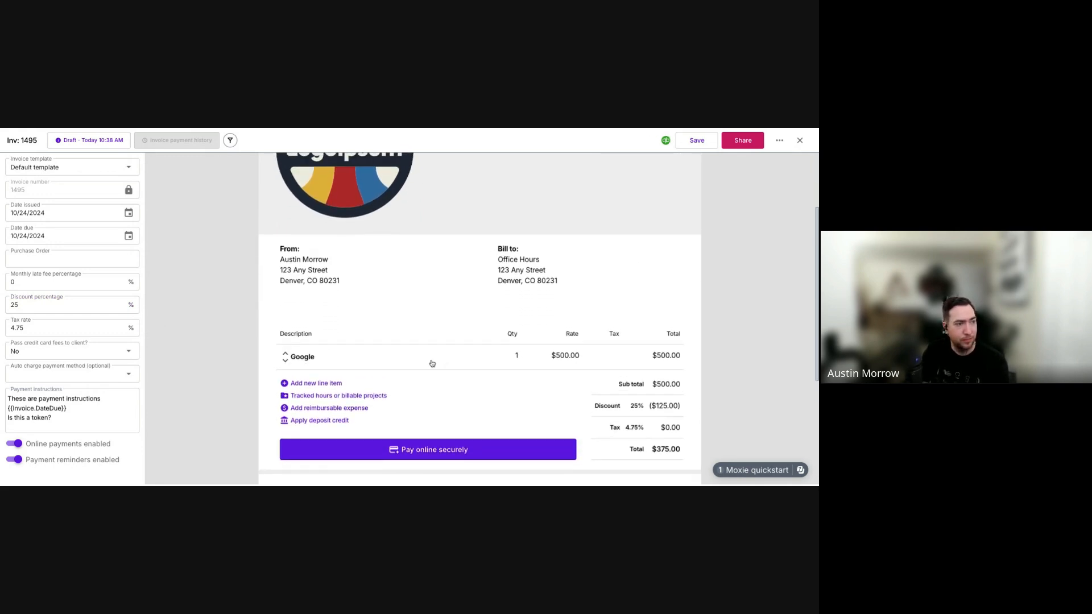
Clear the discount percentage on the draft invoice.
double_click(23, 303)
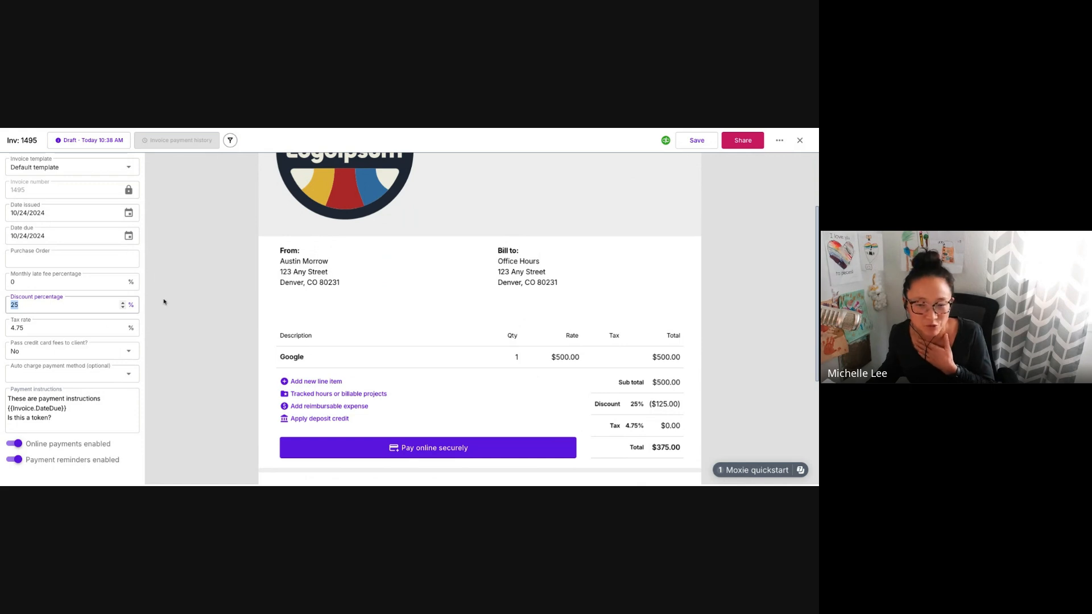
key("BackSpace")
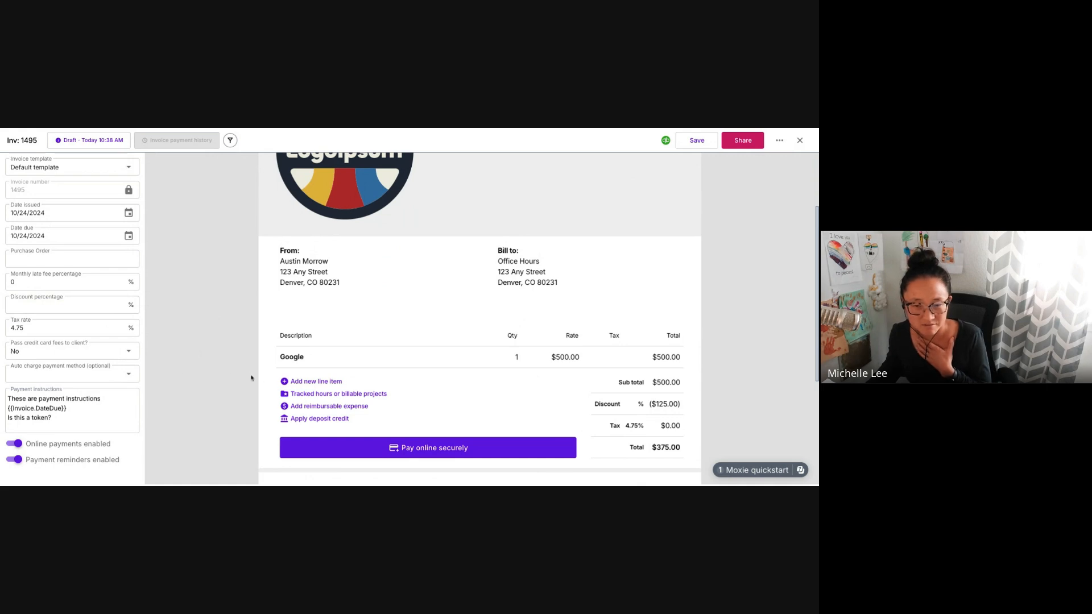
left_click(312, 382)
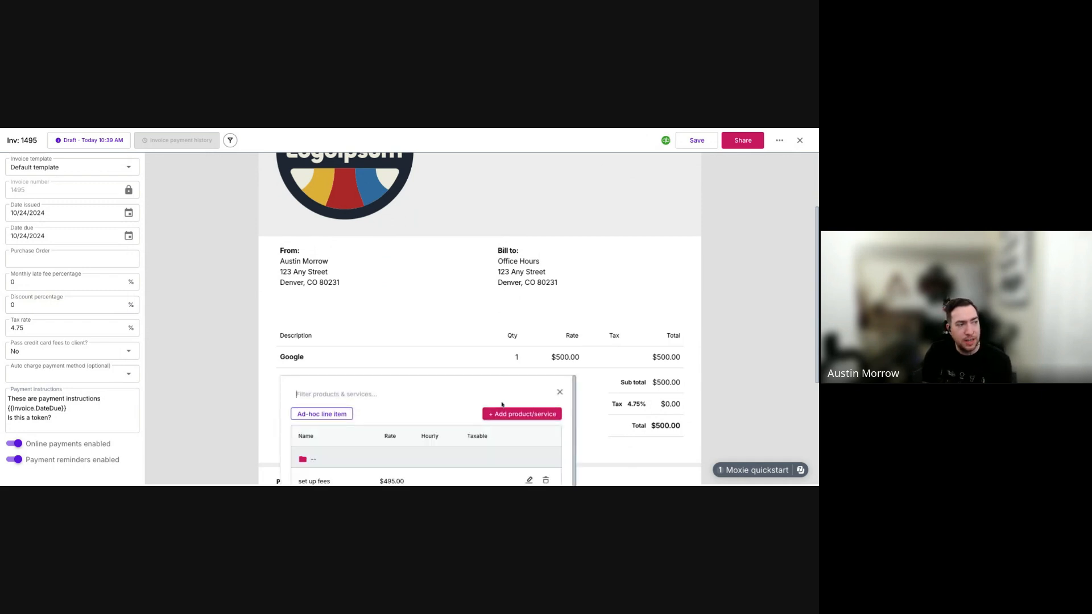
left_click(559, 392)
Edit the saved Discount product from the line item picker, setting its default rate to -25 dollars, and save it.
left_click(342, 382)
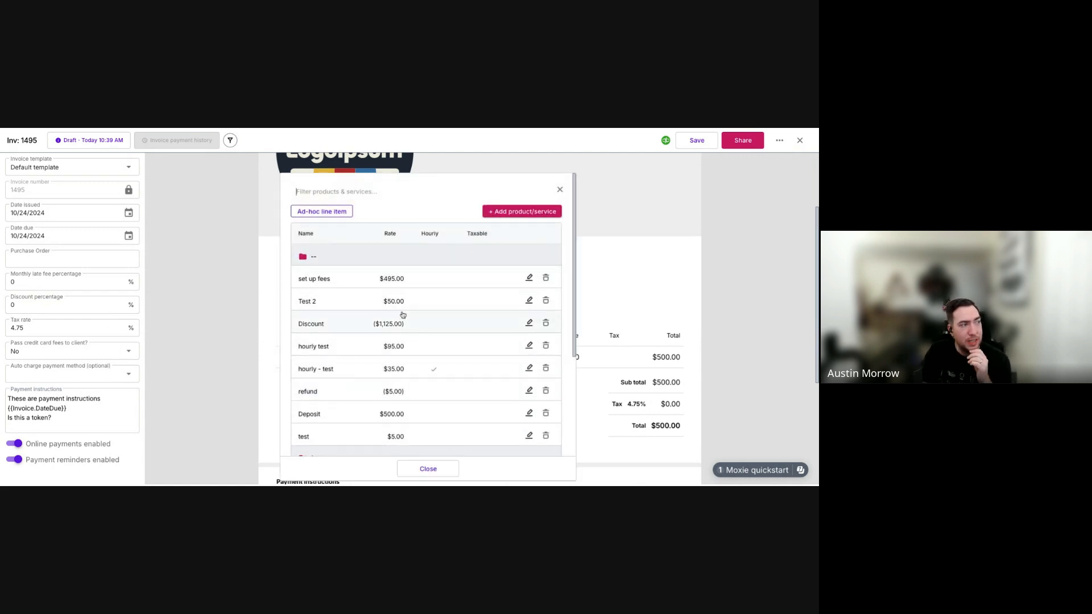
left_click(528, 323)
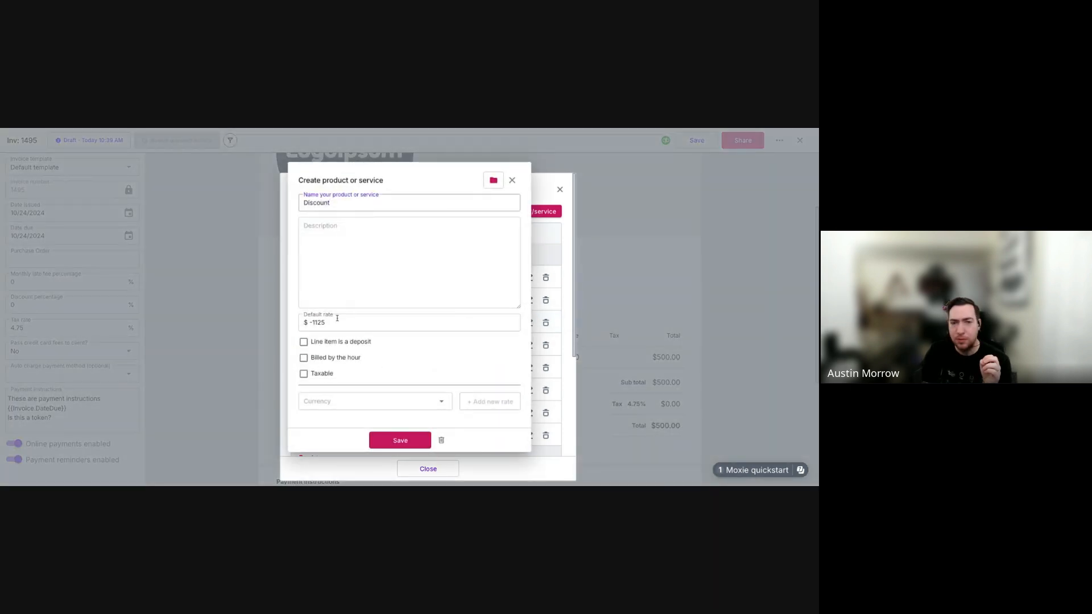
double_click(319, 322)
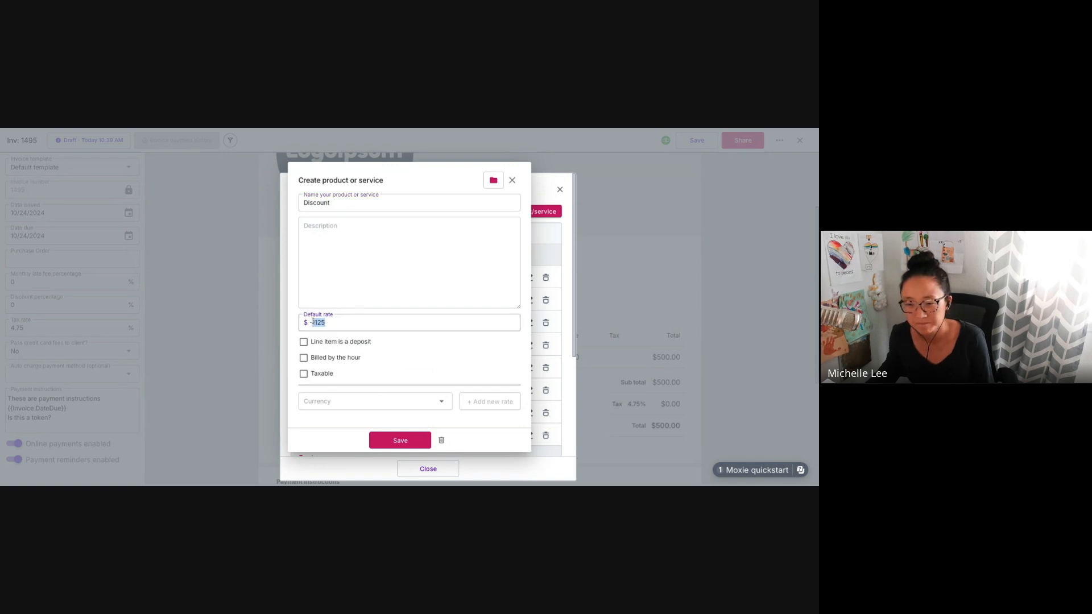
type("25")
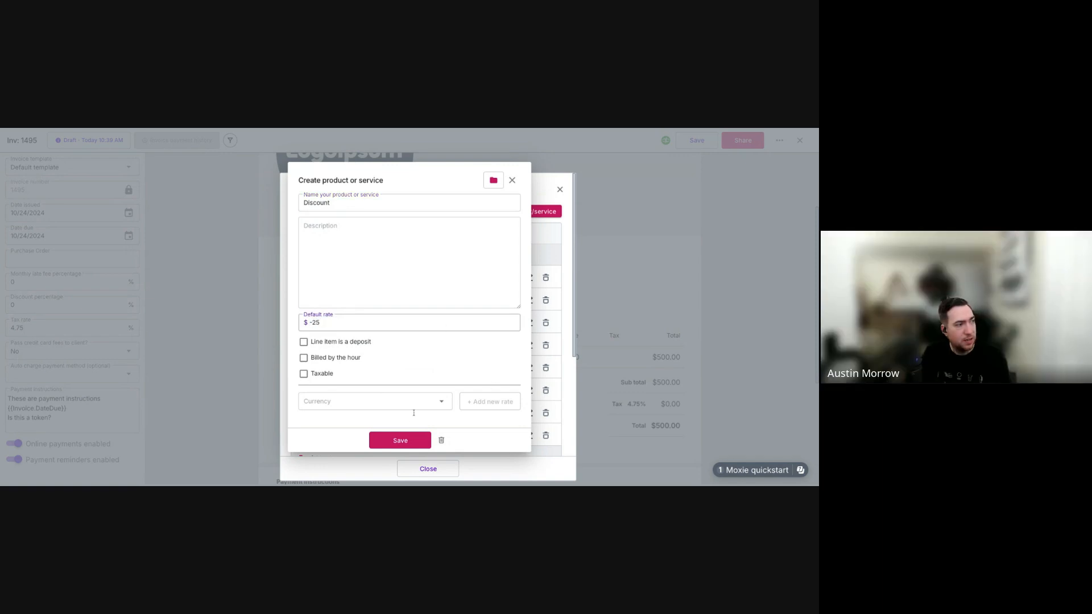
left_click(406, 440)
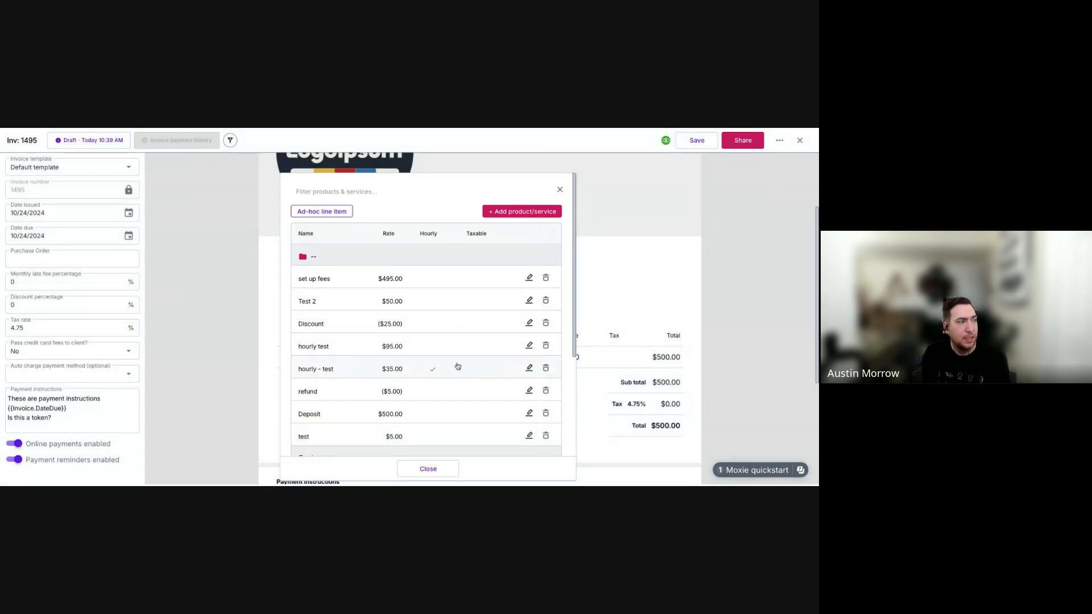
Add the Discount product to the invoice as a line item, and close the invoice.
left_click(439, 324)
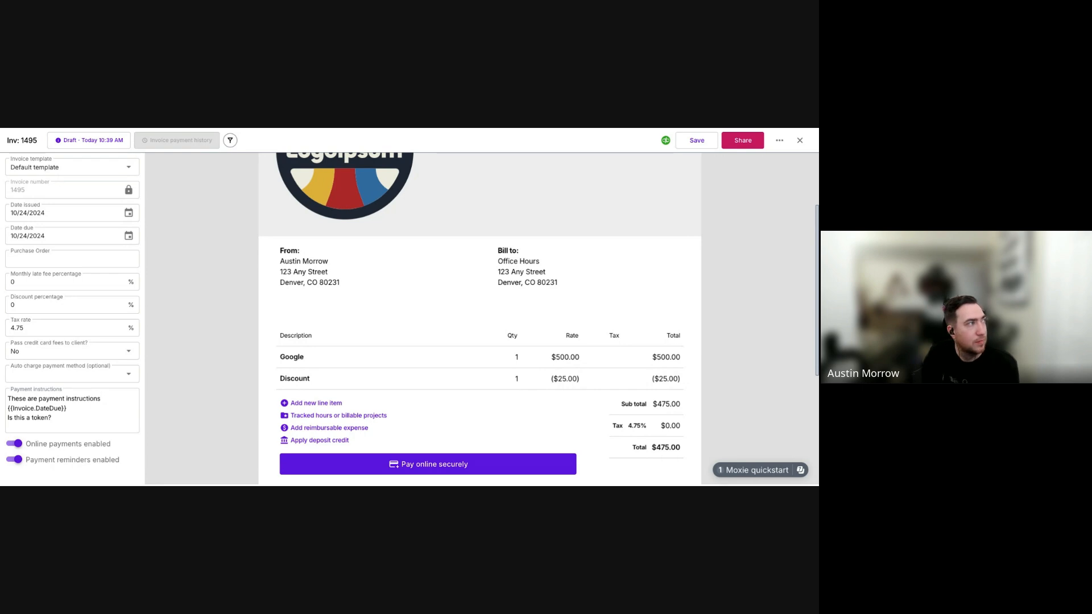
left_click(800, 140)
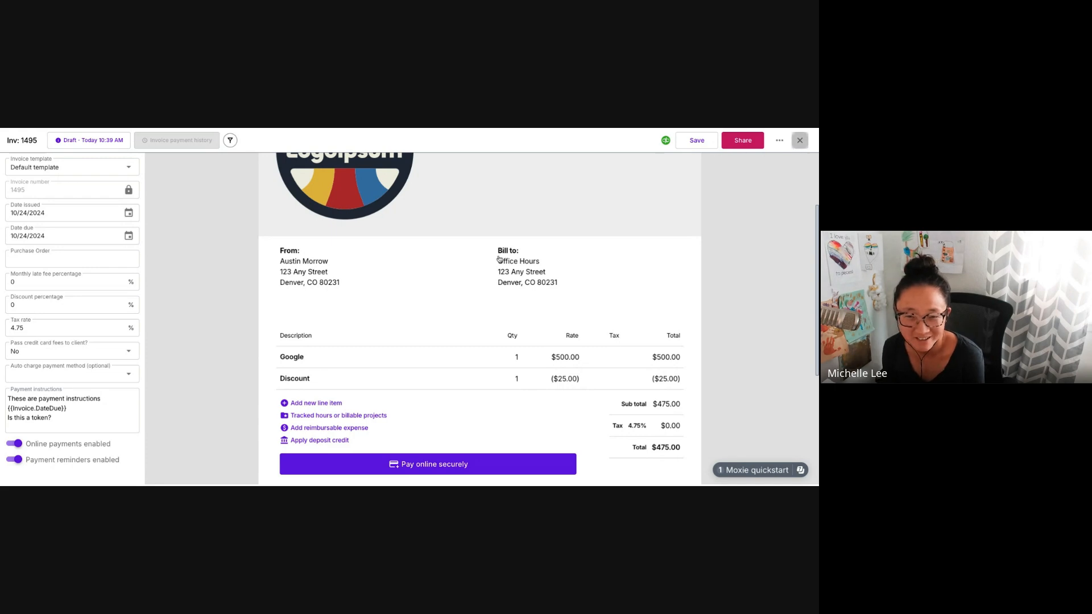